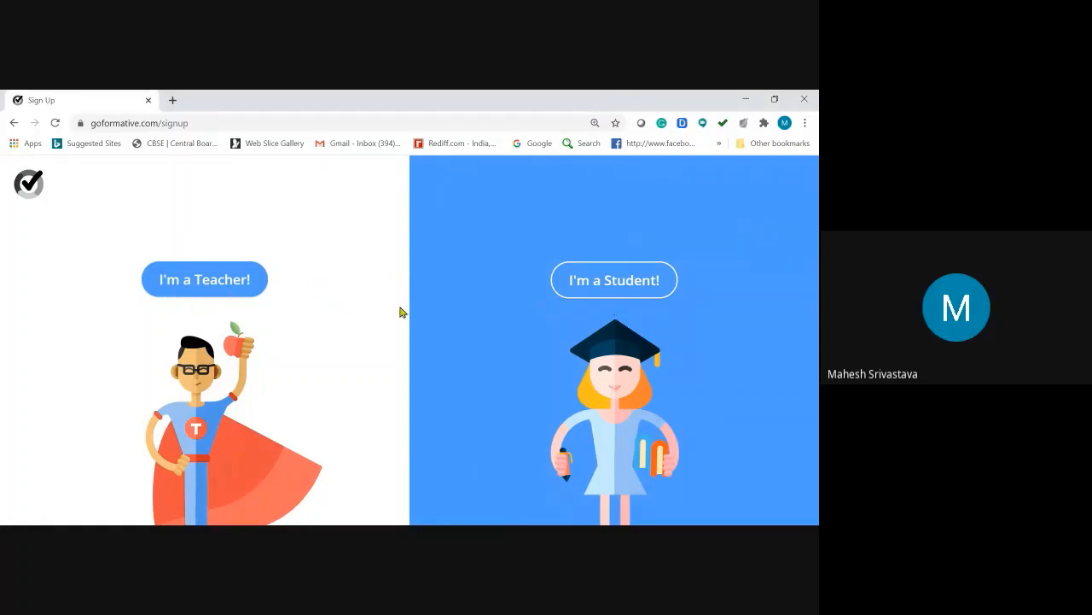
Step: Start a teacher sign-up using Google and choose the teacher's Google Class account
{"action": "left_click", "coordinate": [205, 284]}
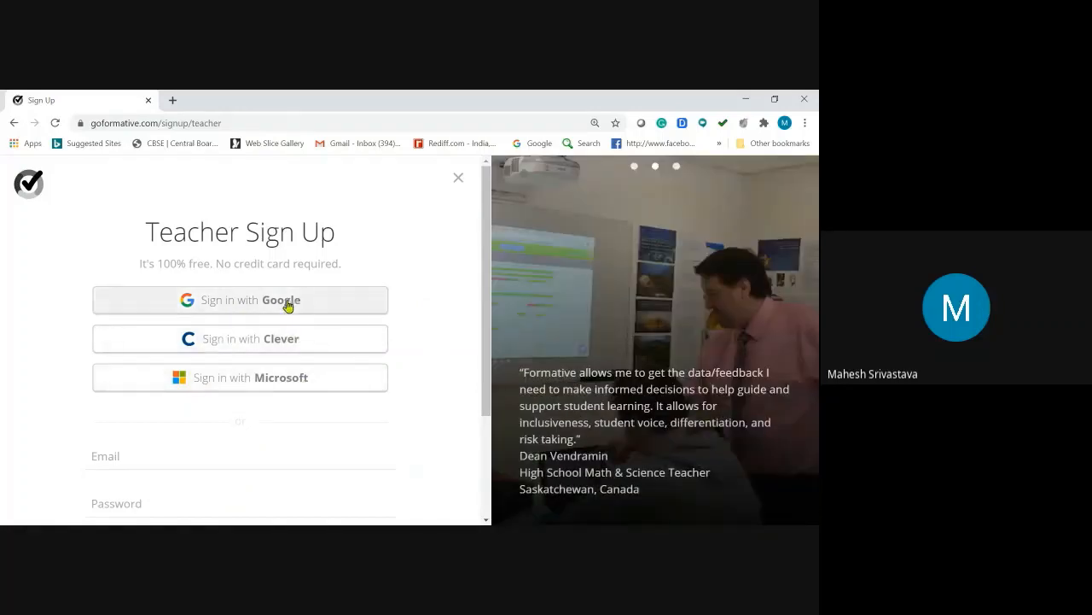
{"action": "left_click", "coordinate": [240, 307]}
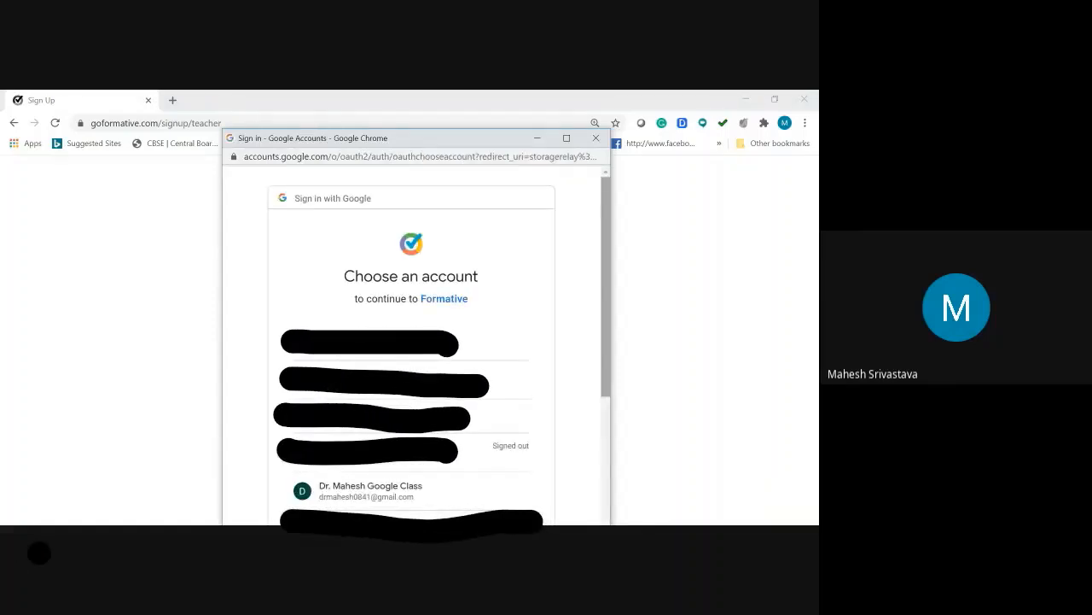
{"action": "scroll", "coordinate": [410, 341], "scroll_direction": "down", "scroll_amount": 2}
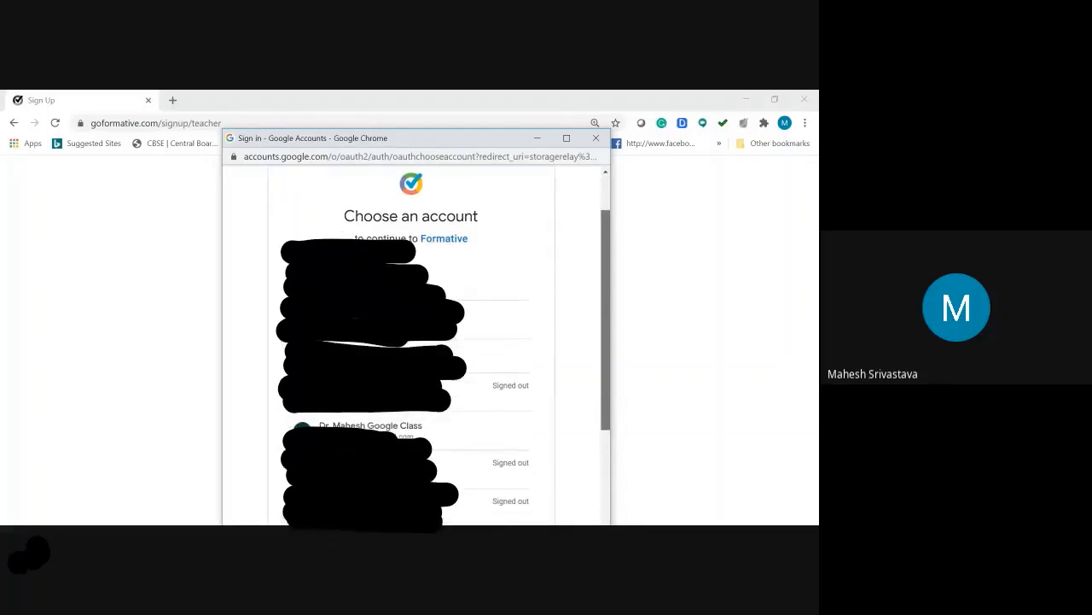
{"action": "scroll", "coordinate": [411, 341], "scroll_direction": "down", "scroll_amount": 5}
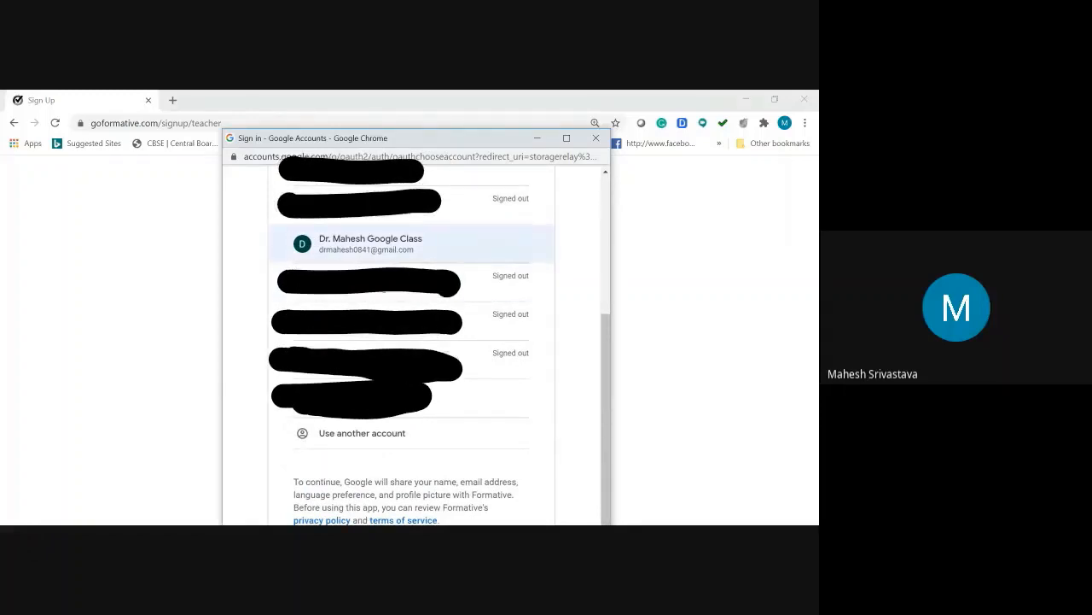
{"action": "left_click", "coordinate": [370, 244]}
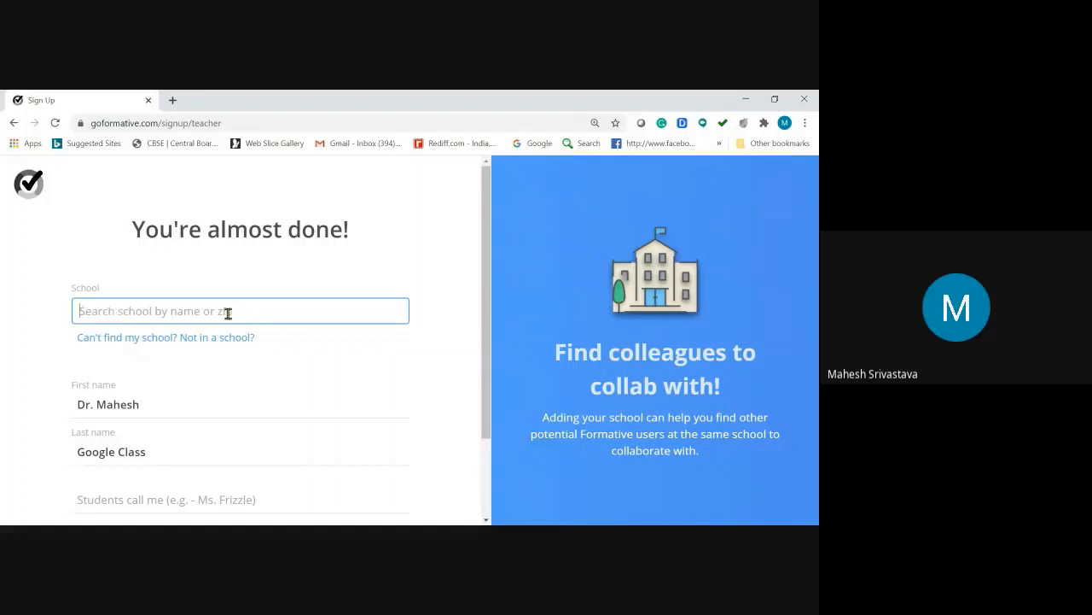
Step: Enter the school manually as K V NO 2 DELHI CANTT, with DELHI as both the city and the state or country
{"action": "left_click", "coordinate": [153, 340]}
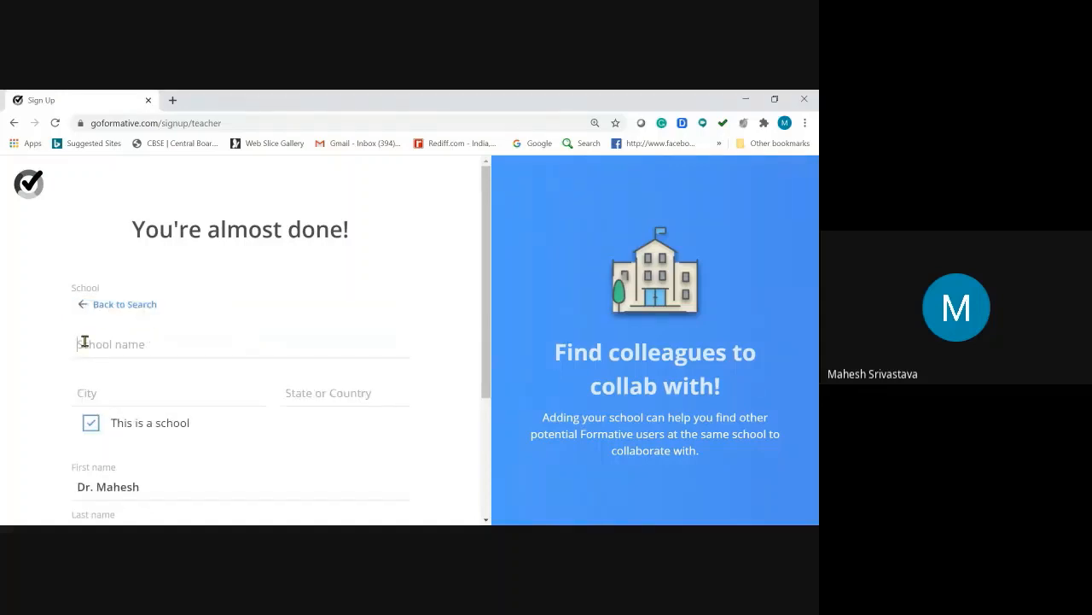
{"action": "type", "text": "KV NO"}
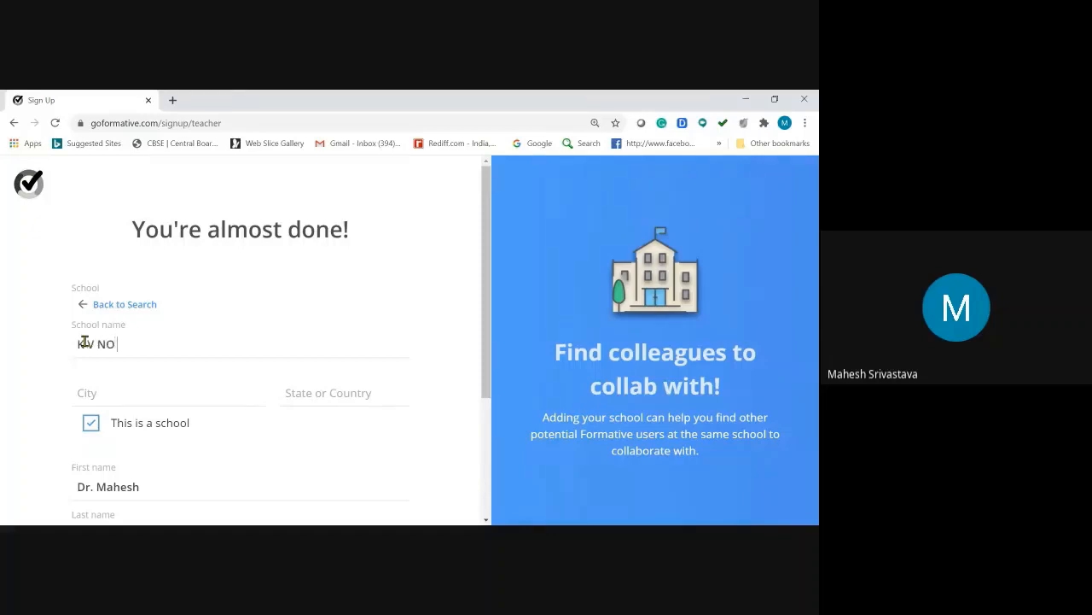
{"action": "type", "text": " 2 DELHI CANTT"}
{"action": "left_click", "coordinate": [85, 393]}
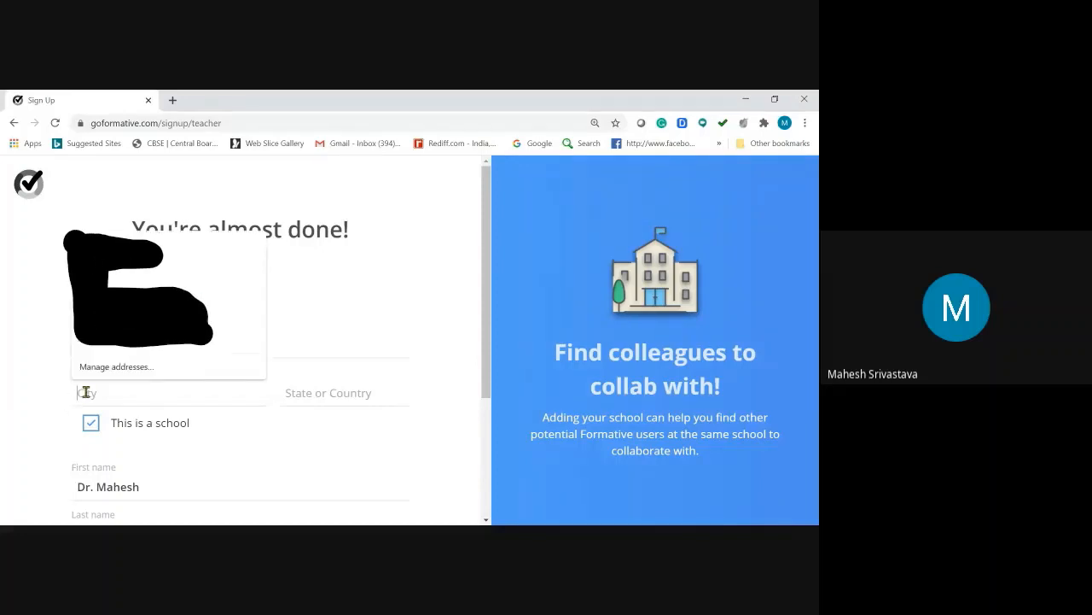
{"action": "type", "text": "DELHI"}
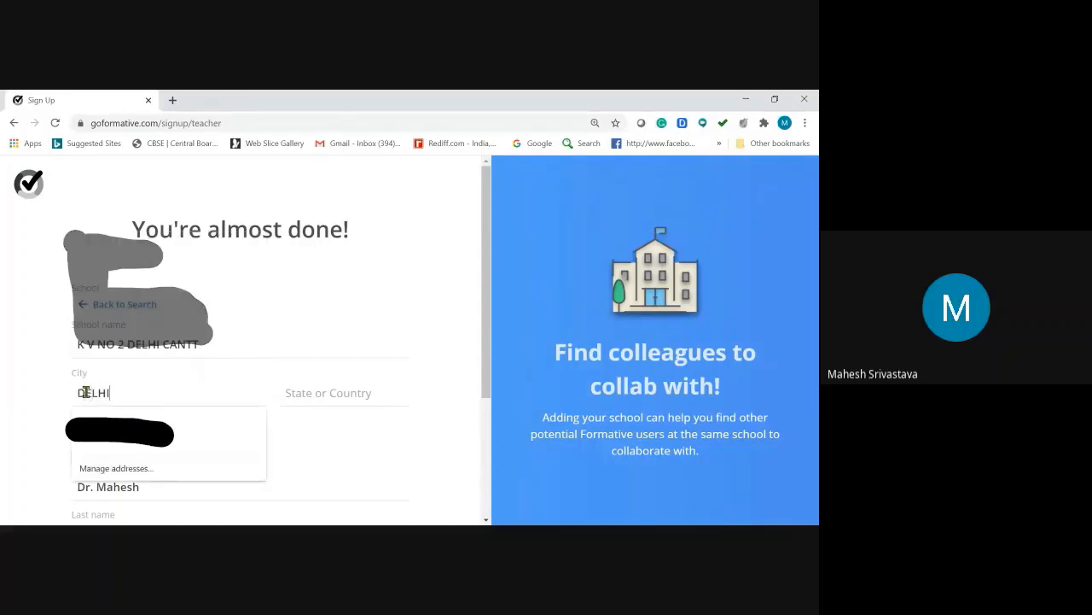
{"action": "left_click", "coordinate": [295, 392]}
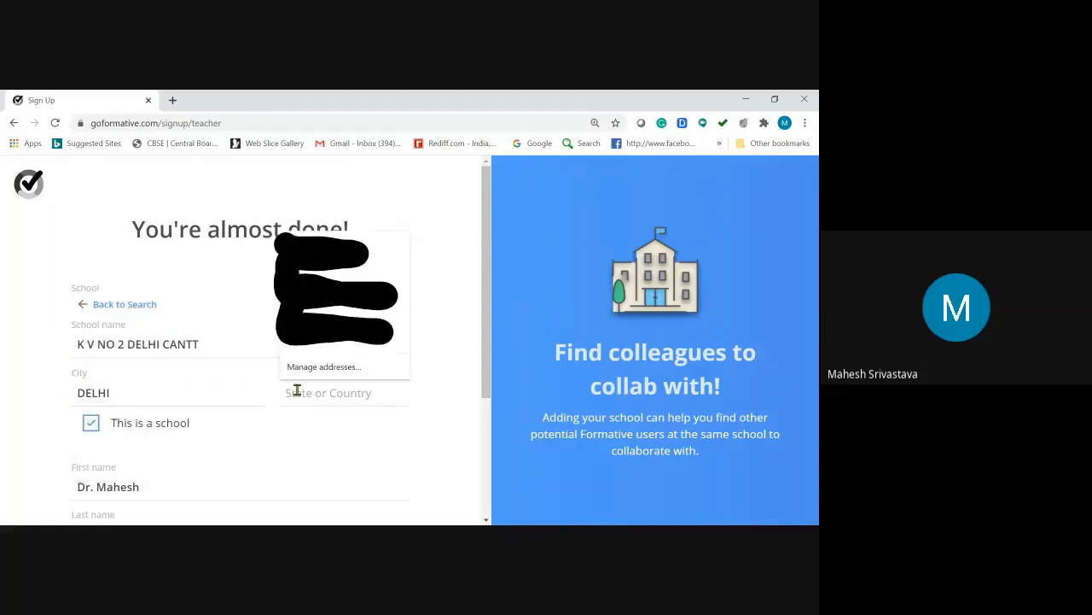
{"action": "type", "text": "DELHI"}
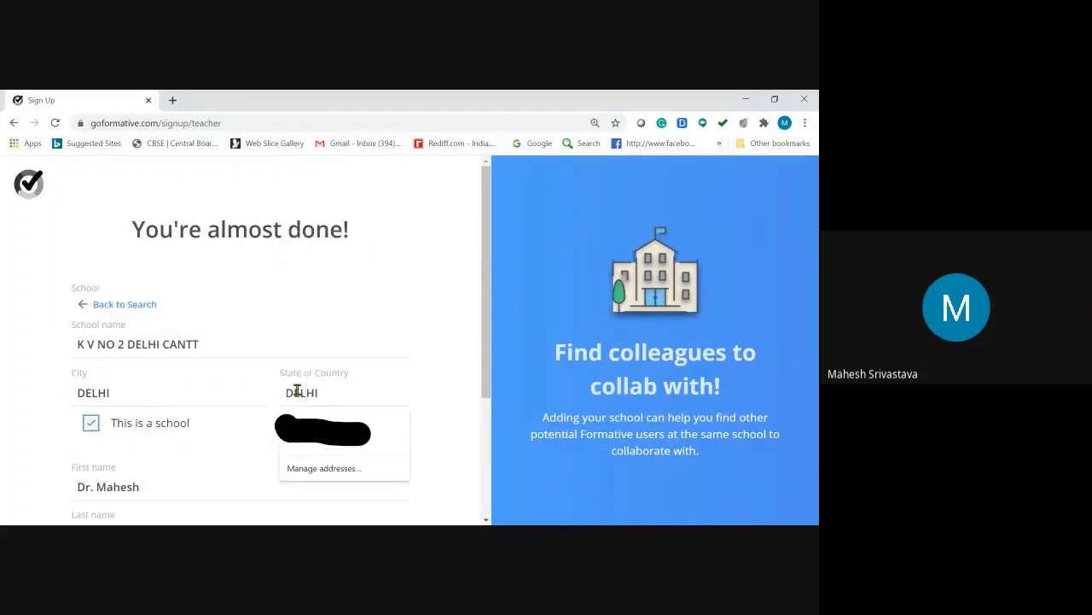
{"action": "left_click", "coordinate": [242, 448]}
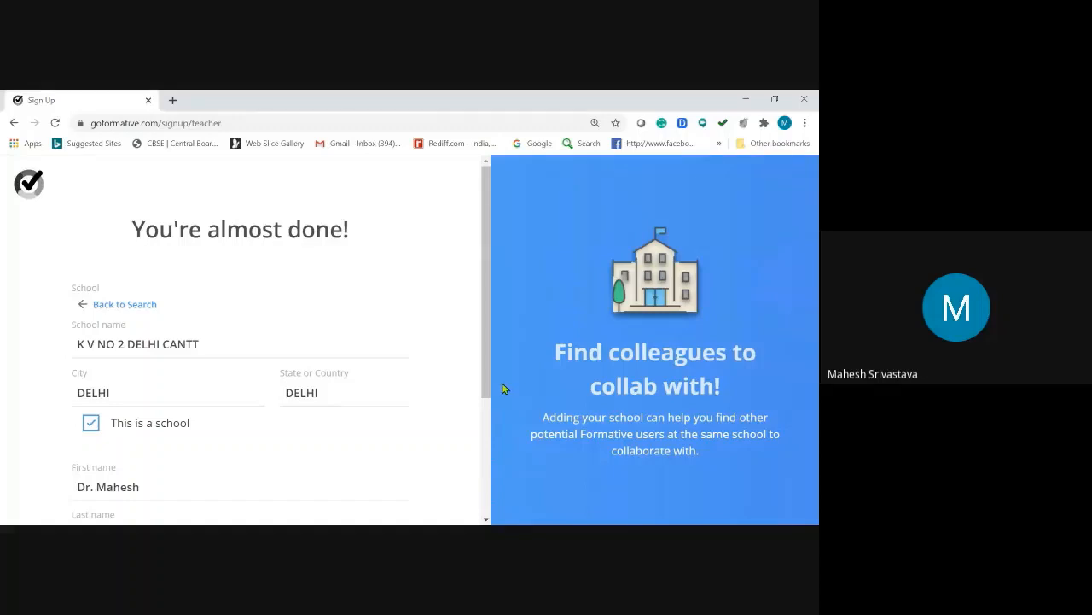
Step: Replace the prefilled last name in the sign-up form with the teacher's actual surname
{"action": "left_click_drag", "start_coordinate": [488, 385], "coordinate": [498, 486]}
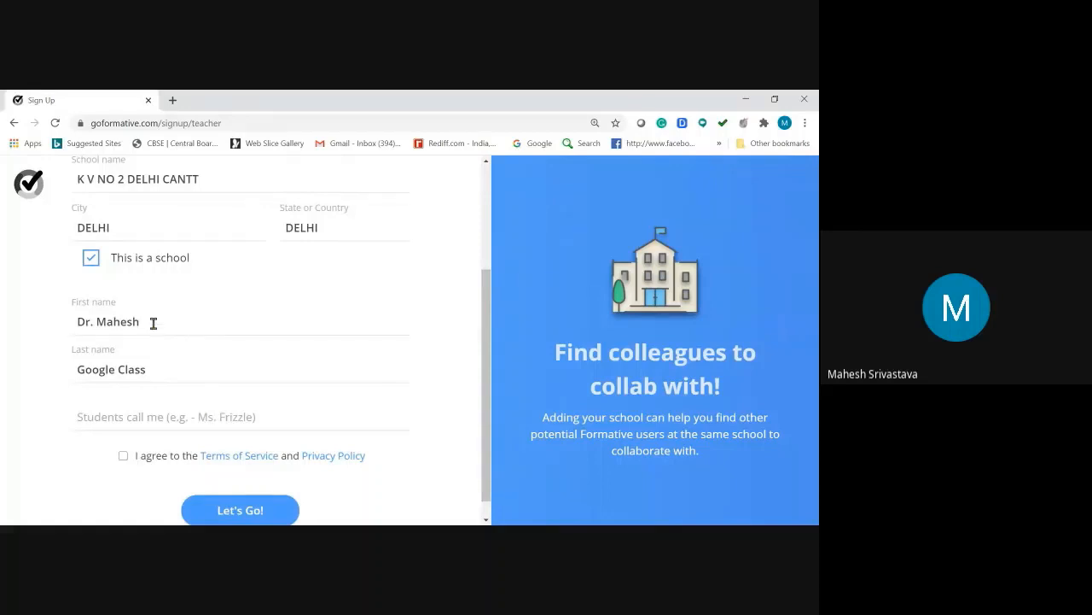
{"action": "left_click", "coordinate": [152, 371]}
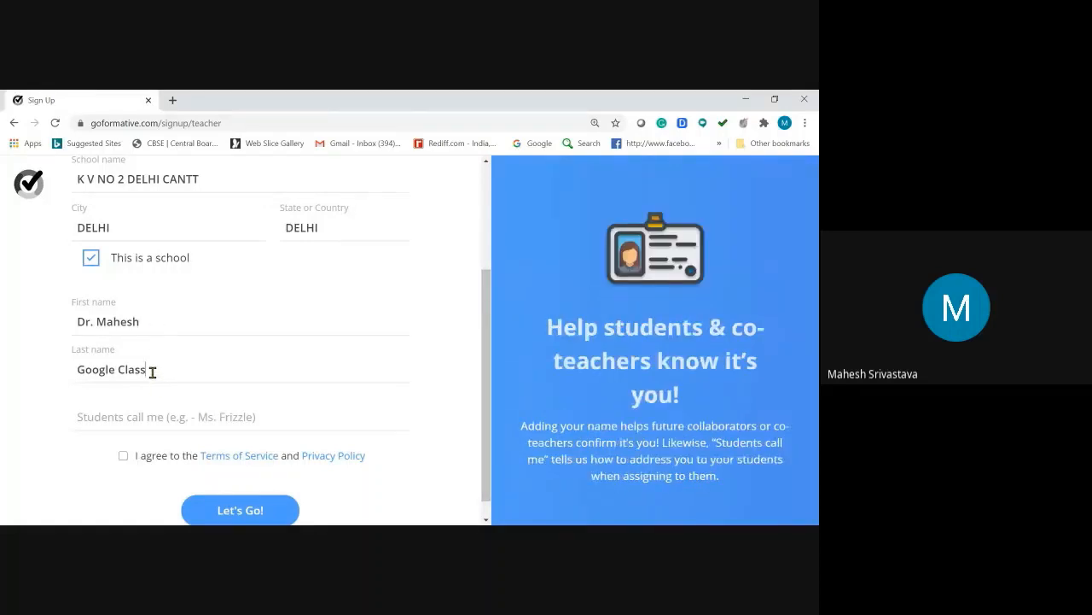
{"action": "key", "text": "BackSpace"}
{"action": "key", "text": "BackSpace"}
{"action": "key", "text": "BackSpace"}
{"action": "key", "text": "BackSpace"}
{"action": "key", "text": "BackSpace"}
{"action": "key", "text": "BackSpace"}
{"action": "key", "text": "BackSpace"}
{"action": "key", "text": "BackSpace"}
{"action": "key", "text": "BackSpace"}
{"action": "key", "text": "BackSpace"}
{"action": "key", "text": "BackSpace"}
{"action": "key", "text": "BackSpace"}
{"action": "type", "text": "SR"}
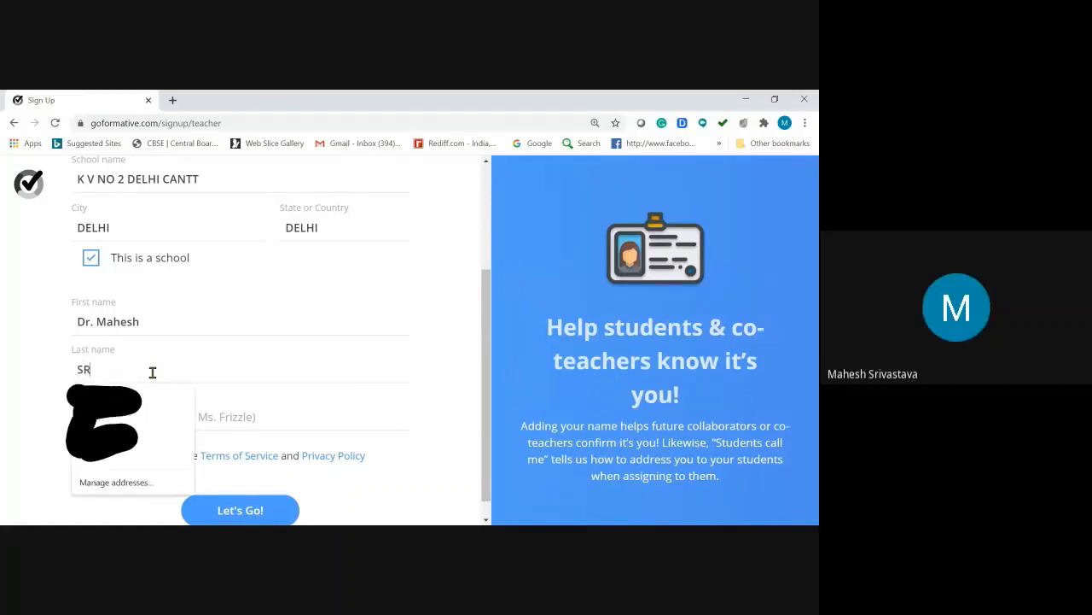
{"action": "type", "text": "IVASTAVA"}
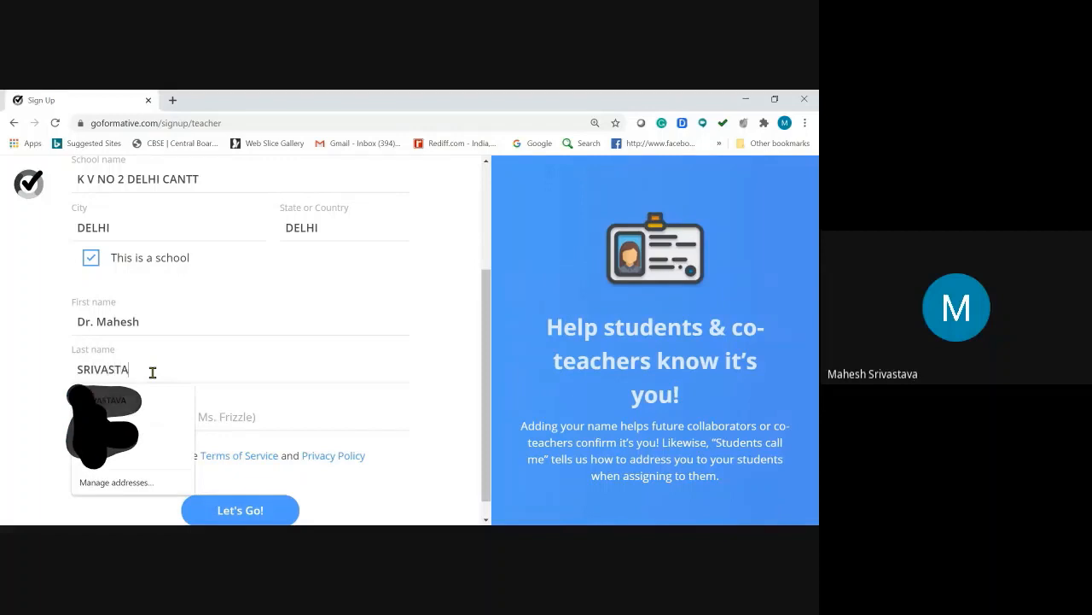
{"action": "left_click", "coordinate": [346, 397]}
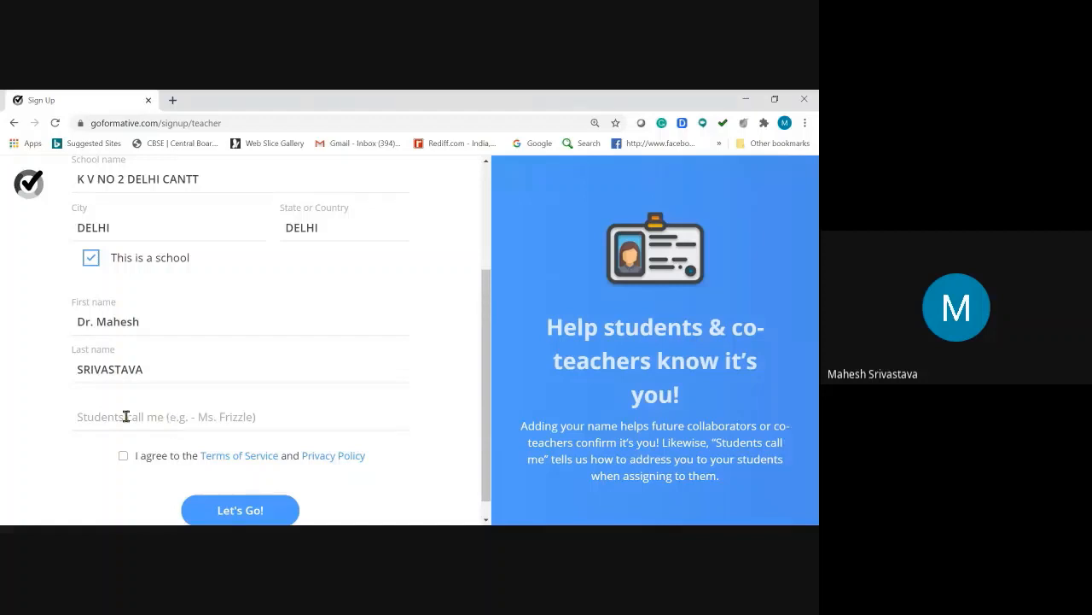
Step: Enter the name students use for the teacher, agree to the Terms of Service and Privacy Policy, and submit the sign-up
{"action": "left_click", "coordinate": [93, 416]}
{"action": "type", "text": "DR "}
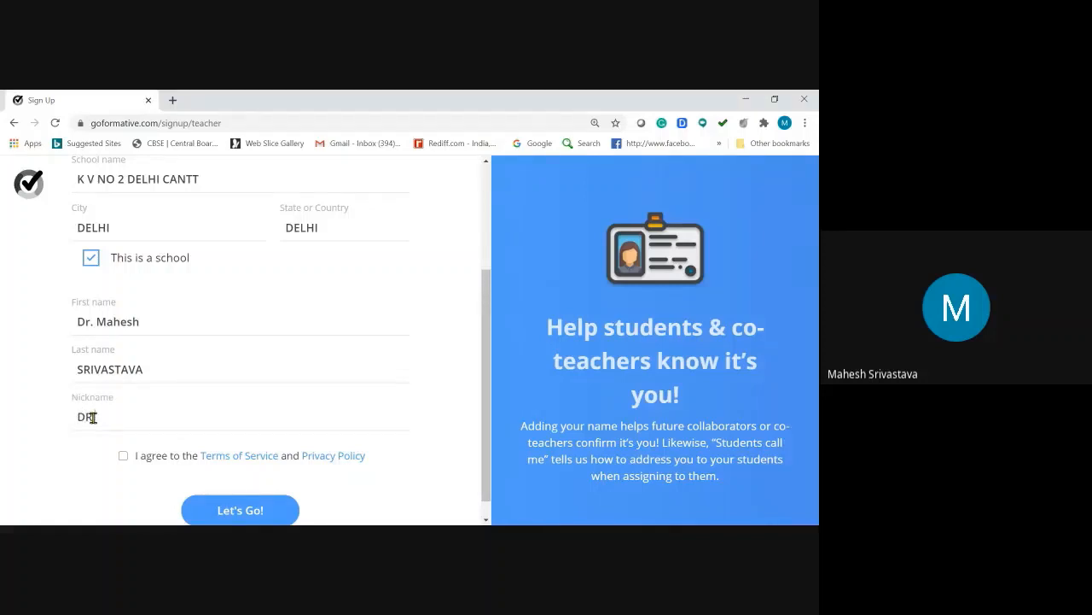
{"action": "type", "text": "MAHESH"}
{"action": "left_click", "coordinate": [123, 457]}
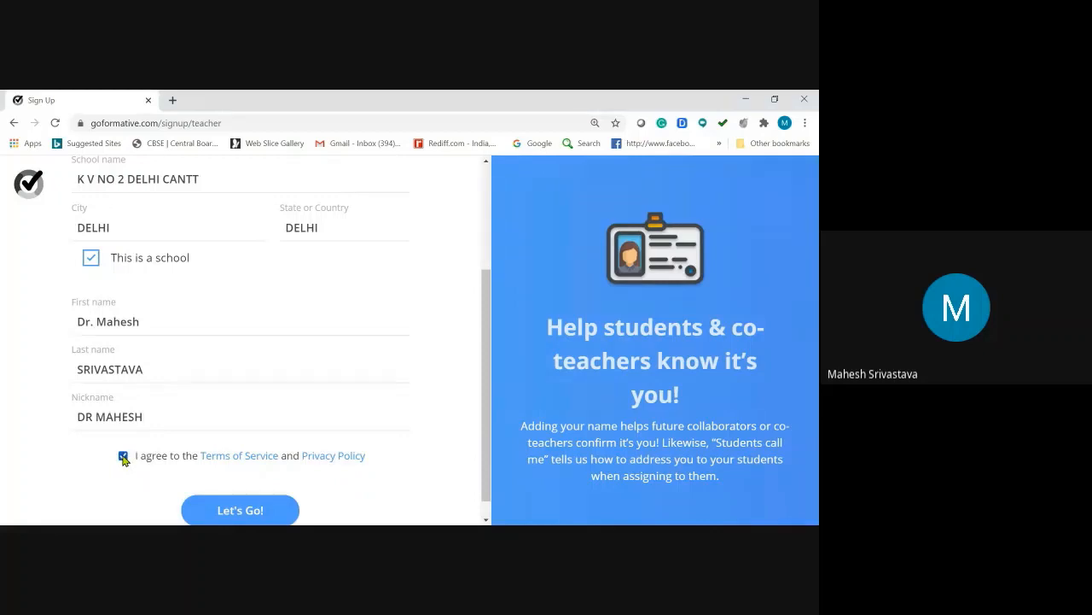
{"action": "left_click", "coordinate": [240, 510]}
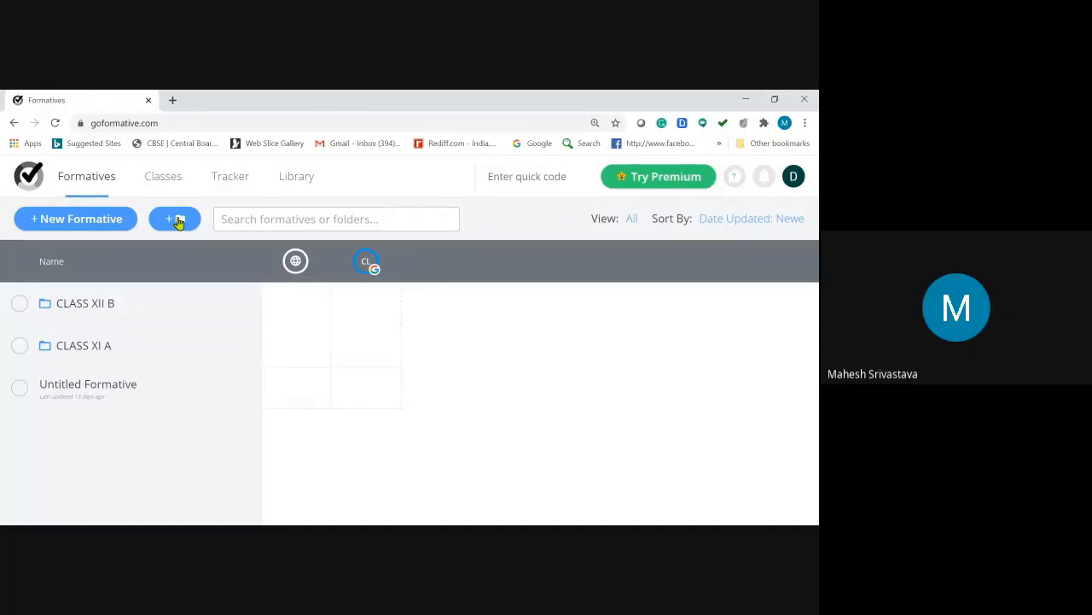
Step: Add a new formatives folder named CLASS X A
{"action": "left_click", "coordinate": [178, 221]}
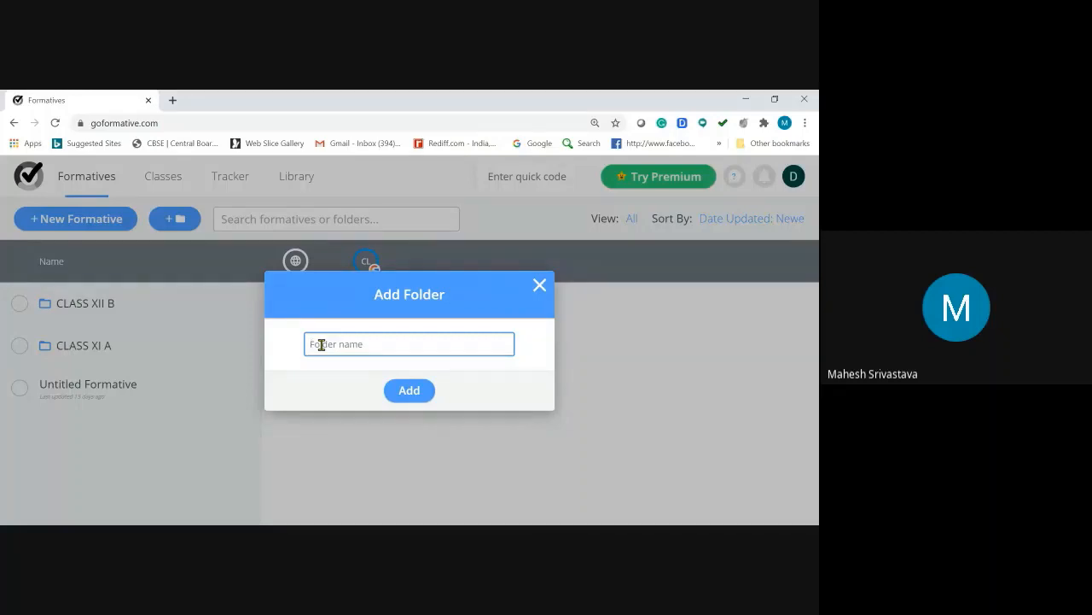
{"action": "type", "text": "CLASS X A"}
{"action": "left_click", "coordinate": [413, 397]}
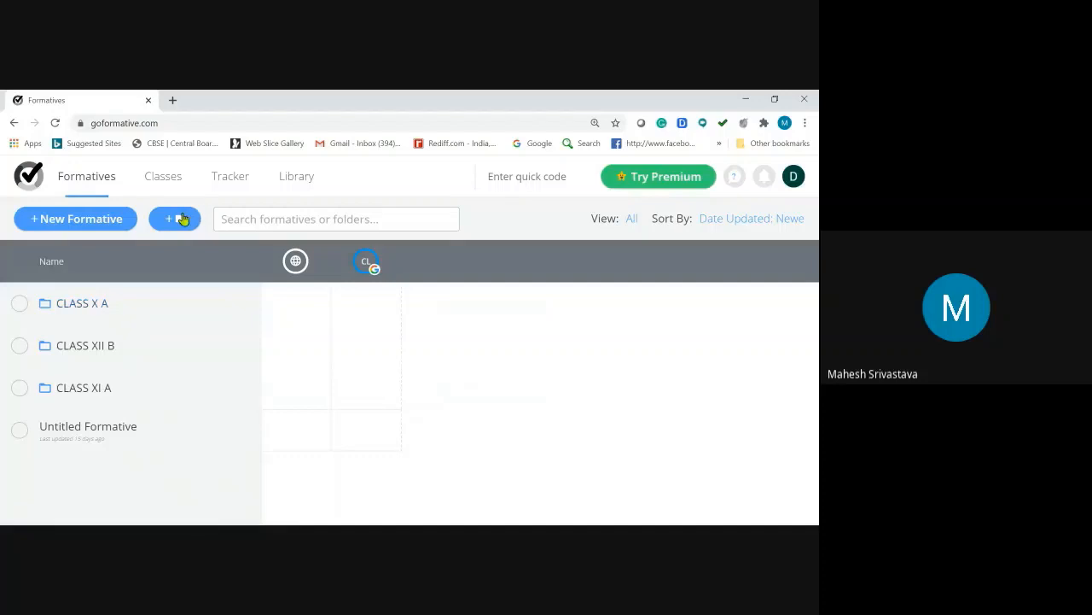
Step: Add a new formatives folder named CLASS IX C
{"action": "left_click", "coordinate": [175, 220]}
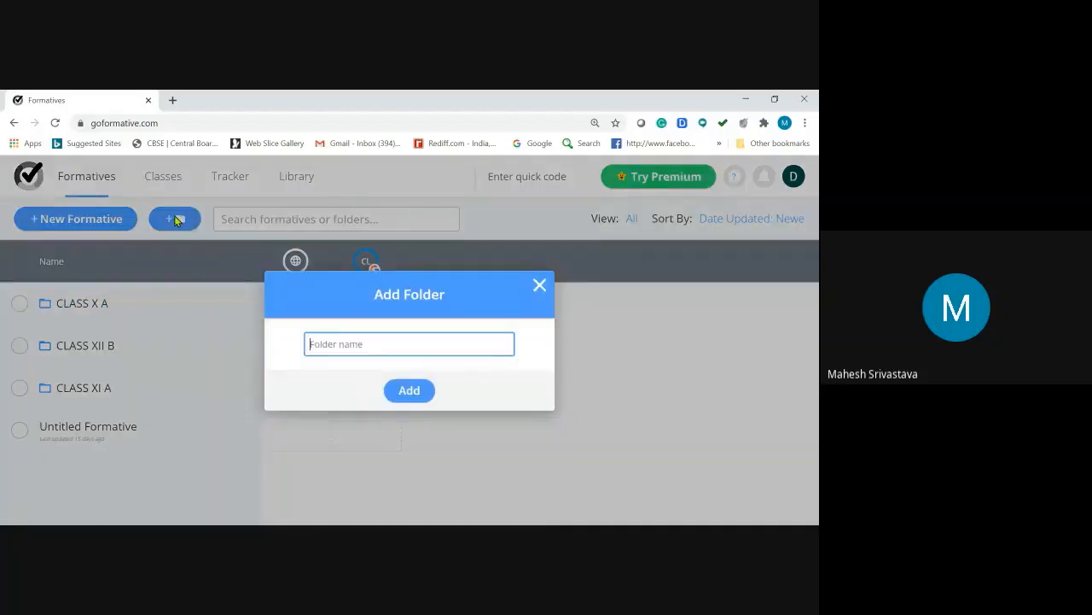
{"action": "type", "text": "cLASS IX C"}
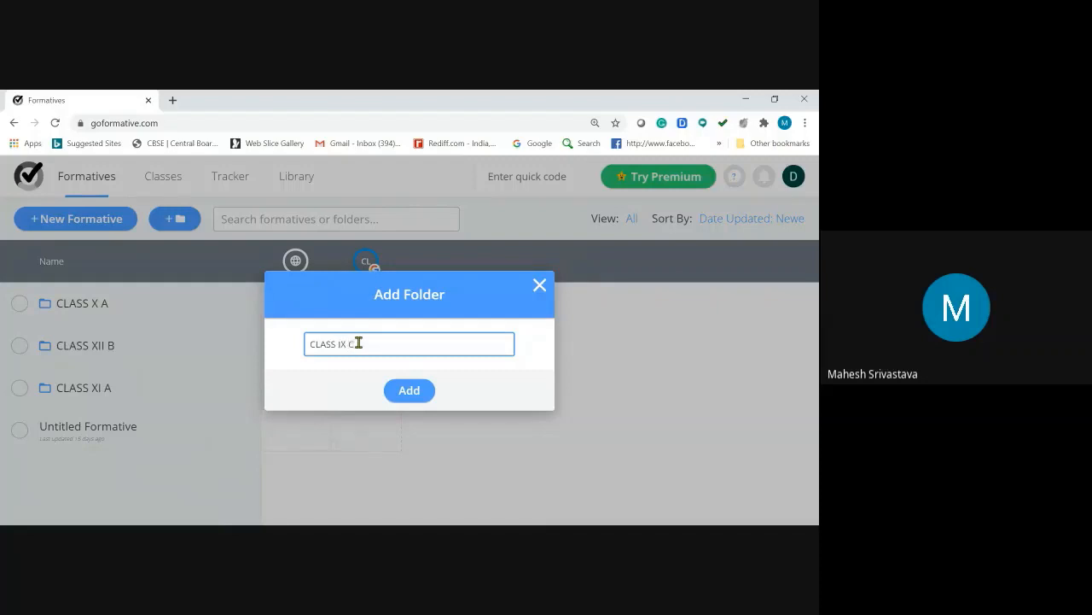
{"action": "left_click", "coordinate": [405, 392]}
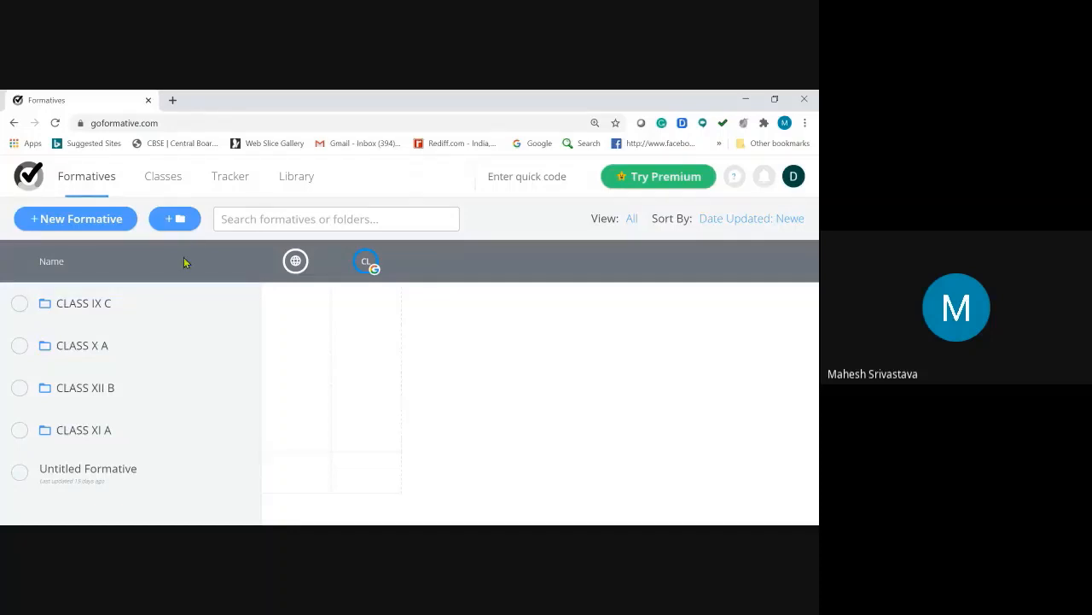
Step: Add a new formatives folder named CLASS VIIID
{"action": "left_click", "coordinate": [180, 221]}
{"action": "left_click", "coordinate": [326, 346]}
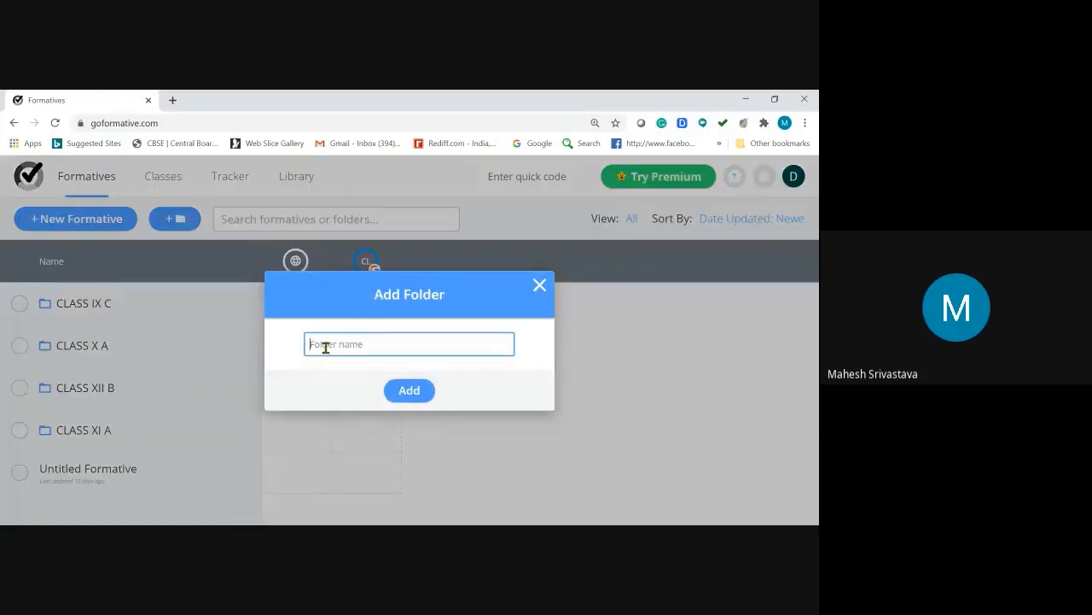
{"action": "type", "text": "CLASS VII"}
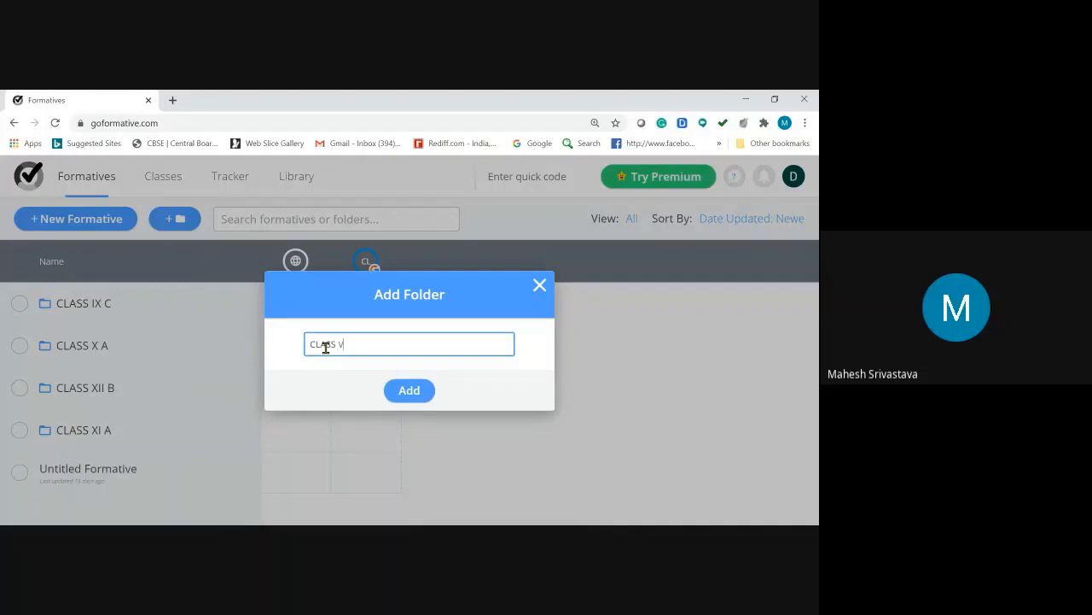
{"action": "type", "text": "ID"}
{"action": "left_click", "coordinate": [419, 396]}
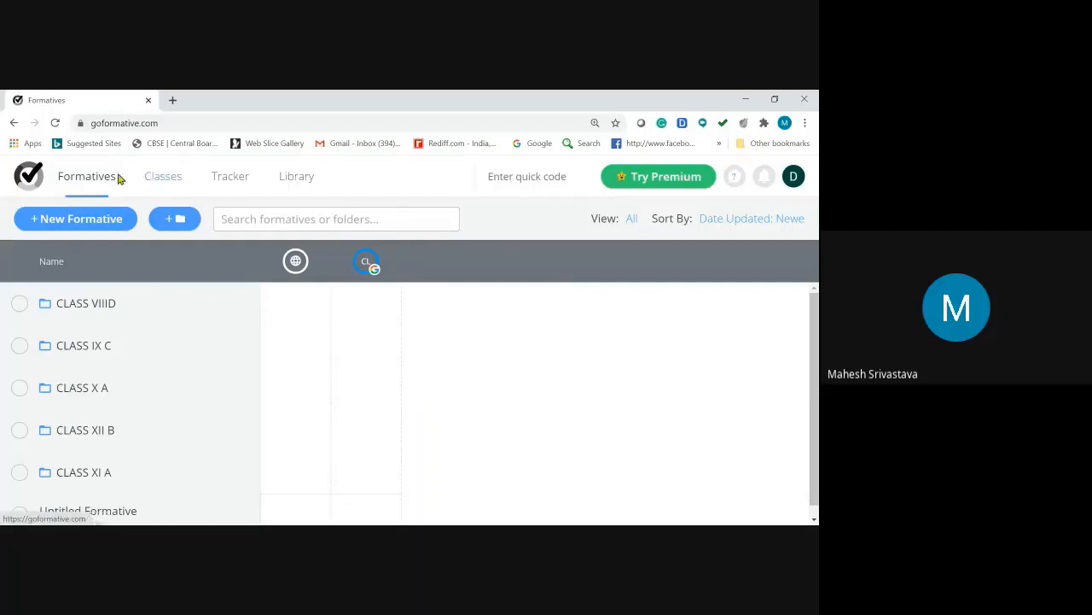
Step: Start a Google Classroom sync for the classes, using the teacher's Google Class account
{"action": "left_click", "coordinate": [168, 179]}
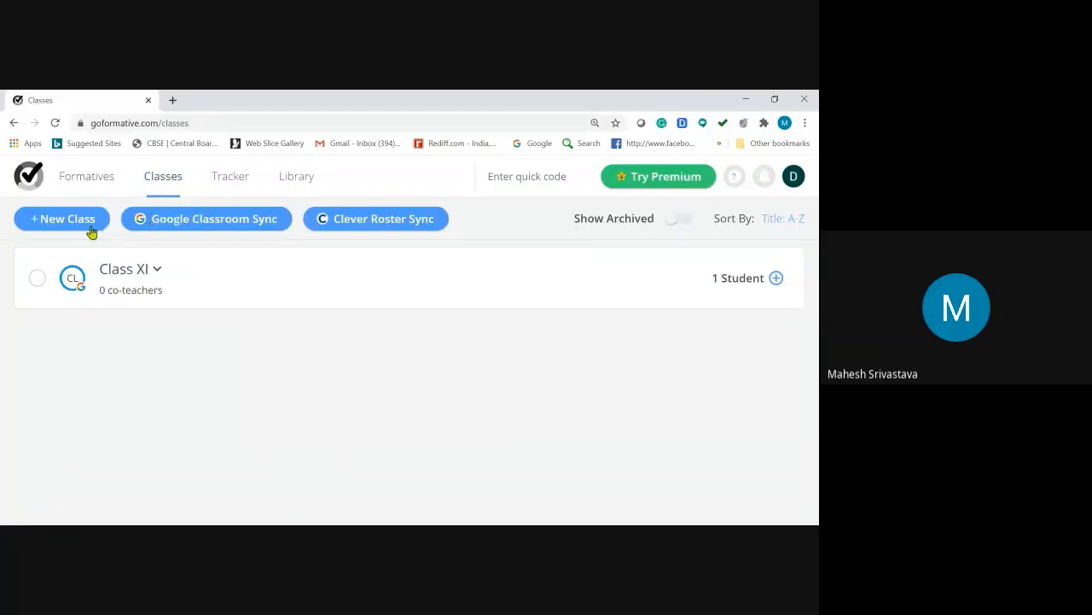
{"action": "left_click", "coordinate": [220, 222]}
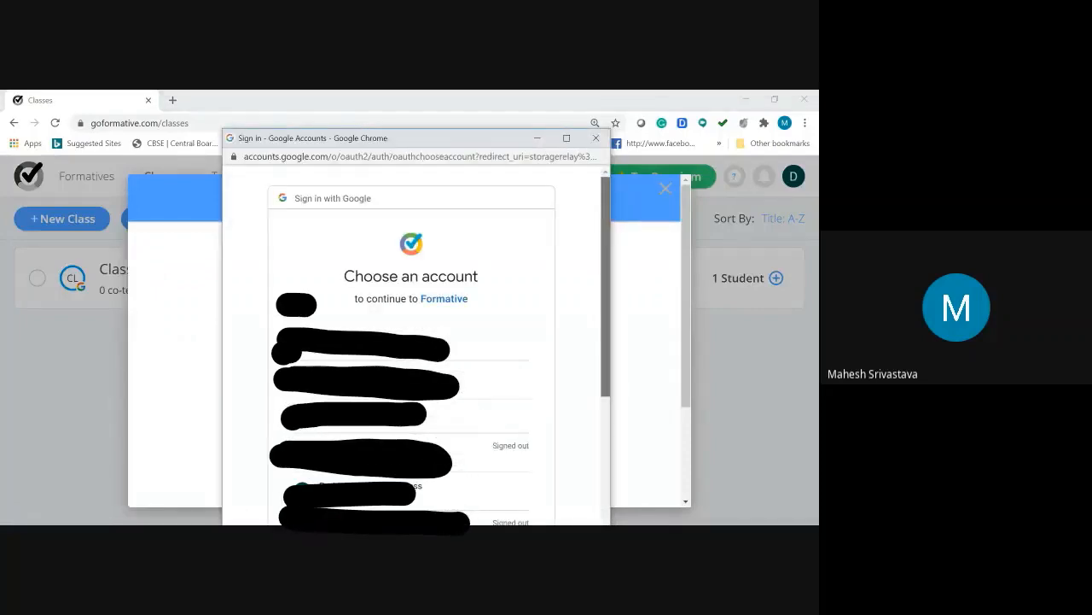
{"action": "scroll", "coordinate": [409, 384], "scroll_direction": "down", "scroll_amount": 3}
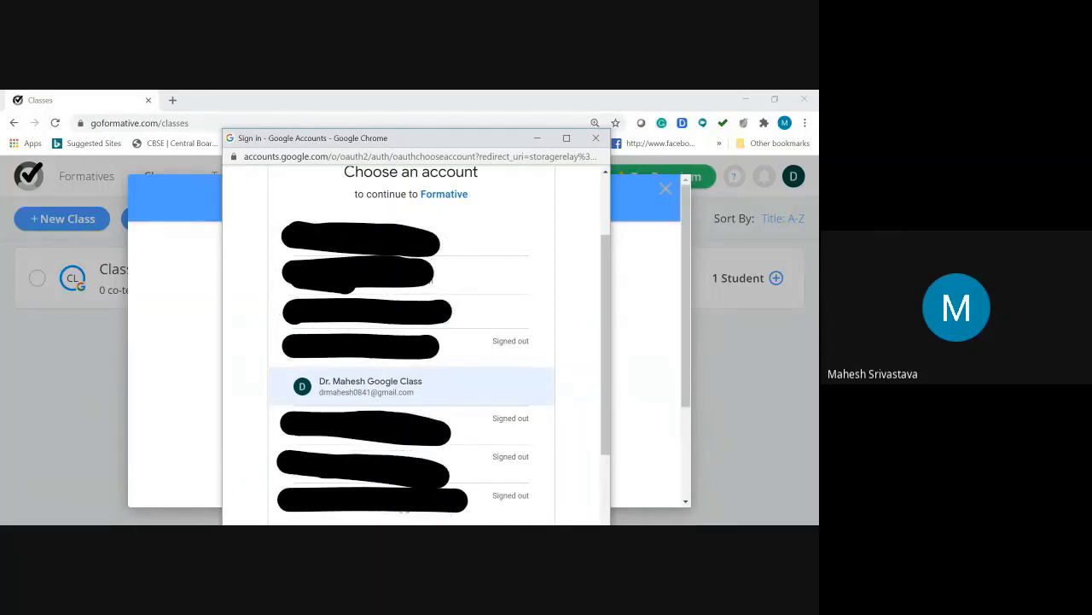
{"action": "left_click", "coordinate": [370, 387]}
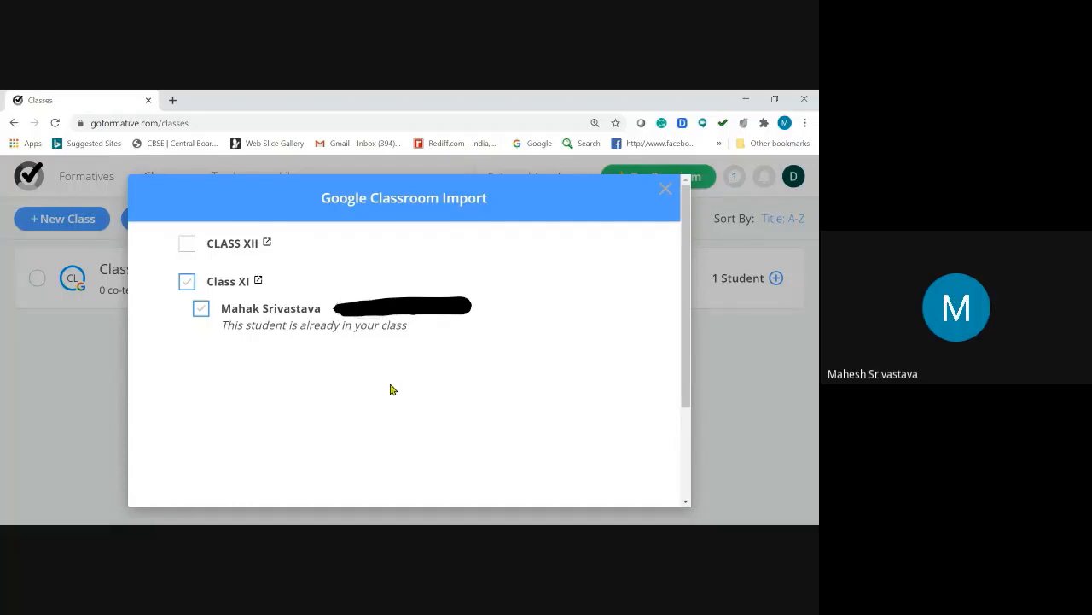
Step: Import CLASS XII with all its listed students from Google Classroom and close the import dialog
{"action": "left_click", "coordinate": [187, 245]}
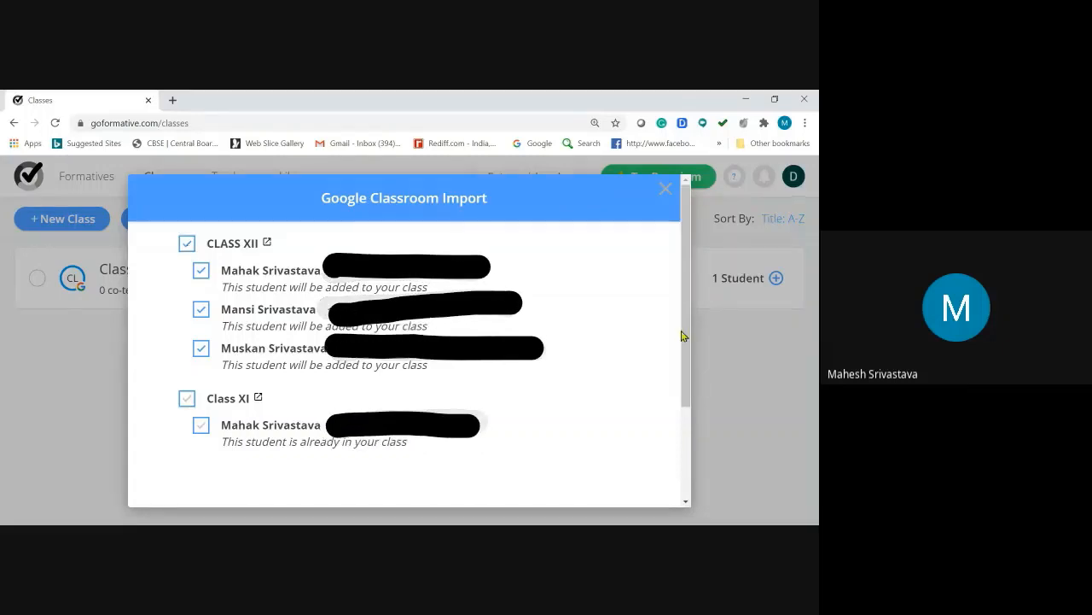
{"action": "left_click_drag", "start_coordinate": [687, 352], "coordinate": [688, 483]}
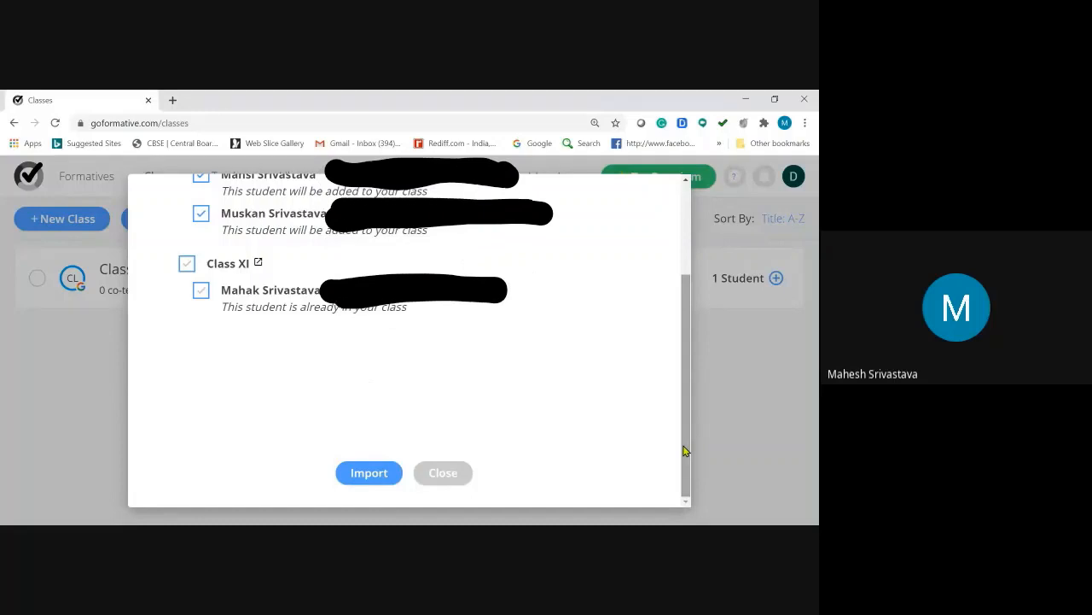
{"action": "left_click_drag", "start_coordinate": [682, 447], "coordinate": [688, 363]}
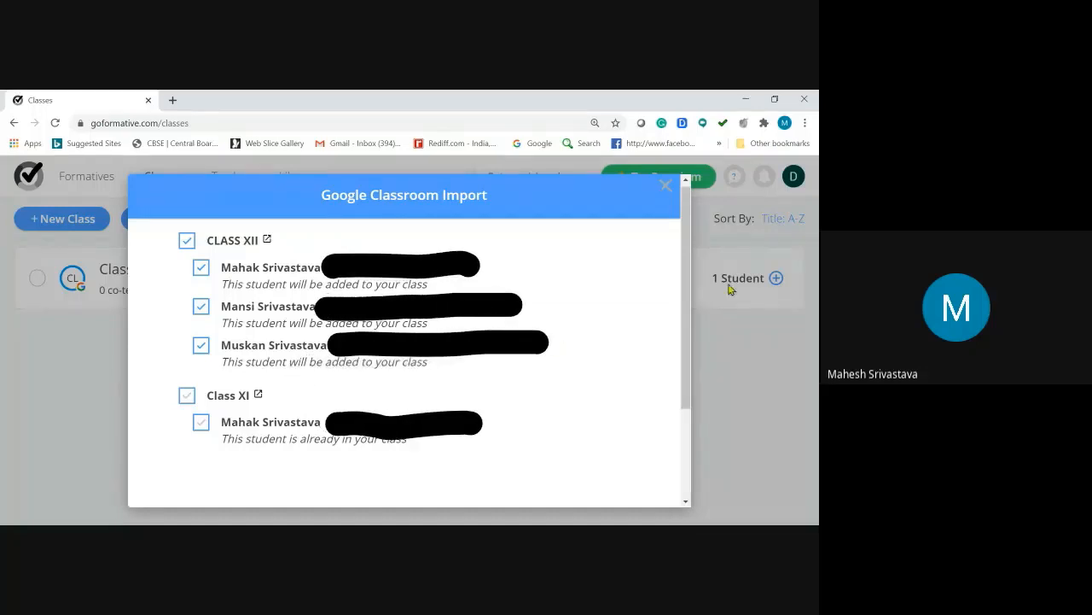
{"action": "left_click_drag", "start_coordinate": [687, 286], "coordinate": [688, 311]}
{"action": "left_click_drag", "start_coordinate": [688, 343], "coordinate": [686, 376]}
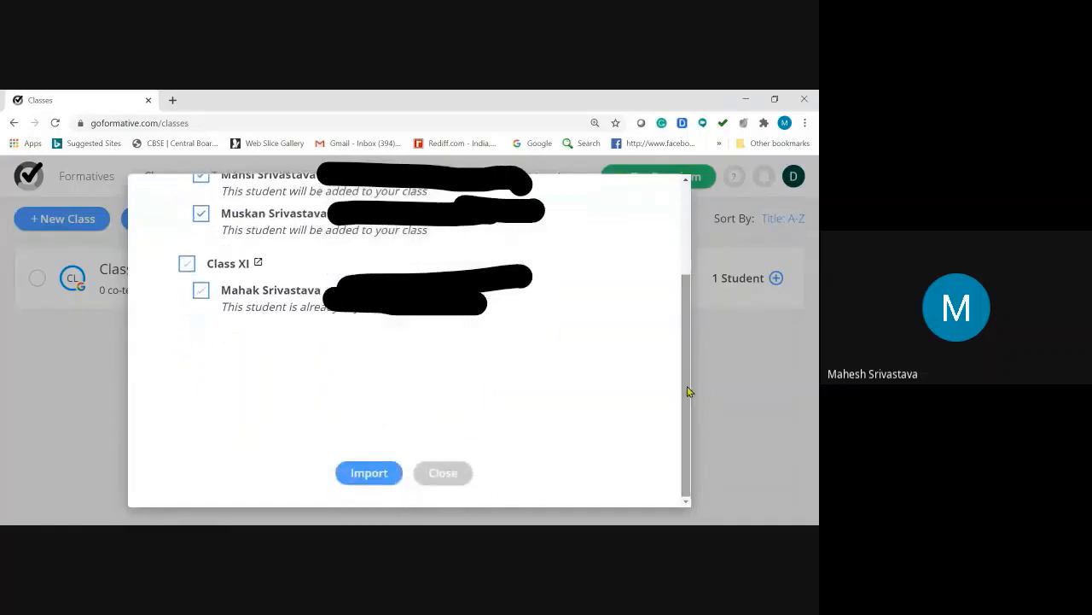
{"action": "left_click", "coordinate": [358, 477]}
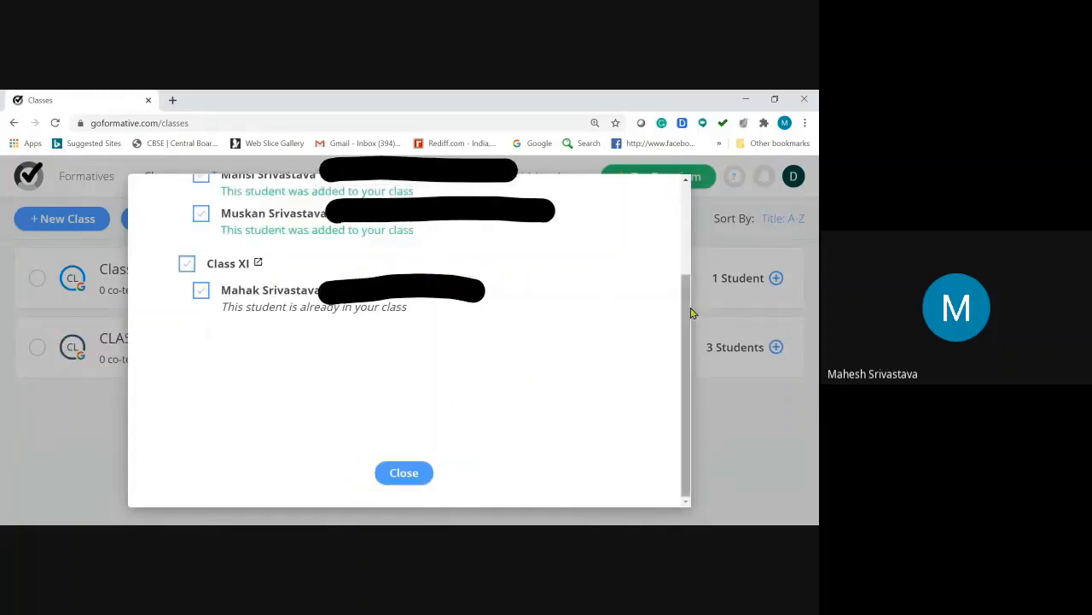
{"action": "left_click_drag", "start_coordinate": [689, 313], "coordinate": [683, 254]}
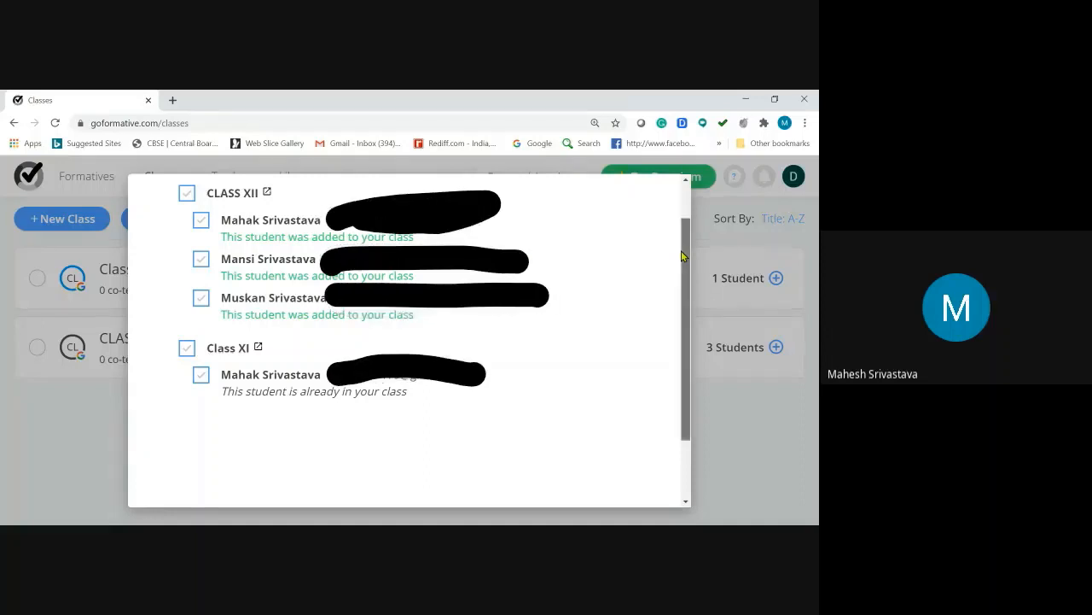
{"action": "scroll", "coordinate": [682, 256], "scroll_direction": "down", "scroll_amount": 3}
{"action": "left_click", "coordinate": [408, 473]}
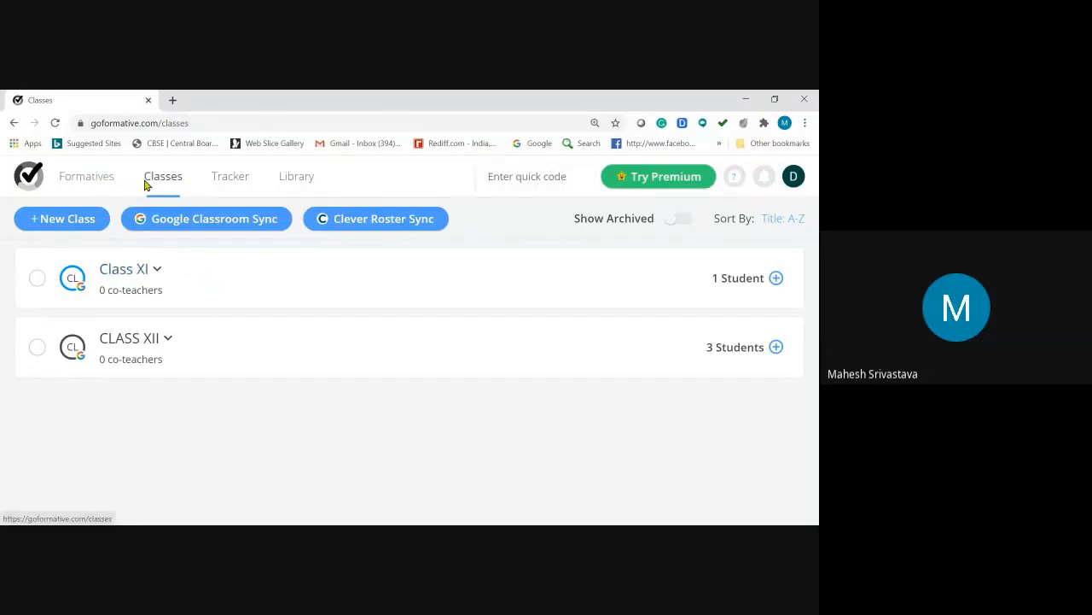
Step: Create a new formative titled PERIODIC TEST 1 inside the CLASS XII B folder
{"action": "left_click", "coordinate": [76, 178]}
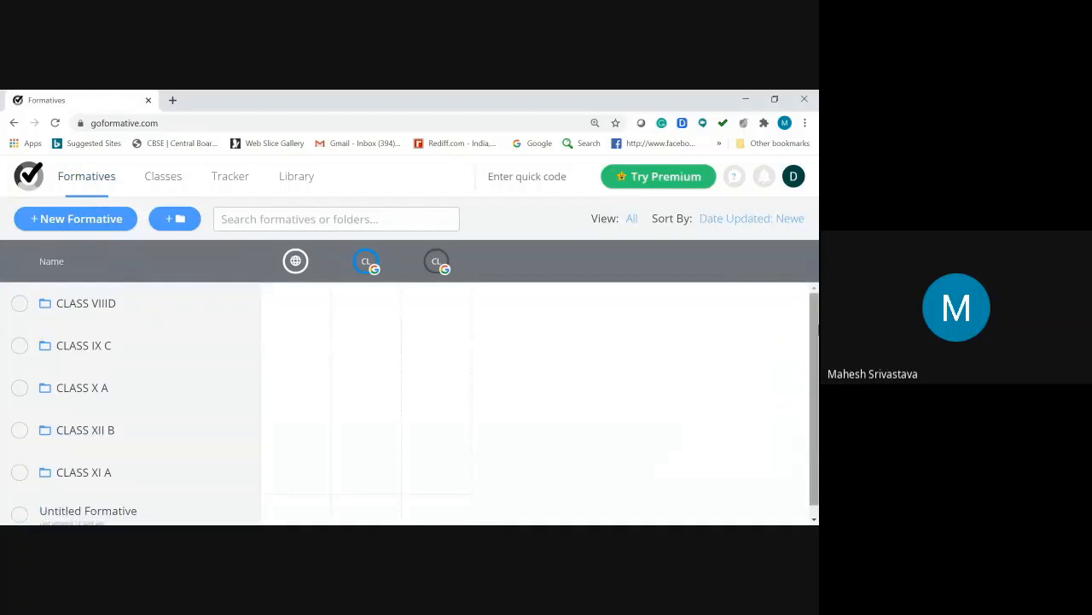
{"action": "scroll", "coordinate": [817, 318], "scroll_direction": "down", "scroll_amount": 1}
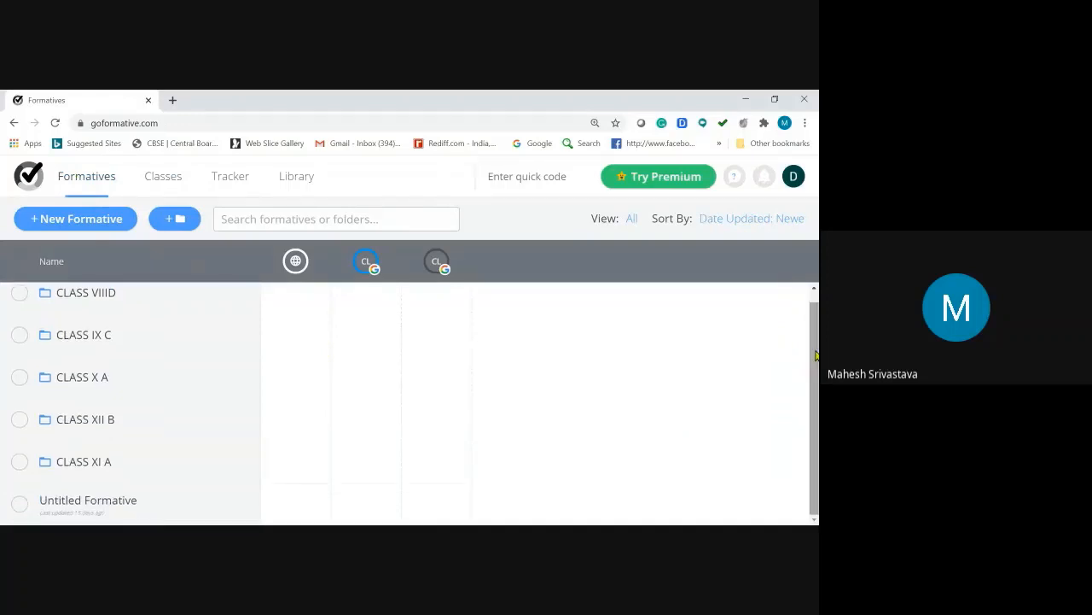
{"action": "scroll", "coordinate": [817, 355], "scroll_direction": "up", "scroll_amount": 1}
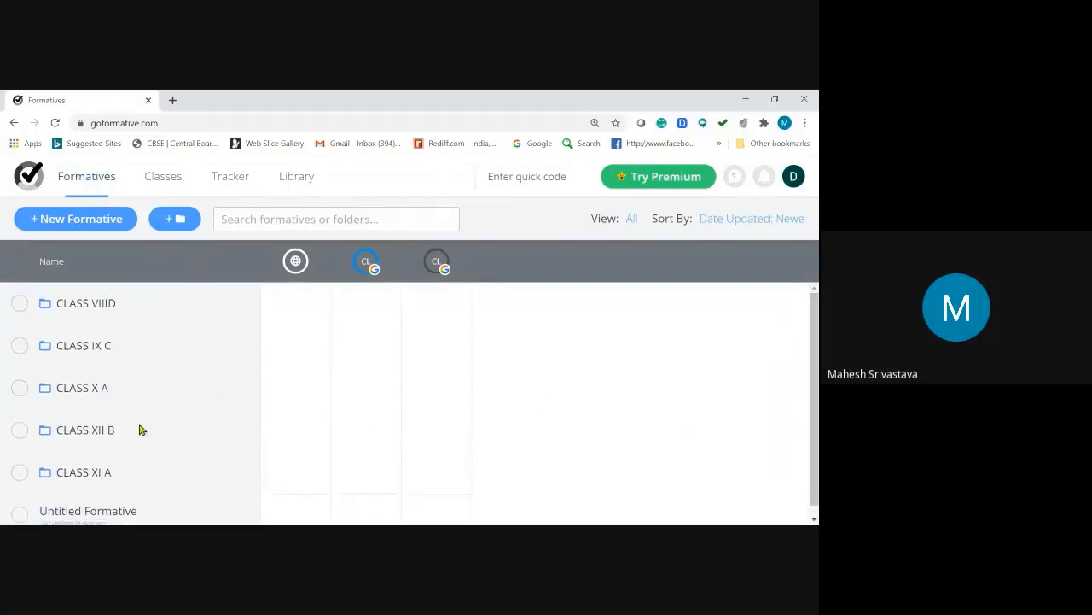
{"action": "left_click", "coordinate": [98, 431]}
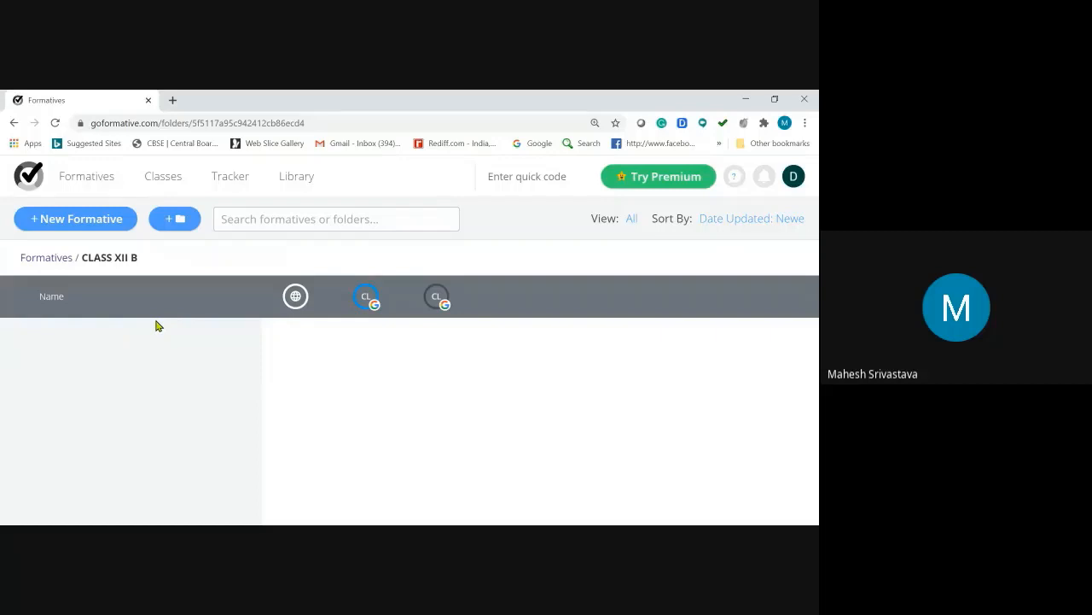
{"action": "left_click", "coordinate": [72, 221]}
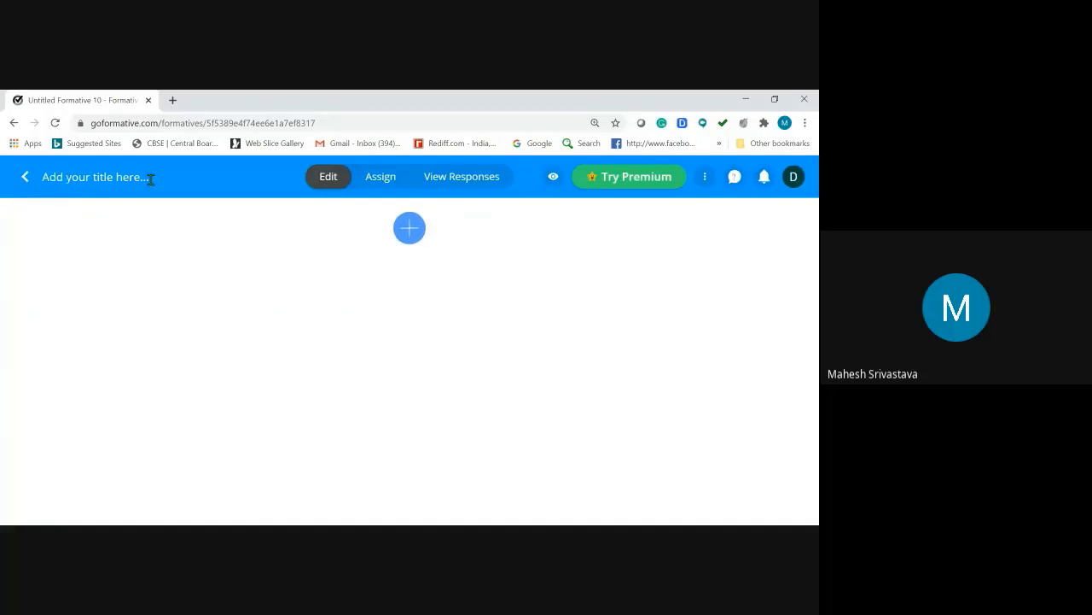
{"action": "left_click", "coordinate": [47, 177]}
{"action": "type", "text": "PERIODIC TEST"}
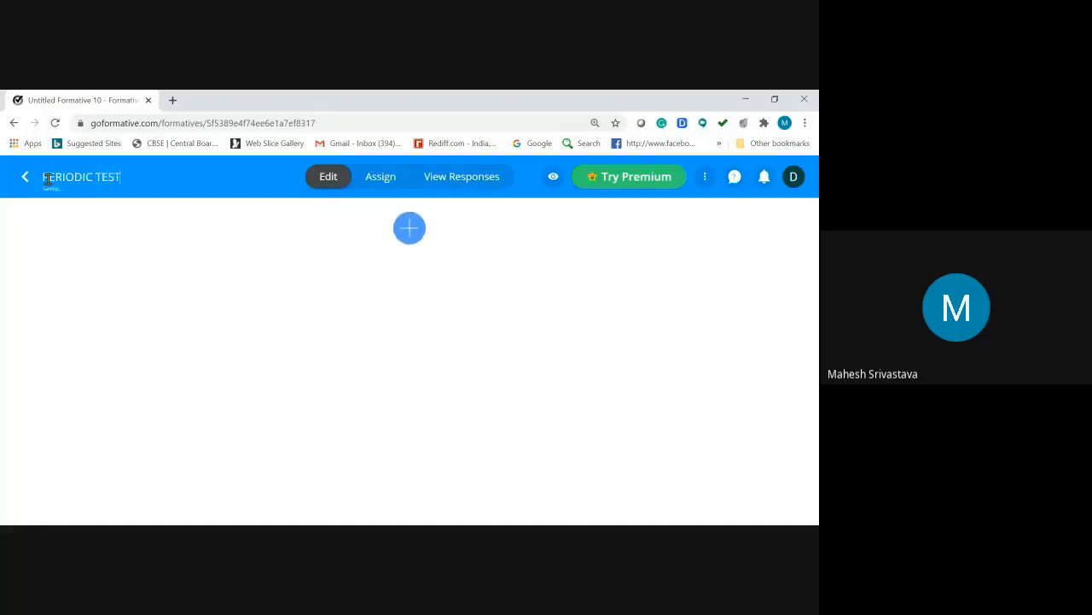
{"action": "type", "text": " 1"}
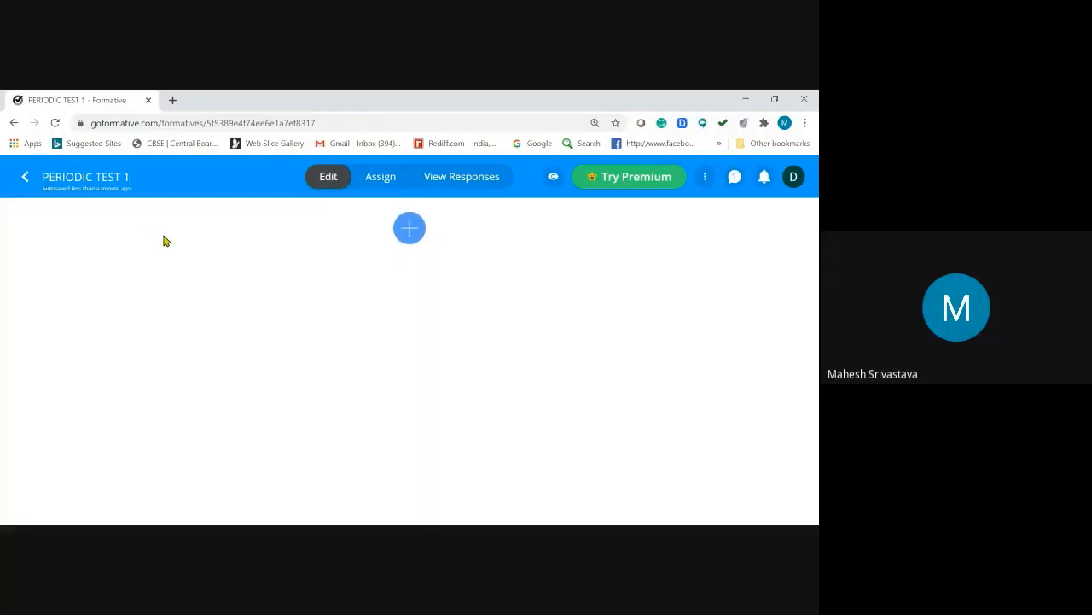
Step: Add an uploaded-document item to the formative using the Physics 11 Word file from the computer
{"action": "left_click", "coordinate": [409, 227]}
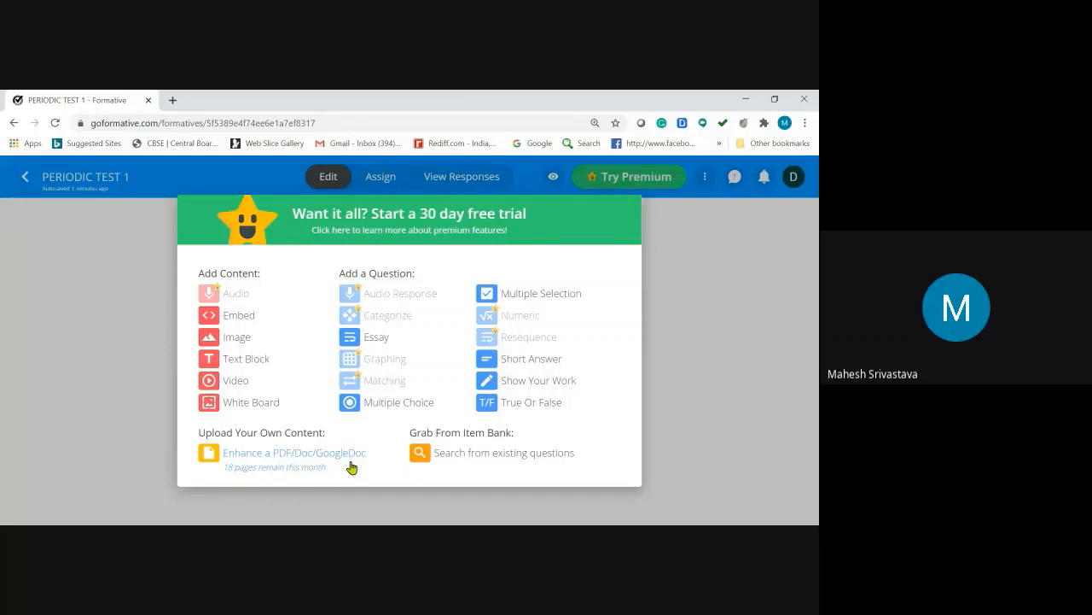
{"action": "left_click", "coordinate": [266, 458]}
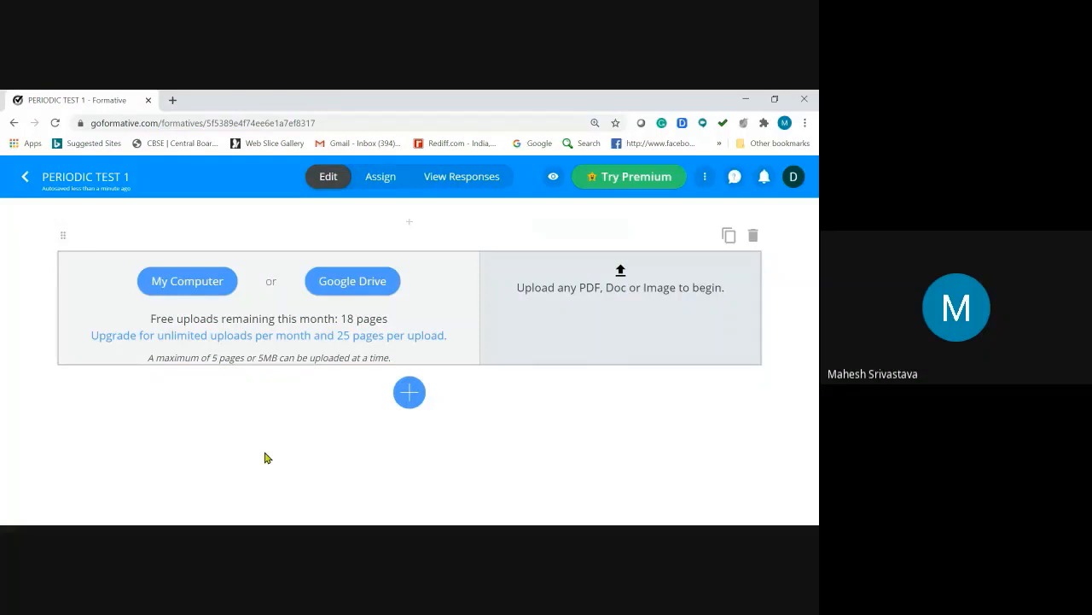
{"action": "left_click", "coordinate": [186, 287]}
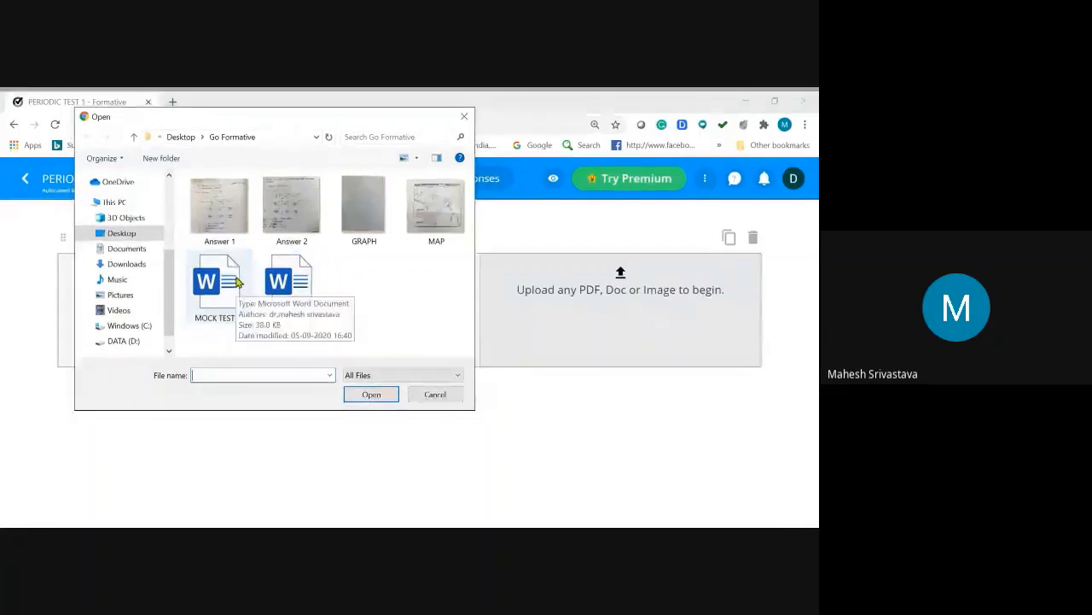
{"action": "left_click", "coordinate": [290, 286]}
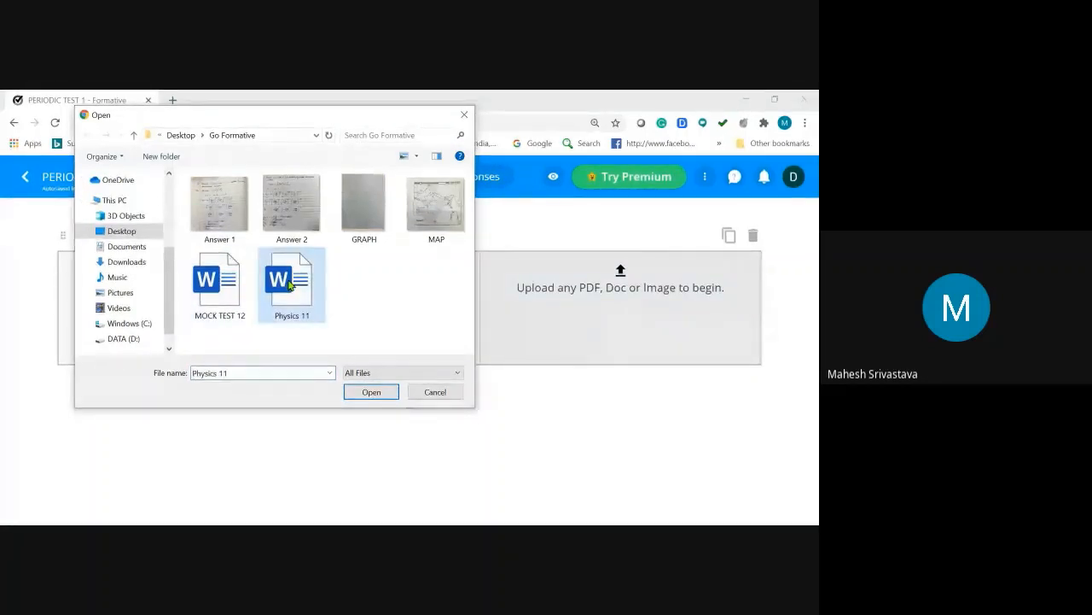
{"action": "left_click", "coordinate": [371, 393]}
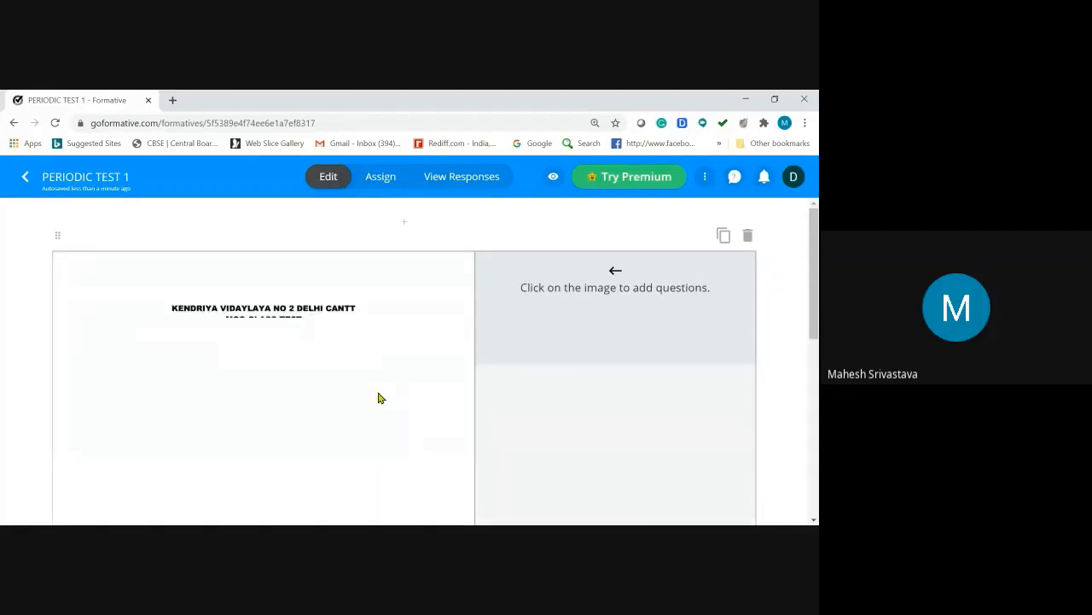
Step: Place a Multiple Choice question at question 1 of the uploaded test and mark D as the correct answer
{"action": "mouse_move", "coordinate": [816, 321]}
{"action": "left_mouse_down"}
{"action": "mouse_move", "coordinate": [816, 424]}
{"action": "mouse_move", "coordinate": [817, 320]}
{"action": "left_mouse_up"}
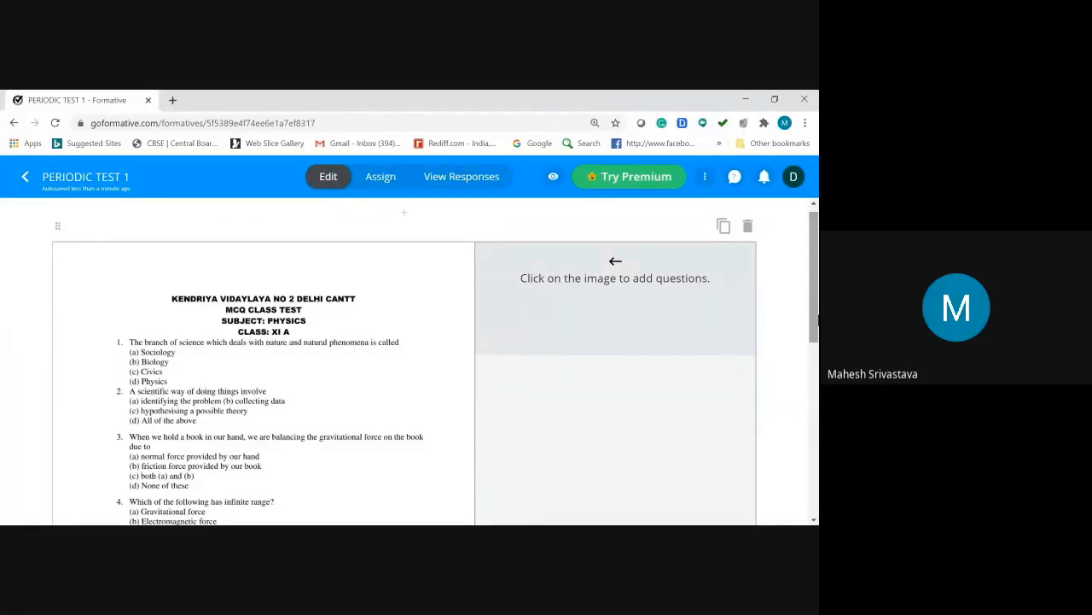
{"action": "left_click_drag", "start_coordinate": [816, 320], "coordinate": [816, 337]}
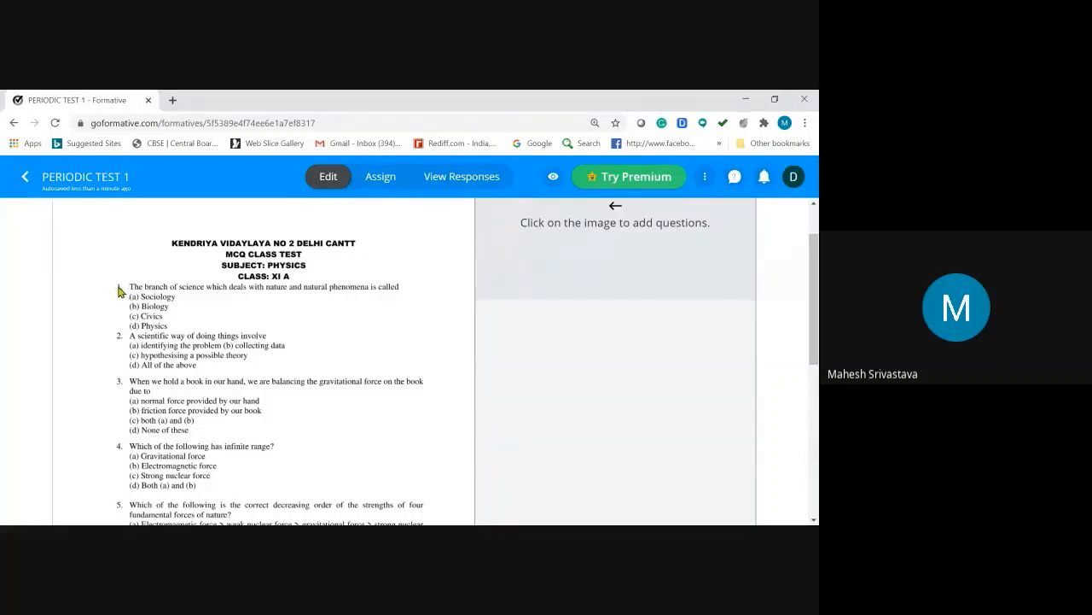
{"action": "left_click", "coordinate": [120, 291]}
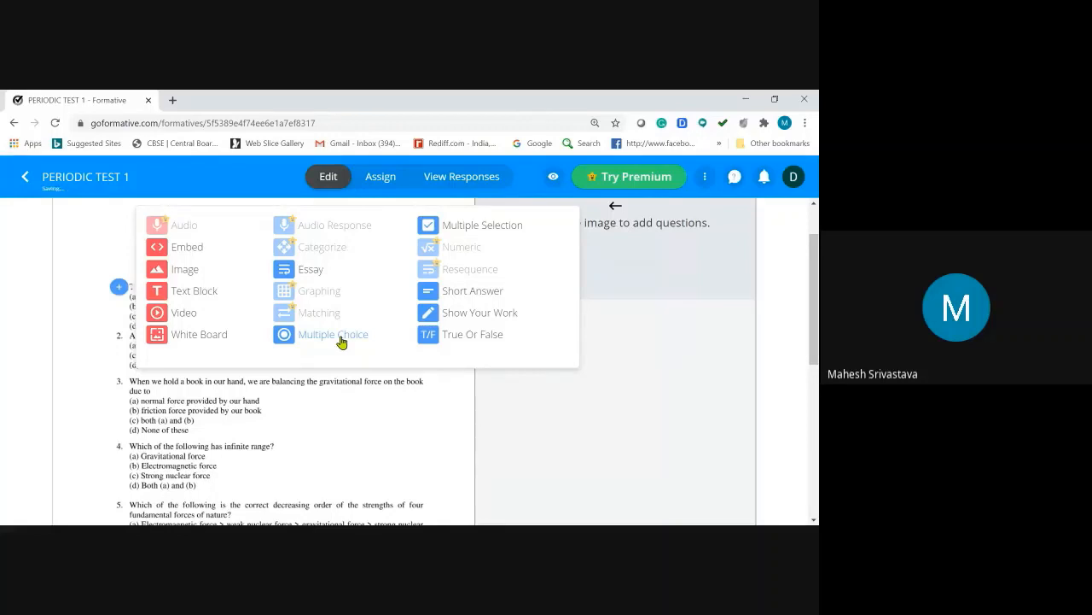
{"action": "left_click", "coordinate": [341, 338]}
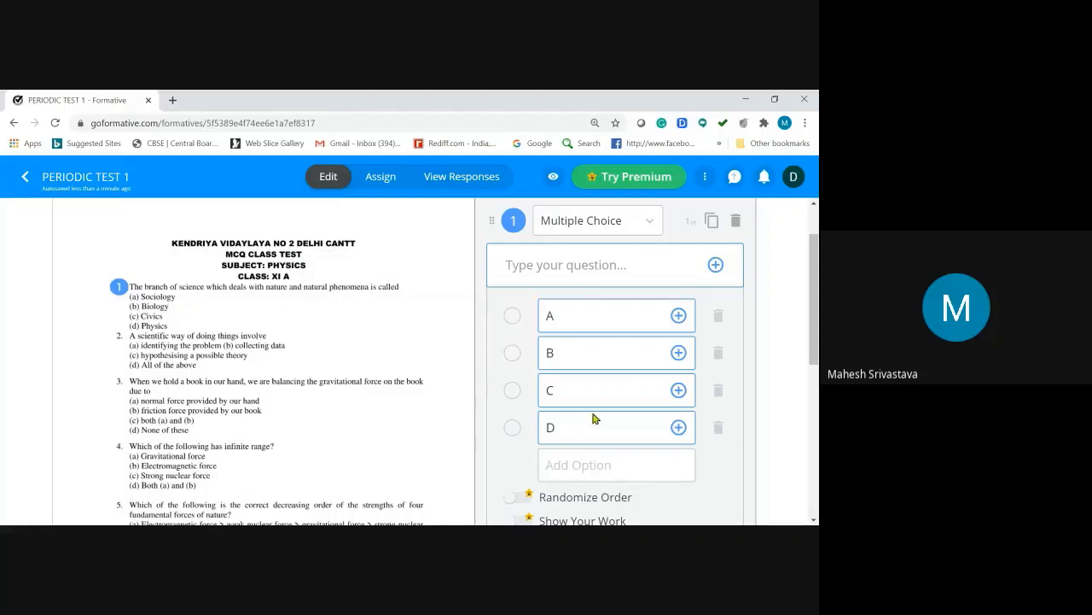
{"action": "left_click_drag", "start_coordinate": [817, 300], "coordinate": [818, 319]}
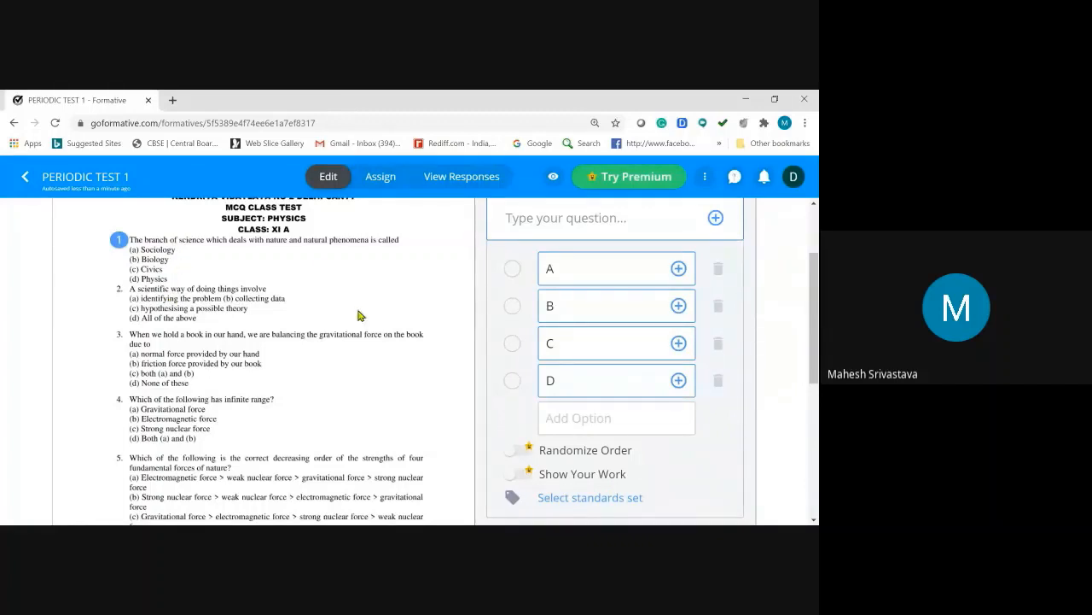
{"action": "left_click", "coordinate": [511, 382]}
Step: Place a Multiple Choice question at question 2 on a scientific way of doing things, with D as the correct answer
{"action": "left_click", "coordinate": [121, 293]}
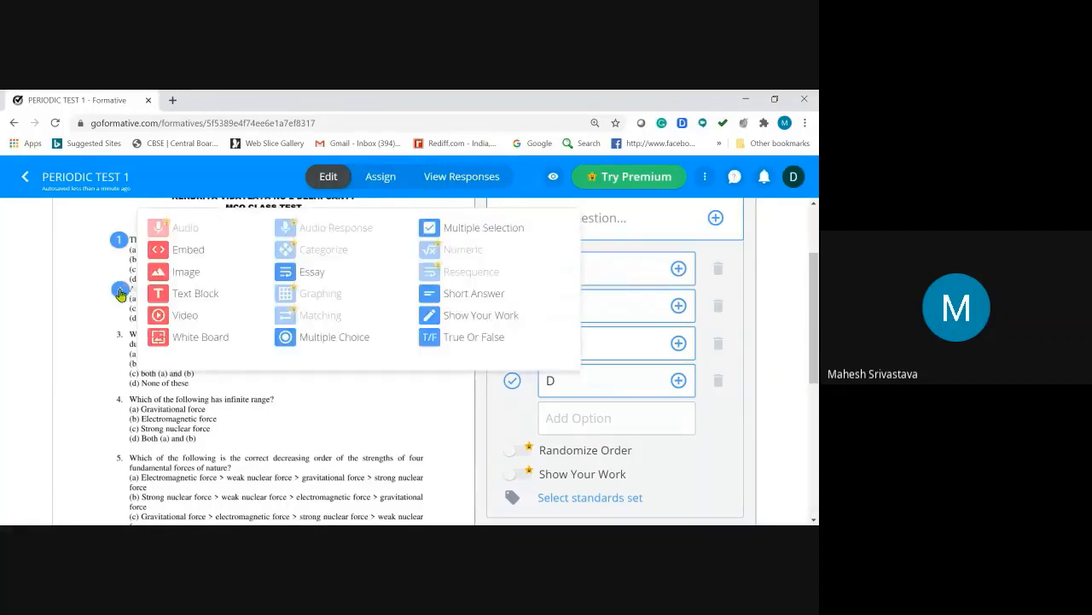
{"action": "left_click", "coordinate": [331, 340]}
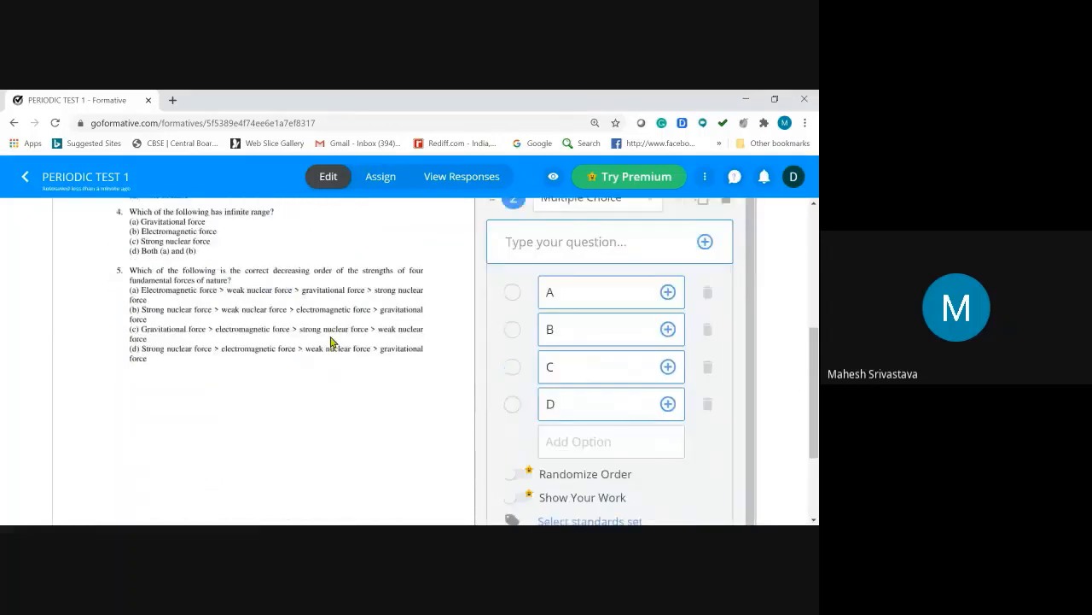
{"action": "left_click_drag", "start_coordinate": [816, 375], "coordinate": [815, 307]}
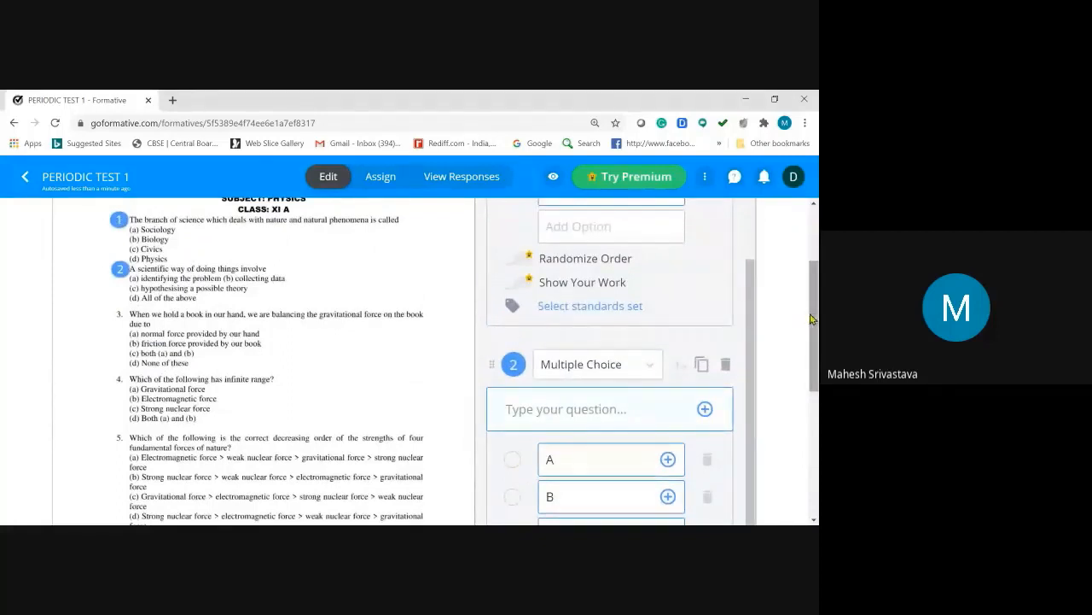
{"action": "scroll", "coordinate": [815, 329], "scroll_direction": "down", "scroll_amount": 1}
{"action": "left_click_drag", "start_coordinate": [815, 330], "coordinate": [816, 359]}
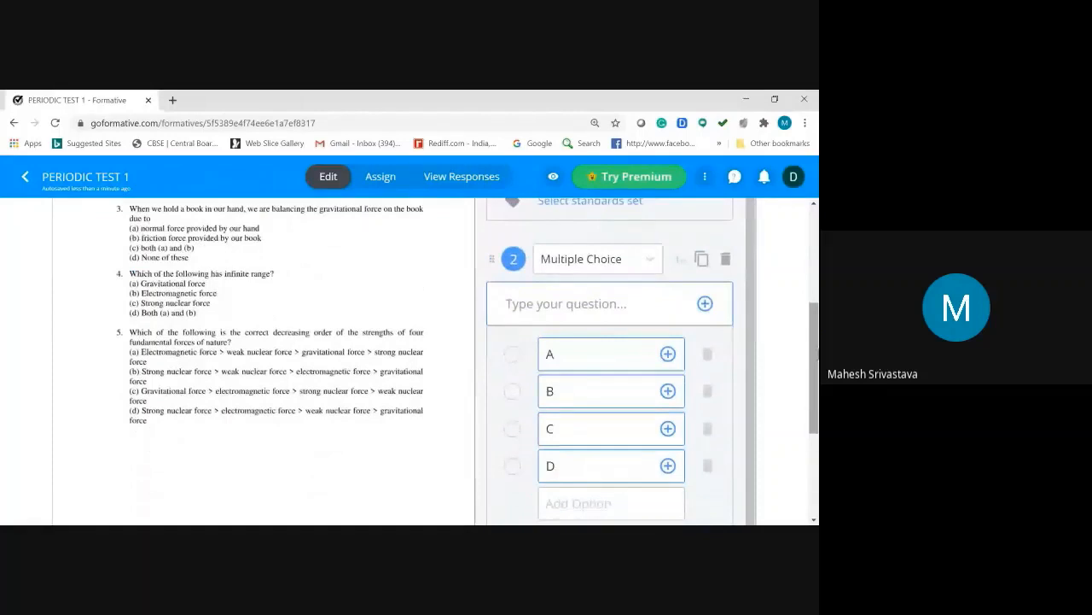
{"action": "left_click", "coordinate": [512, 466]}
Step: Place a Multiple Choice question at question 3 about holding a book, with A as the correct answer
{"action": "left_click", "coordinate": [121, 211]}
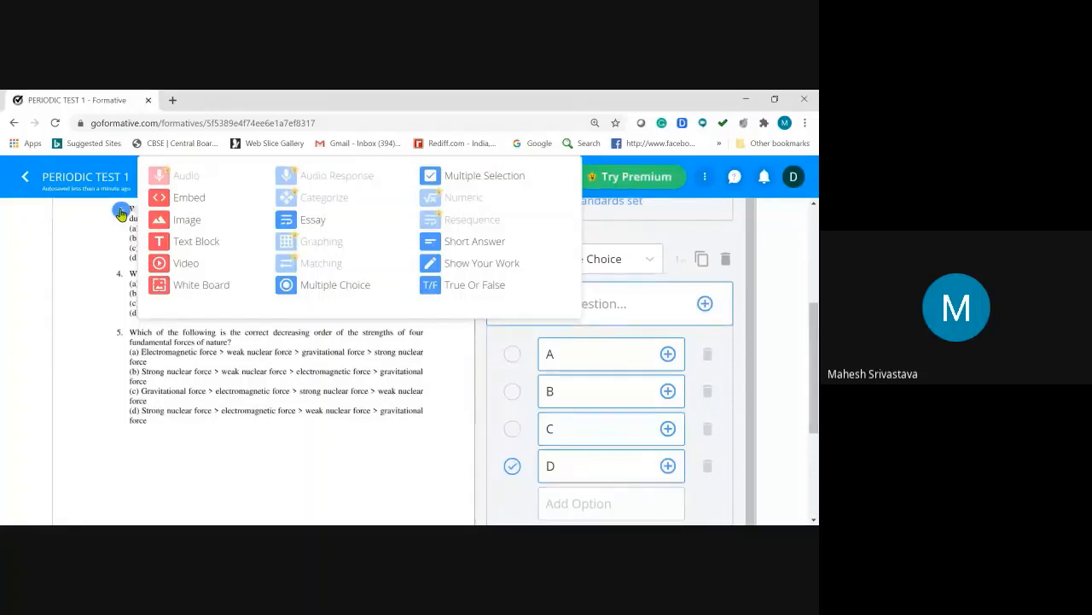
{"action": "left_click", "coordinate": [346, 293]}
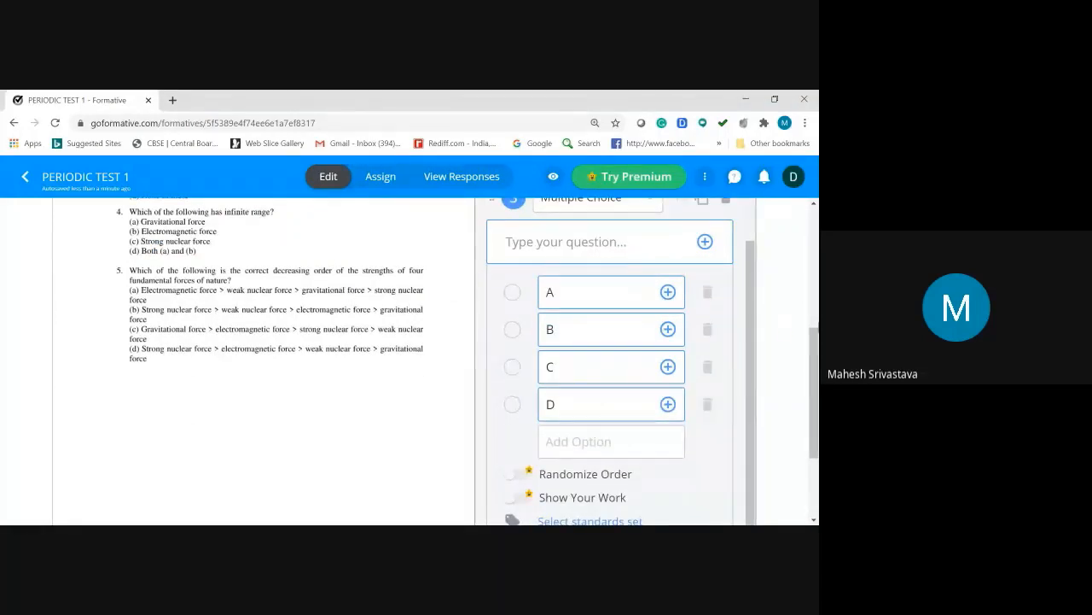
{"action": "left_click_drag", "start_coordinate": [813, 347], "coordinate": [813, 325]}
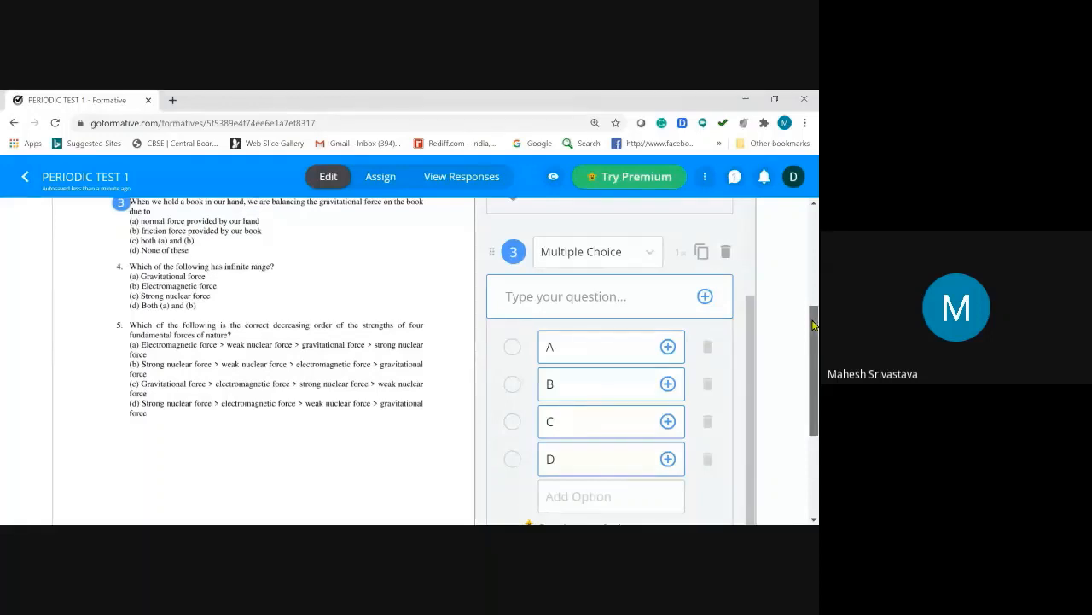
{"action": "left_click_drag", "start_coordinate": [813, 324], "coordinate": [813, 327]}
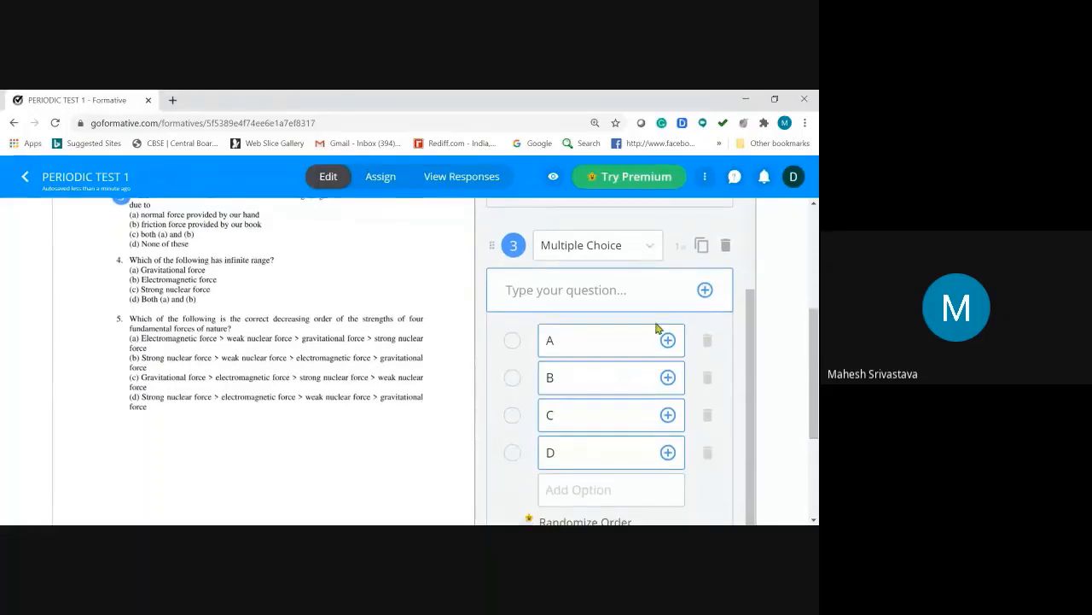
{"action": "left_click", "coordinate": [512, 342]}
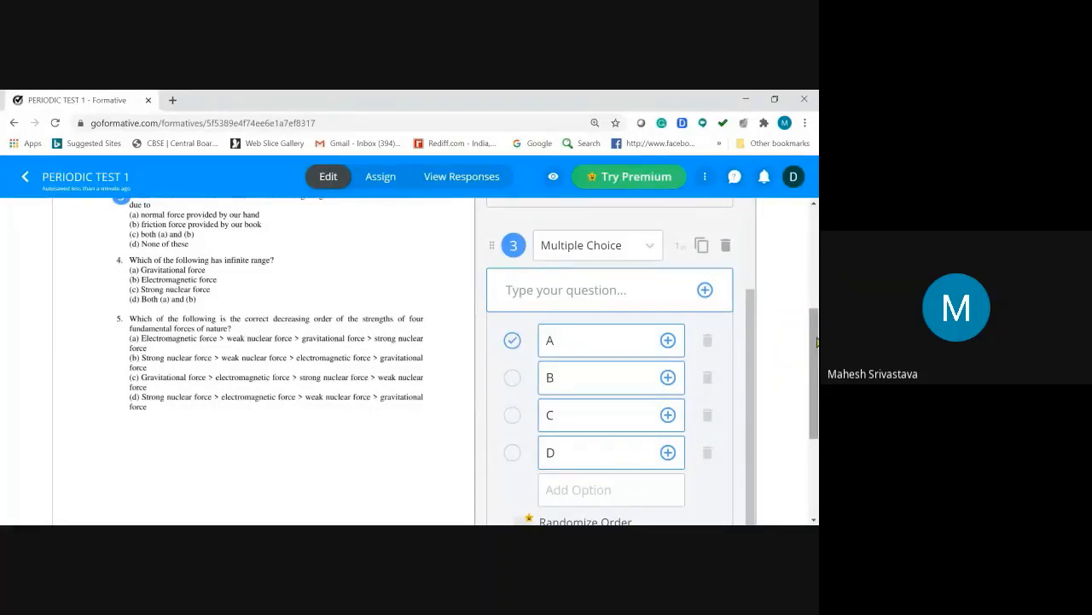
Step: Place a Multiple Selection question at question 4 on infinite range, with A, B and D as the correct answers
{"action": "left_click_drag", "start_coordinate": [817, 343], "coordinate": [817, 353]}
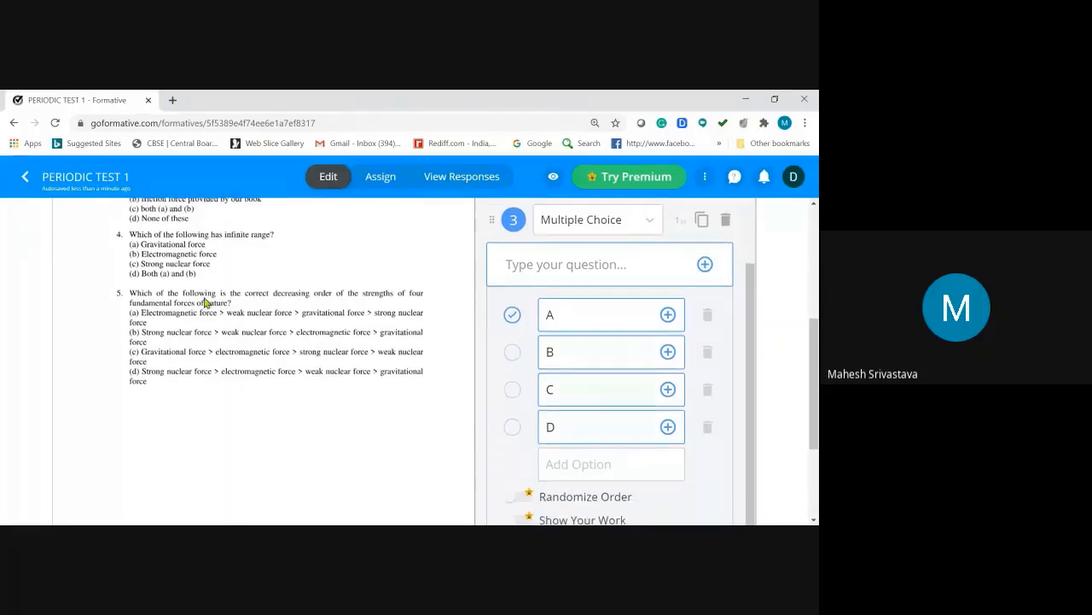
{"action": "left_click", "coordinate": [117, 238]}
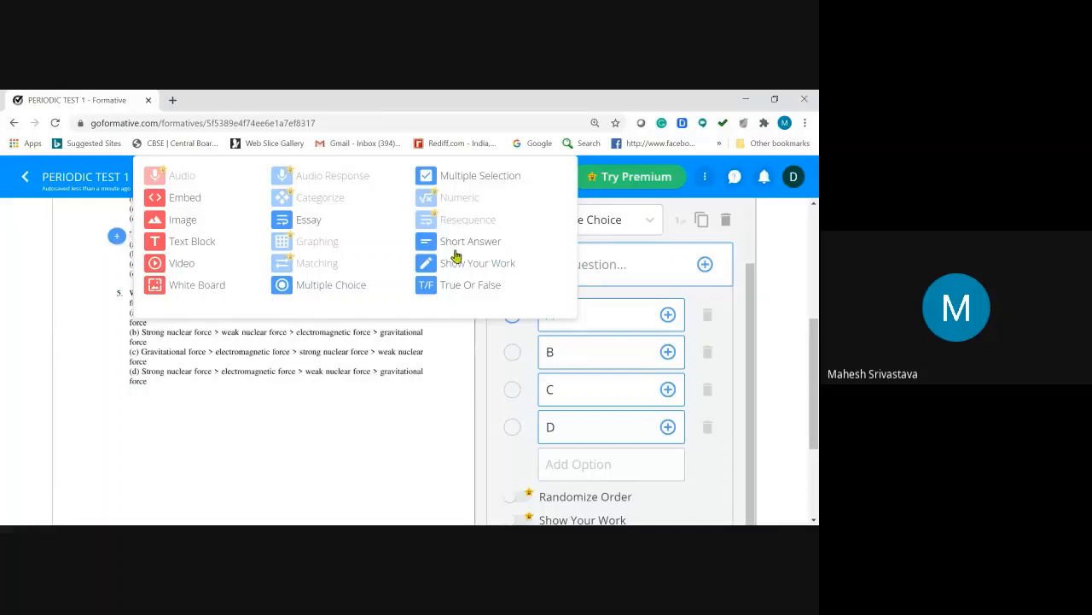
{"action": "left_click", "coordinate": [488, 178]}
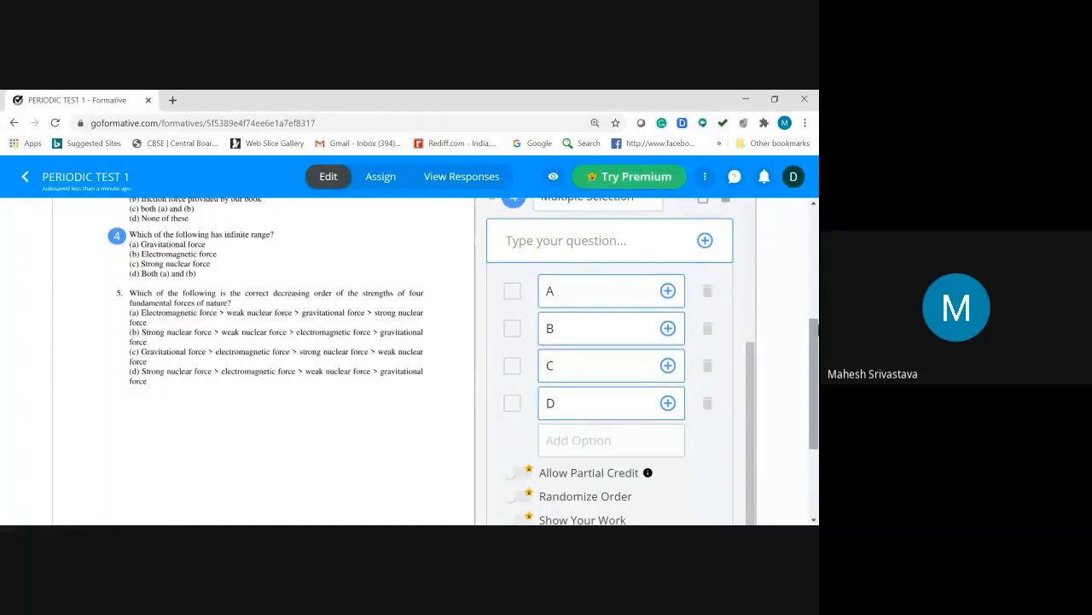
{"action": "left_click_drag", "start_coordinate": [815, 324], "coordinate": [815, 213]}
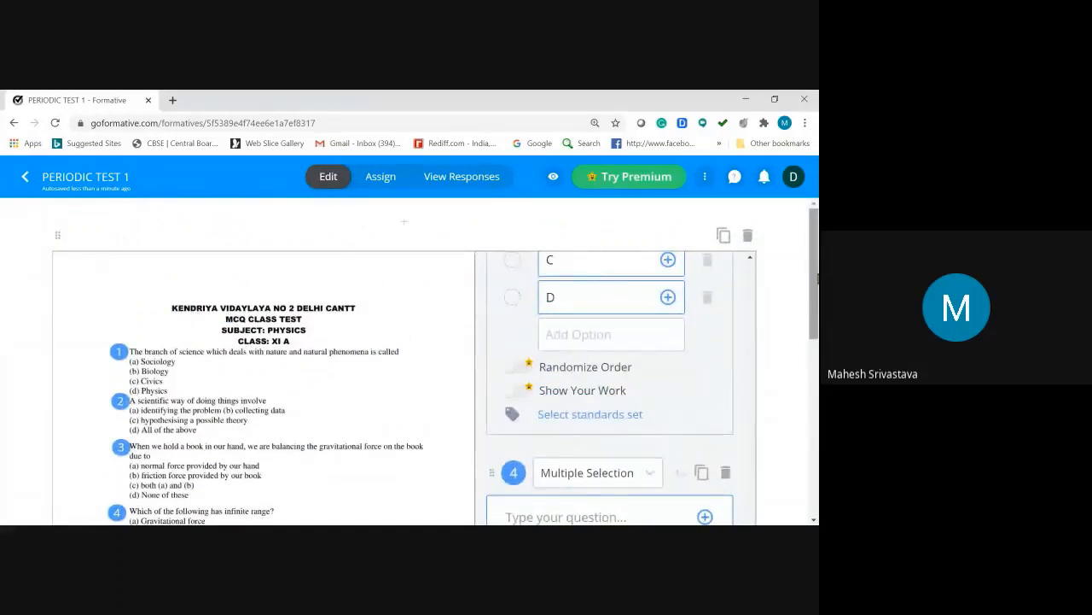
{"action": "left_click_drag", "start_coordinate": [816, 278], "coordinate": [817, 360]}
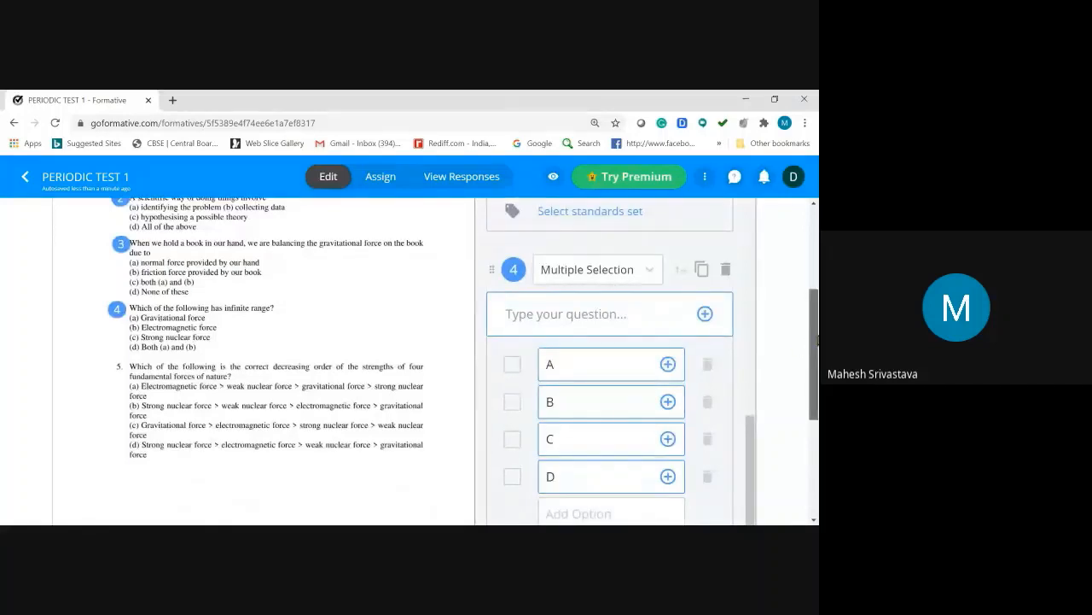
{"action": "left_click_drag", "start_coordinate": [816, 339], "coordinate": [817, 356]}
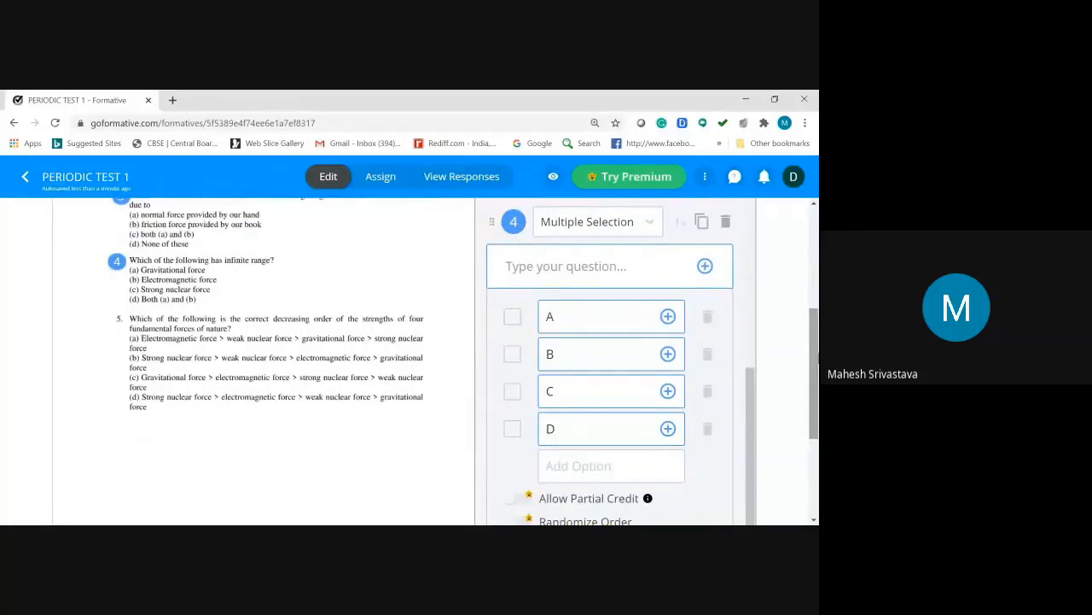
{"action": "left_click", "coordinate": [512, 318]}
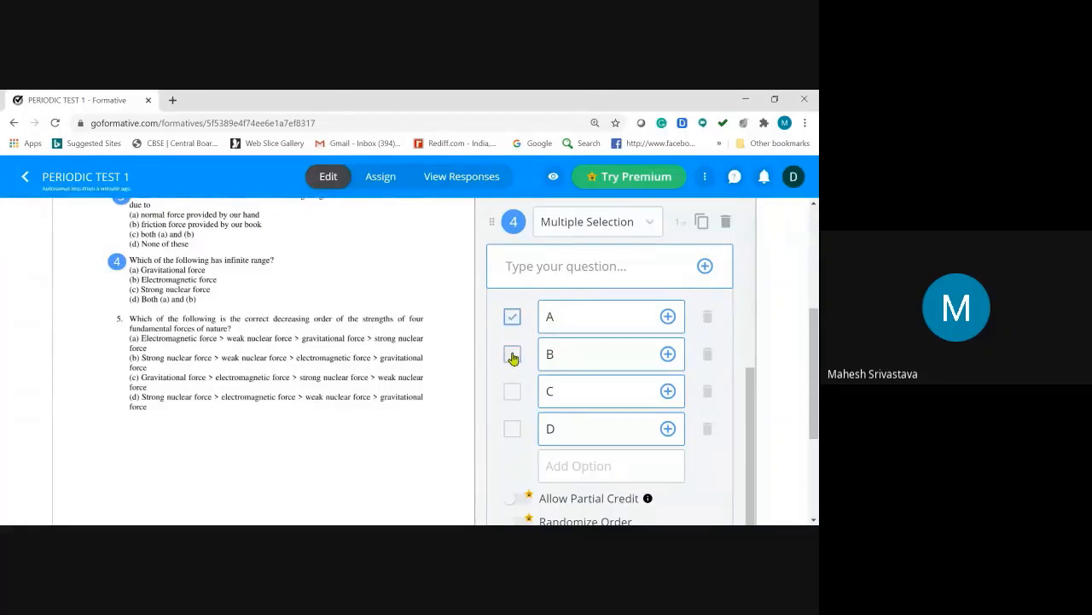
{"action": "left_click", "coordinate": [512, 355]}
{"action": "left_click", "coordinate": [512, 429]}
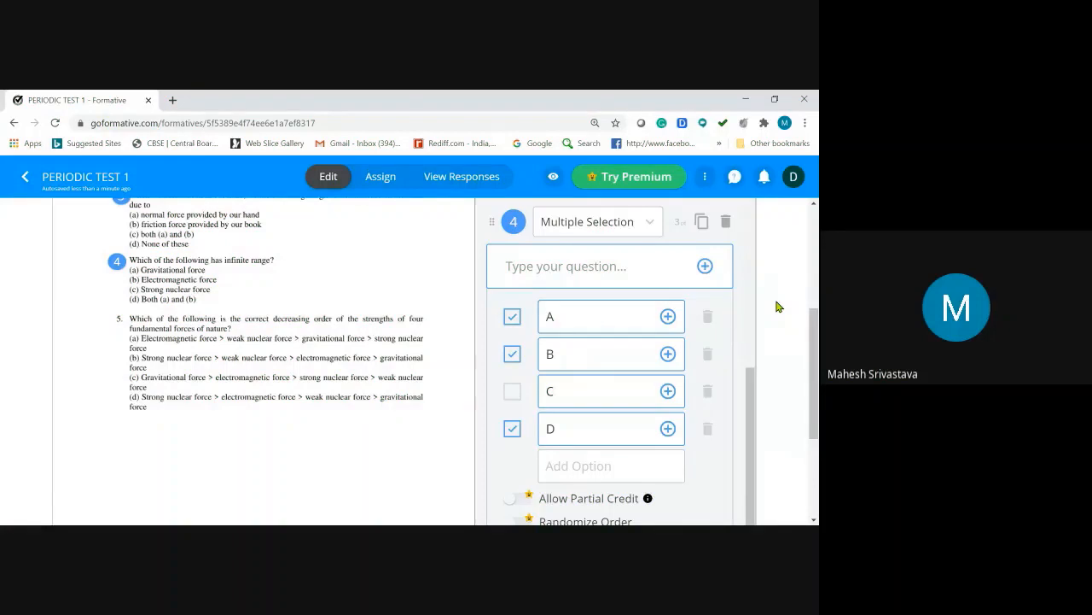
Step: Place a Multiple Choice question at question 5 on the strengths of the fundamental forces, with D as the correct answer
{"action": "left_click", "coordinate": [119, 322]}
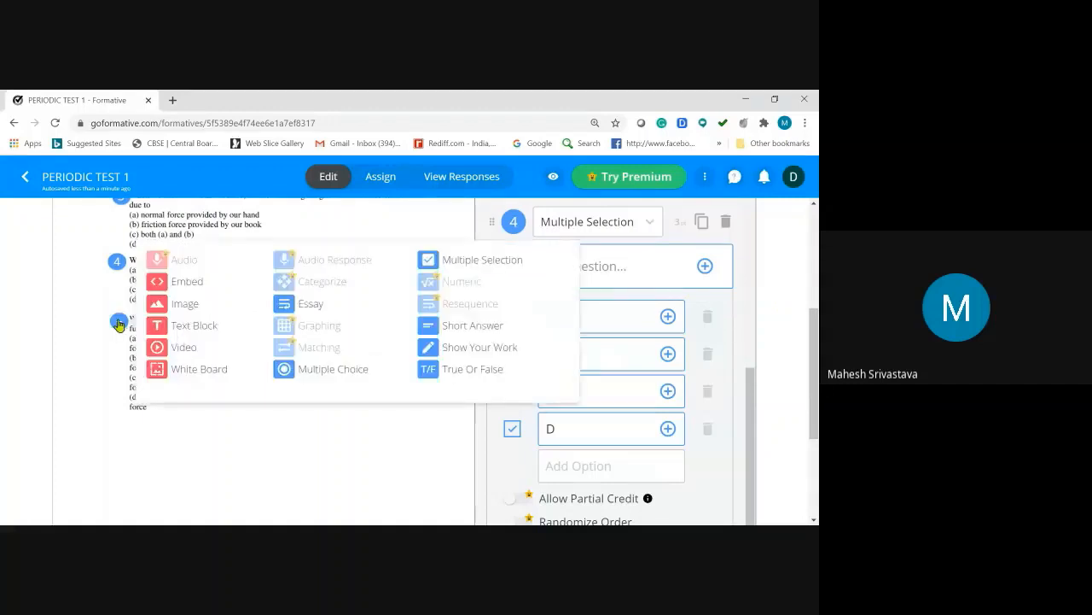
{"action": "left_click", "coordinate": [332, 369]}
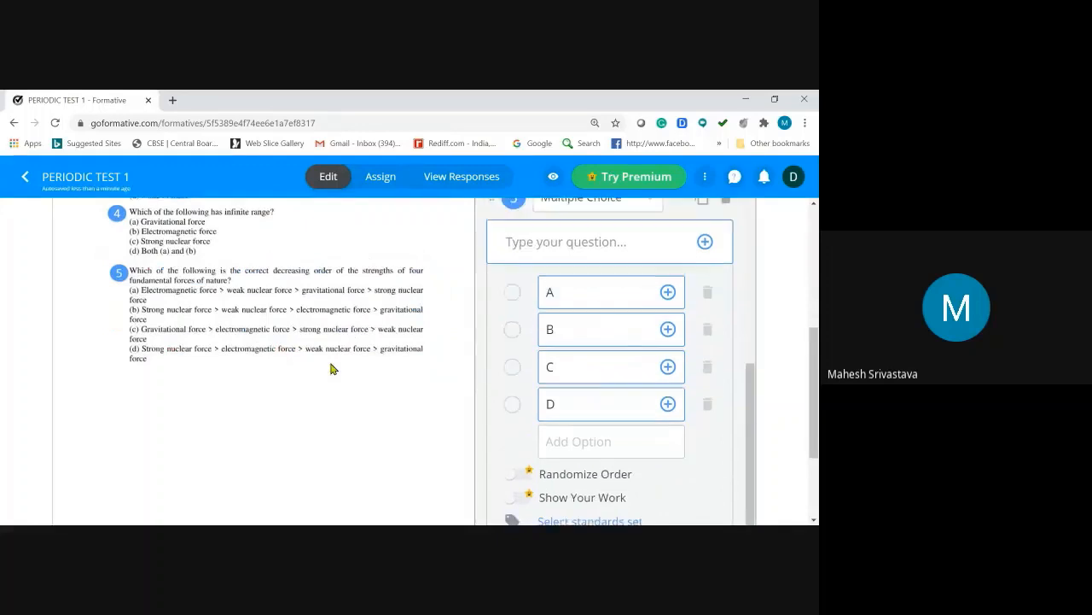
{"action": "left_click", "coordinate": [512, 405]}
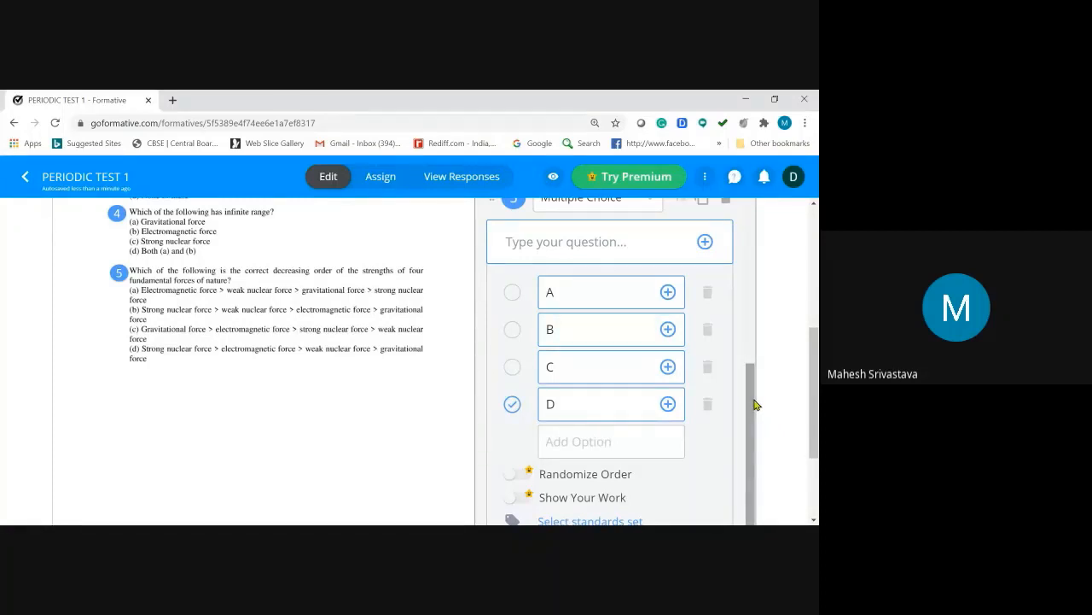
Step: Add a Show Your Work question below the uploaded document as question 6
{"action": "left_click_drag", "start_coordinate": [815, 388], "coordinate": [817, 459]}
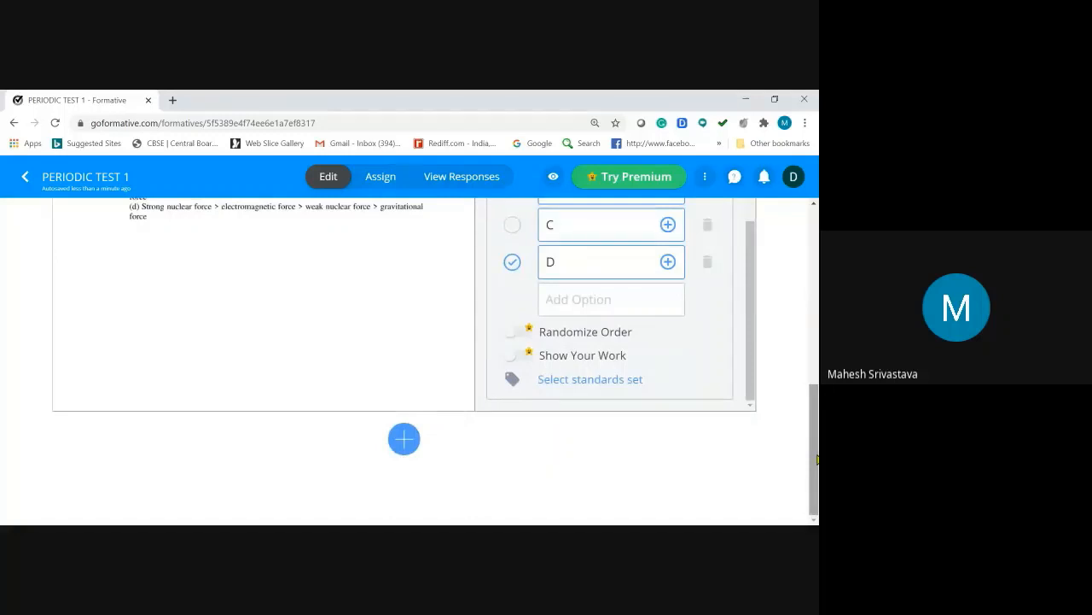
{"action": "left_click", "coordinate": [404, 440]}
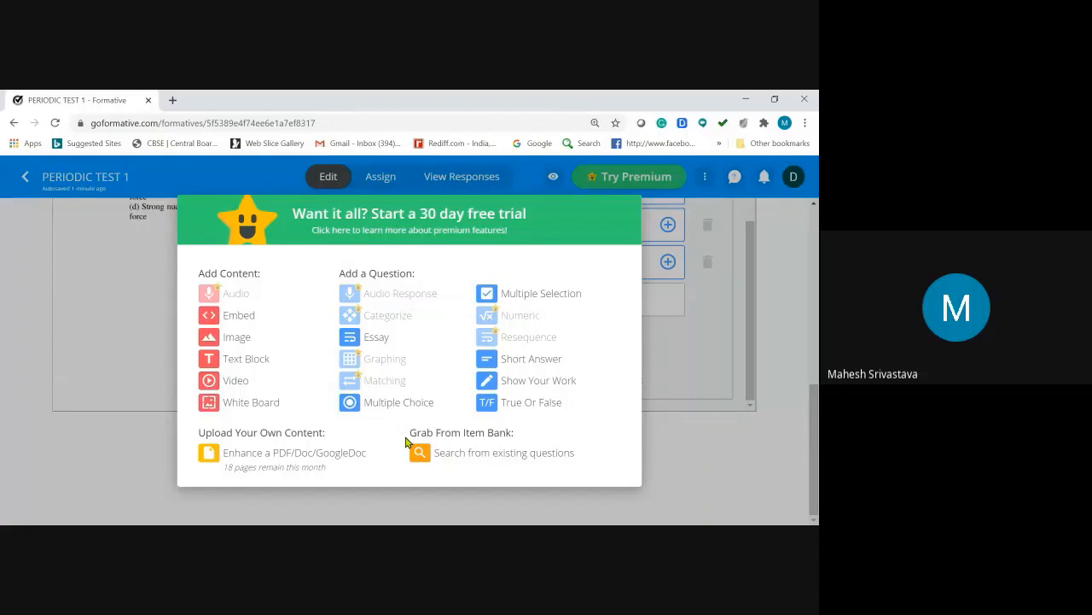
{"action": "left_click", "coordinate": [527, 381]}
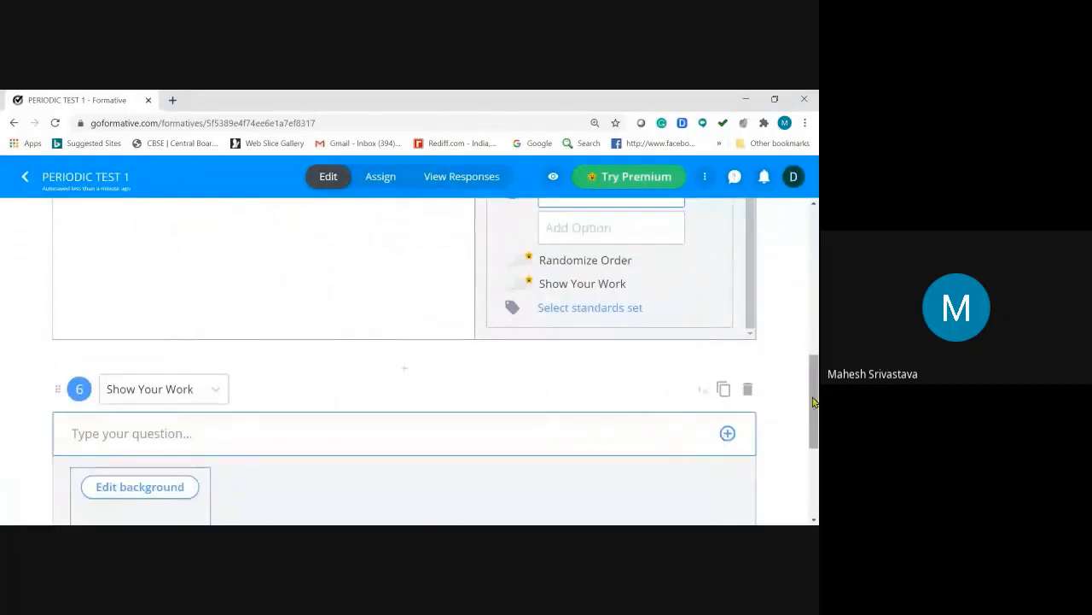
{"action": "left_click_drag", "start_coordinate": [815, 395], "coordinate": [817, 439]}
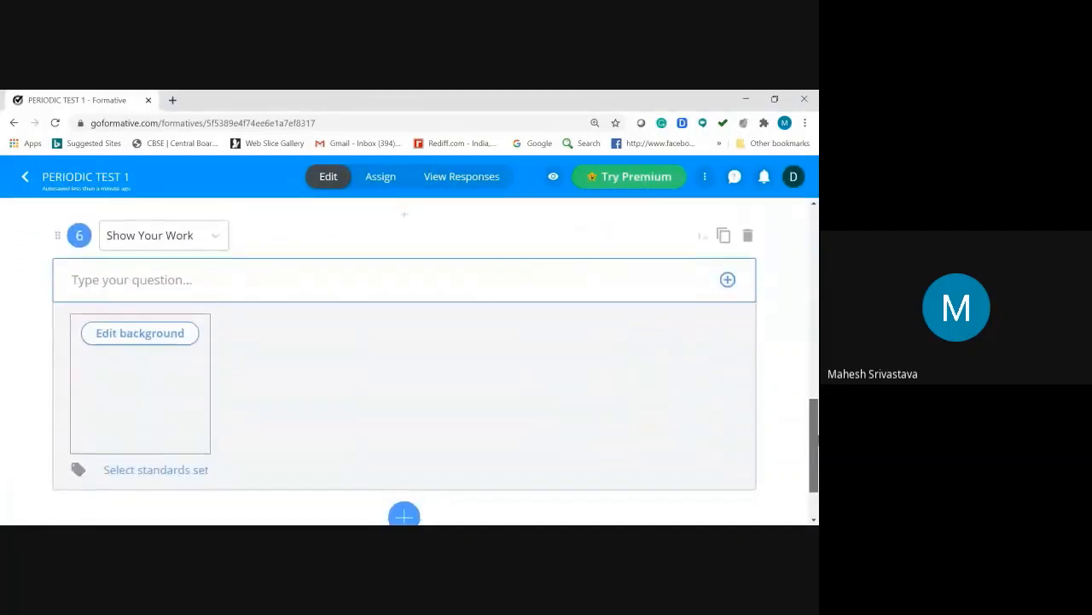
Step: Enter "CONVERT 1 J INTO ERG BY USING DIMENSIONAL ANALYSIS" as the text of question 6 and make it worth 2 points
{"action": "left_click", "coordinate": [73, 280]}
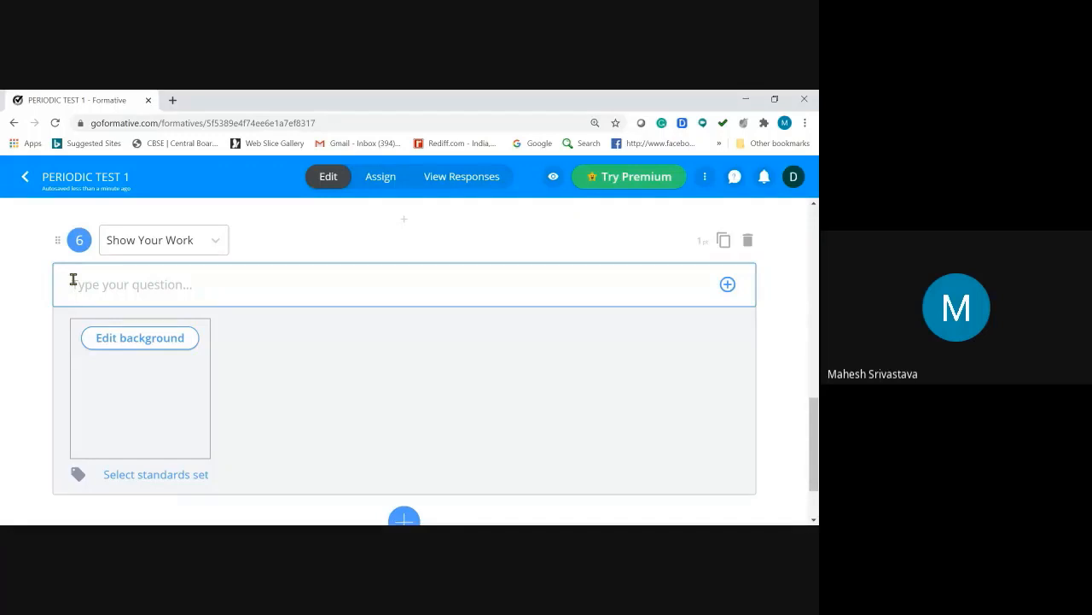
{"action": "type", "text": "CONVE"}
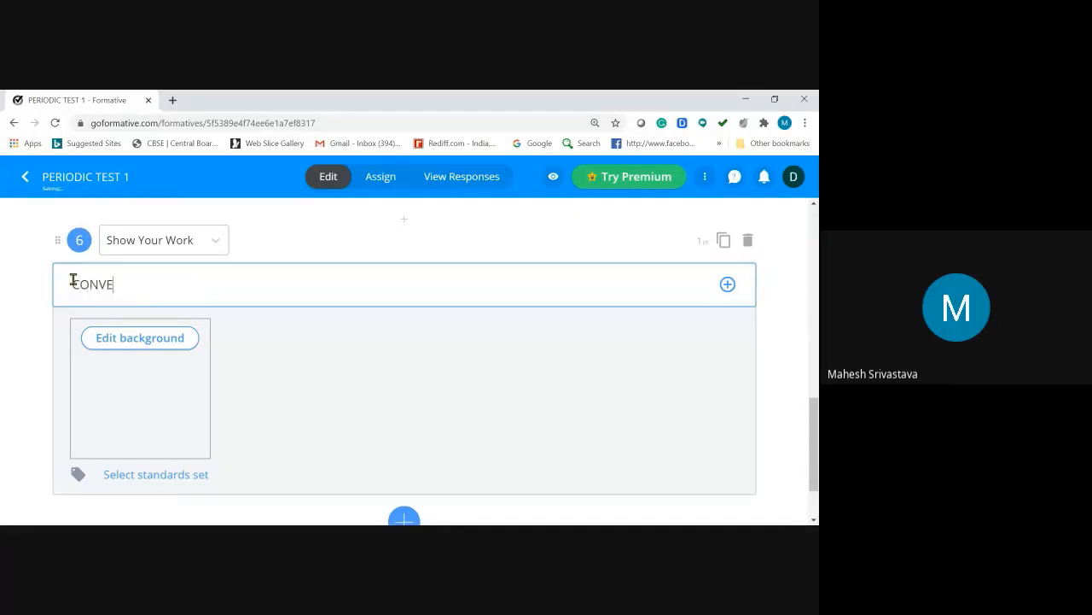
{"action": "type", "text": "RT 1 J (INTO ERG"}
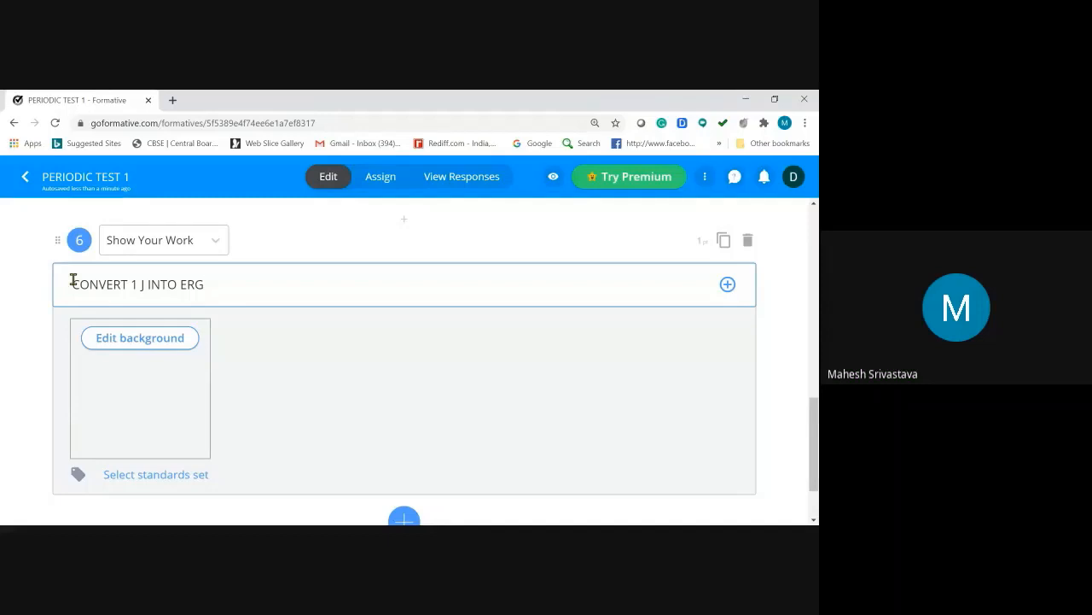
{"action": "type", "text": "BY USING DIM"}
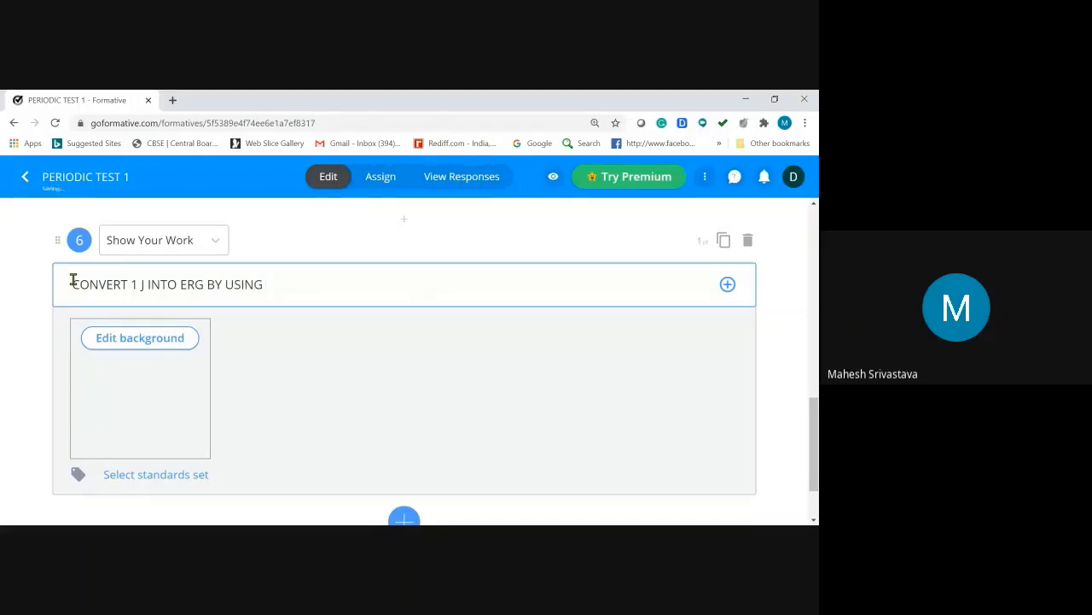
{"action": "type", "text": "ENS"}
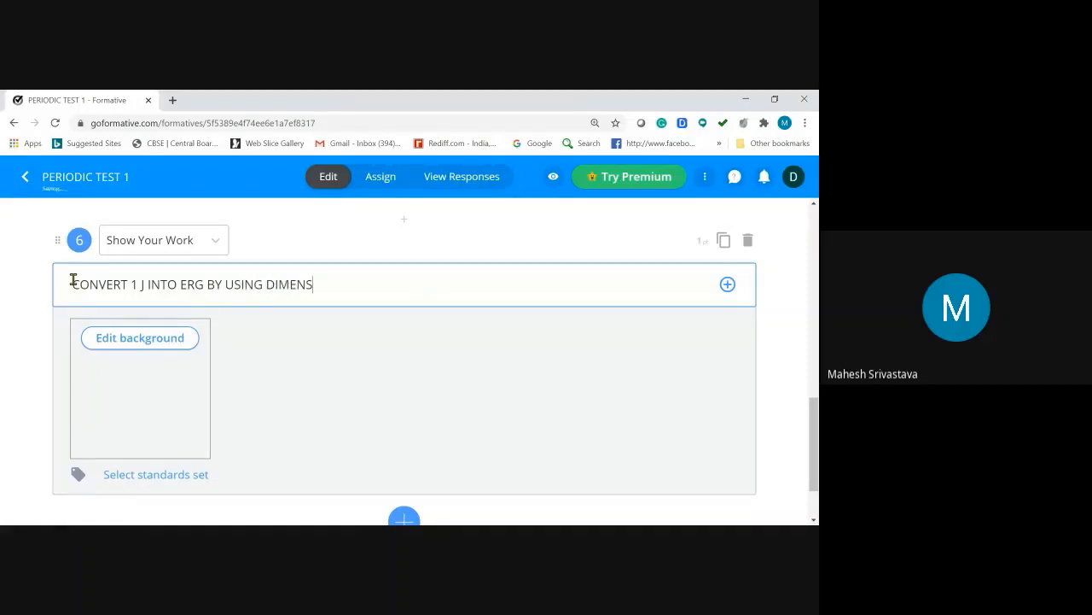
{"action": "type", "text": "IONAL A"}
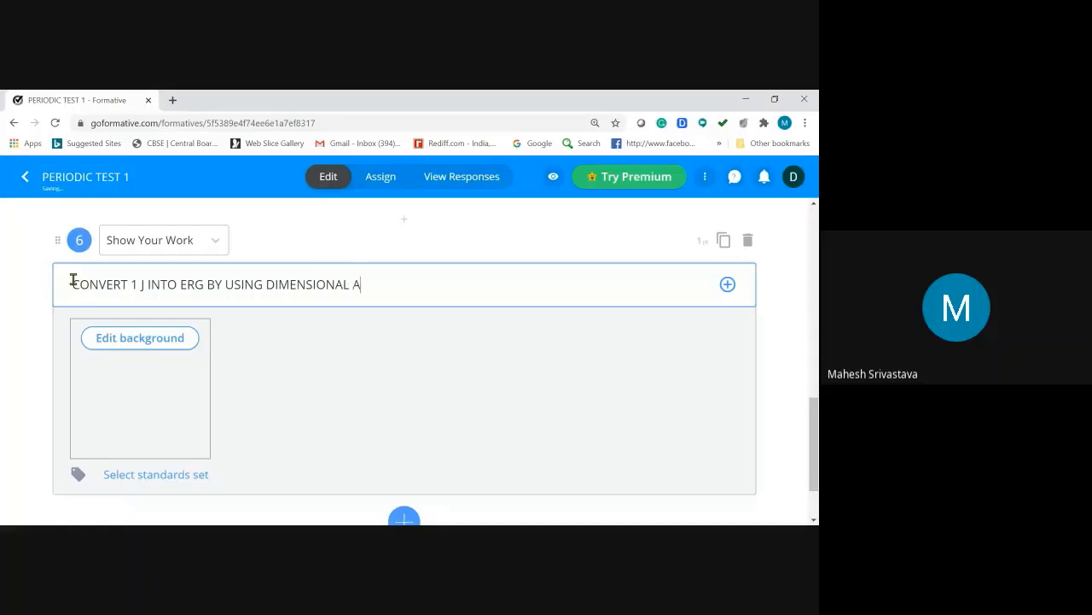
{"action": "type", "text": "NALYSIS"}
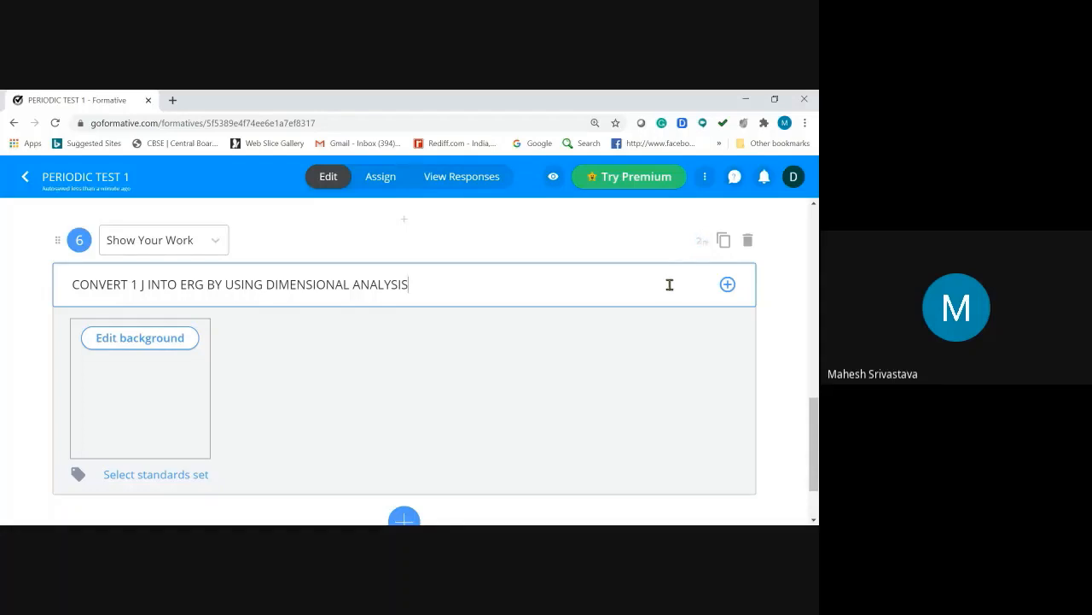
Step: Insert a math expression below the text of question 6 and open it in the equation editor
{"action": "left_click", "coordinate": [727, 287]}
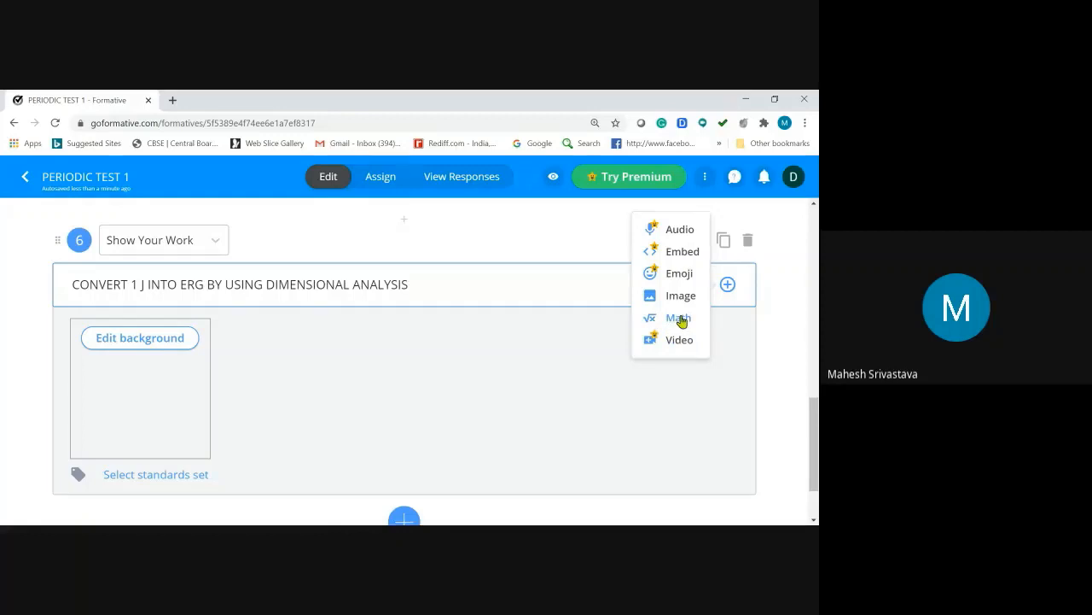
{"action": "left_click", "coordinate": [678, 318]}
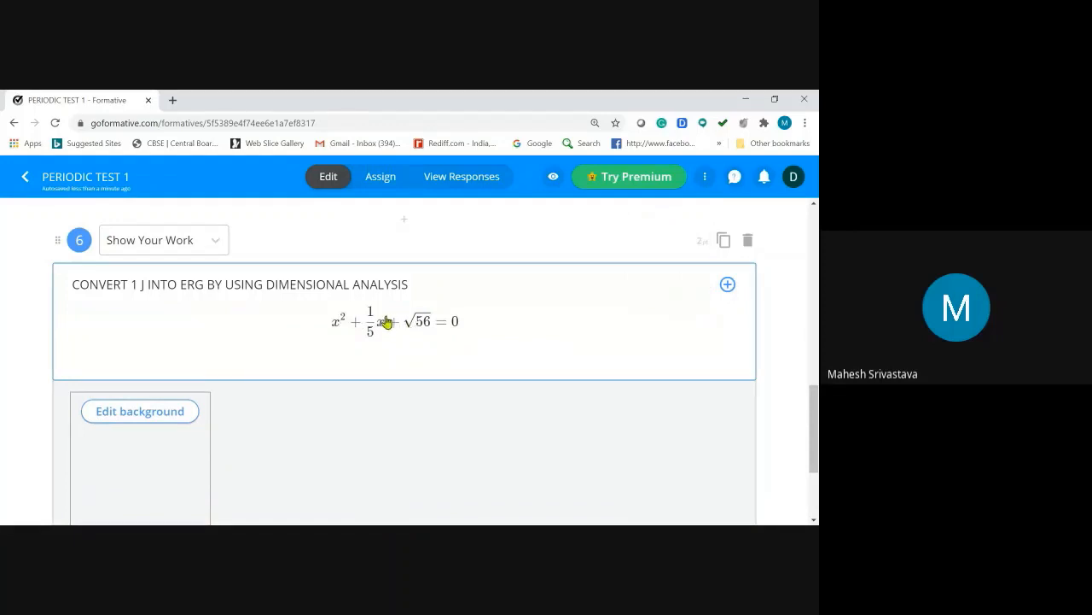
{"action": "left_click", "coordinate": [386, 322]}
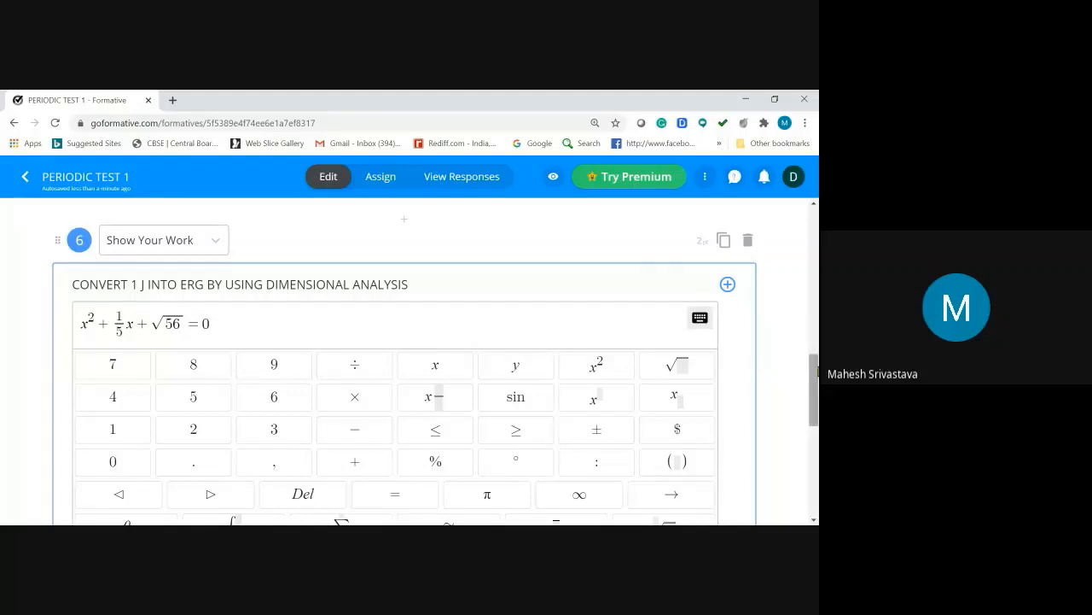
{"action": "mouse_move", "coordinate": [815, 386]}
{"action": "left_mouse_down"}
{"action": "mouse_move", "coordinate": [814, 414]}
{"action": "mouse_move", "coordinate": [814, 404]}
{"action": "left_mouse_up"}
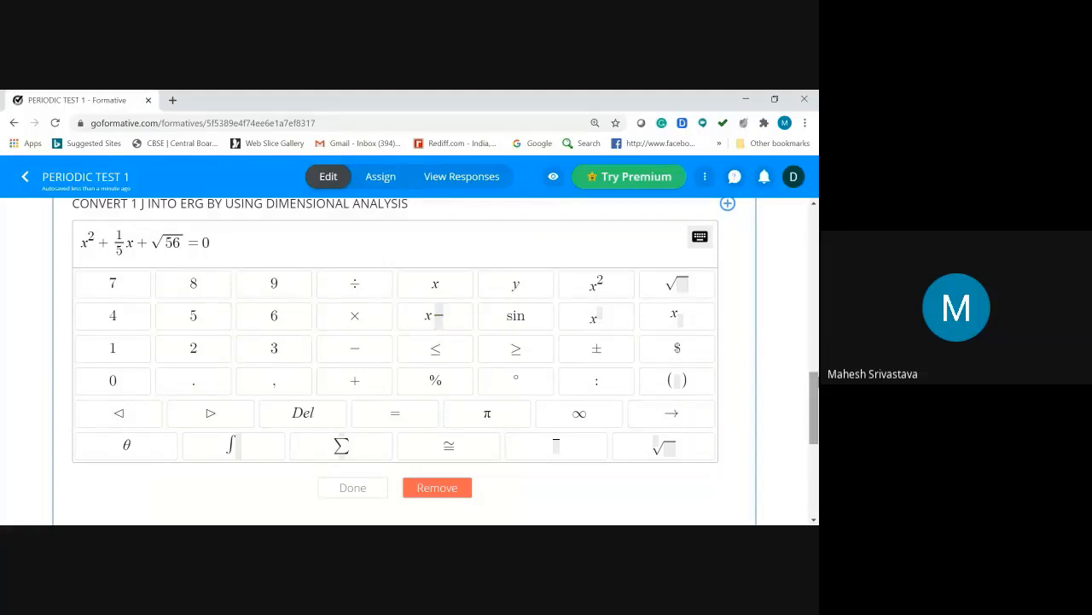
{"action": "mouse_move", "coordinate": [813, 376]}
{"action": "left_mouse_down"}
{"action": "mouse_move", "coordinate": [813, 354]}
{"action": "mouse_move", "coordinate": [813, 384]}
{"action": "left_mouse_up"}
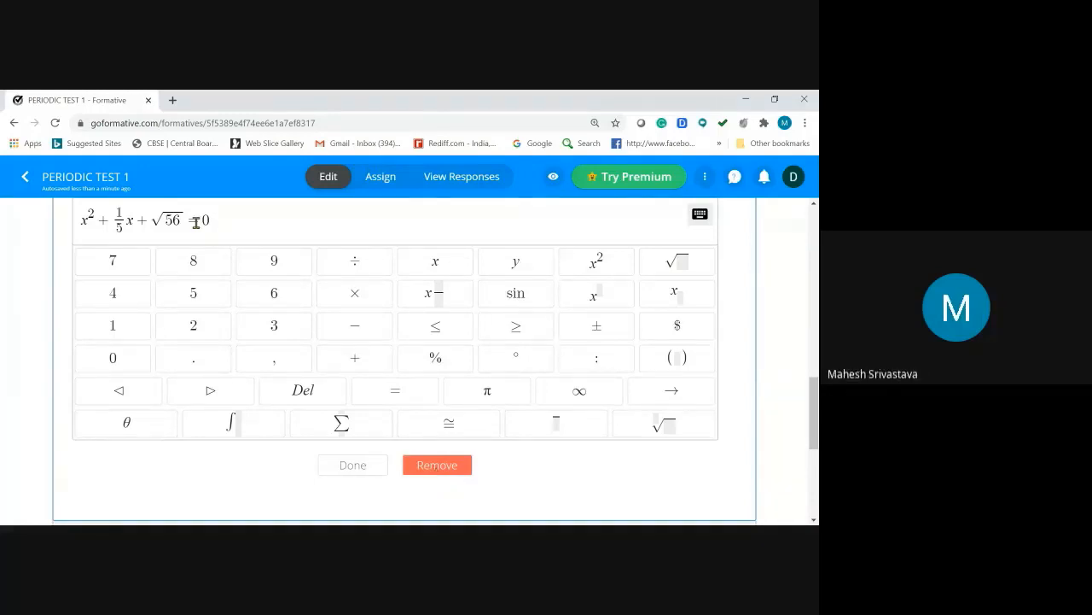
Step: Delete the whole sample equation from the math expression in question 6
{"action": "left_click", "coordinate": [179, 219]}
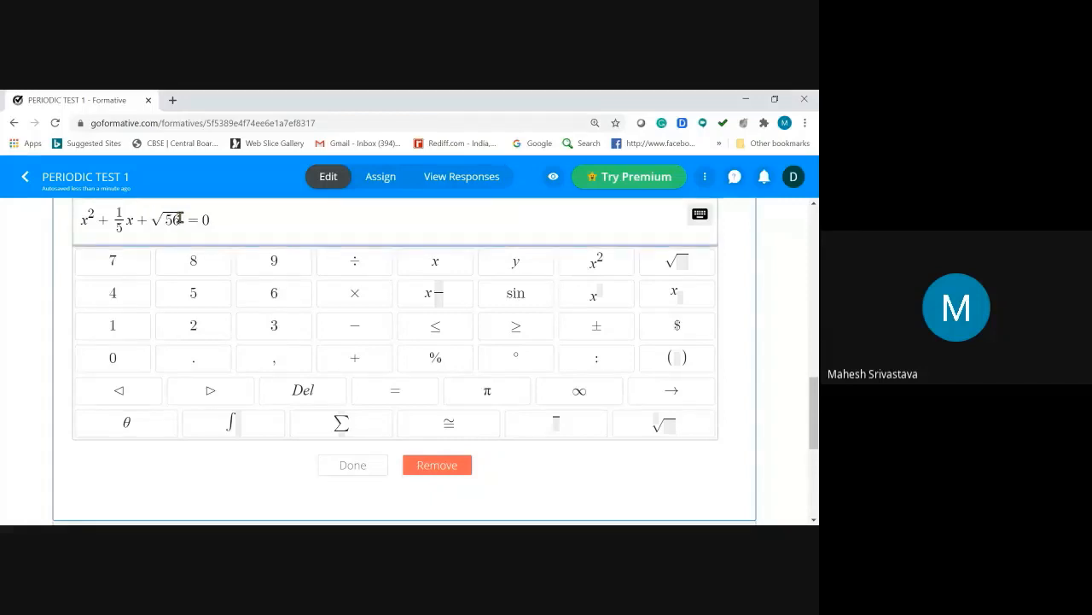
{"action": "key", "text": "BackSpace"}
{"action": "key", "text": "BackSpace"}
{"action": "key", "text": "BackSpace"}
{"action": "key", "text": "BackSpace"}
{"action": "key", "text": "BackSpace"}
{"action": "key", "text": "BackSpace"}
{"action": "key", "text": "BackSpace"}
{"action": "key", "text": "BackSpace"}
{"action": "key", "text": "BackSpace"}
{"action": "key", "text": "BackSpace"}
{"action": "key", "text": "BackSpace"}
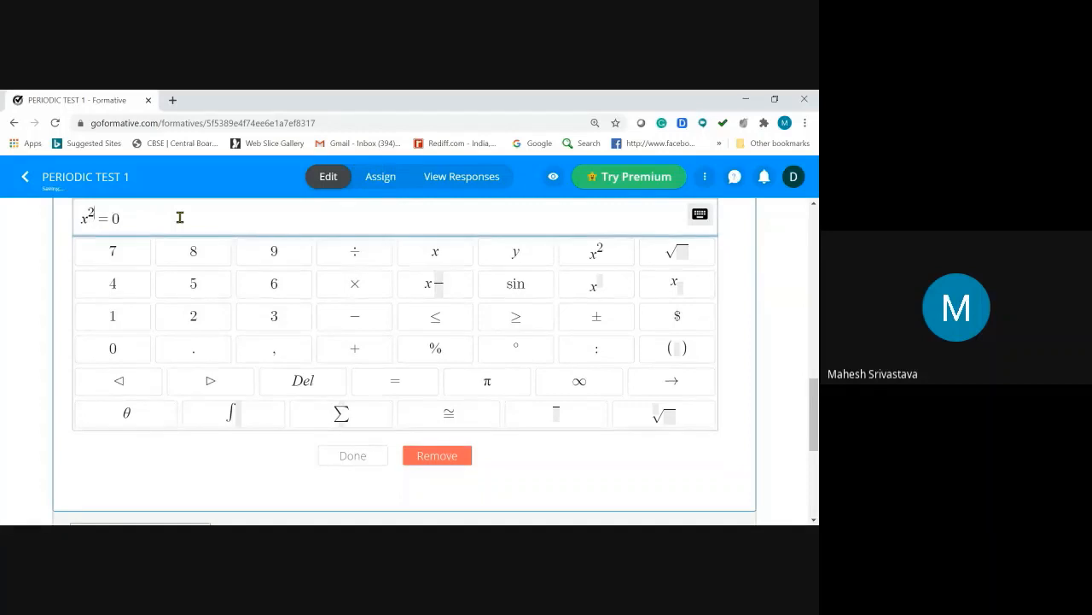
{"action": "key", "text": "BackSpace"}
{"action": "key", "text": "BackSpace"}
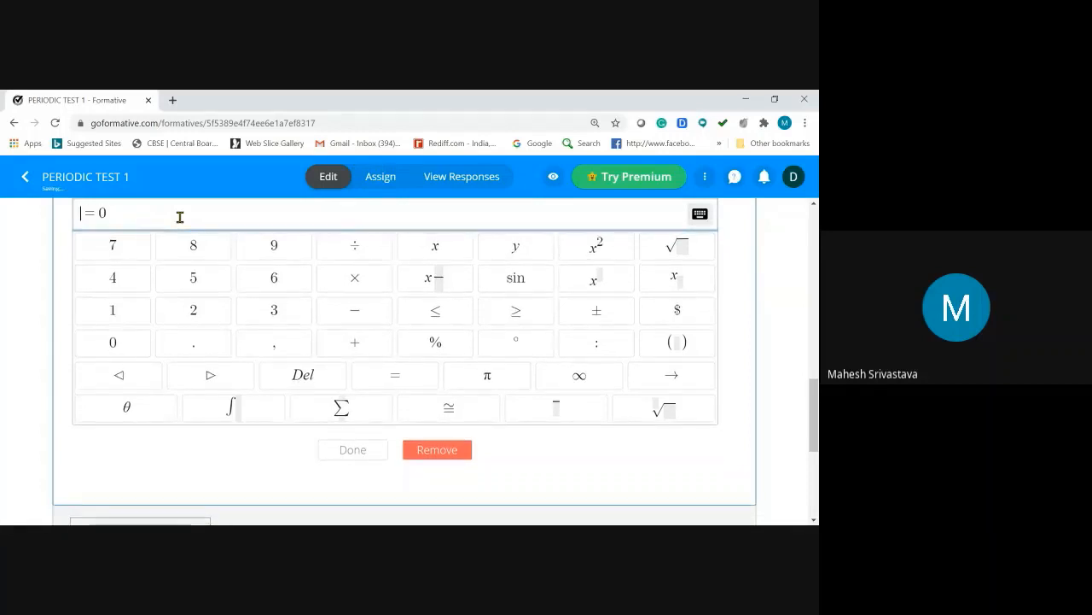
{"action": "left_click", "coordinate": [109, 210]}
{"action": "key", "text": "BackSpace"}
{"action": "key", "text": "BackSpace"}
Step: Enter Z = √(R²) in the empty math expression of question 6
{"action": "type", "text": "Z="}
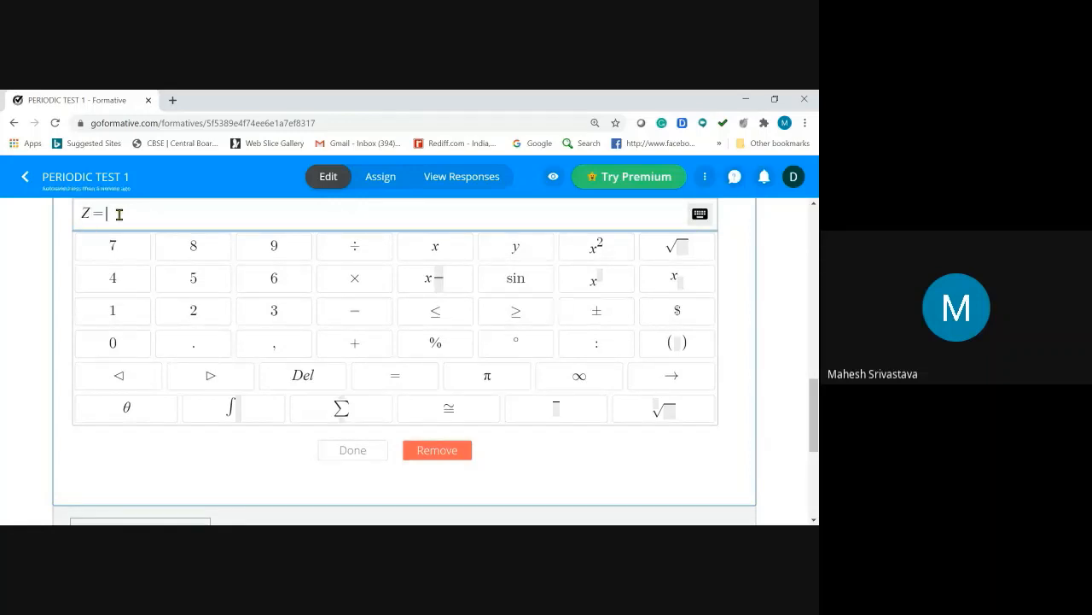
{"action": "left_click", "coordinate": [676, 247]}
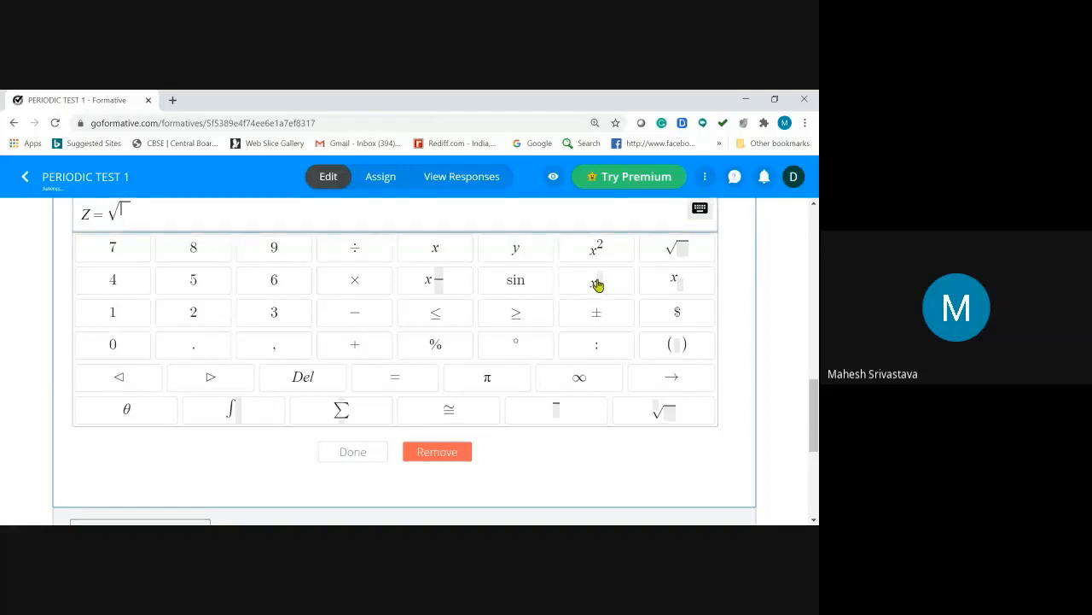
{"action": "type", "text": "2"}
{"action": "left_click", "coordinate": [120, 216]}
{"action": "type", "text": "R"}
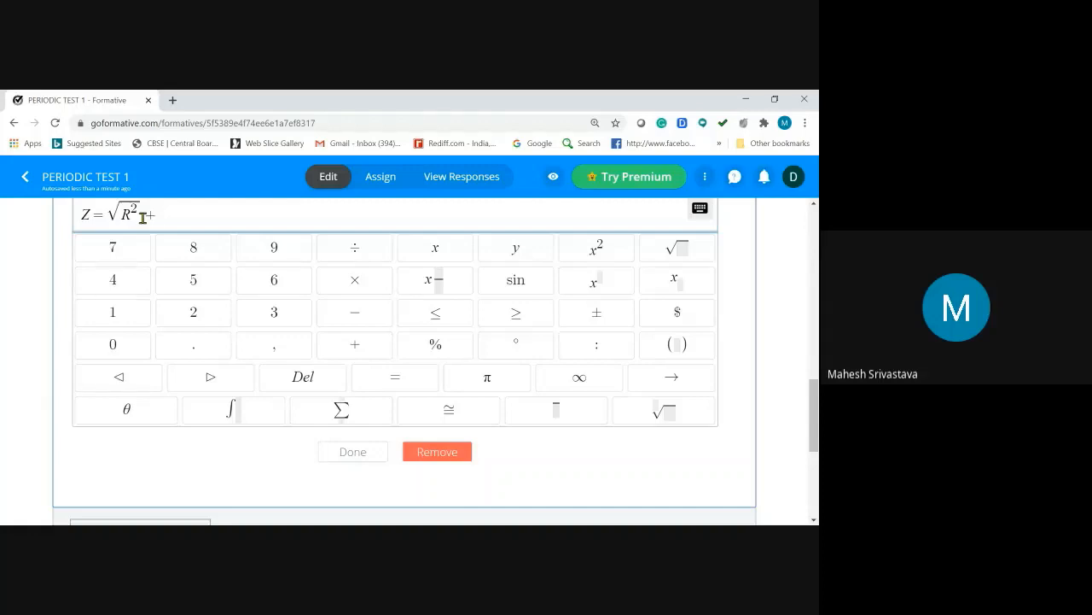
Step: Extend the equation in question 6 with + 89 + the fraction 1/2 after the square root
{"action": "left_click", "coordinate": [195, 247]}
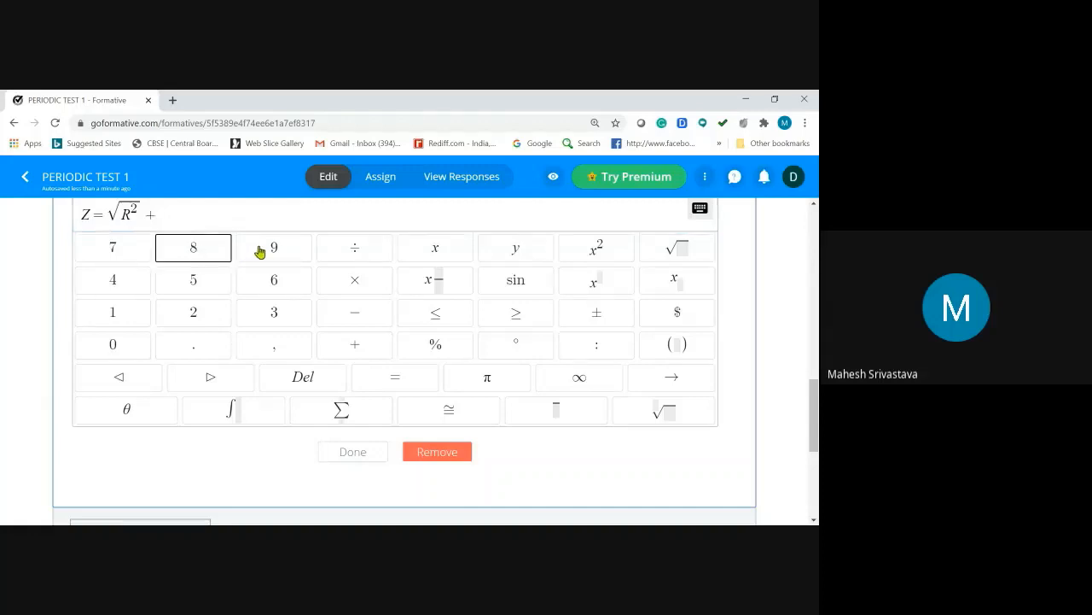
{"action": "left_click", "coordinate": [166, 215]}
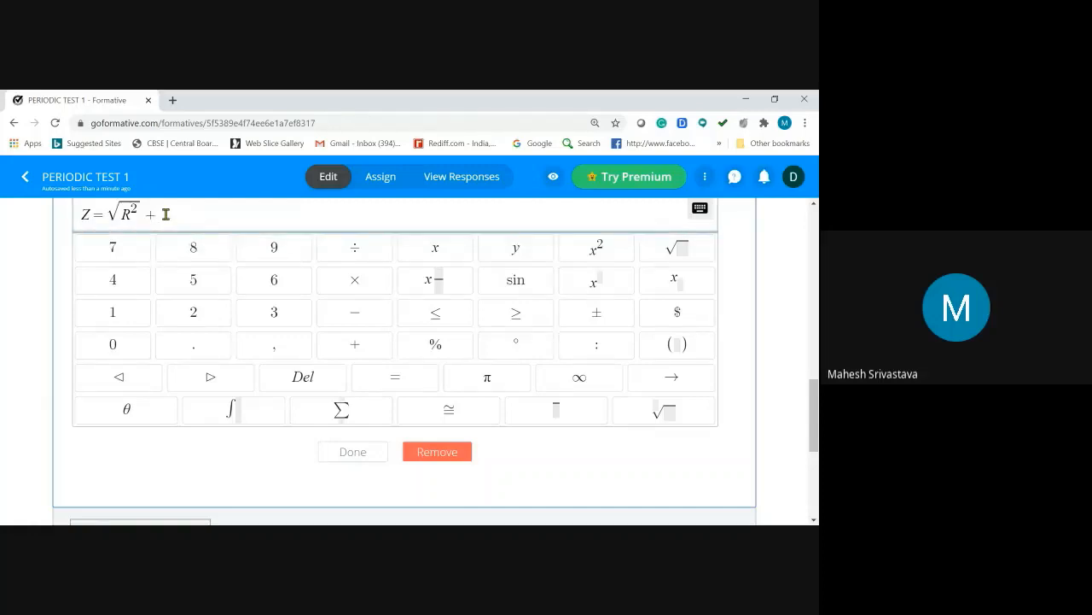
{"action": "type", "text": "89 +"}
{"action": "left_click", "coordinate": [435, 279]}
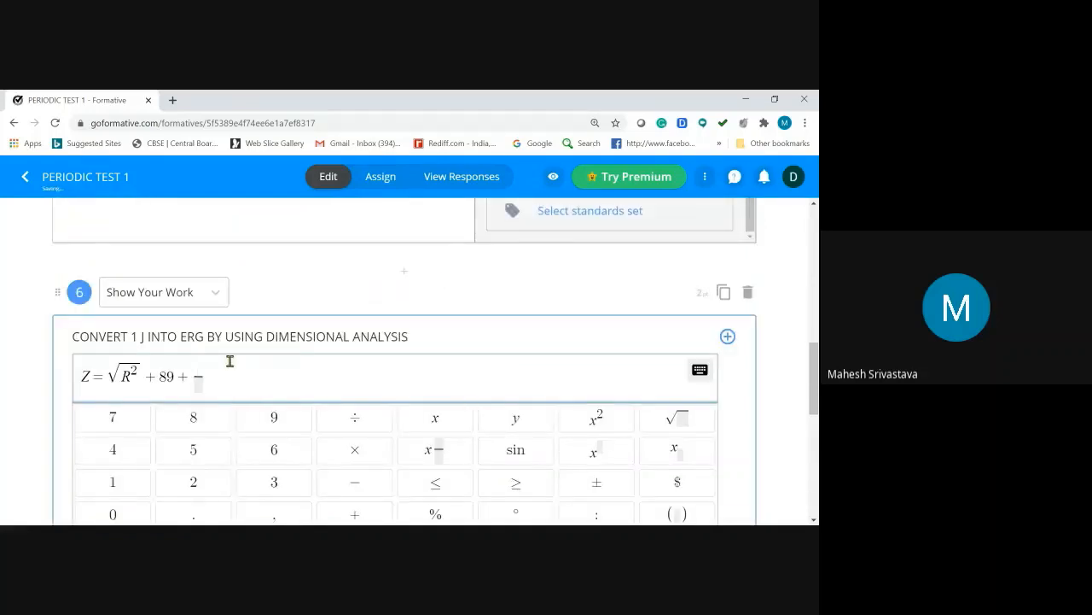
{"action": "type", "text": "1/"}
{"action": "left_click", "coordinate": [201, 383]}
{"action": "type", "text": "2"}
Step: Append X sin² after the fraction 1/2 in the equation of question 6
{"action": "left_click", "coordinate": [583, 423]}
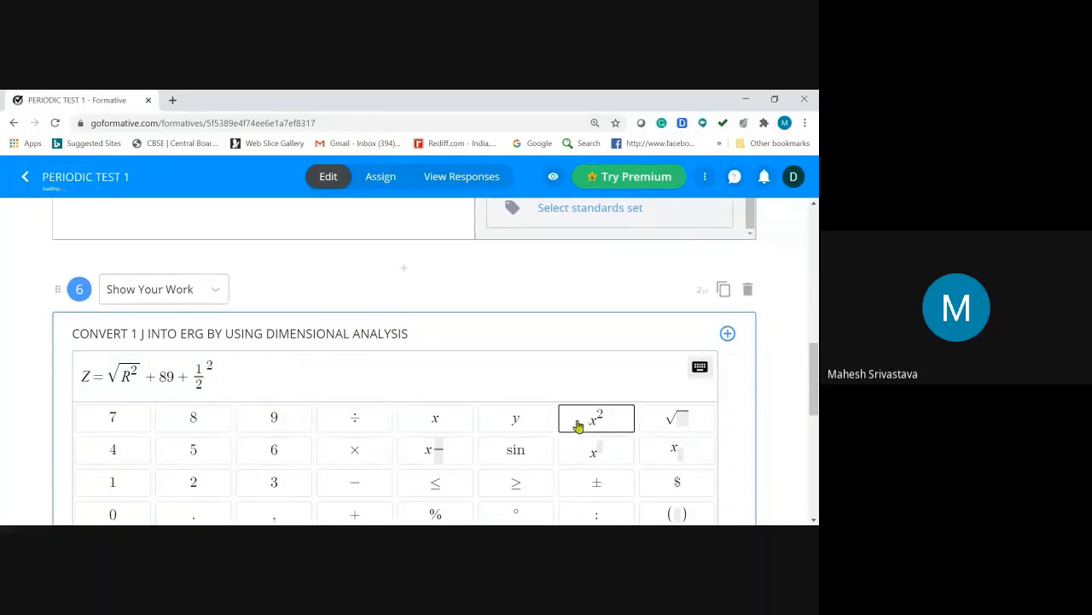
{"action": "left_click", "coordinate": [206, 379]}
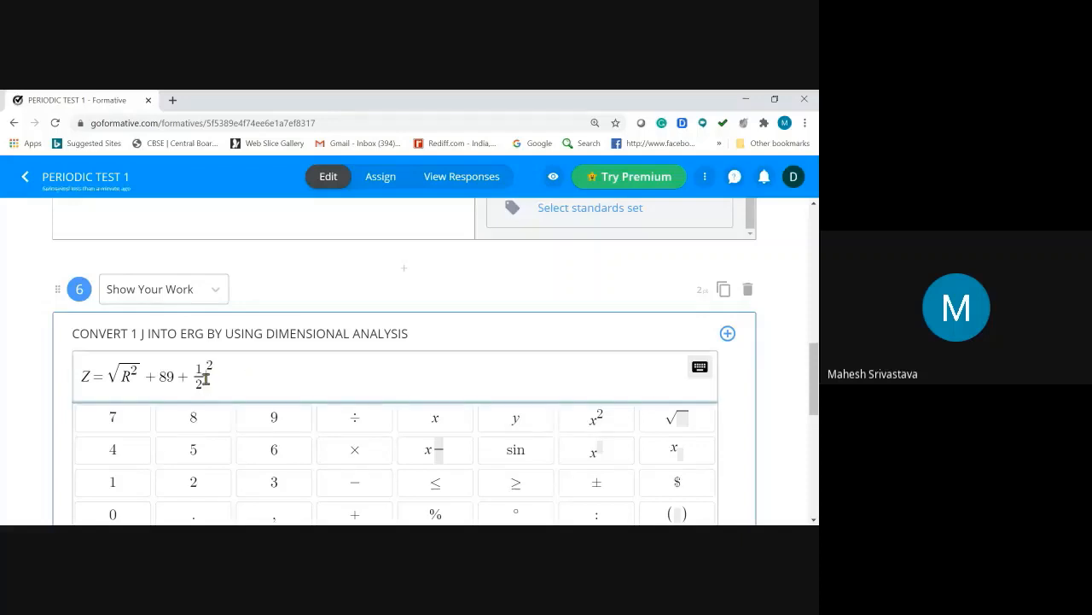
{"action": "type", "text": "x"}
{"action": "left_click", "coordinate": [518, 452]}
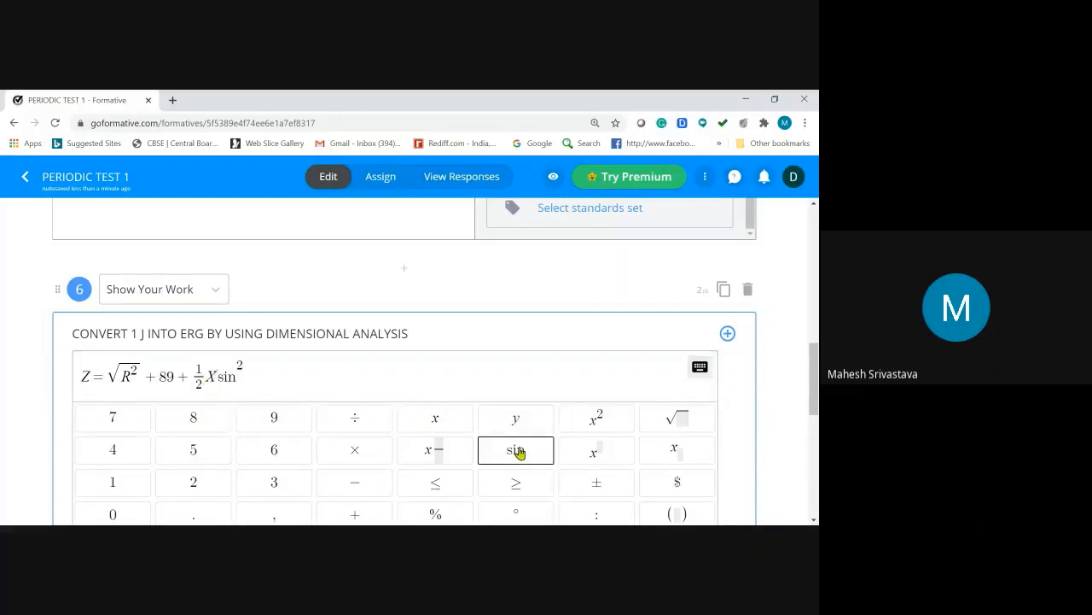
Step: Delete the whole entered equation and remove the math expression block from question 6
{"action": "left_click", "coordinate": [268, 381]}
{"action": "key", "text": "BackSpace"}
{"action": "key", "text": "BackSpace"}
{"action": "key", "text": "BackSpace"}
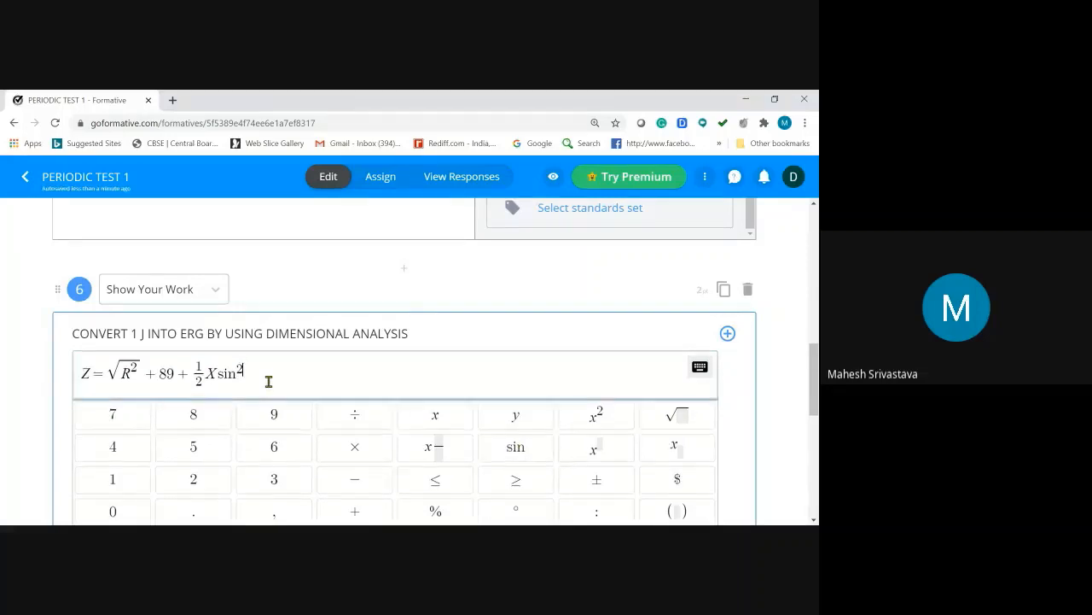
{"action": "key", "text": "BackSpace"}
{"action": "key", "text": "BackSpace"}
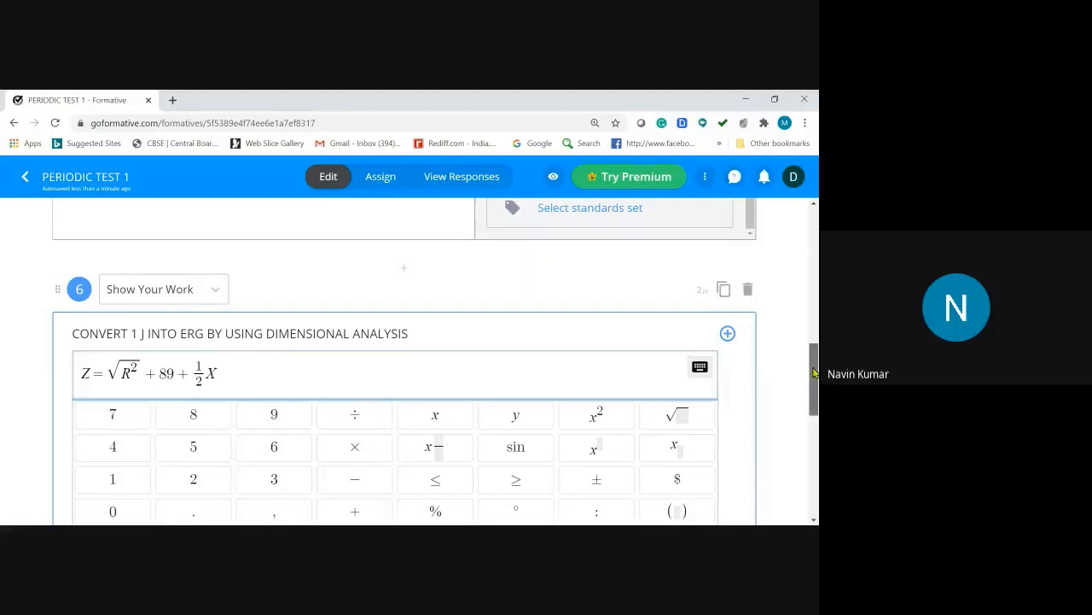
{"action": "left_click_drag", "start_coordinate": [813, 373], "coordinate": [817, 392]}
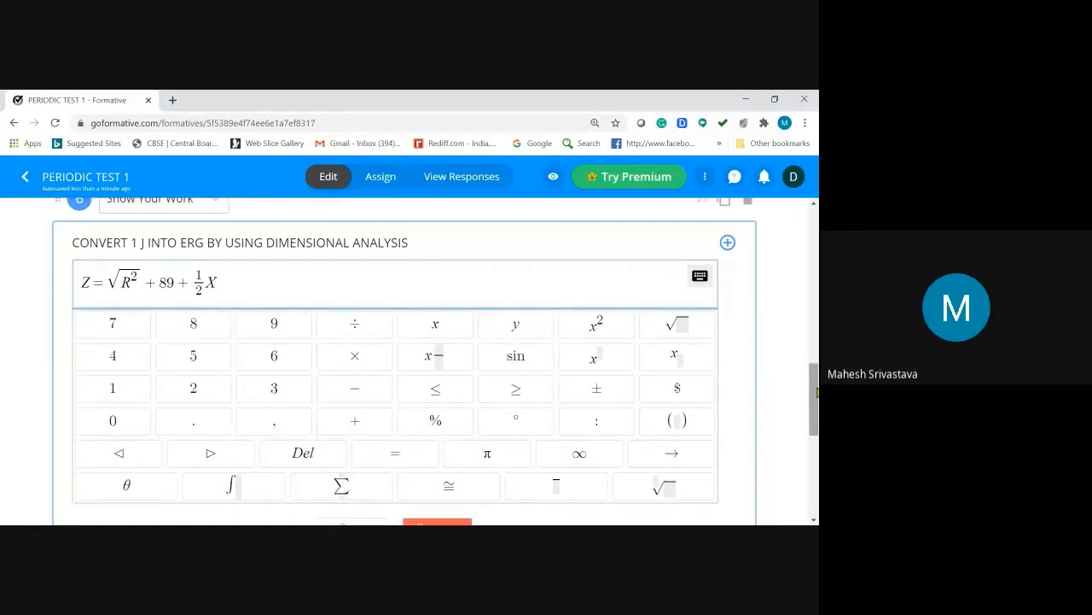
{"action": "key", "text": "BackSpace"}
{"action": "key", "text": "BackSpace"}
{"action": "key", "text": "BackSpace"}
{"action": "key", "text": "BackSpace"}
{"action": "key", "text": "BackSpace"}
{"action": "key", "text": "BackSpace"}
{"action": "key", "text": "BackSpace"}
{"action": "key", "text": "BackSpace"}
{"action": "key", "text": "BackSpace"}
{"action": "key", "text": "BackSpace"}
{"action": "key", "text": "BackSpace"}
{"action": "key", "text": "BackSpace"}
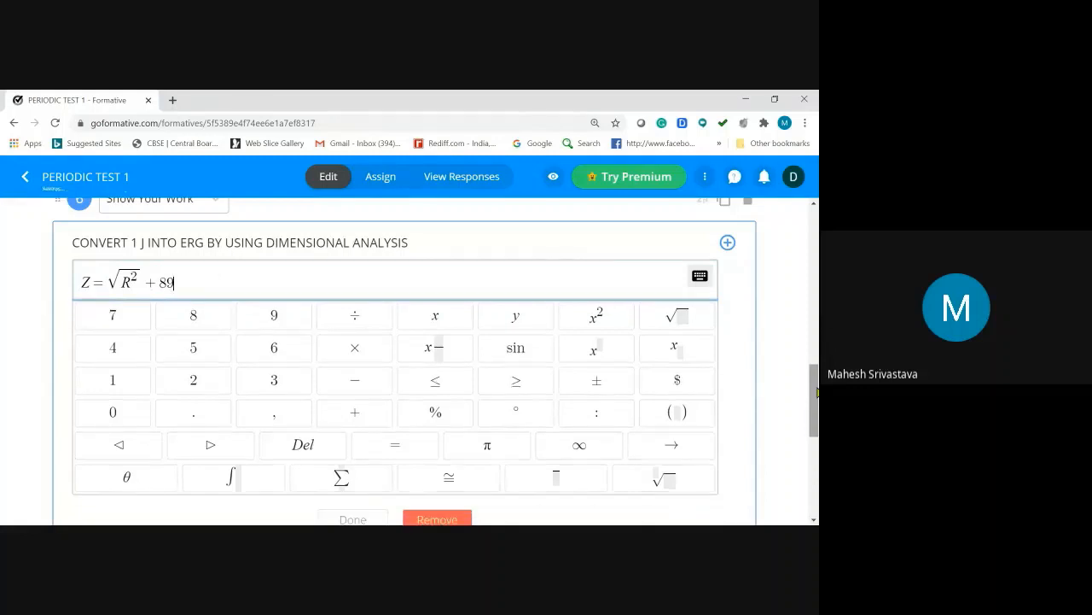
{"action": "key", "text": "BackSpace"}
{"action": "key", "text": "BackSpace"}
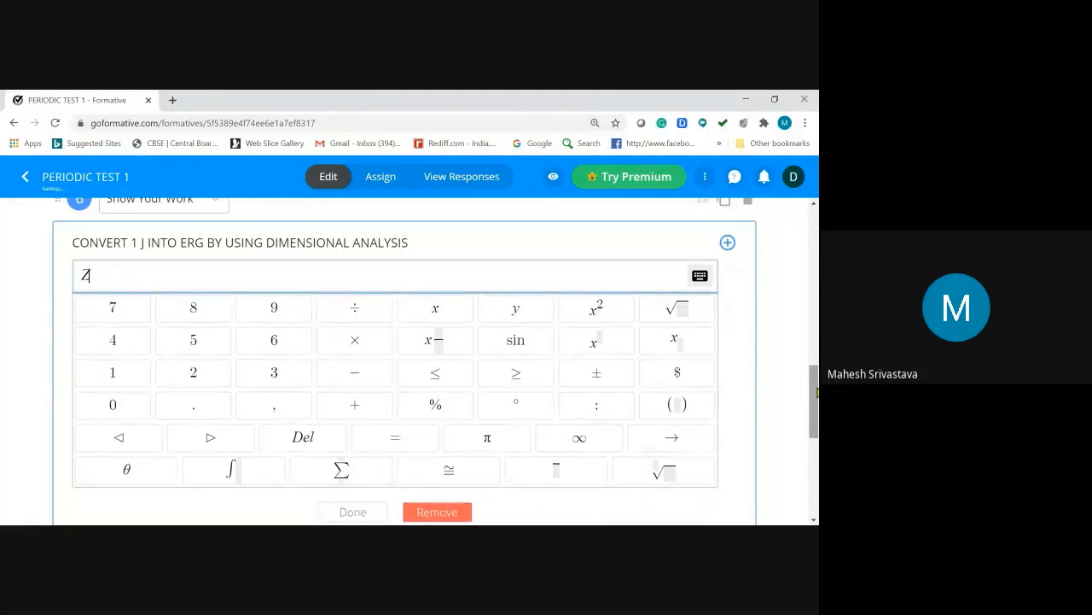
{"action": "scroll", "coordinate": [817, 392], "scroll_direction": "down", "scroll_amount": 1}
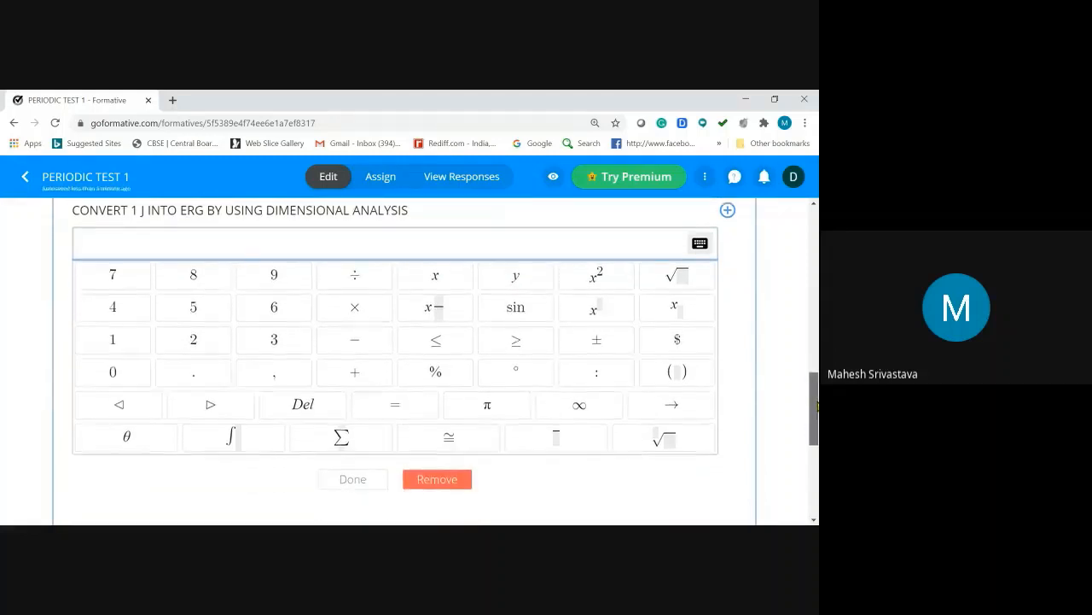
{"action": "left_click", "coordinate": [437, 440]}
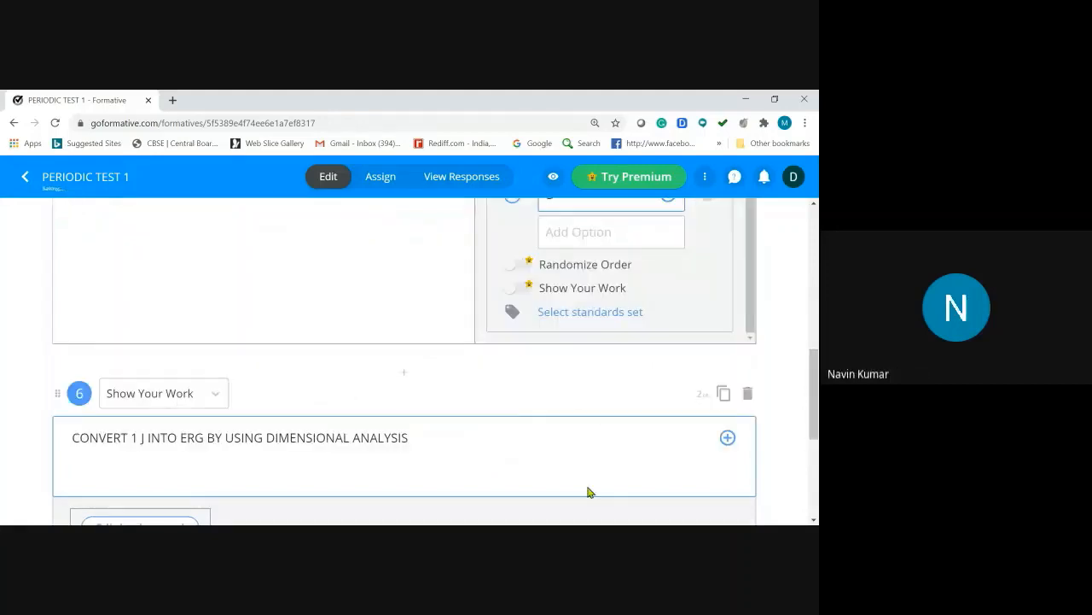
Step: Add another Show Your Work question below question 6
{"action": "scroll", "coordinate": [629, 480], "scroll_direction": "down", "scroll_amount": 1}
{"action": "scroll", "coordinate": [817, 418], "scroll_direction": "down", "scroll_amount": 2}
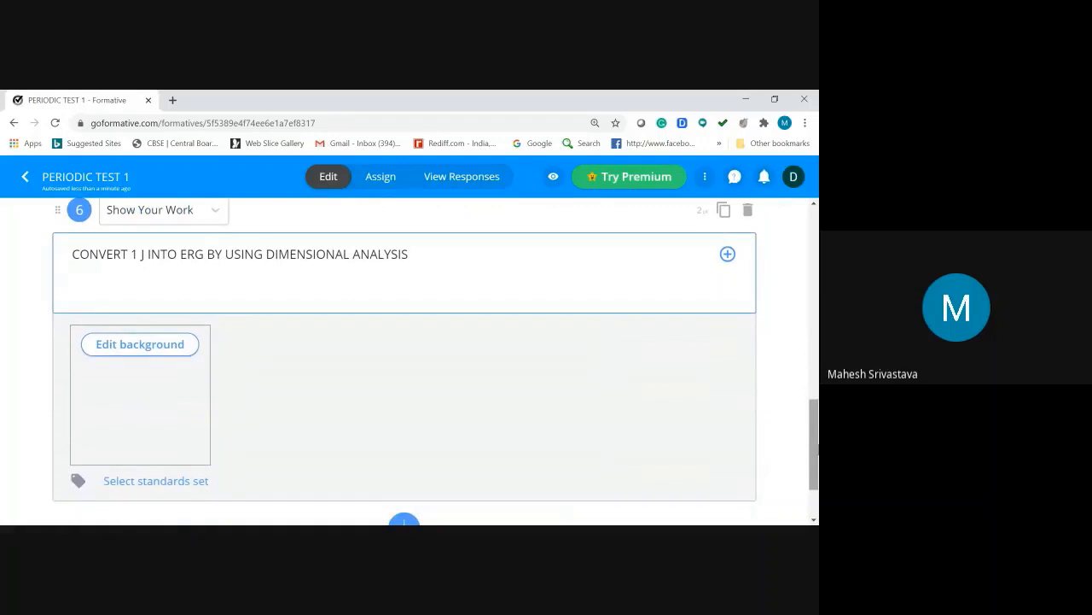
{"action": "scroll", "coordinate": [618, 481], "scroll_direction": "down", "scroll_amount": 1}
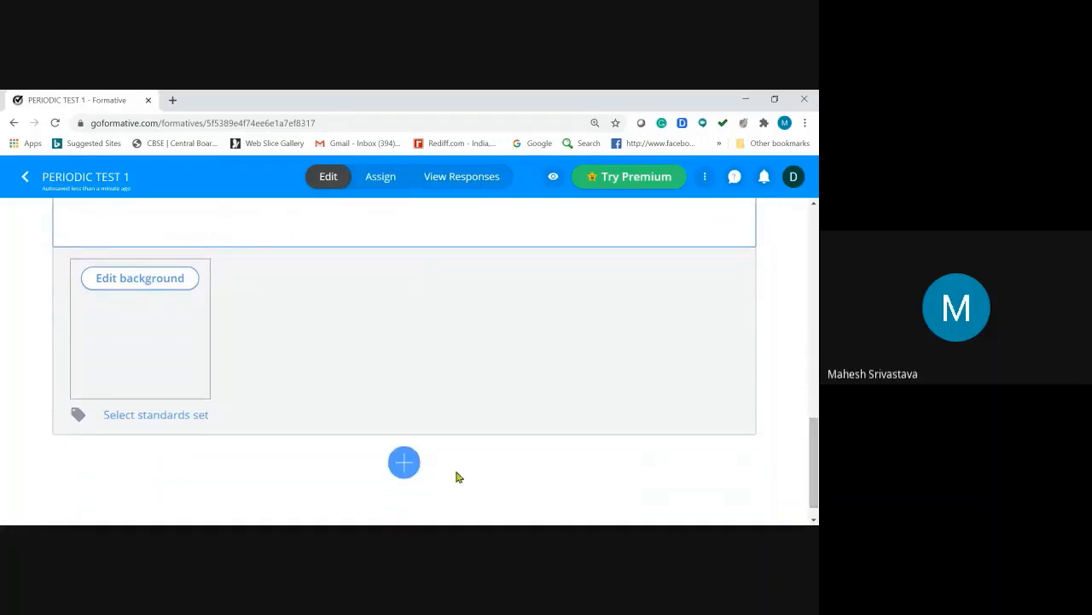
{"action": "left_click", "coordinate": [404, 464]}
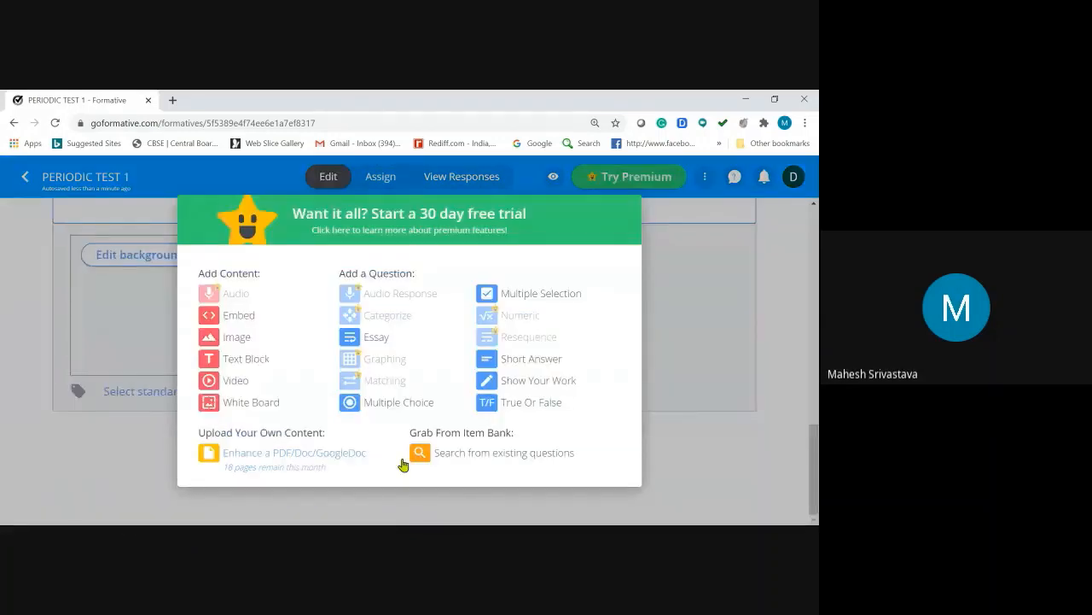
{"action": "left_click", "coordinate": [543, 385]}
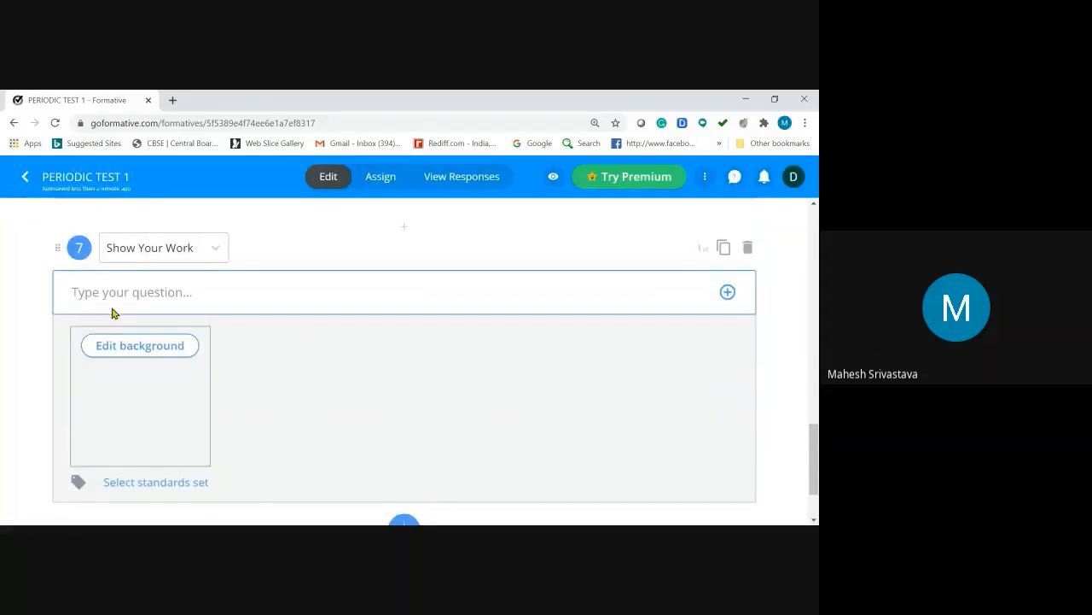
Step: Enter "CONVERT 1 N INTO DYNE BY USING DIMENSIONAL ANALYSIS" as the text of question 7
{"action": "left_click", "coordinate": [74, 292]}
{"action": "type", "text": "CO"}
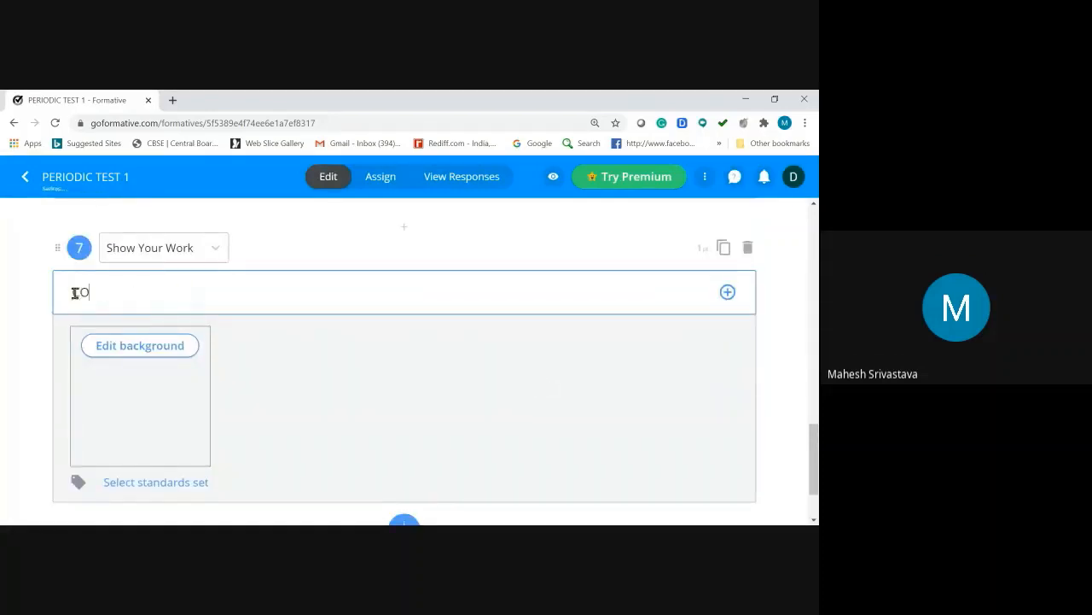
{"action": "type", "text": "NVERT 1 N I"}
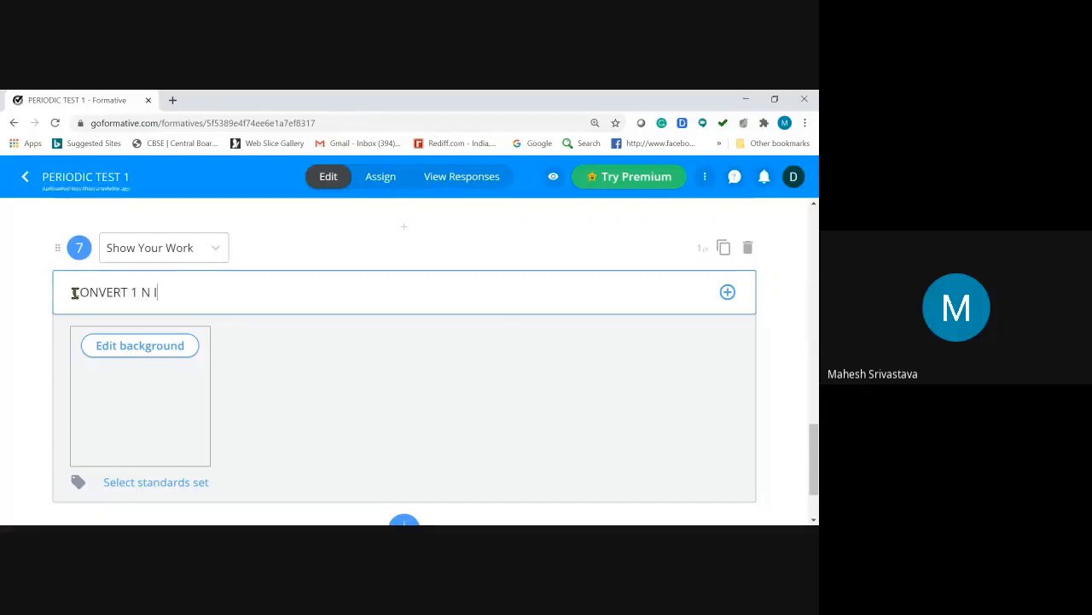
{"action": "type", "text": "NTO"}
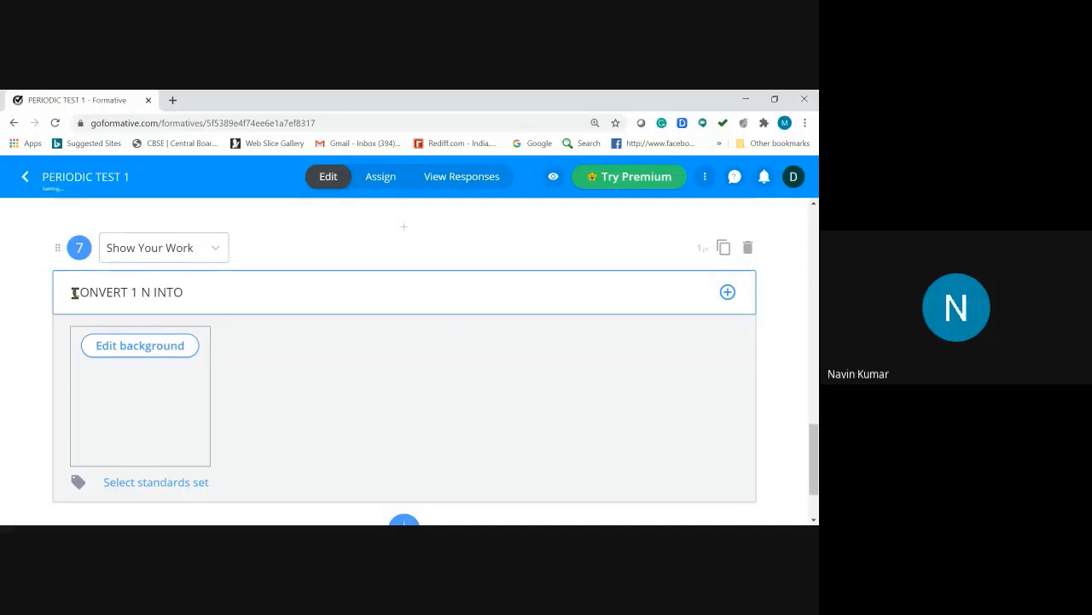
{"action": "type", "text": " DYNE"}
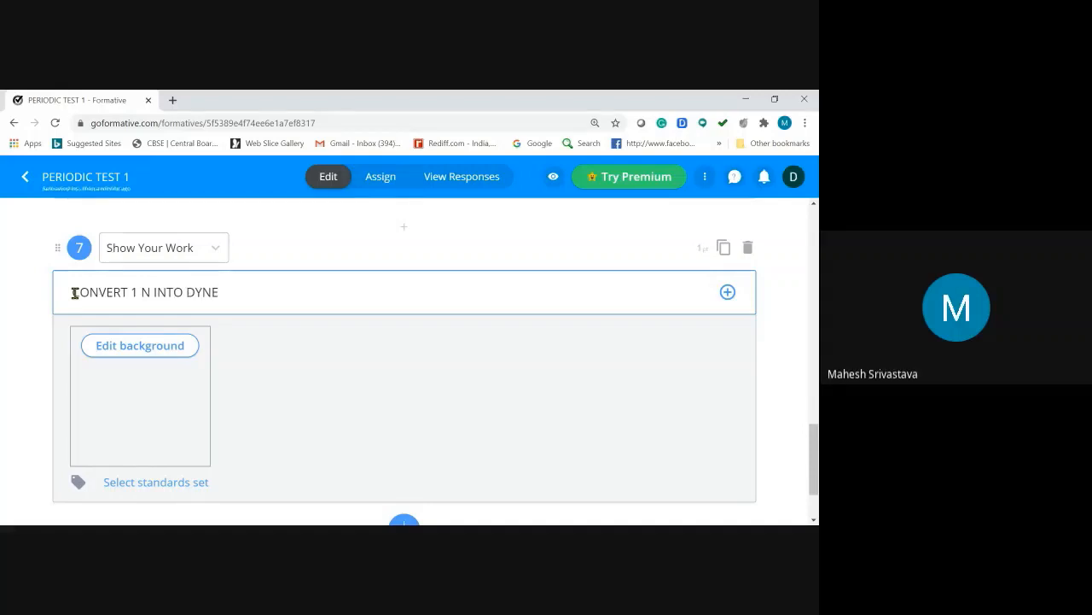
{"action": "type", "text": " BY USING DI"}
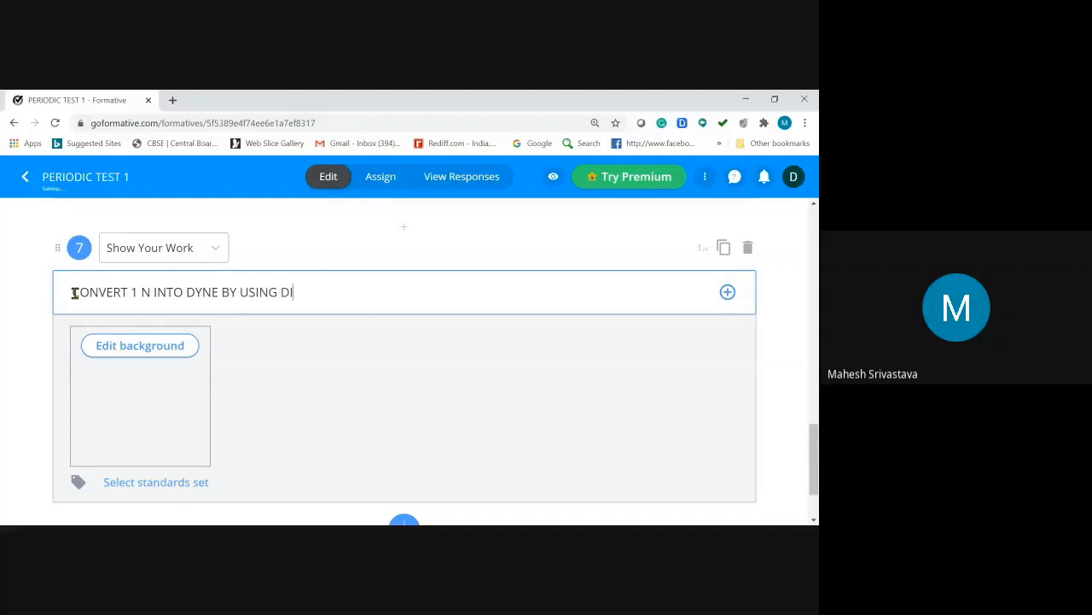
{"action": "type", "text": "MENSION"}
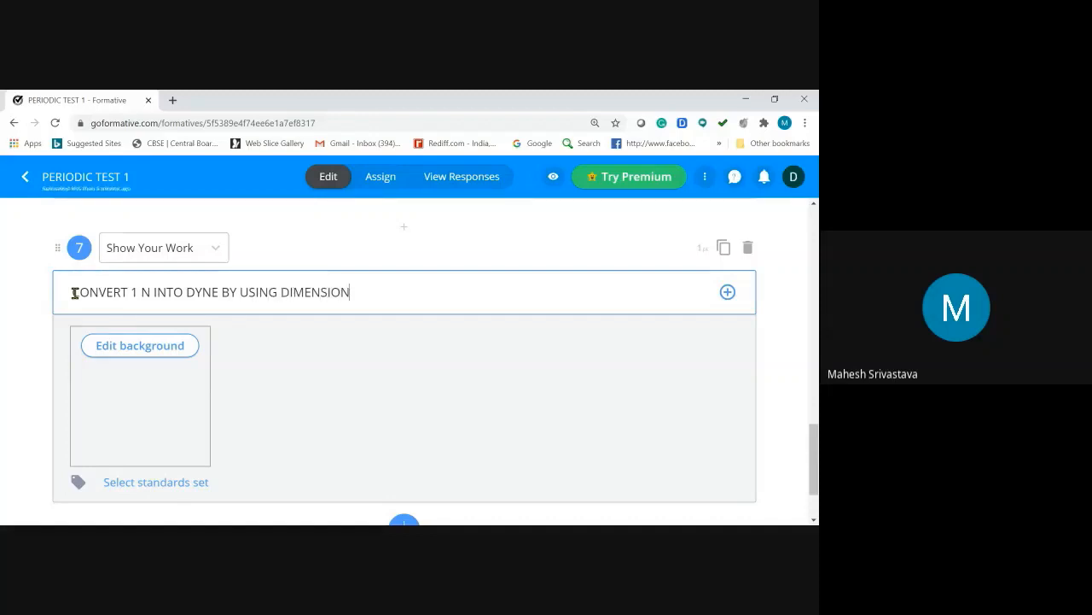
{"action": "type", "text": "AL ANALYSIS"}
Step: Add an image block below question 7 and upload the GRAPH picture from the computer's Go Formative folder
{"action": "left_click_drag", "start_coordinate": [814, 446], "coordinate": [813, 468]}
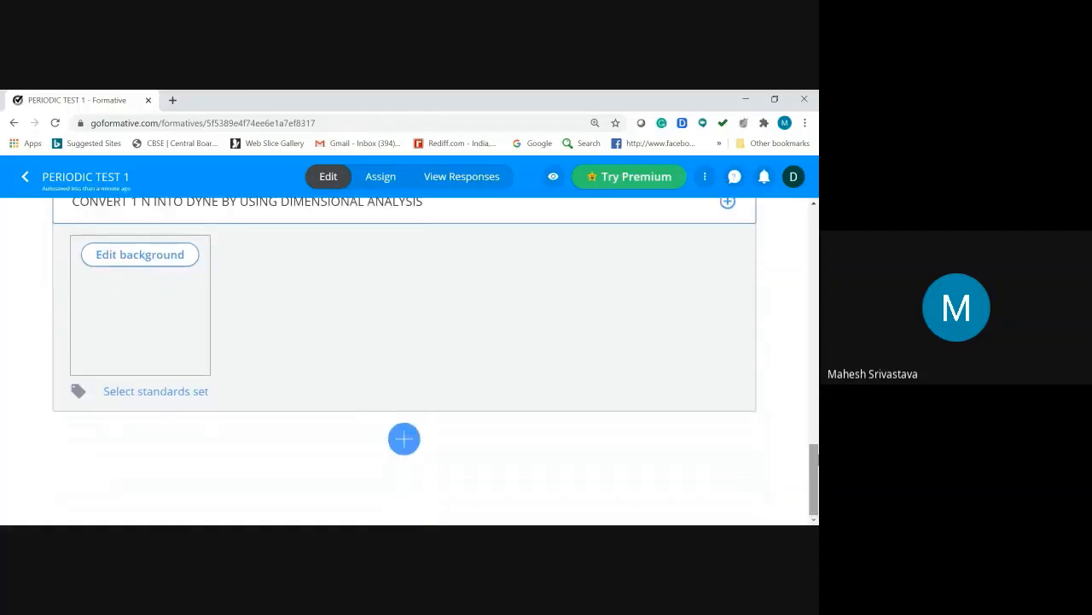
{"action": "left_click", "coordinate": [404, 440]}
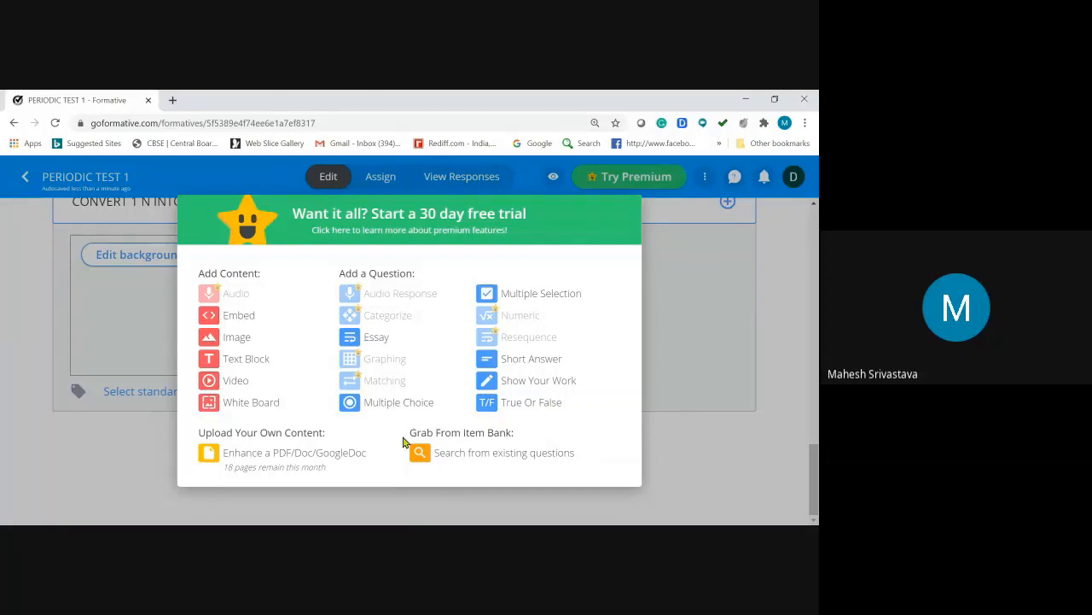
{"action": "left_click", "coordinate": [232, 340]}
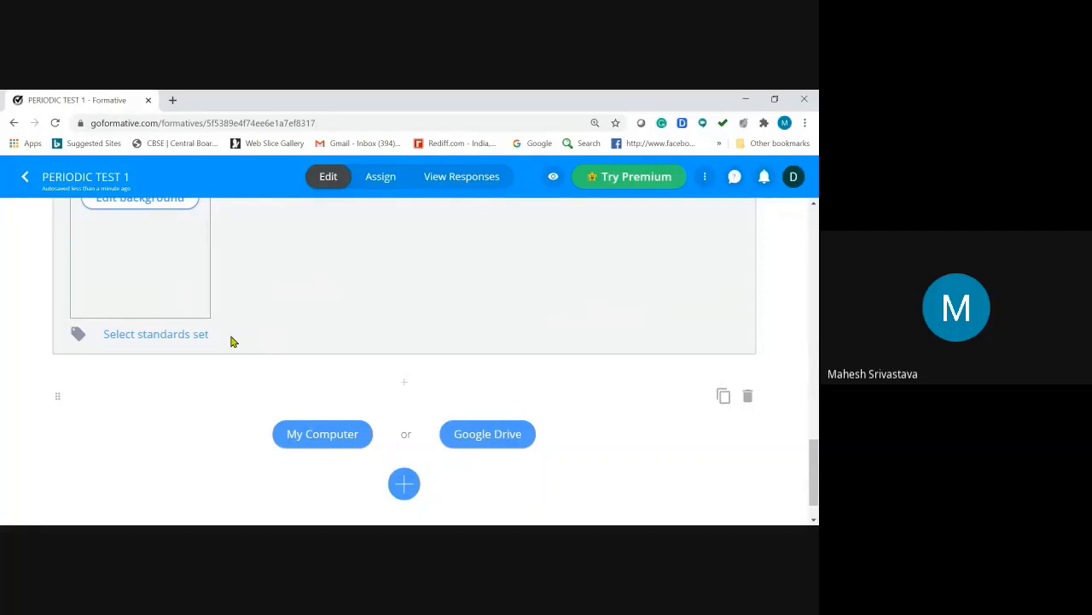
{"action": "left_click", "coordinate": [313, 440]}
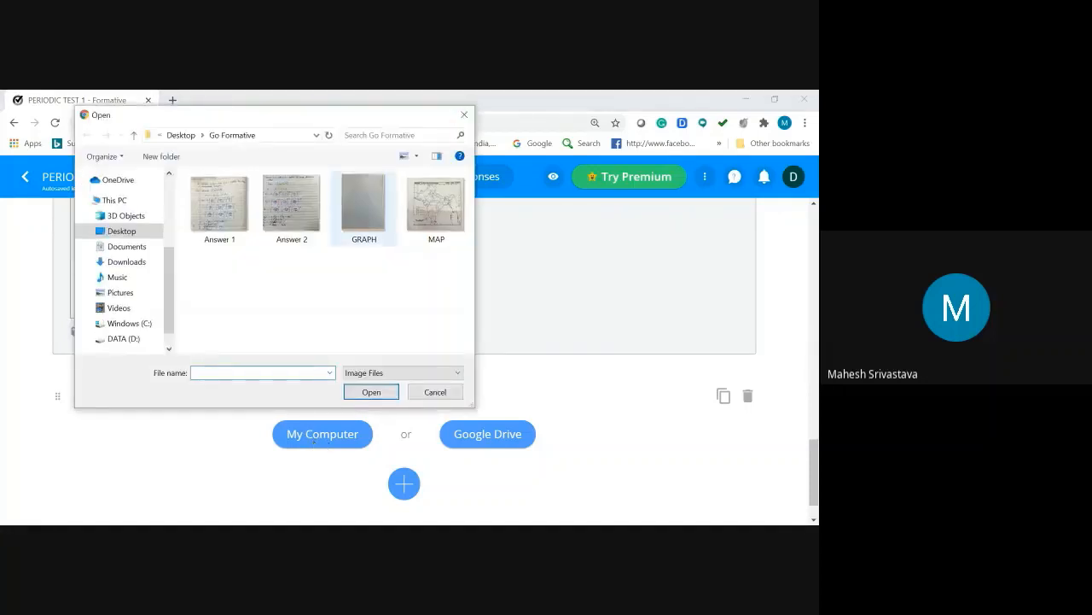
{"action": "left_click", "coordinate": [376, 211]}
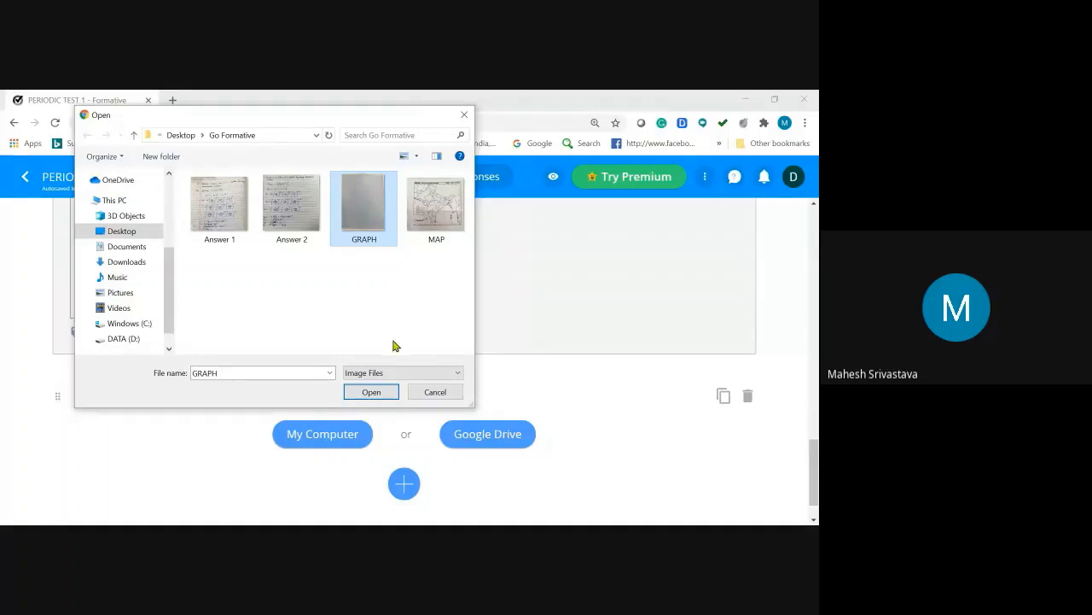
{"action": "left_click", "coordinate": [376, 393]}
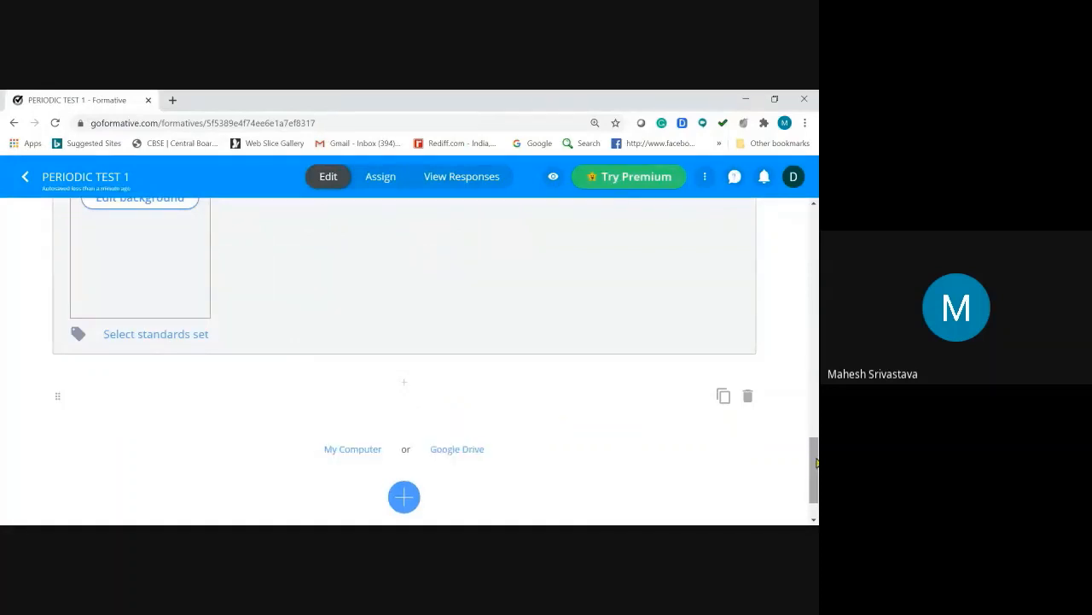
{"action": "left_click_drag", "start_coordinate": [816, 463], "coordinate": [818, 555]}
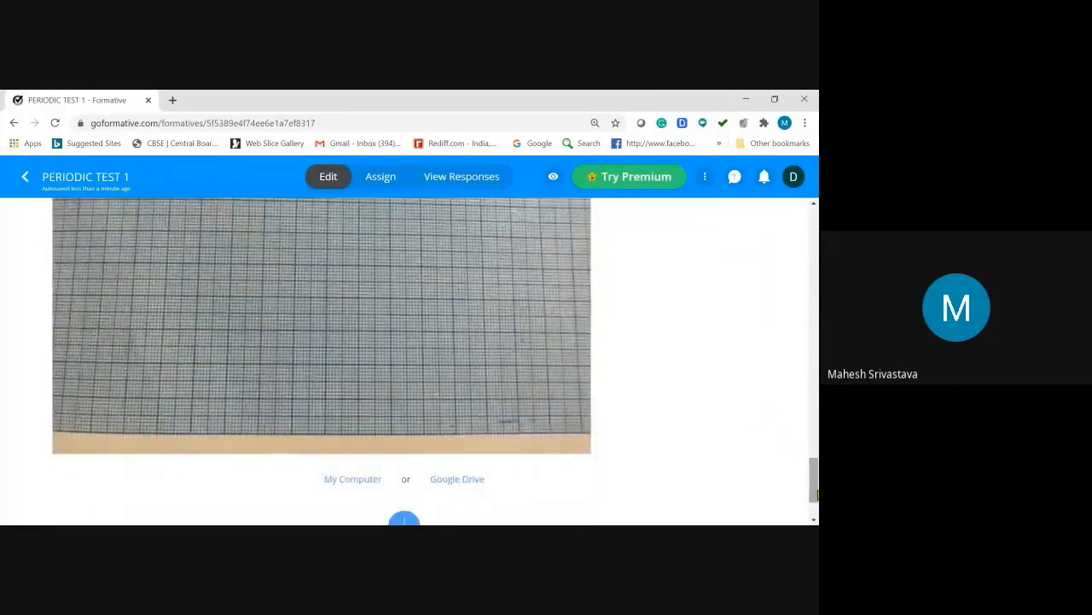
{"action": "left_click_drag", "start_coordinate": [817, 493], "coordinate": [813, 410]}
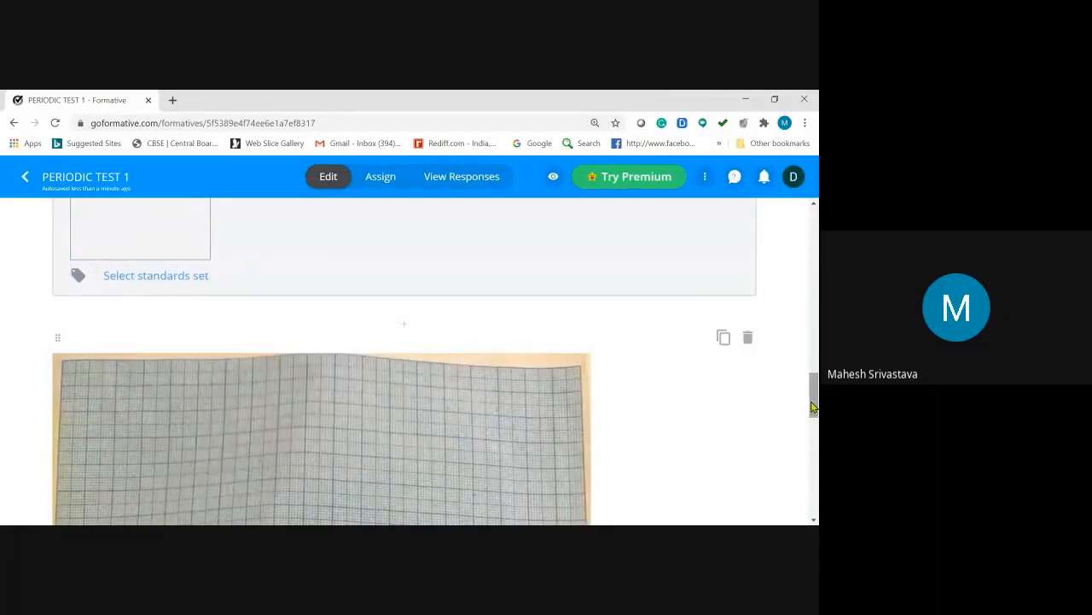
{"action": "left_click_drag", "start_coordinate": [811, 410], "coordinate": [813, 405]}
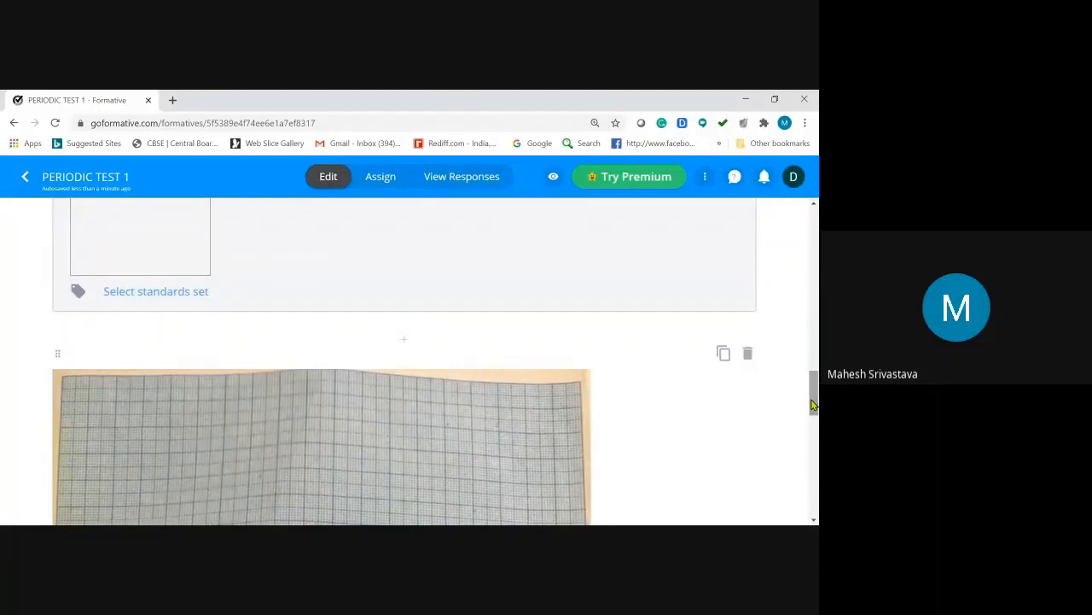
Step: Remove the graph paper image block below question 7 from the test
{"action": "left_click_drag", "start_coordinate": [814, 405], "coordinate": [813, 441]}
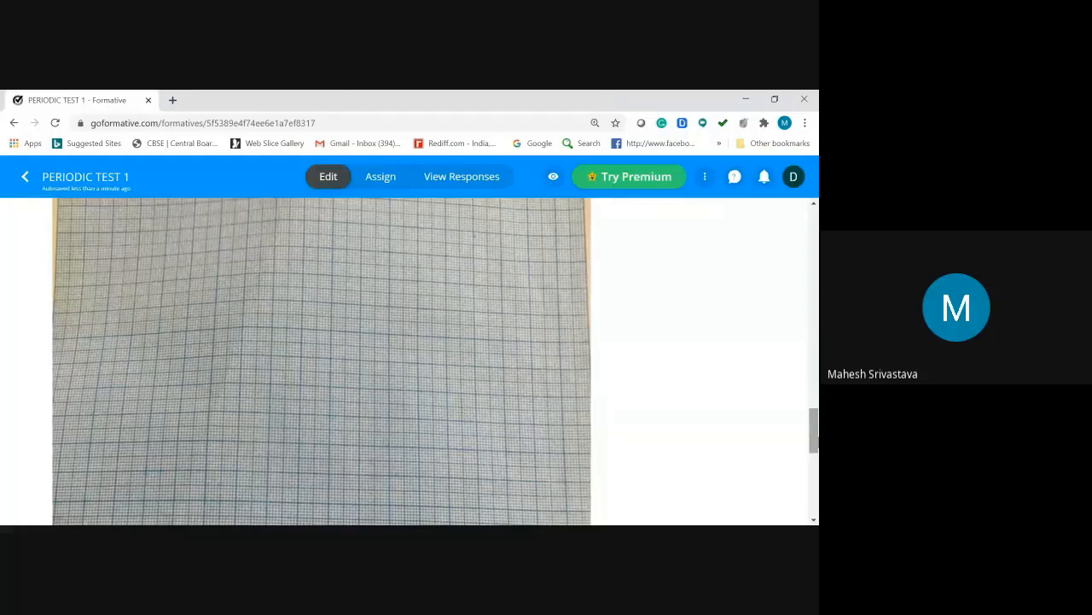
{"action": "scroll", "coordinate": [405, 323], "scroll_direction": "up", "scroll_amount": 5}
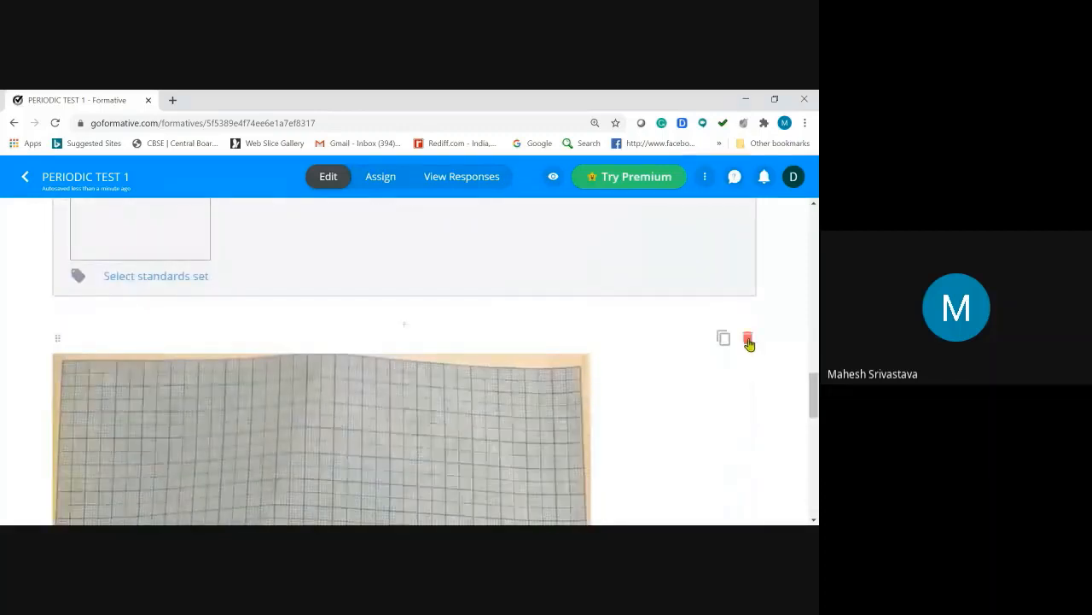
{"action": "left_click", "coordinate": [749, 340]}
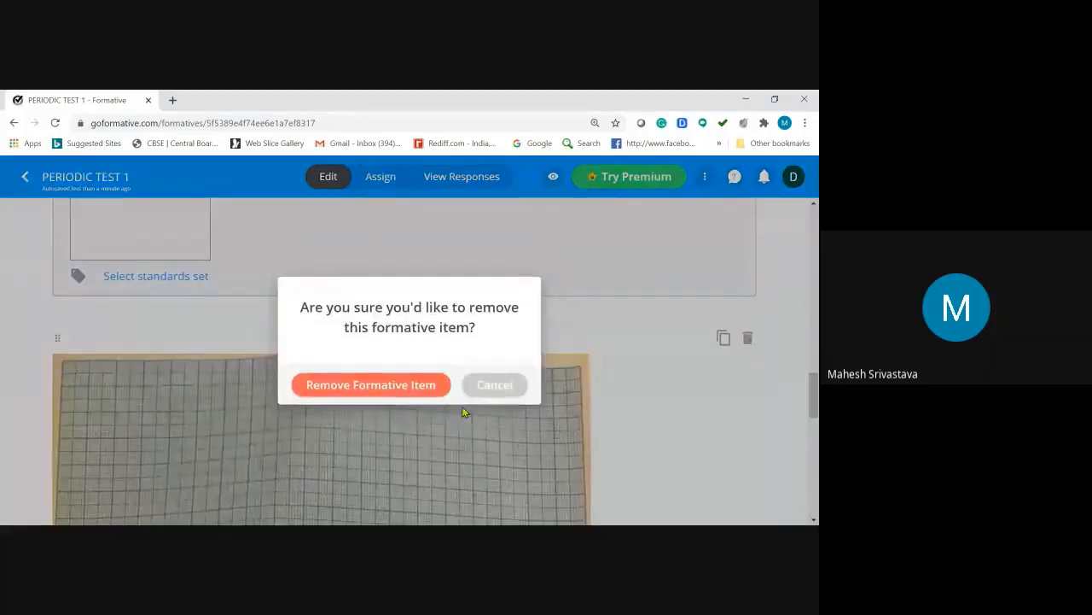
{"action": "left_click", "coordinate": [397, 386]}
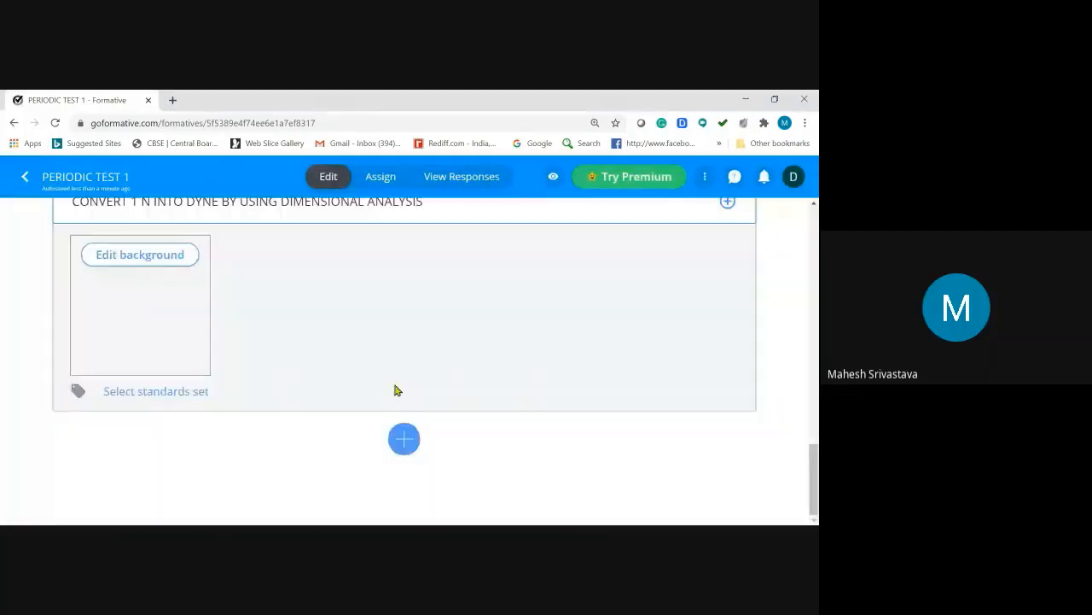
Step: Add a Show Your Work question below question 7 with the text "DRAW A GRAPH FOR OHM'S LAW"
{"action": "left_click", "coordinate": [404, 440]}
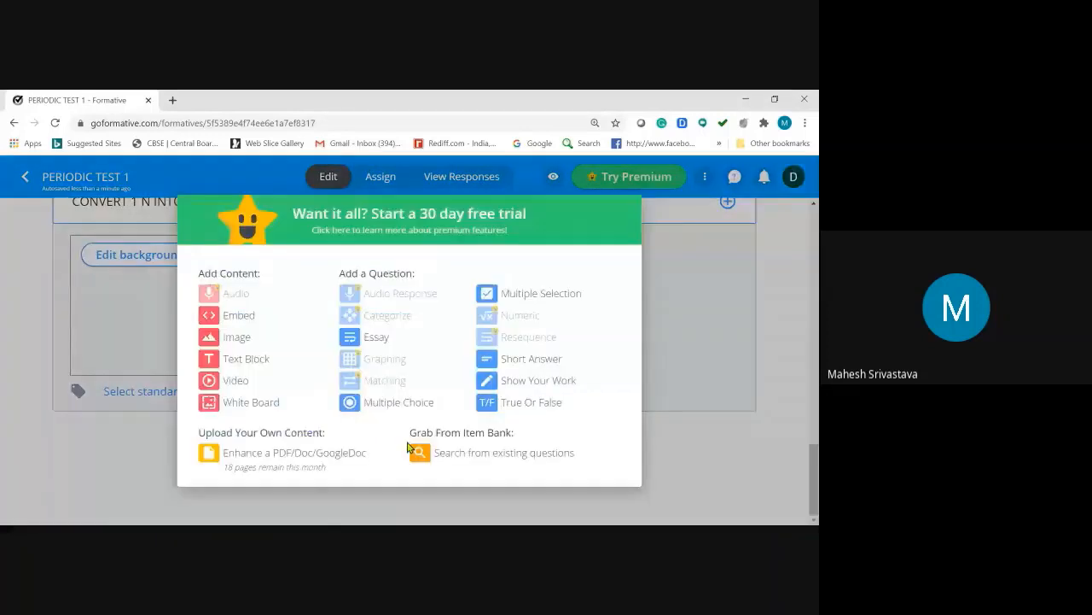
{"action": "left_click", "coordinate": [531, 383]}
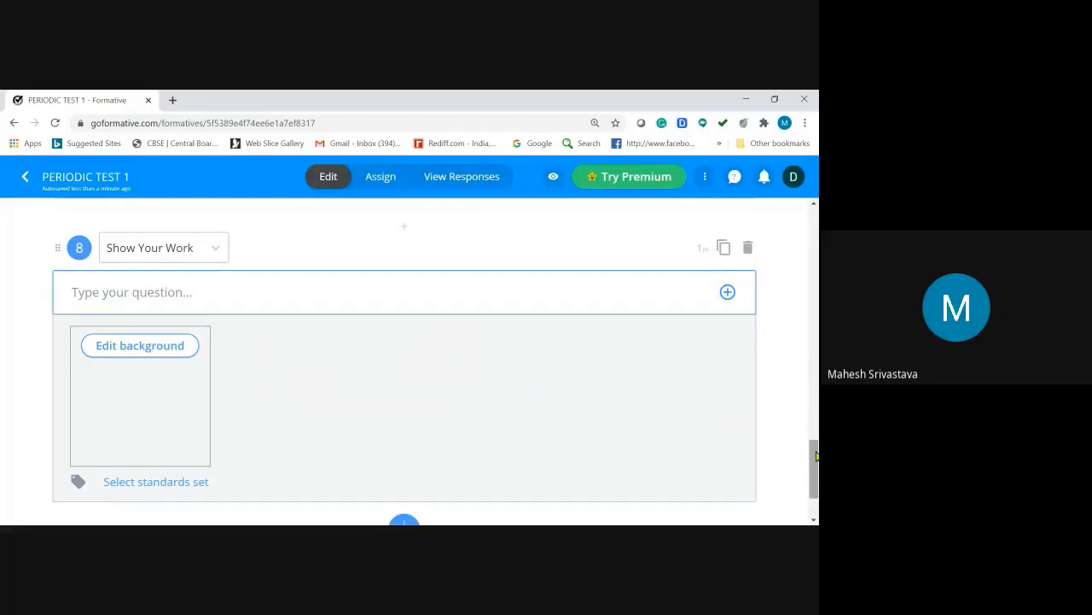
{"action": "left_click_drag", "start_coordinate": [815, 456], "coordinate": [815, 463]}
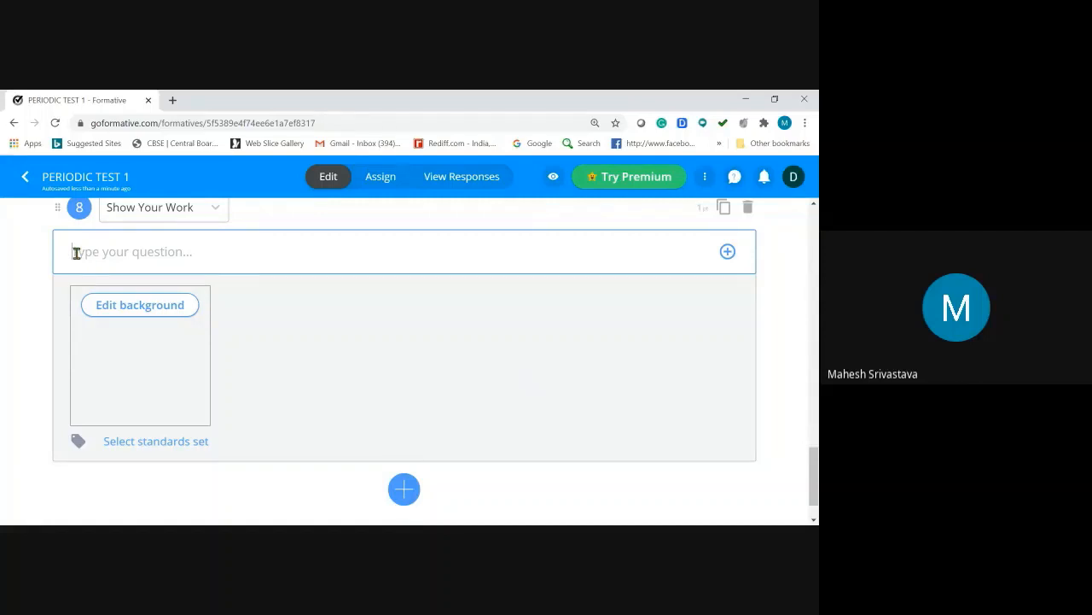
{"action": "type", "text": "DRAW "}
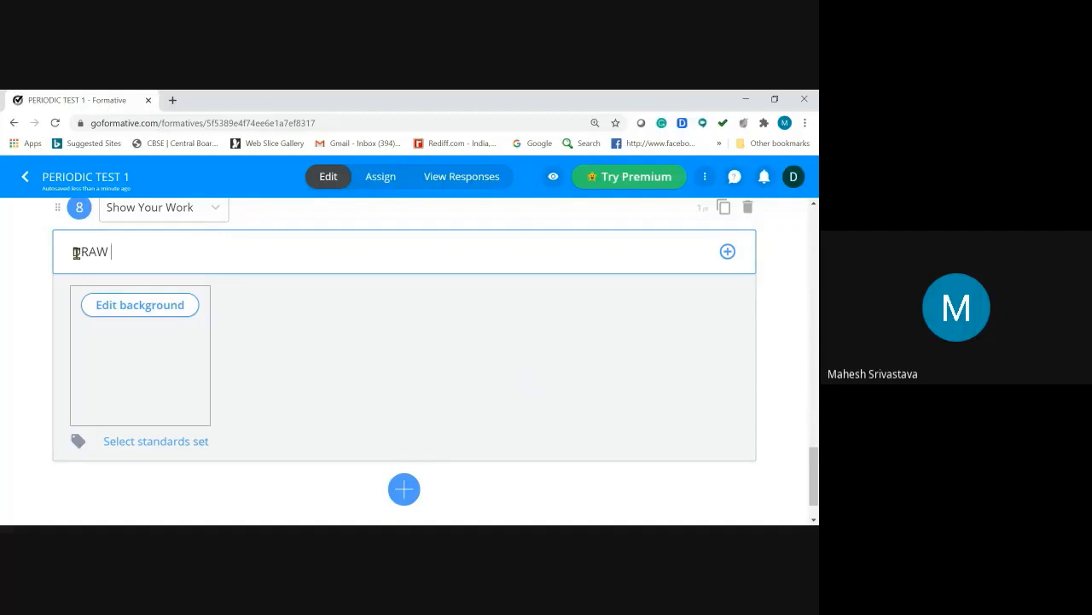
{"action": "type", "text": "A GRAPH FO"}
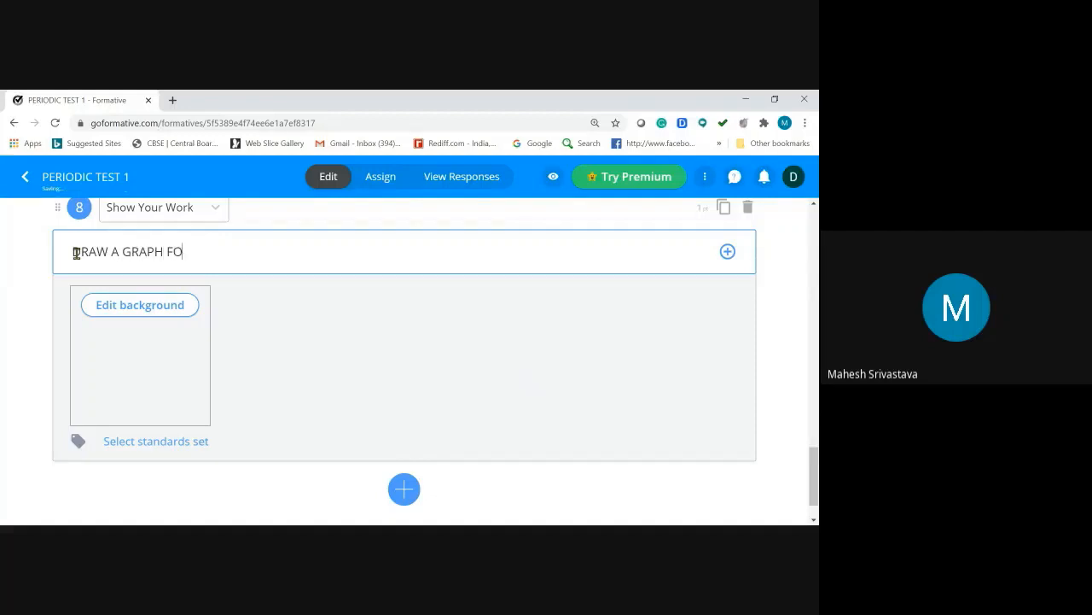
{"action": "type", "text": "R OHM'S LAW"}
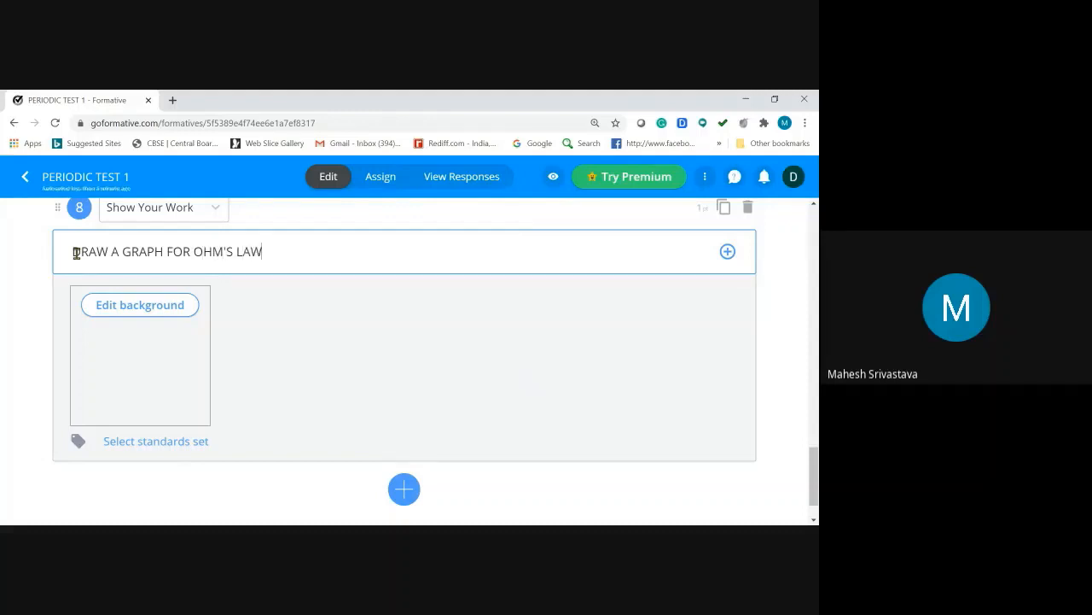
Step: Set the GRAPH picture from the computer's Go Formative folder as question 8's drawing background
{"action": "left_click", "coordinate": [130, 307]}
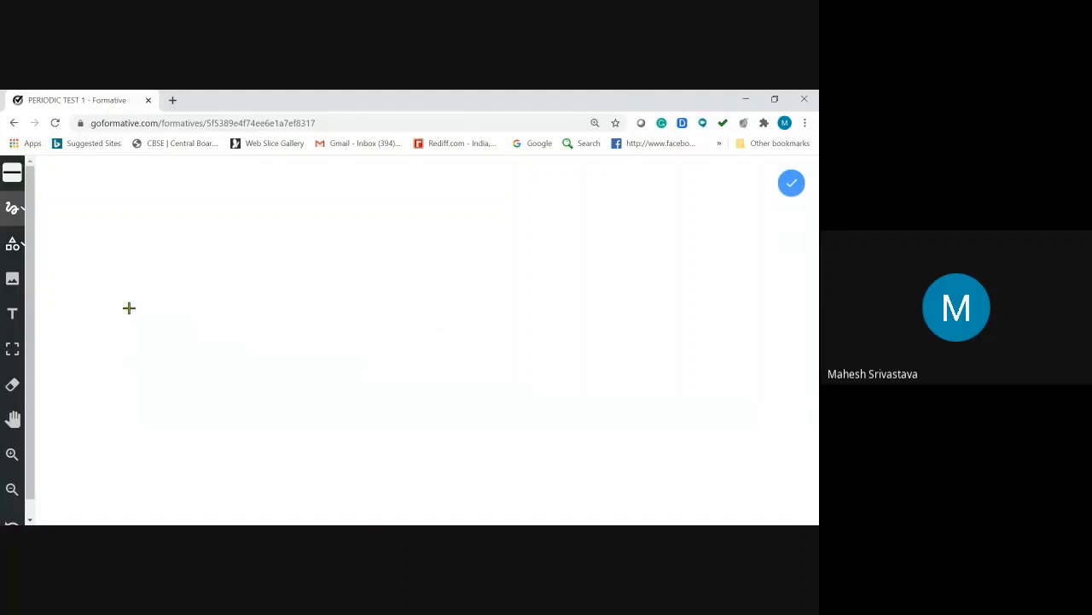
{"action": "left_click", "coordinate": [13, 281]}
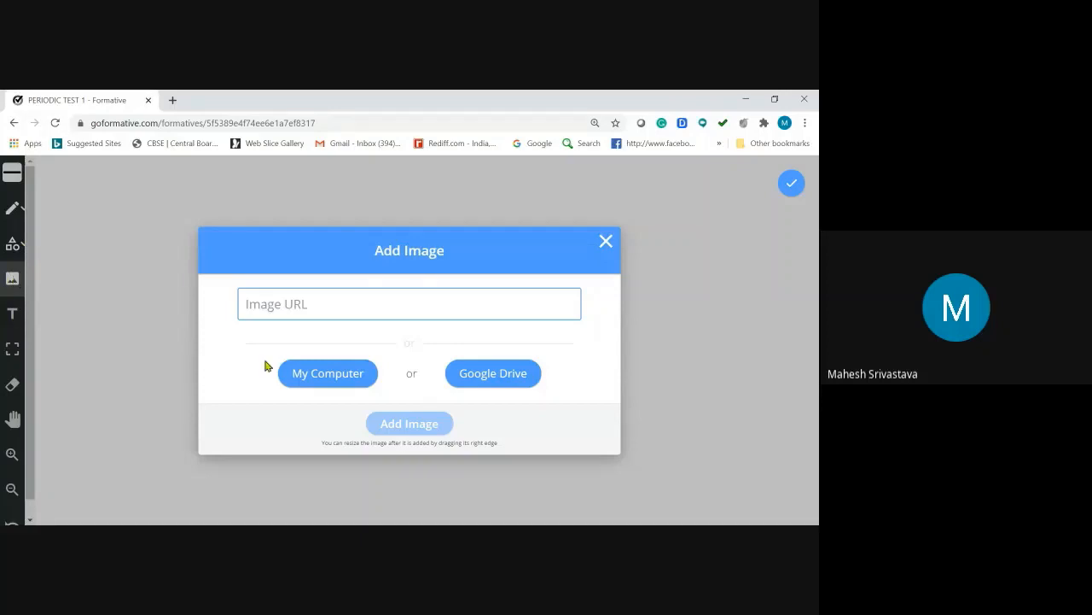
{"action": "left_click", "coordinate": [322, 385]}
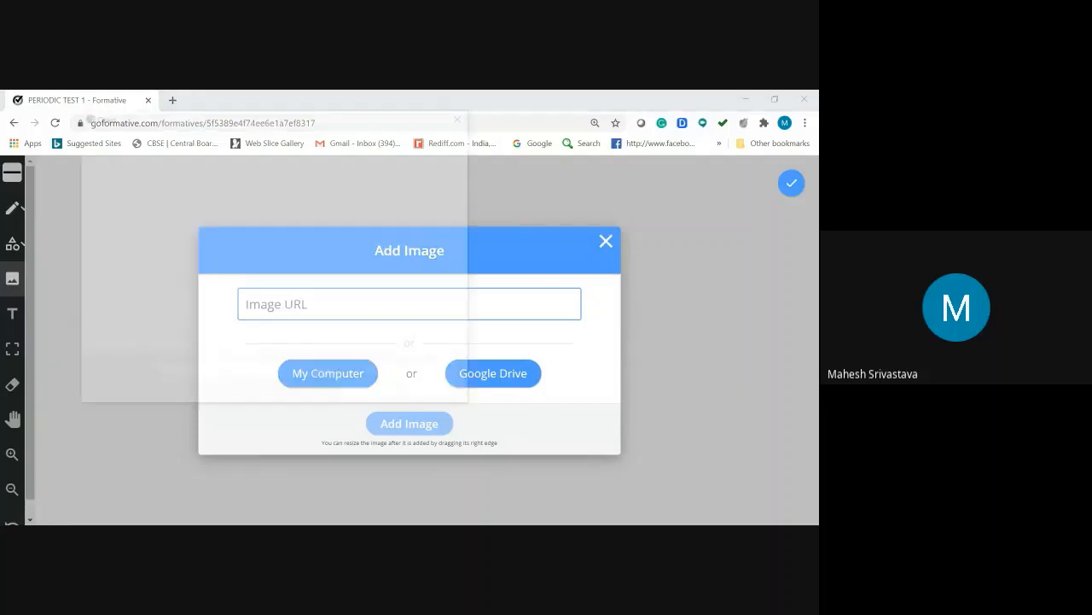
{"action": "left_click", "coordinate": [363, 209]}
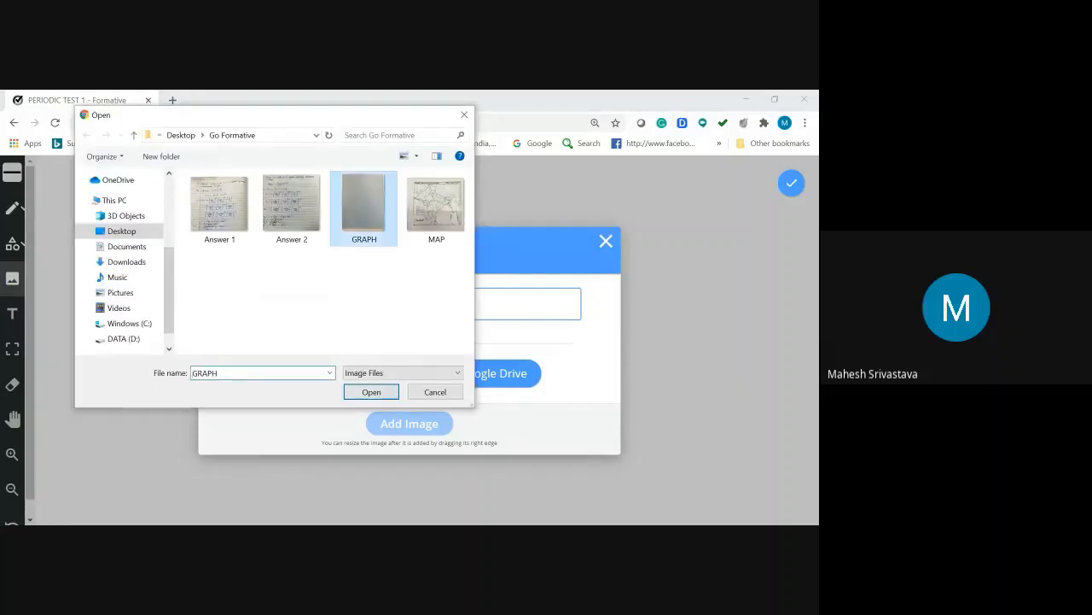
{"action": "left_click", "coordinate": [380, 393]}
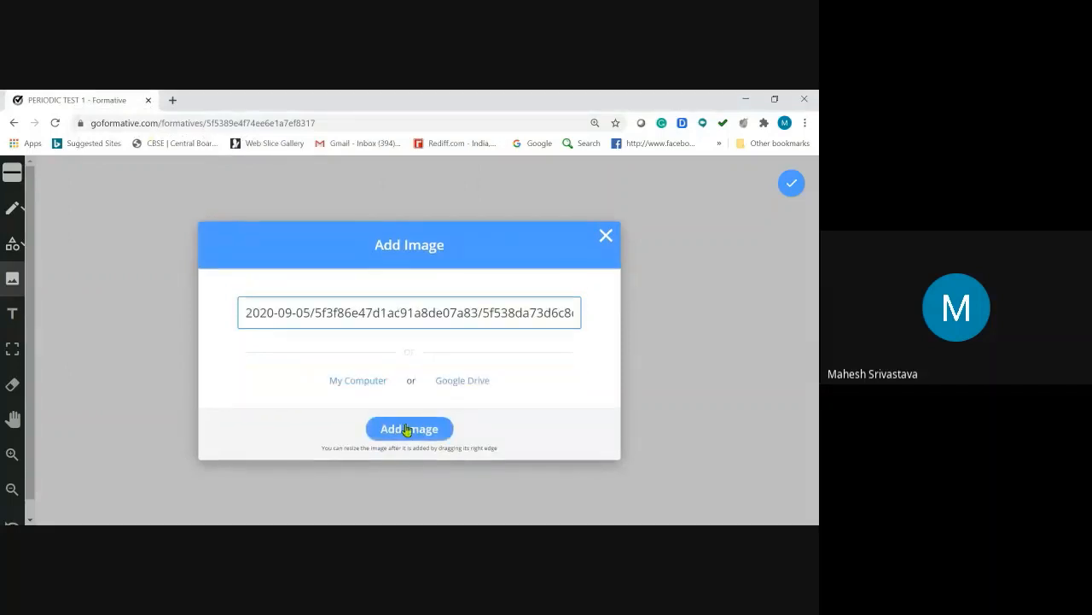
{"action": "left_click", "coordinate": [410, 429]}
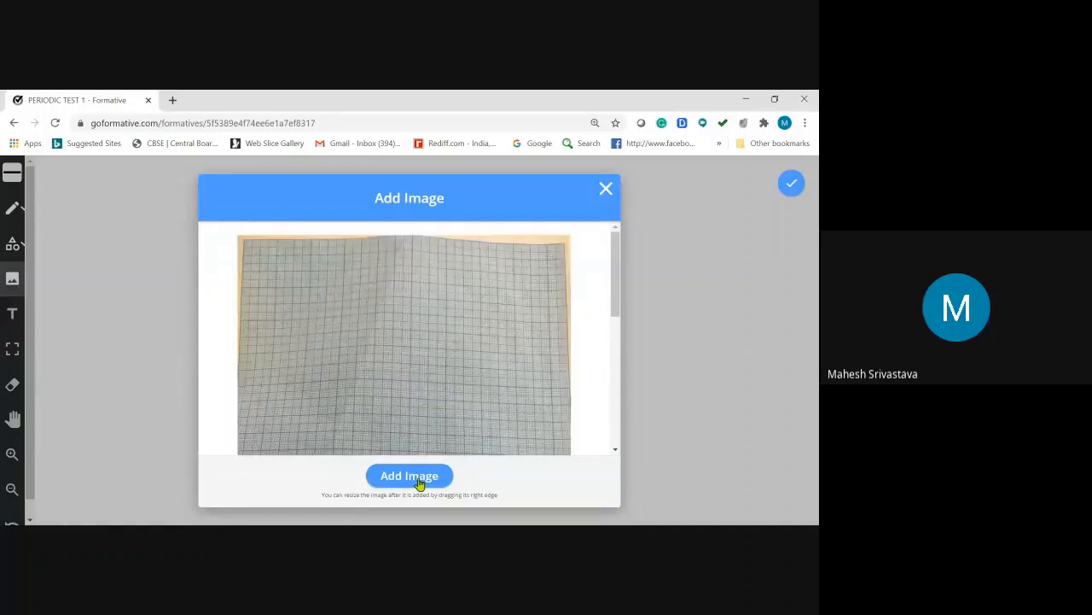
{"action": "left_click", "coordinate": [419, 482]}
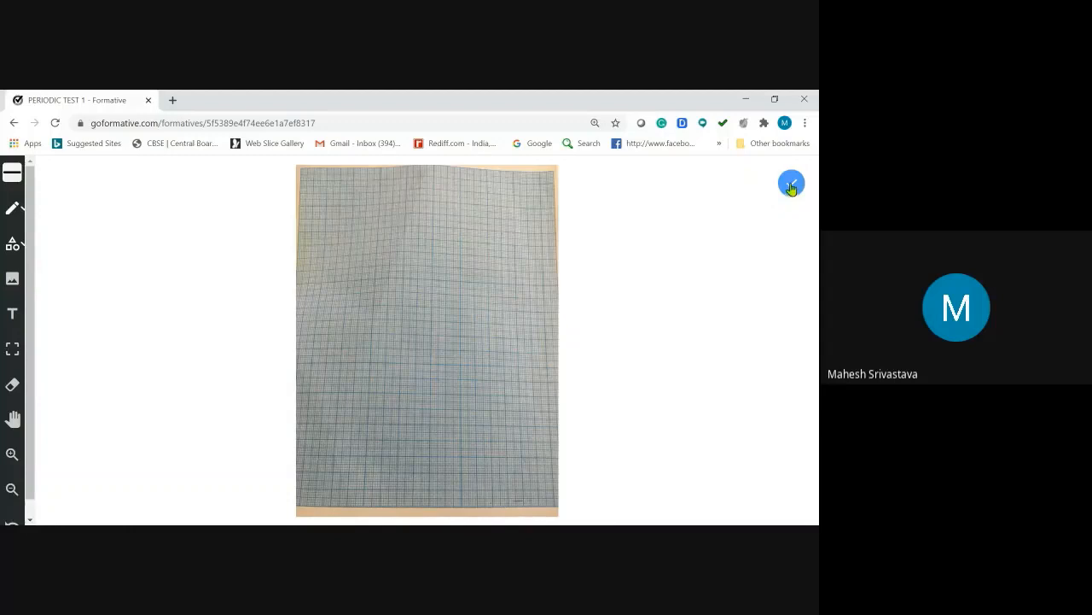
{"action": "left_click", "coordinate": [791, 186]}
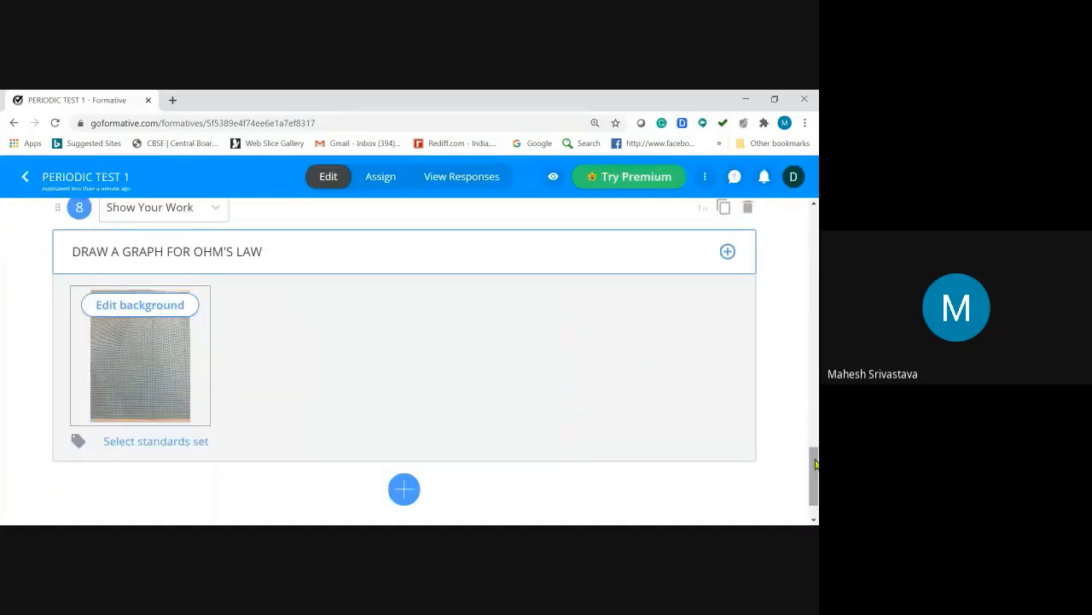
Step: Add a Show Your Work question below question 8 with the text "MENTION THE CITIES OF RAJASTHAN IN GIVEN MAP"
{"action": "left_click_drag", "start_coordinate": [815, 465], "coordinate": [815, 484]}
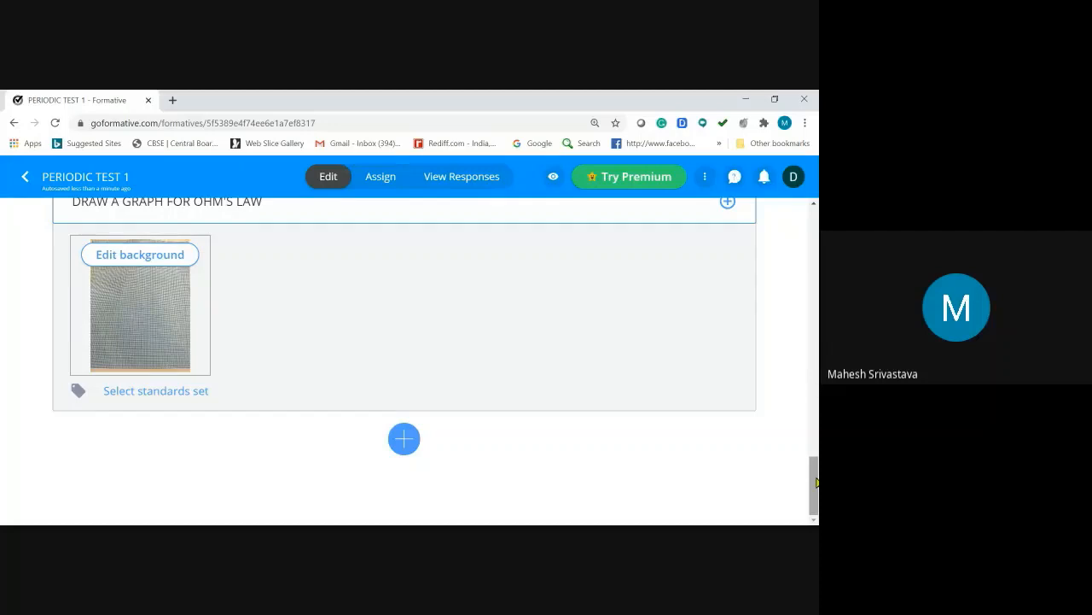
{"action": "mouse_move", "coordinate": [815, 482]}
{"action": "left_mouse_down"}
{"action": "mouse_move", "coordinate": [815, 445]}
{"action": "mouse_move", "coordinate": [815, 487]}
{"action": "left_mouse_up"}
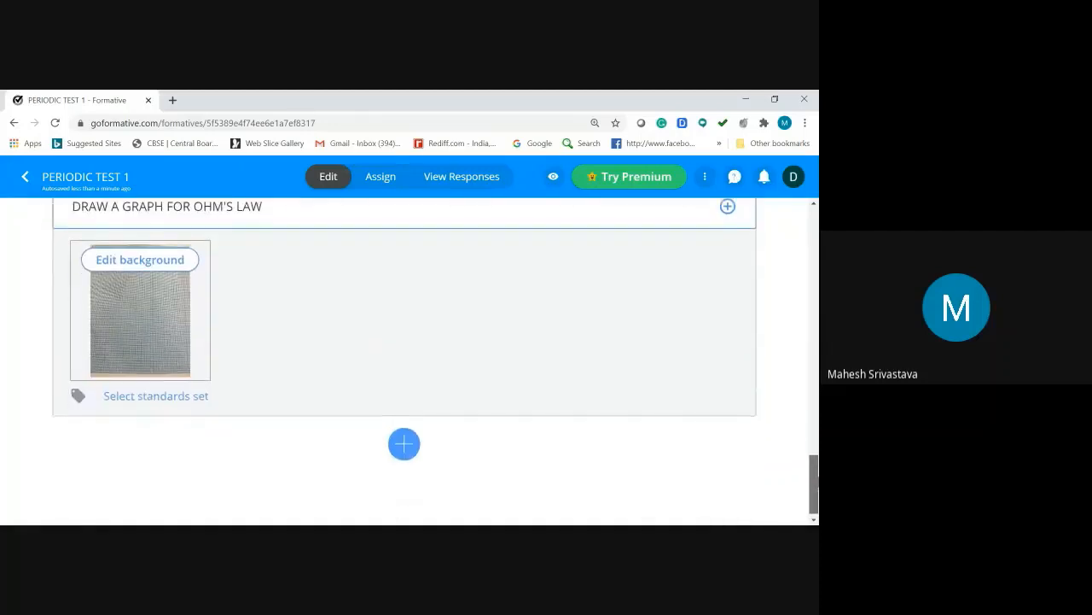
{"action": "left_click", "coordinate": [405, 444]}
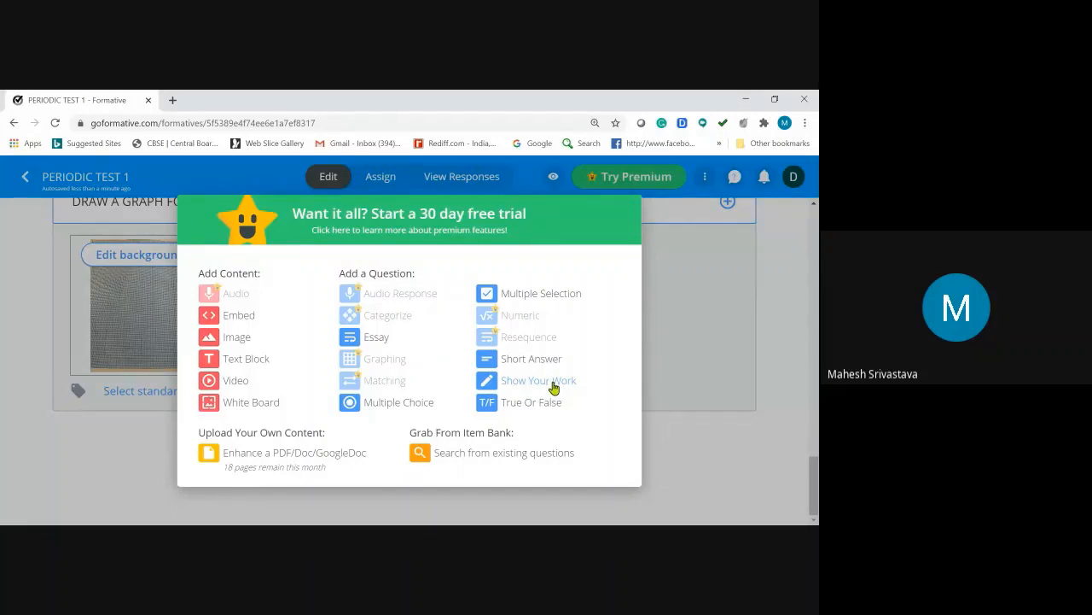
{"action": "left_click", "coordinate": [553, 387]}
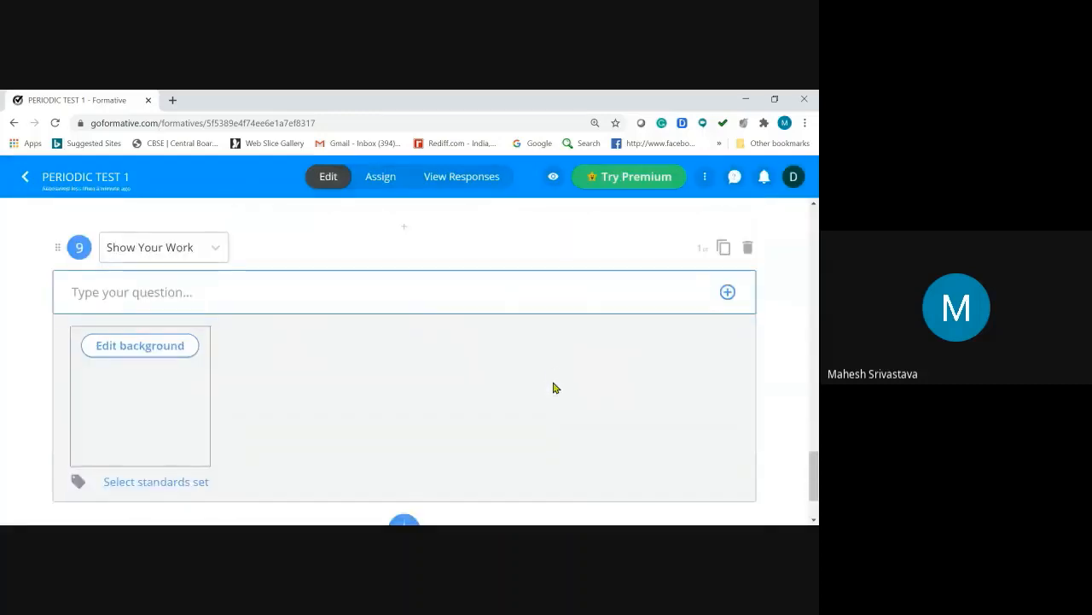
{"action": "left_click", "coordinate": [82, 291]}
{"action": "type", "text": "M"}
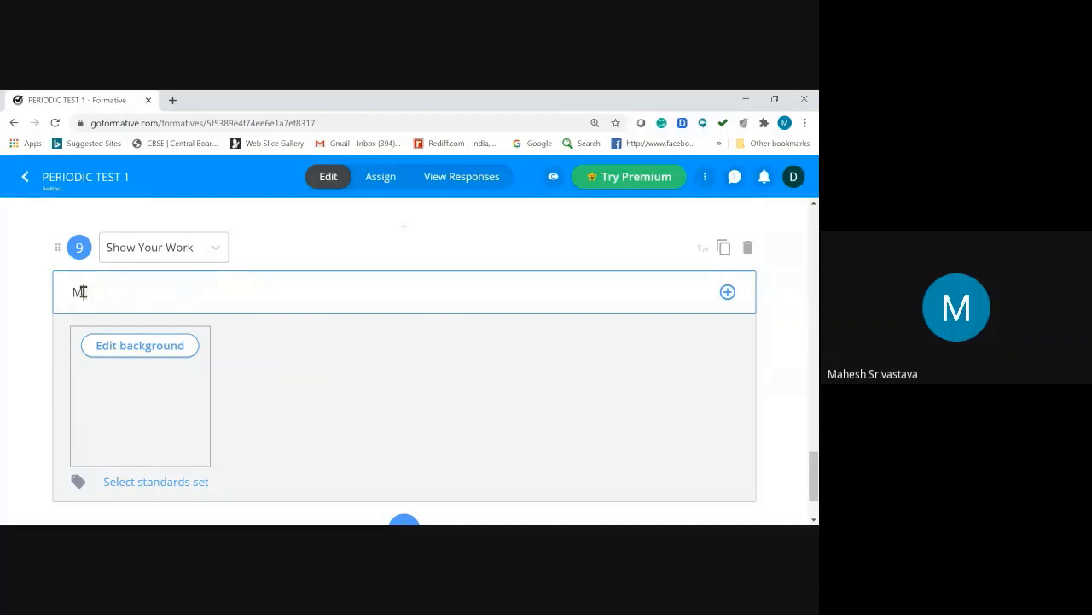
{"action": "type", "text": "ENTION THE "}
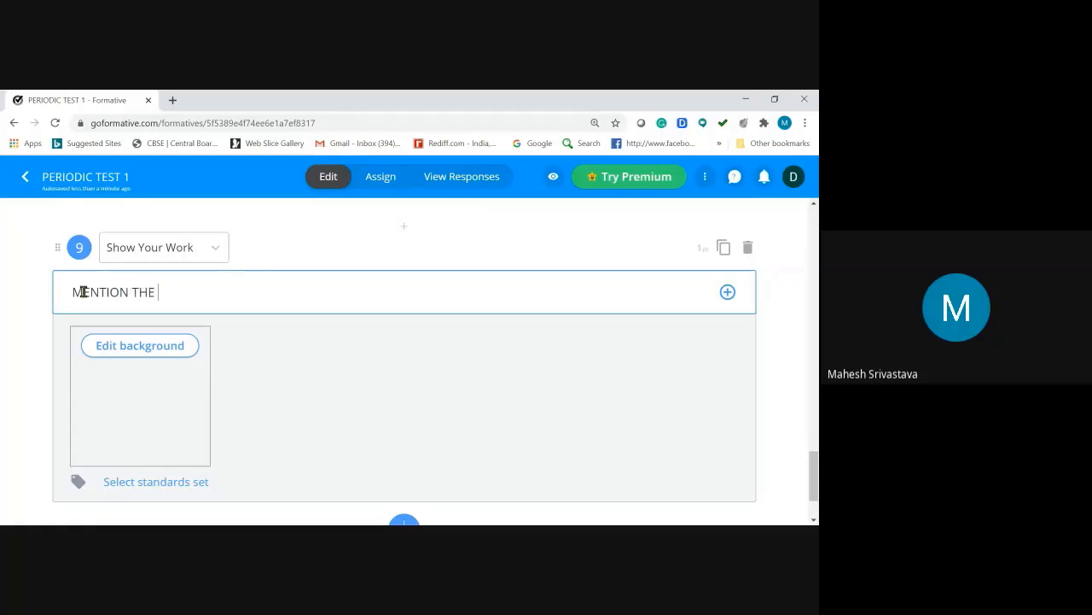
{"action": "type", "text": "CITIES OF RAJAST"}
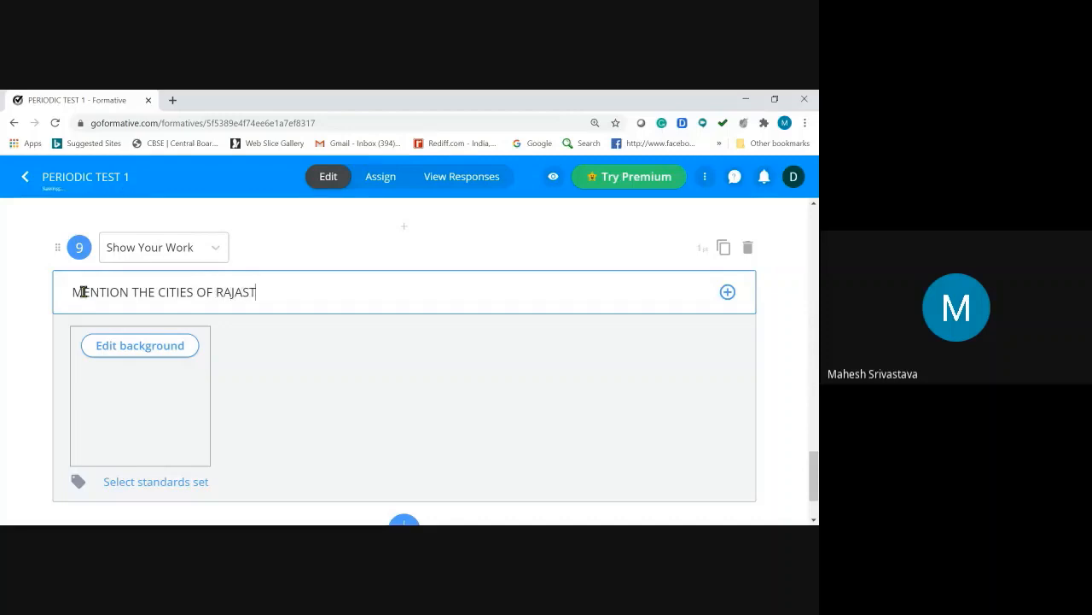
{"action": "type", "text": "HAN I"}
{"action": "type", "text": "IN "}
{"action": "type", "text": "GIVEN"}
{"action": "type", "text": " MAP"}
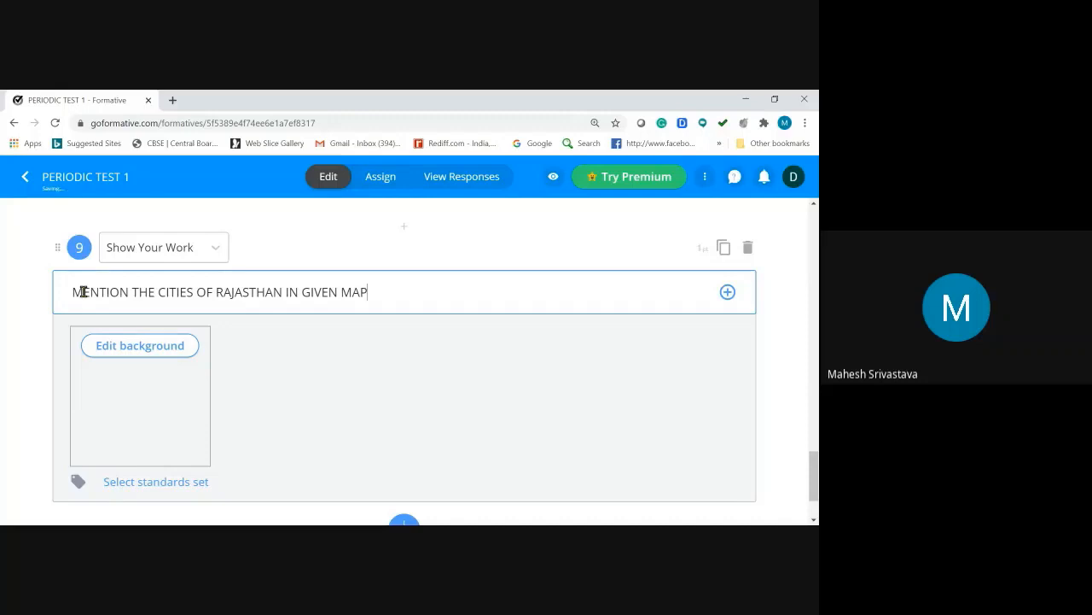
Step: Set the MAP picture from the computer's Go Formative folder as question 9's drawing background
{"action": "left_click", "coordinate": [140, 347]}
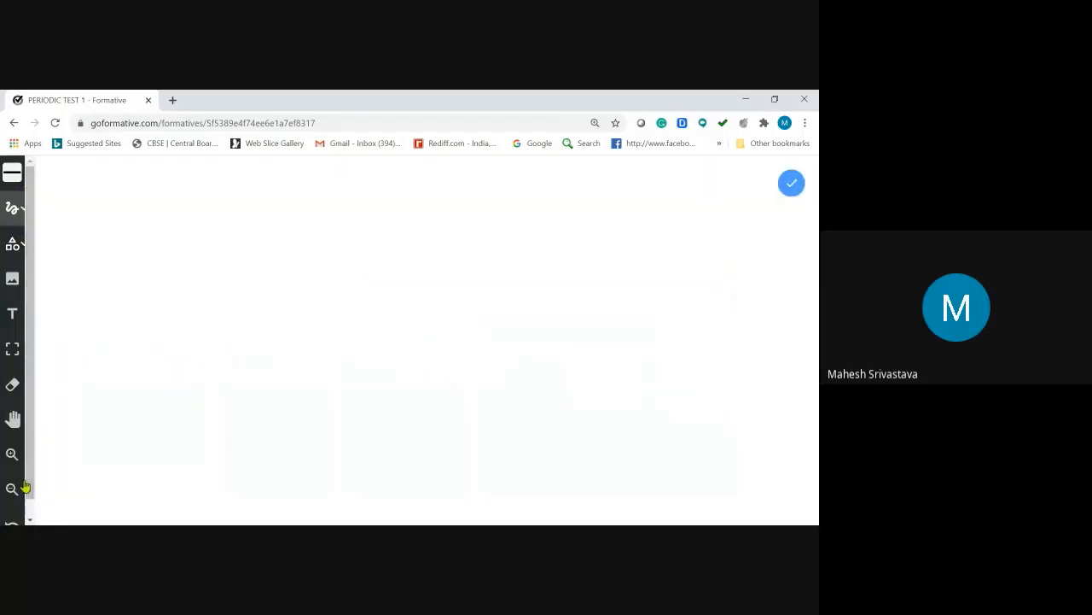
{"action": "left_click", "coordinate": [12, 281]}
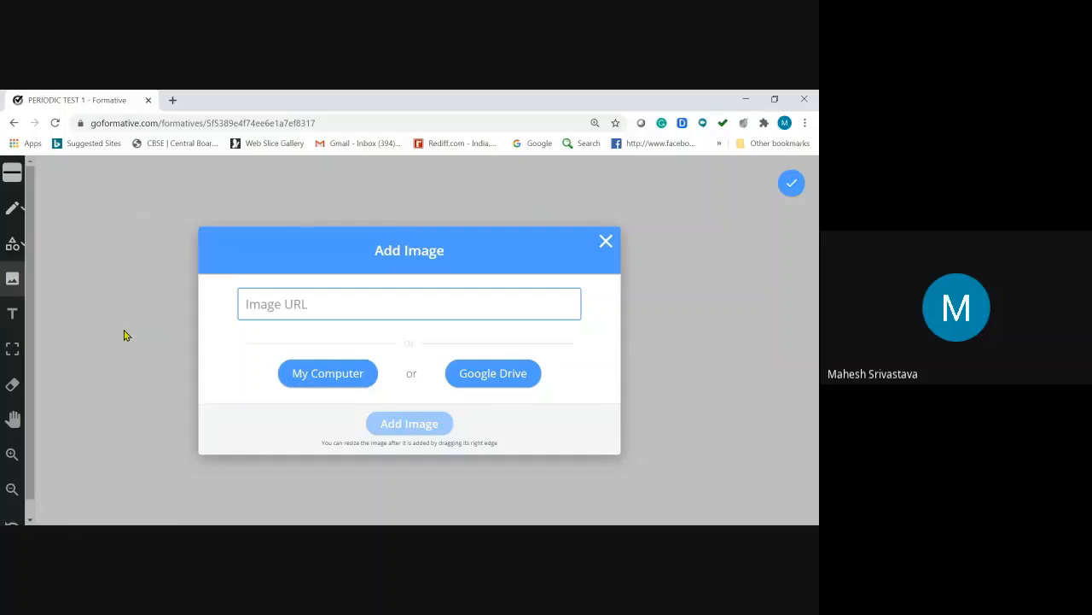
{"action": "left_click", "coordinate": [323, 378]}
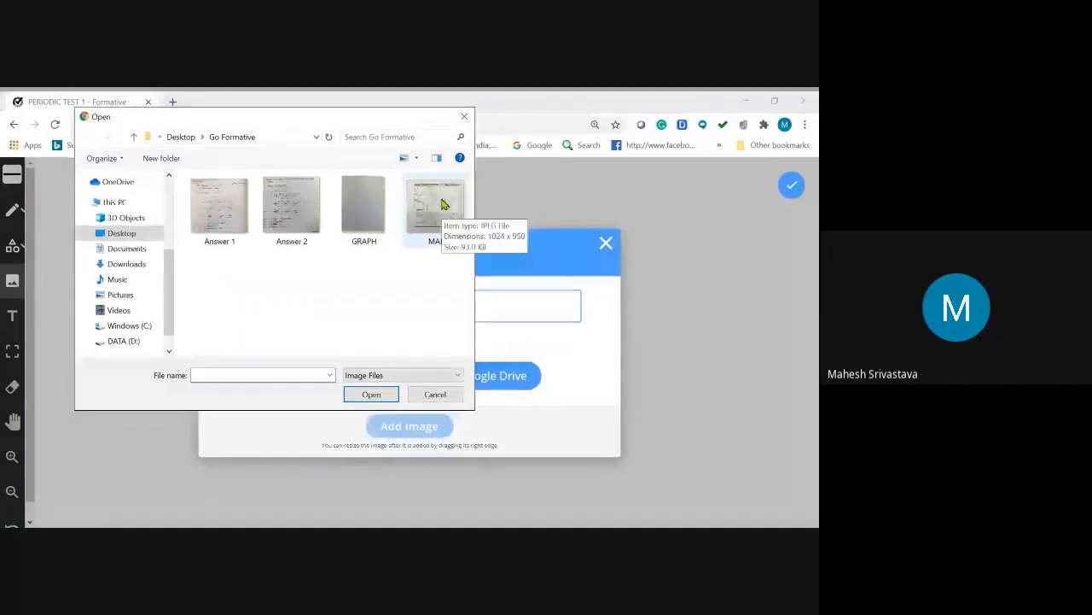
{"action": "left_click", "coordinate": [440, 203]}
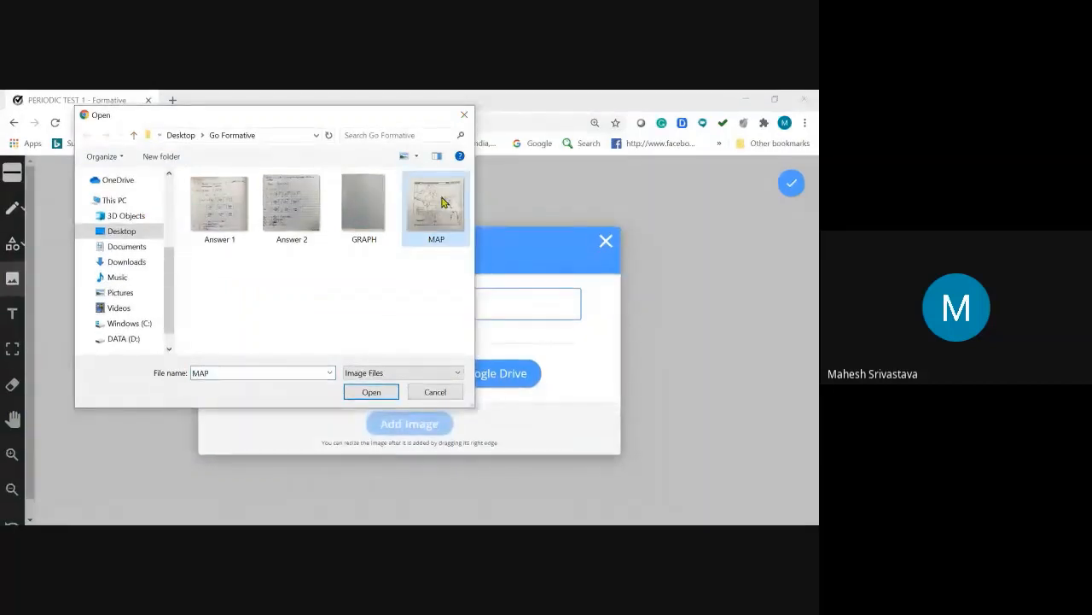
{"action": "left_click", "coordinate": [378, 394]}
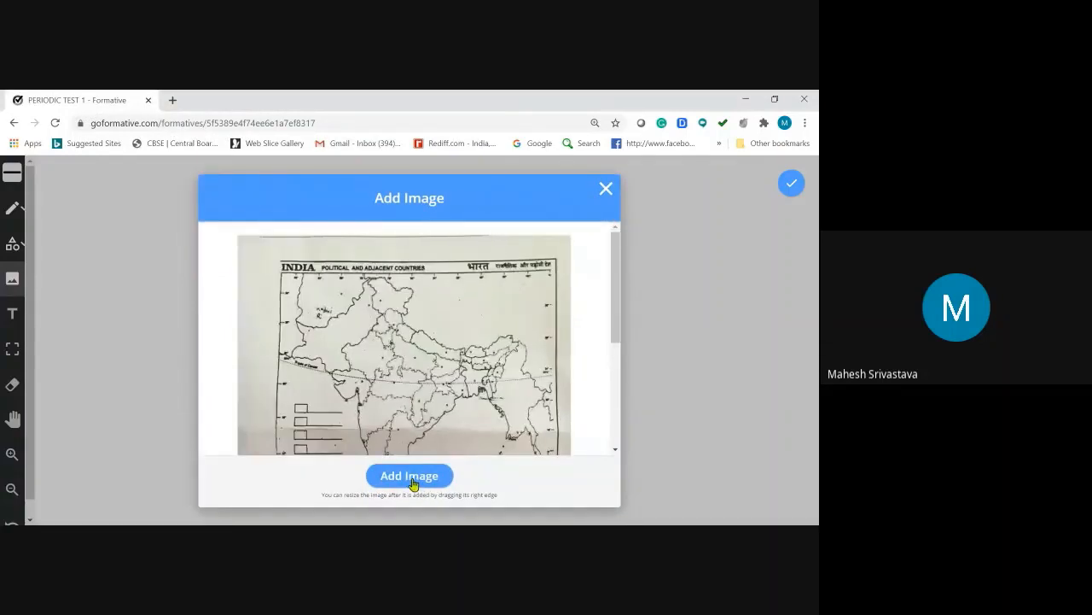
{"action": "left_click", "coordinate": [411, 476]}
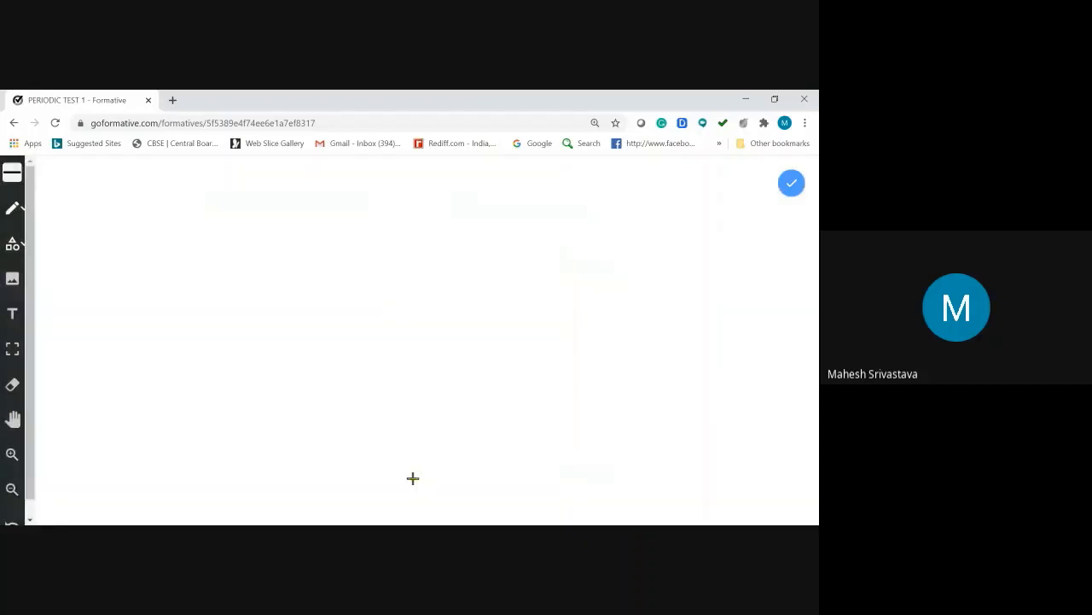
{"action": "left_click", "coordinate": [792, 185]}
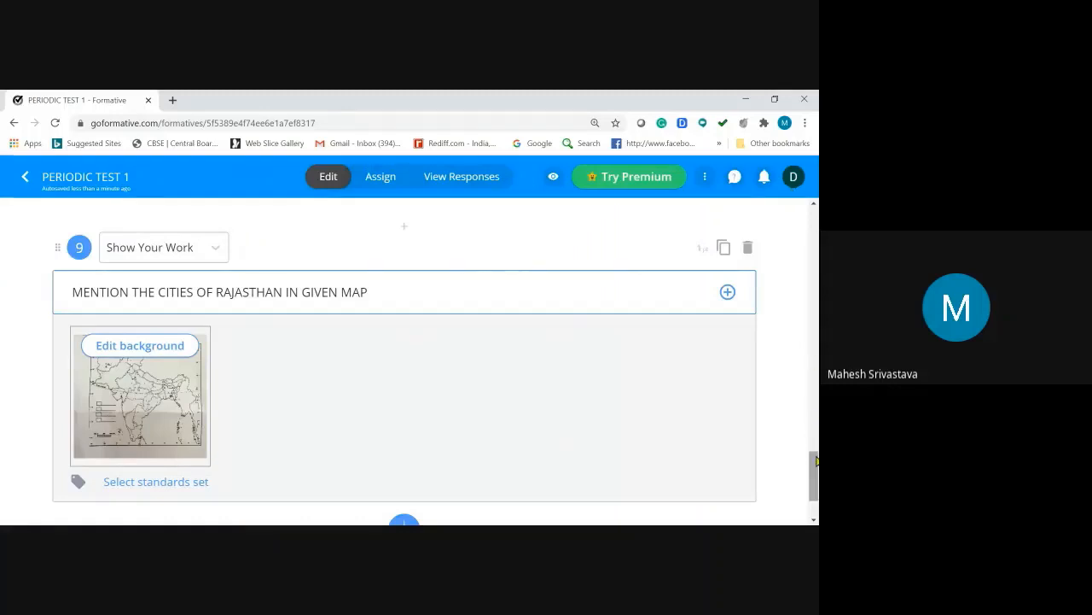
{"action": "left_click_drag", "start_coordinate": [815, 462], "coordinate": [815, 312]}
{"action": "scroll", "coordinate": [405, 434], "scroll_direction": "up", "scroll_amount": 3}
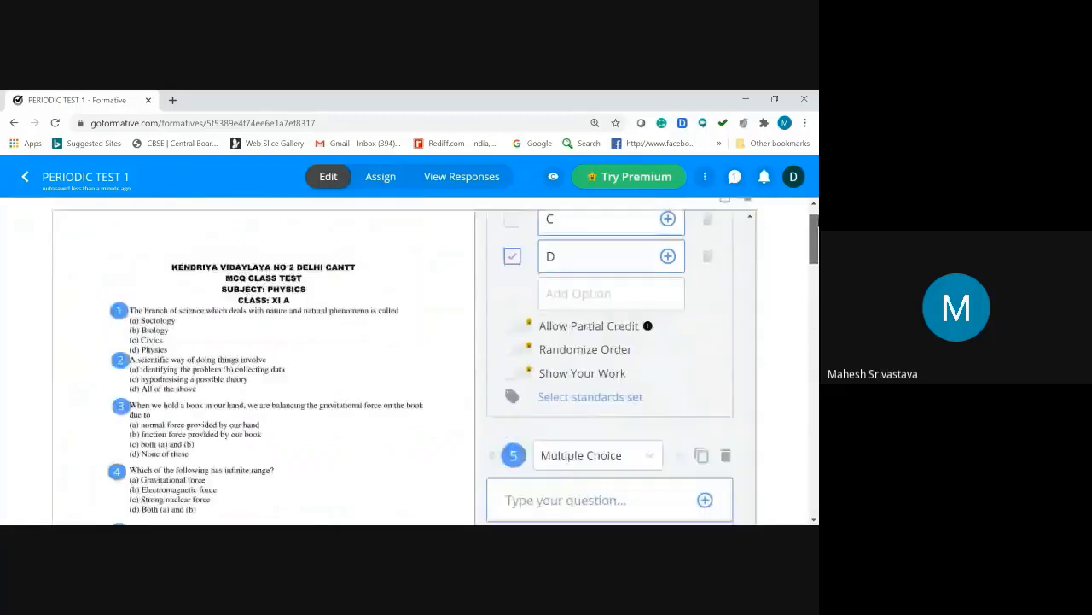
{"action": "scroll", "coordinate": [405, 433], "scroll_direction": "up", "scroll_amount": 2}
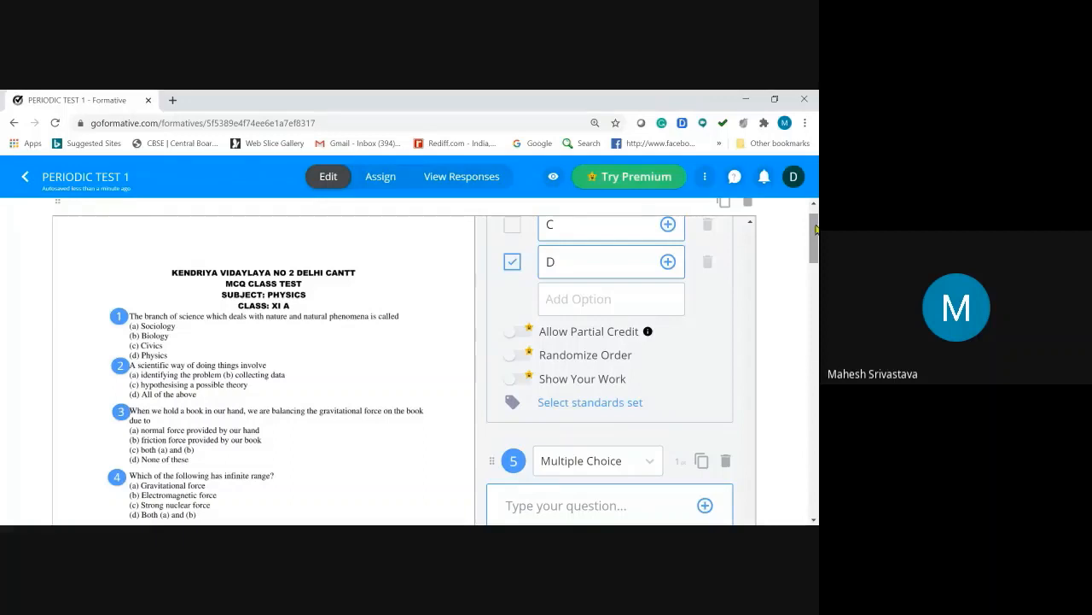
Step: Add a Short Answer question below question 9 with the text "DEFINE ERROR"
{"action": "left_click_drag", "start_coordinate": [815, 228], "coordinate": [813, 488]}
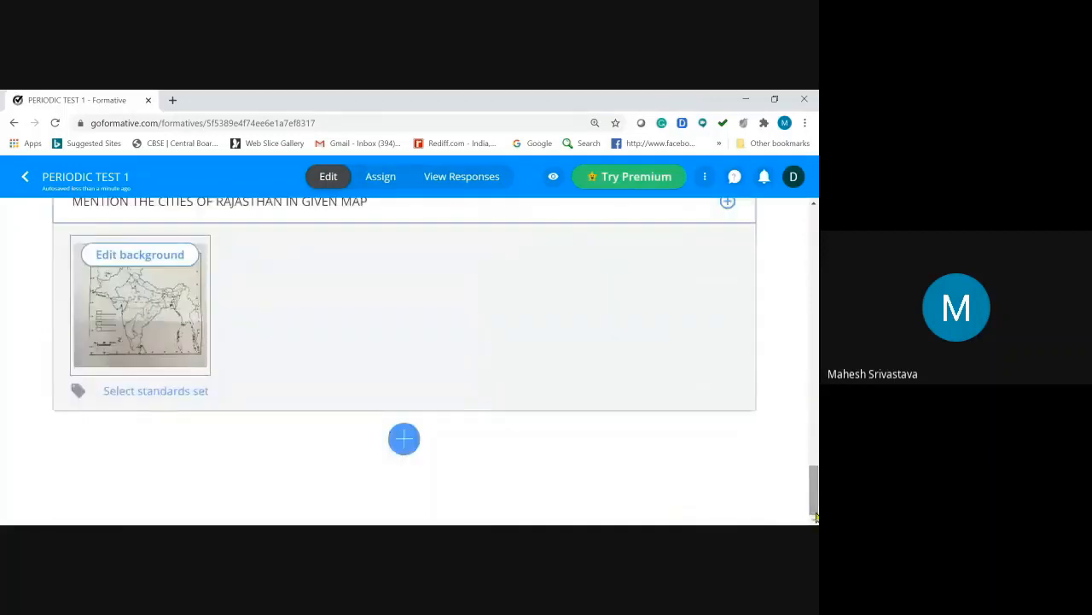
{"action": "left_click", "coordinate": [405, 439]}
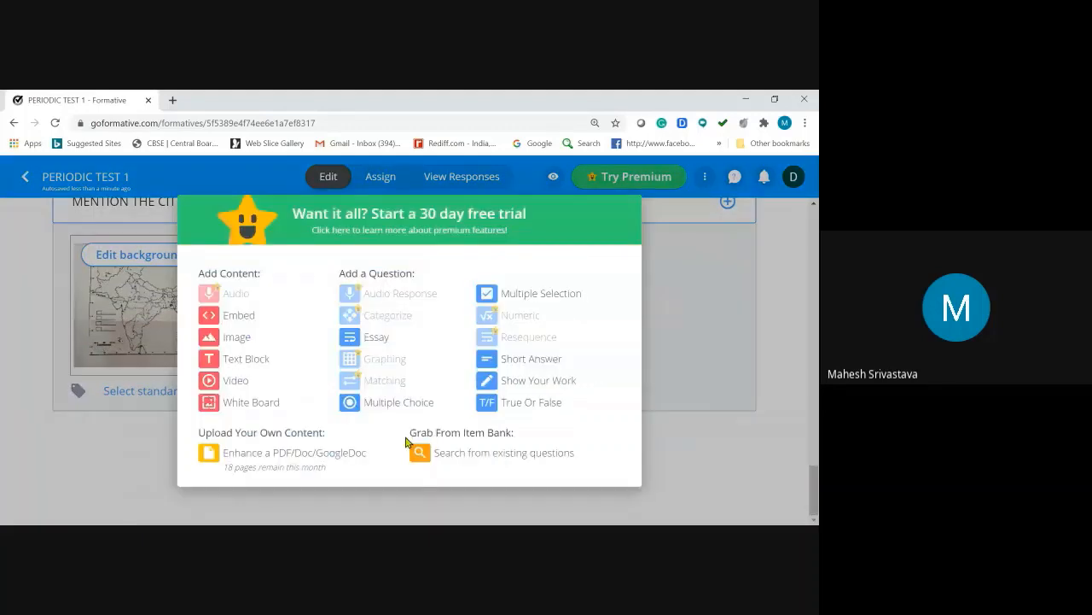
{"action": "left_click", "coordinate": [531, 359]}
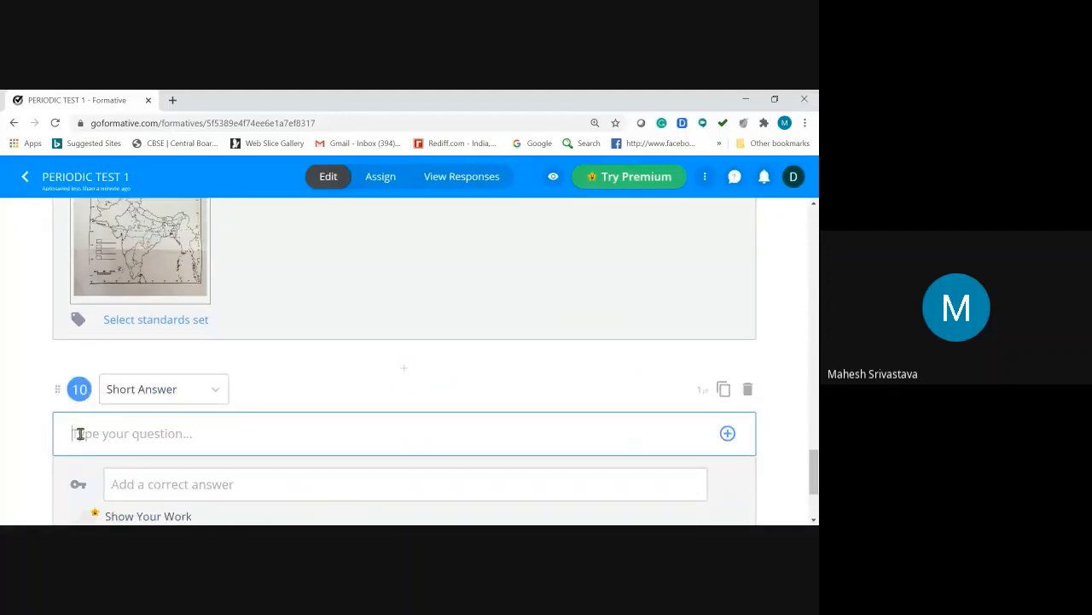
{"action": "type", "text": "DEFINE "}
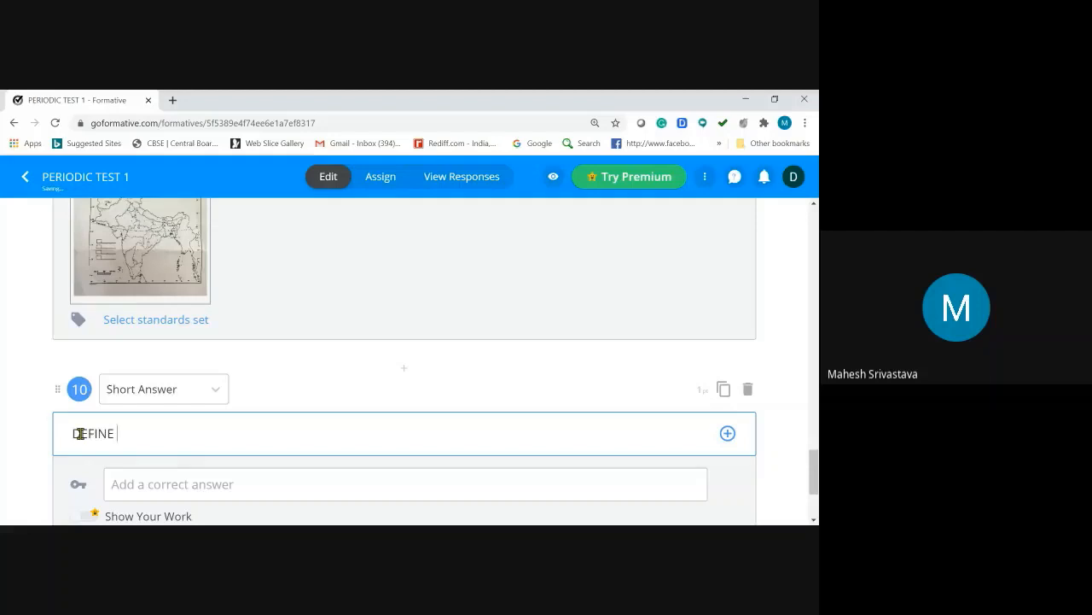
{"action": "type", "text": "ERROR"}
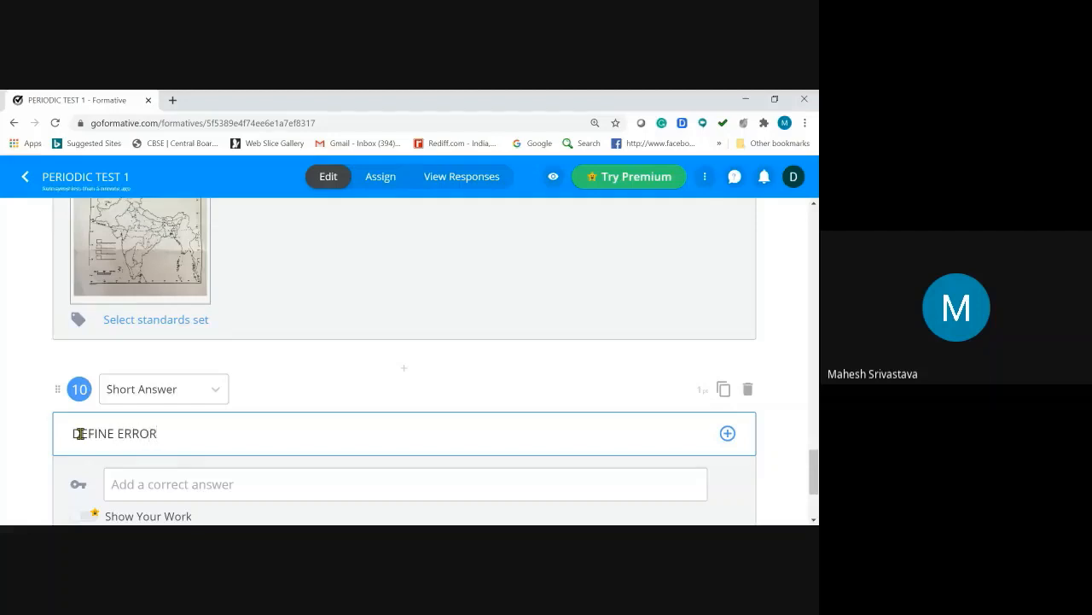
{"action": "left_click_drag", "start_coordinate": [815, 473], "coordinate": [817, 494]}
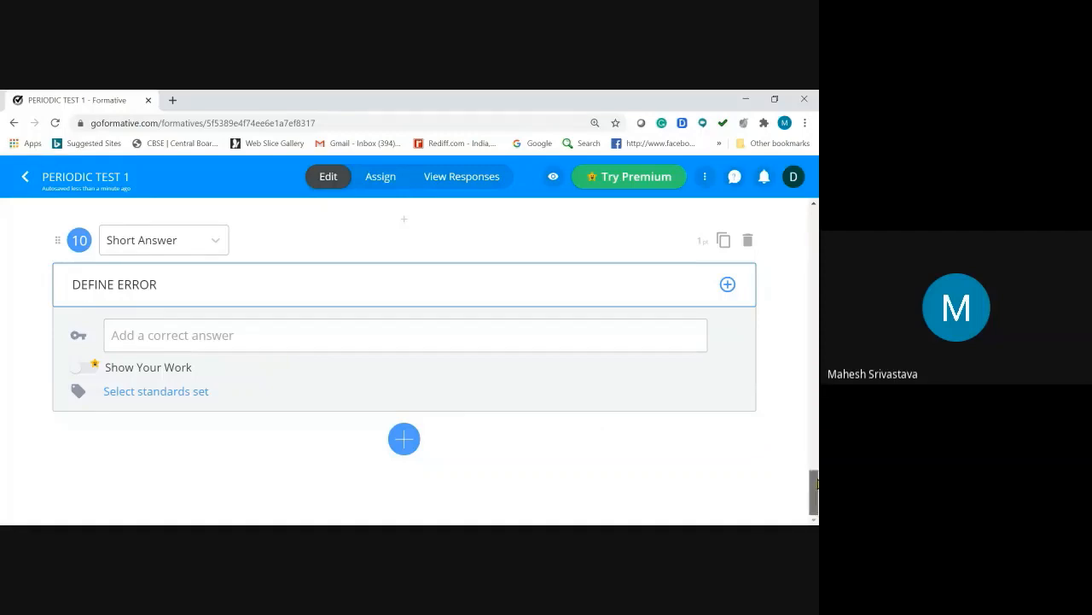
Step: Review the test's questions and set questions 7, 8 and 9 to 2 points each
{"action": "left_click_drag", "start_coordinate": [814, 484], "coordinate": [817, 235]}
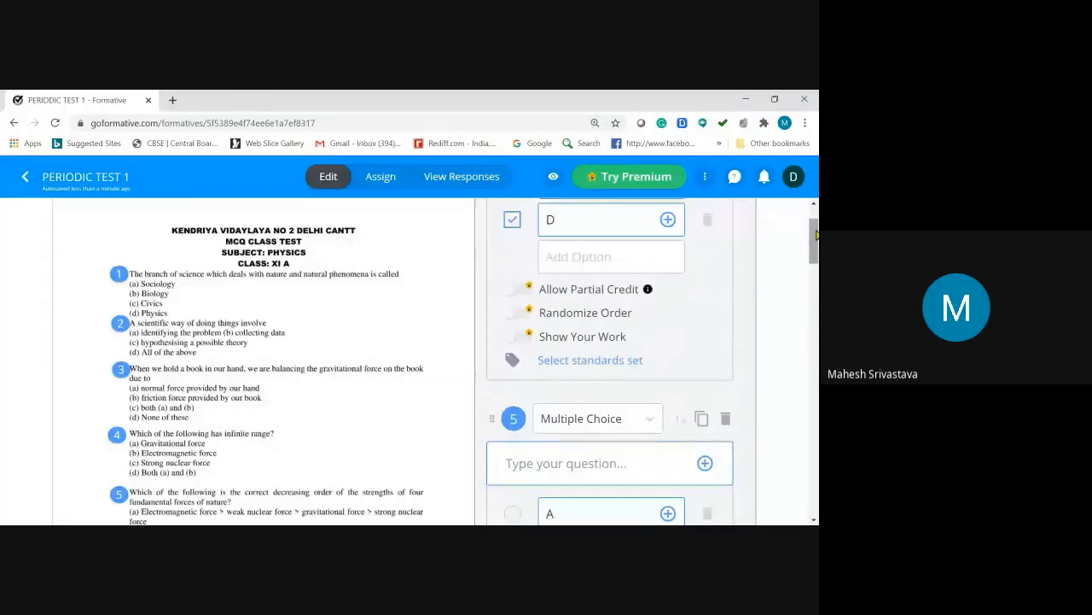
{"action": "left_click_drag", "start_coordinate": [817, 235], "coordinate": [816, 327]}
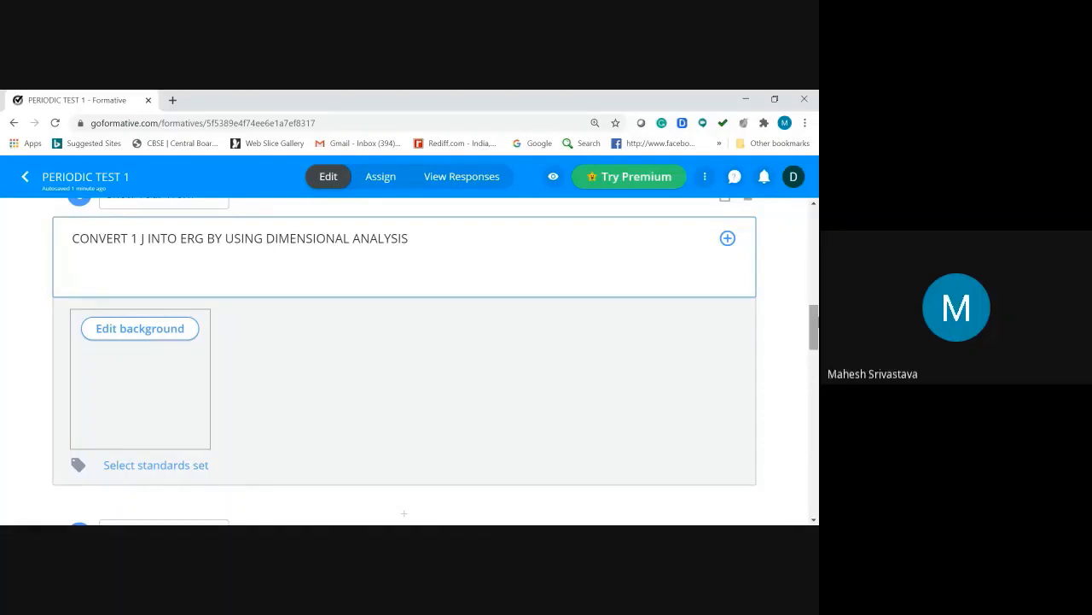
{"action": "scroll", "coordinate": [404, 359], "scroll_direction": "down", "scroll_amount": 5}
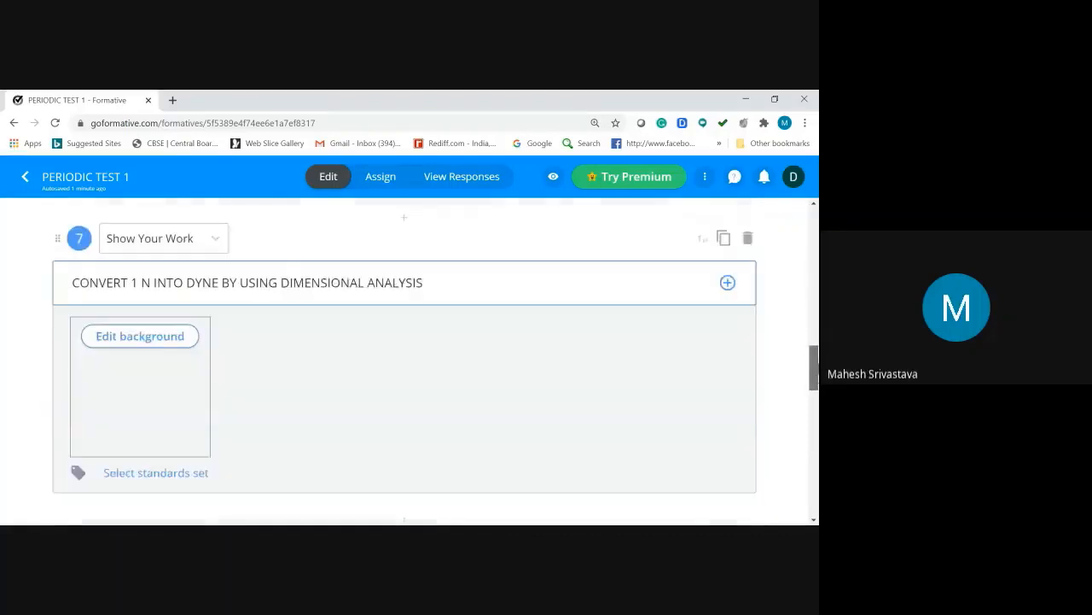
{"action": "scroll", "coordinate": [404, 359], "scroll_direction": "down", "scroll_amount": 3}
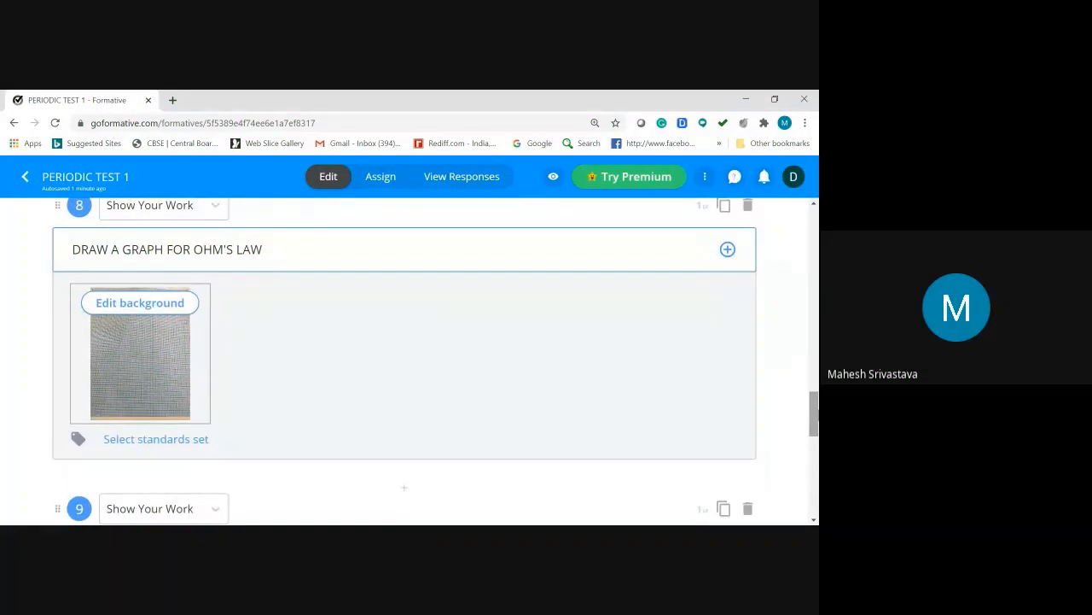
{"action": "left_click_drag", "start_coordinate": [817, 414], "coordinate": [817, 458]}
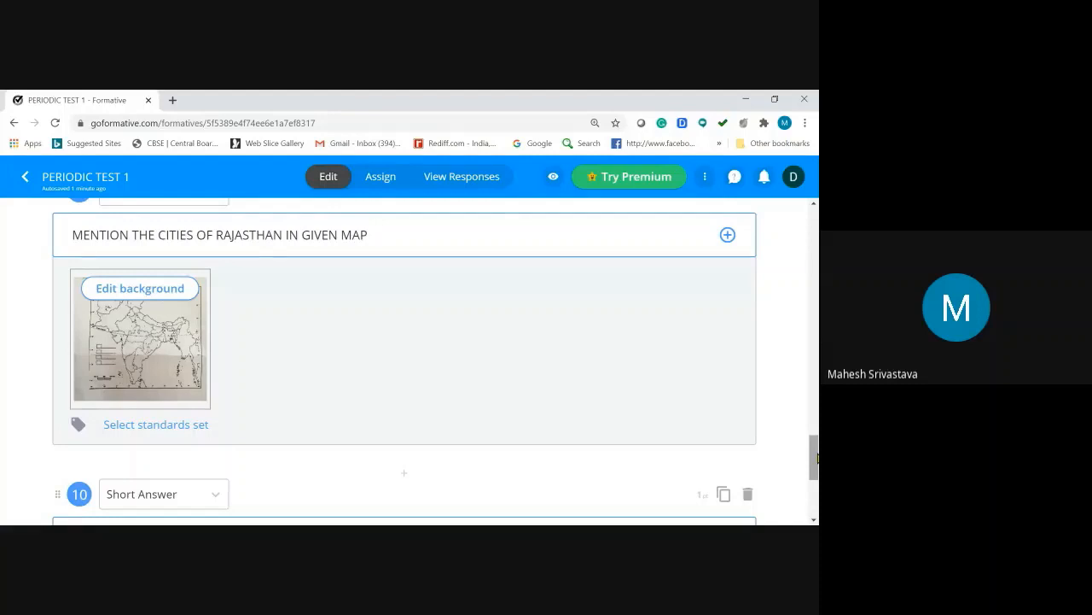
{"action": "mouse_move", "coordinate": [816, 458]}
{"action": "left_mouse_down"}
{"action": "mouse_move", "coordinate": [817, 479]}
{"action": "mouse_move", "coordinate": [812, 312]}
{"action": "mouse_move", "coordinate": [804, 365]}
{"action": "left_mouse_up"}
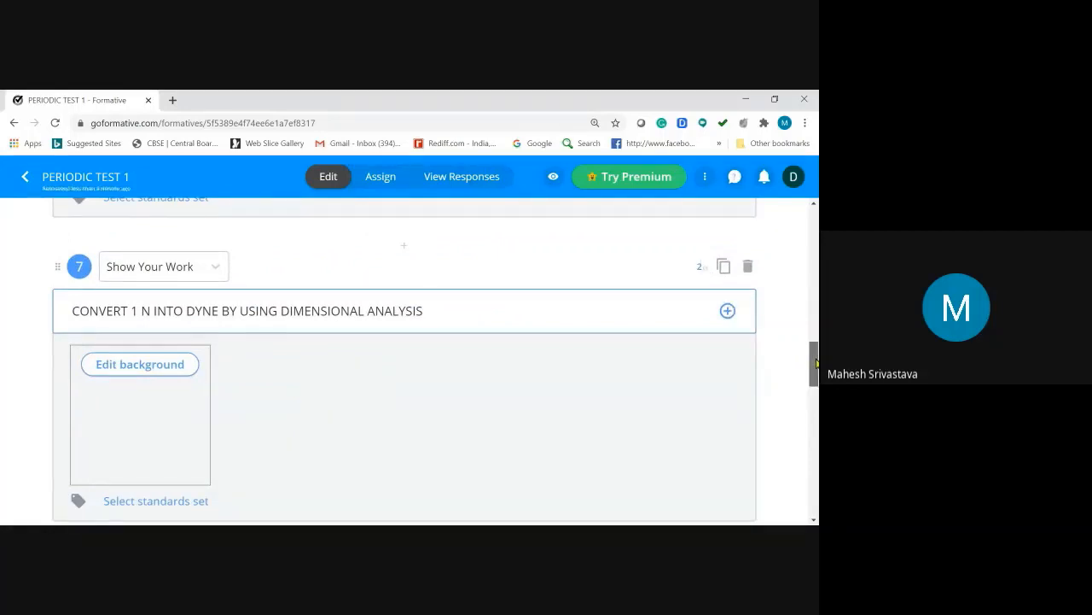
{"action": "left_click_drag", "start_coordinate": [815, 362], "coordinate": [813, 401]}
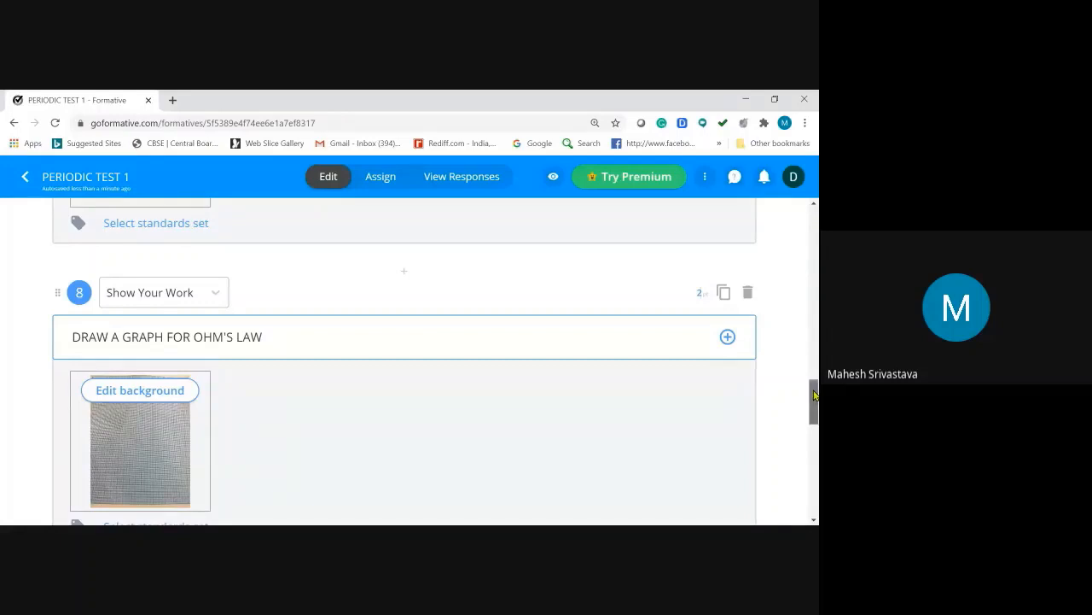
{"action": "left_click_drag", "start_coordinate": [812, 393], "coordinate": [812, 435]}
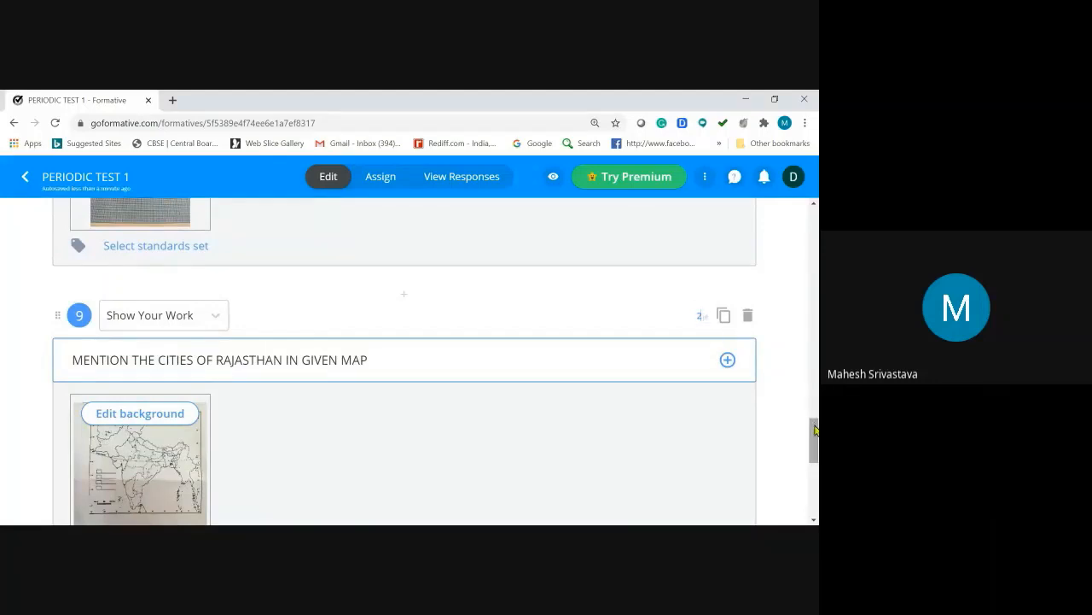
{"action": "left_click_drag", "start_coordinate": [815, 433], "coordinate": [816, 462]}
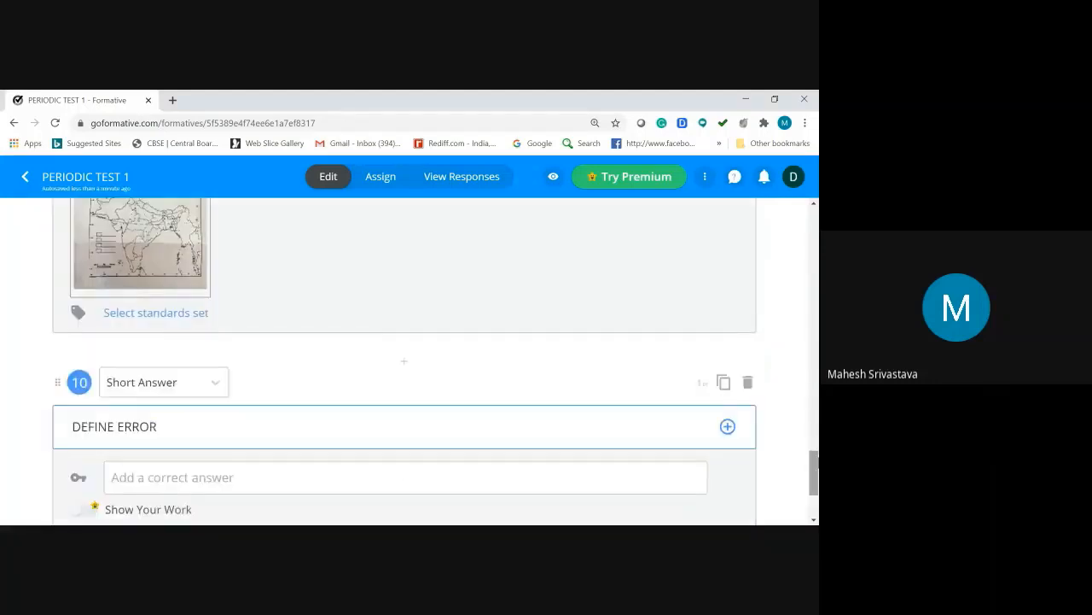
Step: Open the assignment settings of PERIODIC TEST 1 and select only CLASS XII as the class to receive it
{"action": "left_click_drag", "start_coordinate": [815, 461], "coordinate": [814, 224]}
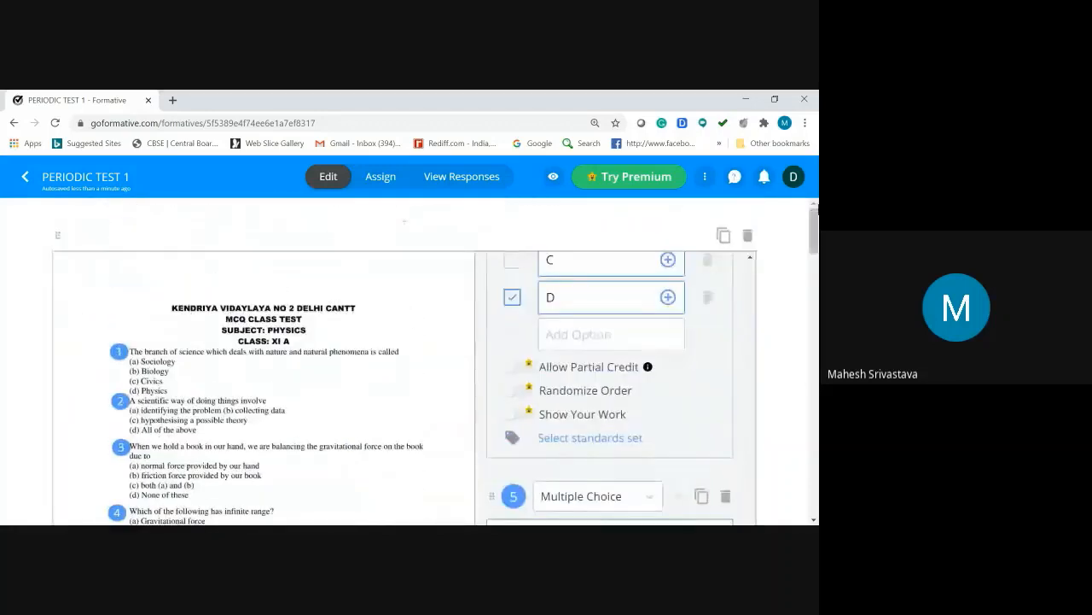
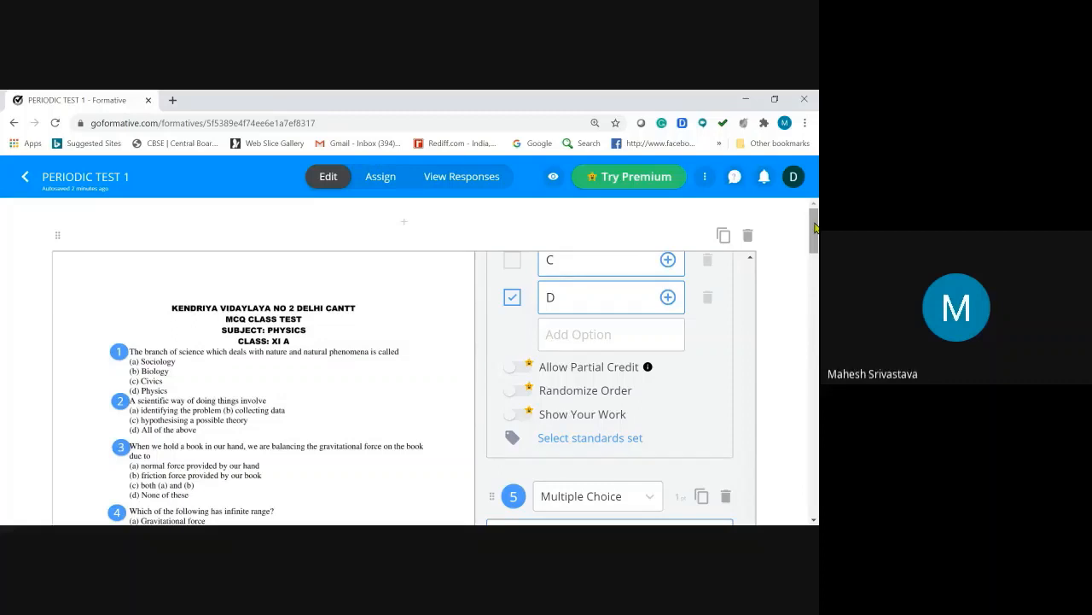
{"action": "left_click_drag", "start_coordinate": [816, 227], "coordinate": [817, 260]}
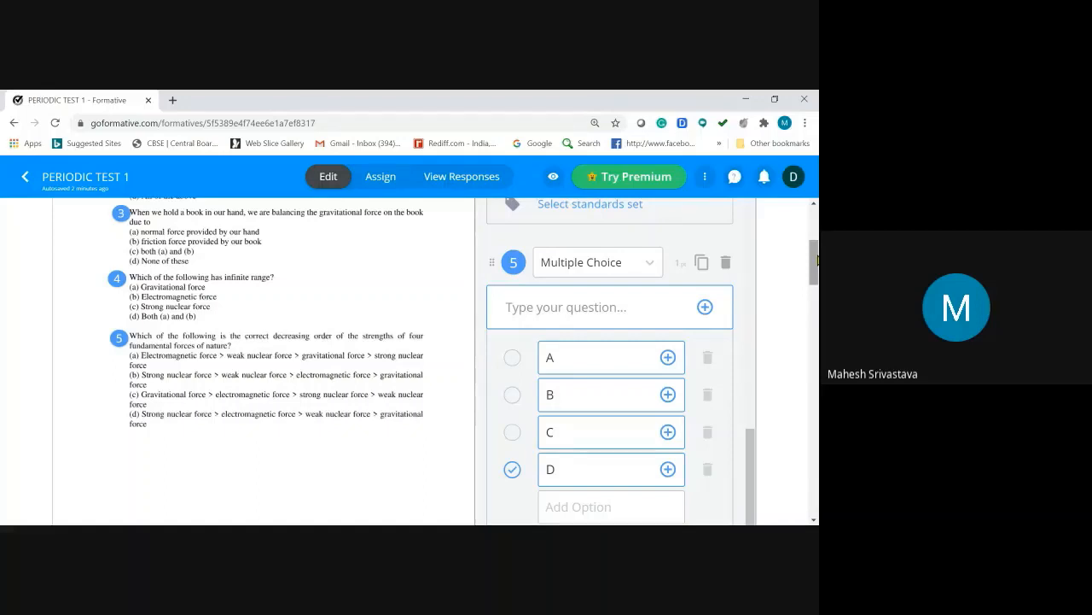
{"action": "left_click", "coordinate": [381, 177]}
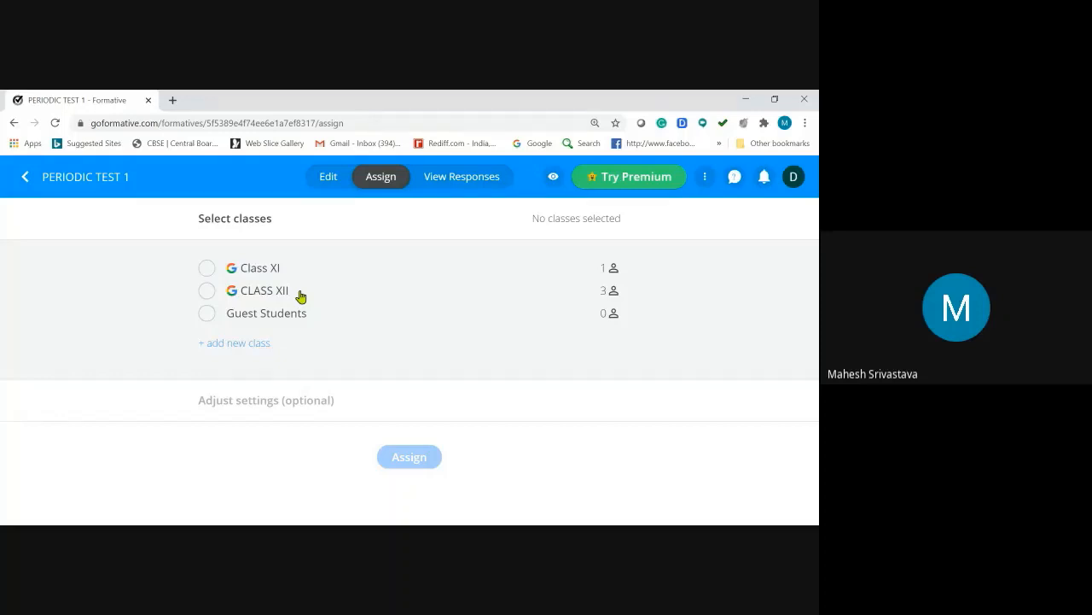
{"action": "left_click", "coordinate": [208, 269]}
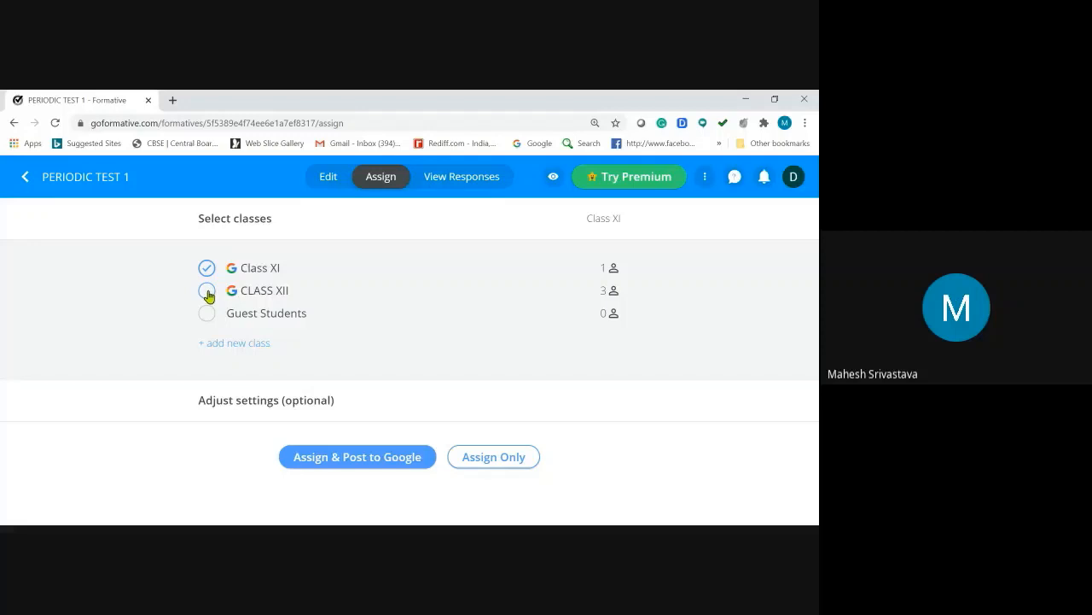
{"action": "left_click", "coordinate": [208, 292]}
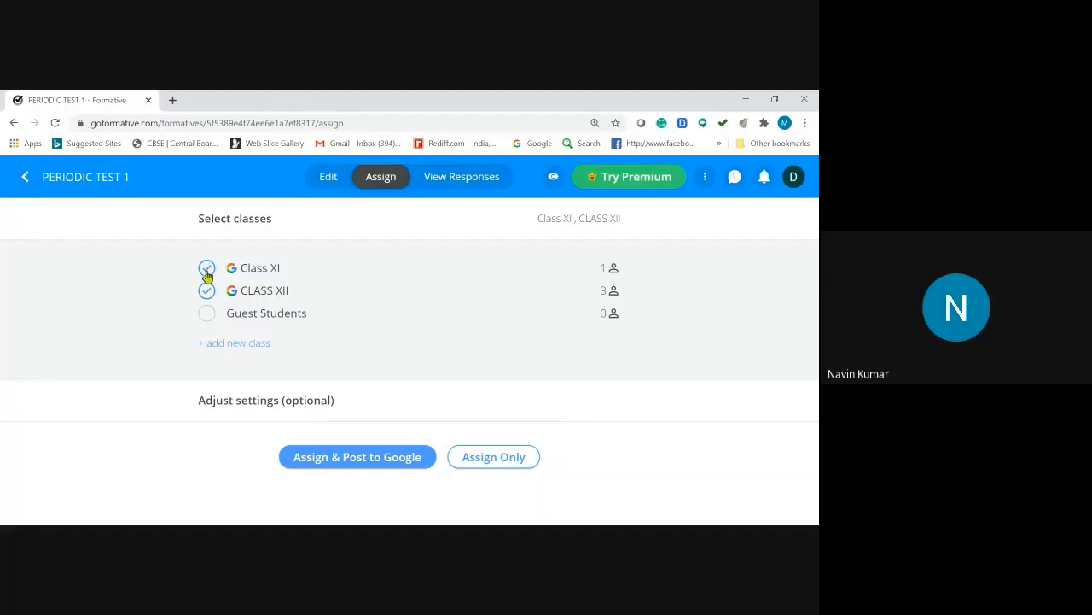
{"action": "left_click", "coordinate": [207, 270]}
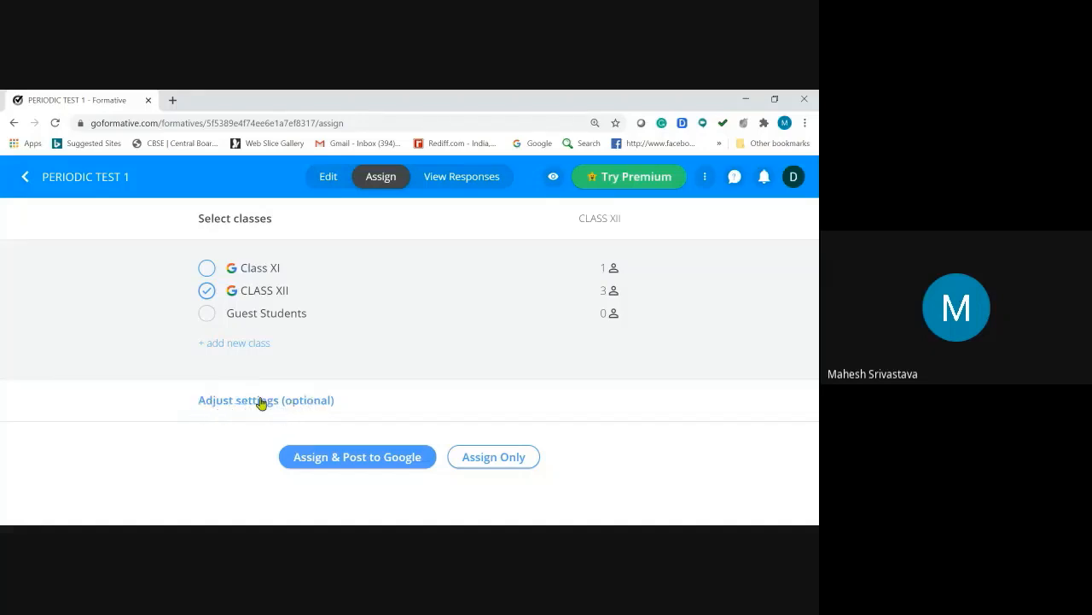
Step: Set both the return of scores and the return of correct answers to "When closed" for the assignment
{"action": "left_click", "coordinate": [261, 401]}
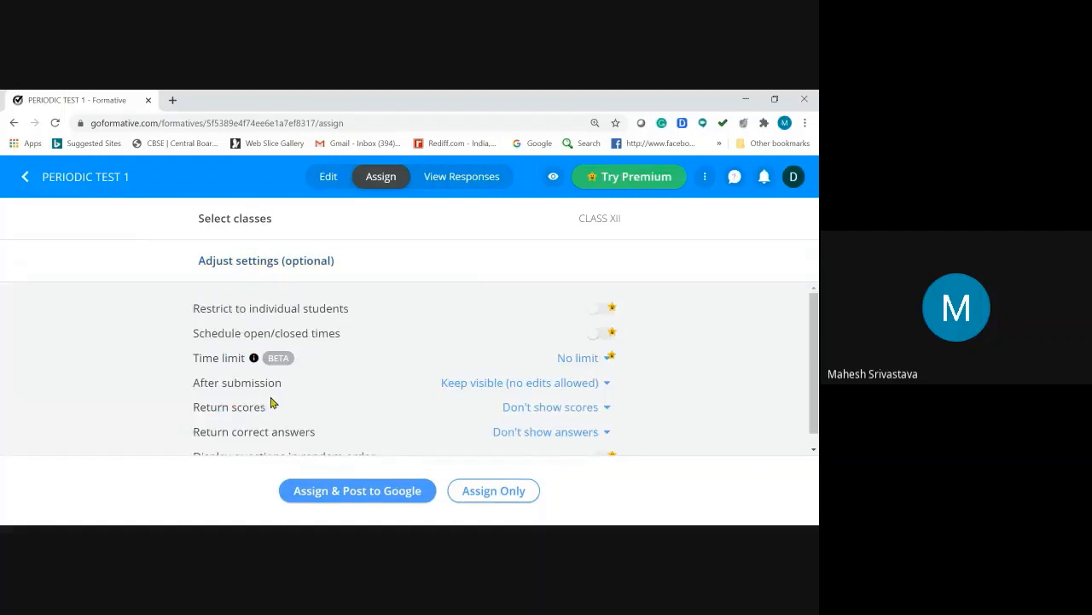
{"action": "scroll", "coordinate": [816, 352], "scroll_direction": "down", "scroll_amount": 1}
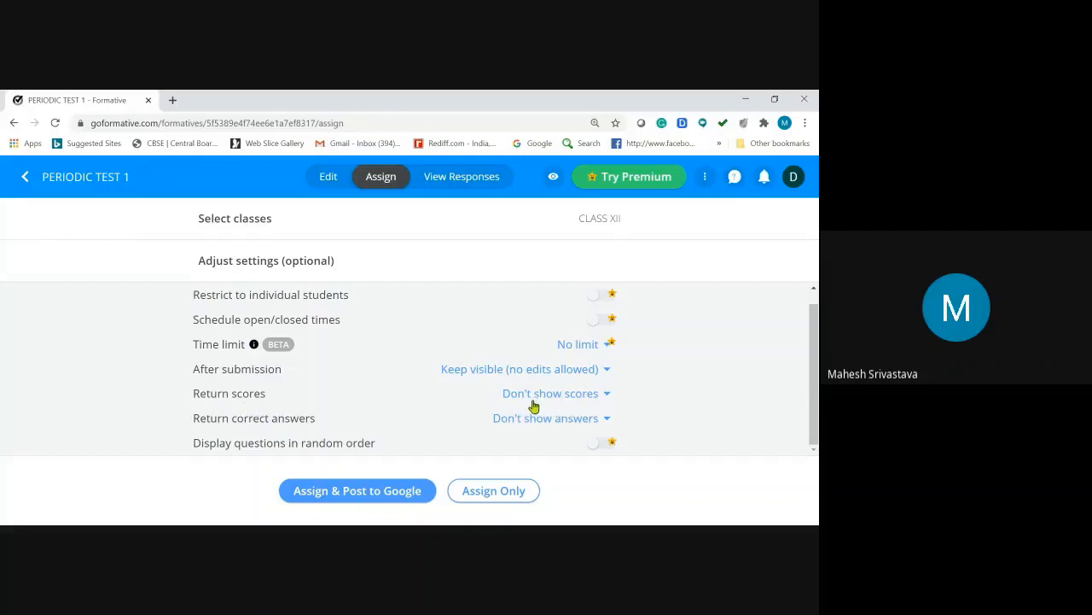
{"action": "left_click", "coordinate": [607, 396]}
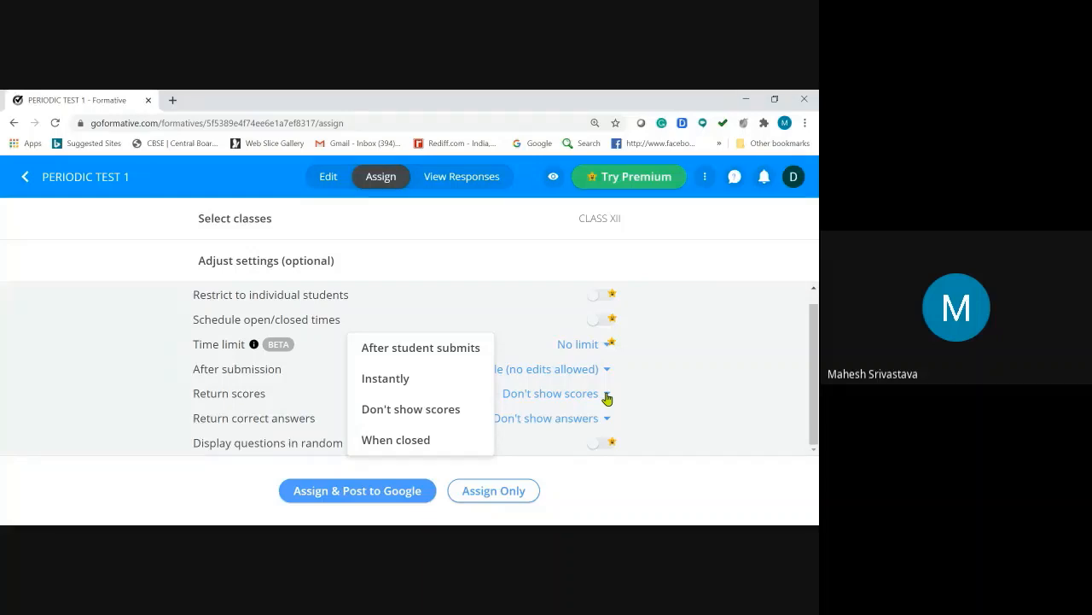
{"action": "left_click", "coordinate": [407, 443]}
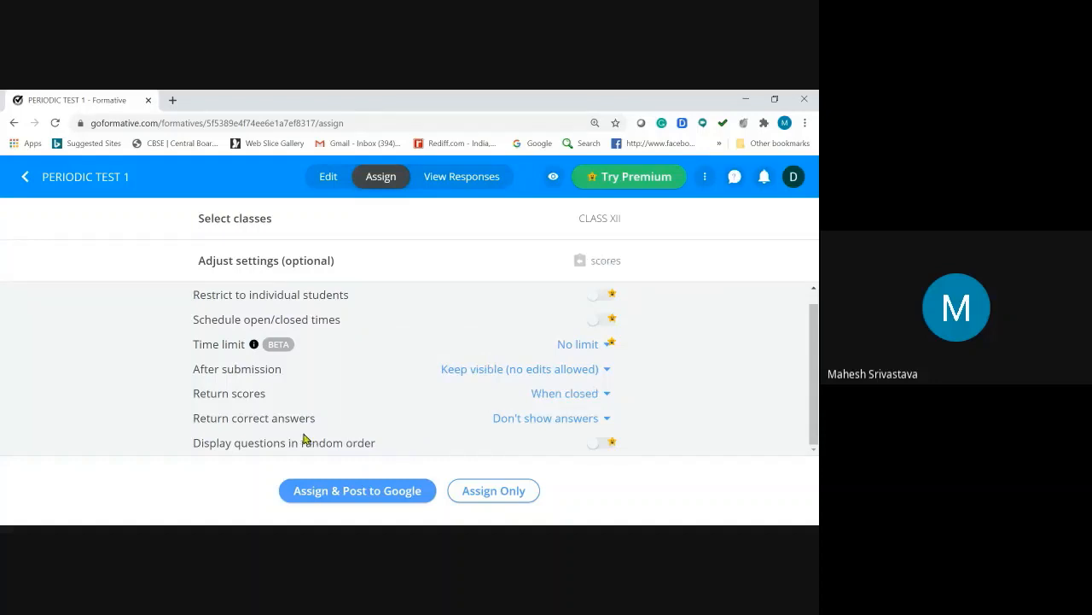
{"action": "left_click", "coordinate": [608, 419]}
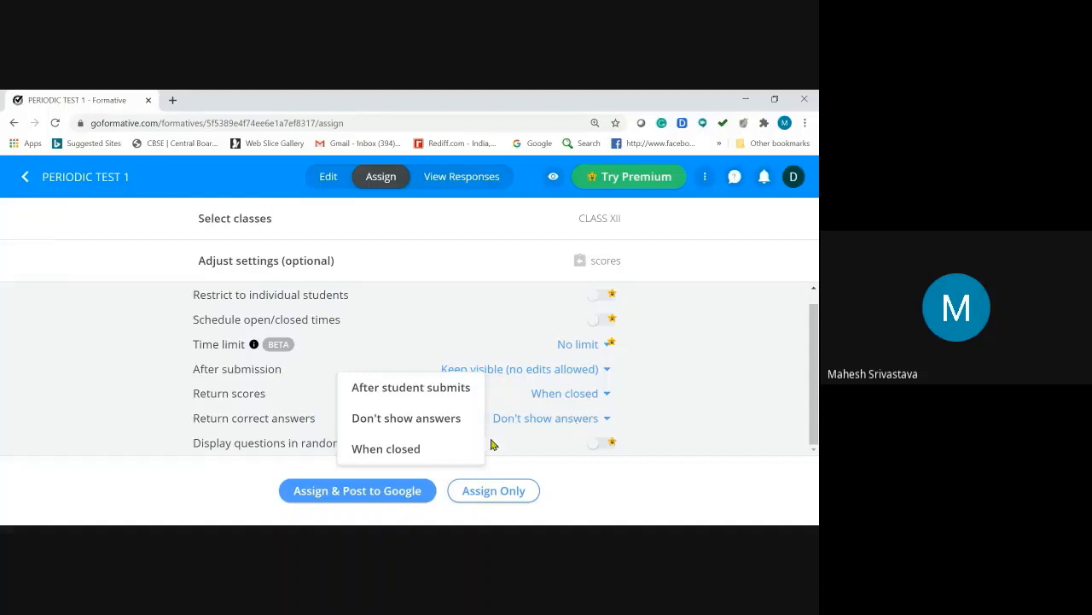
{"action": "left_click", "coordinate": [408, 450]}
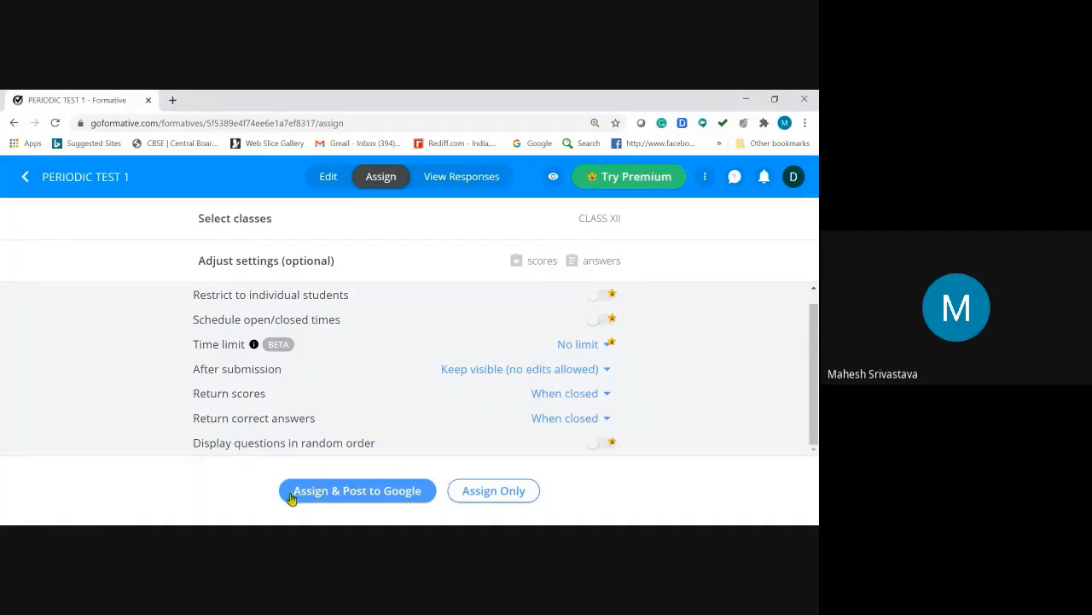
Step: Assign the test and post it to Google using the teacher's Google Classroom account, and dismiss the join instructions
{"action": "left_click", "coordinate": [349, 491]}
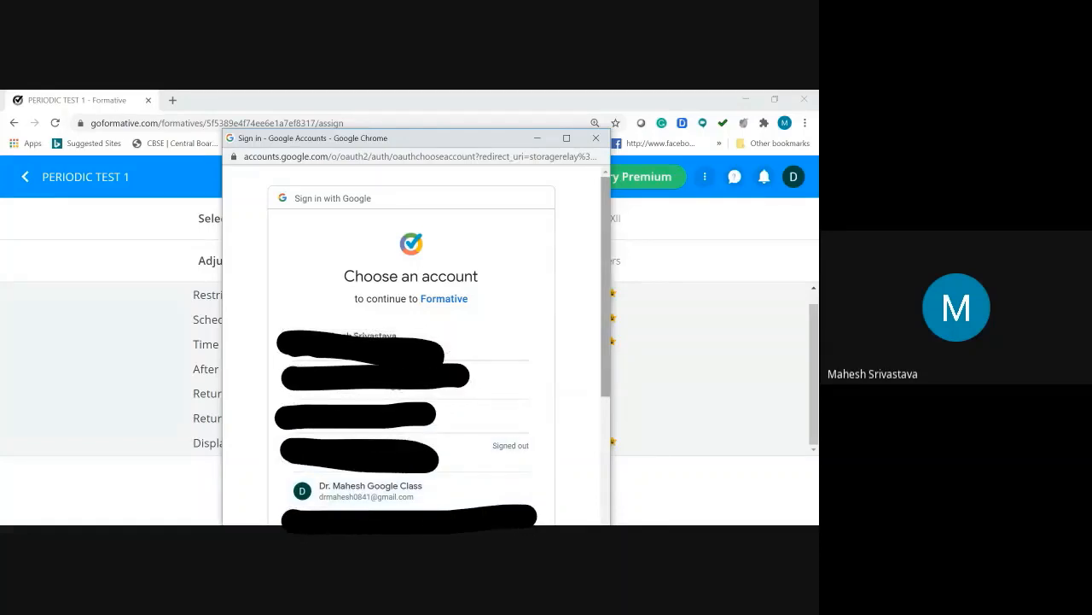
{"action": "scroll", "coordinate": [411, 341], "scroll_direction": "down", "scroll_amount": 1}
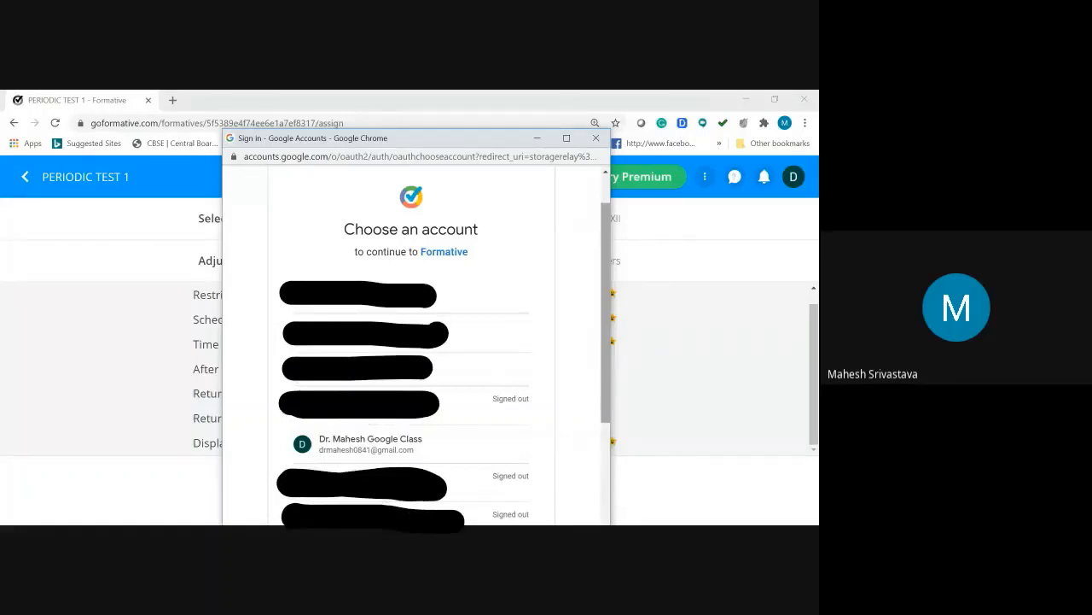
{"action": "scroll", "coordinate": [411, 350], "scroll_direction": "down", "scroll_amount": 1}
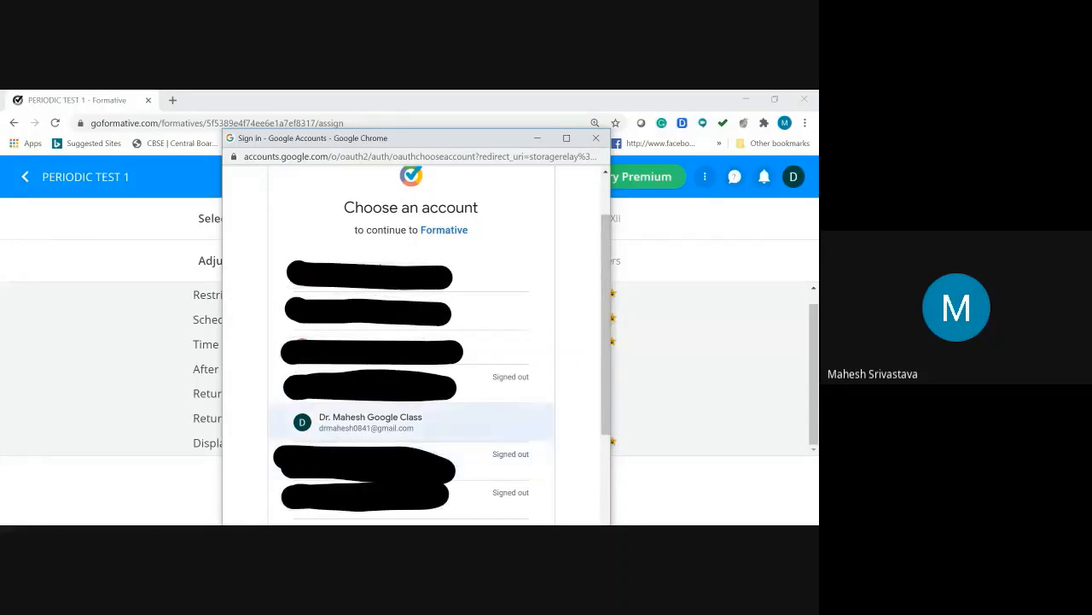
{"action": "left_click", "coordinate": [371, 422]}
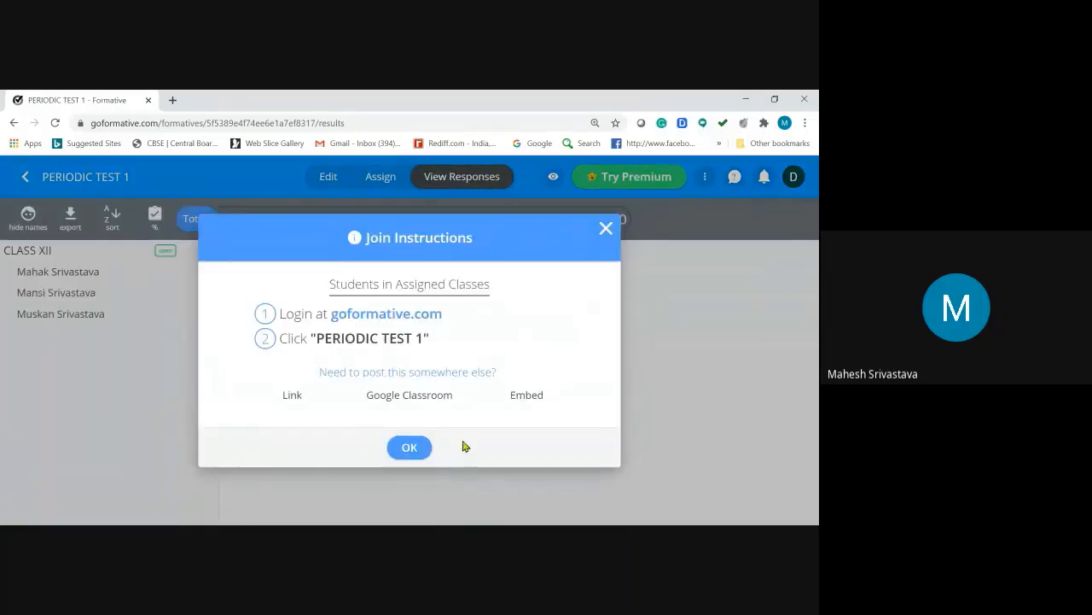
{"action": "left_click", "coordinate": [408, 448]}
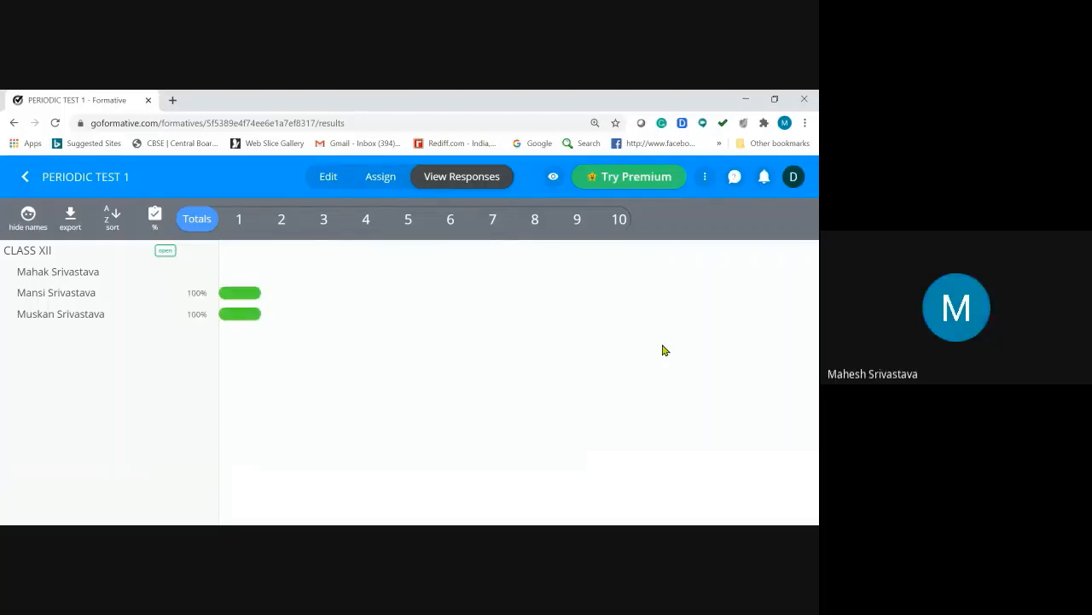
{"action": "left_click", "coordinate": [793, 178]}
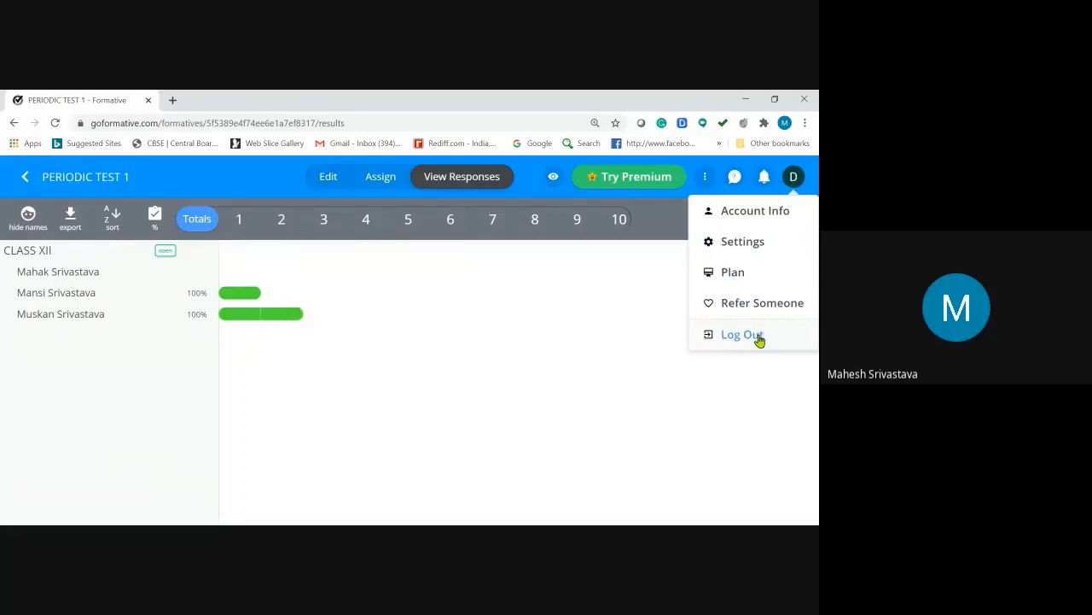
{"action": "left_click", "coordinate": [739, 396]}
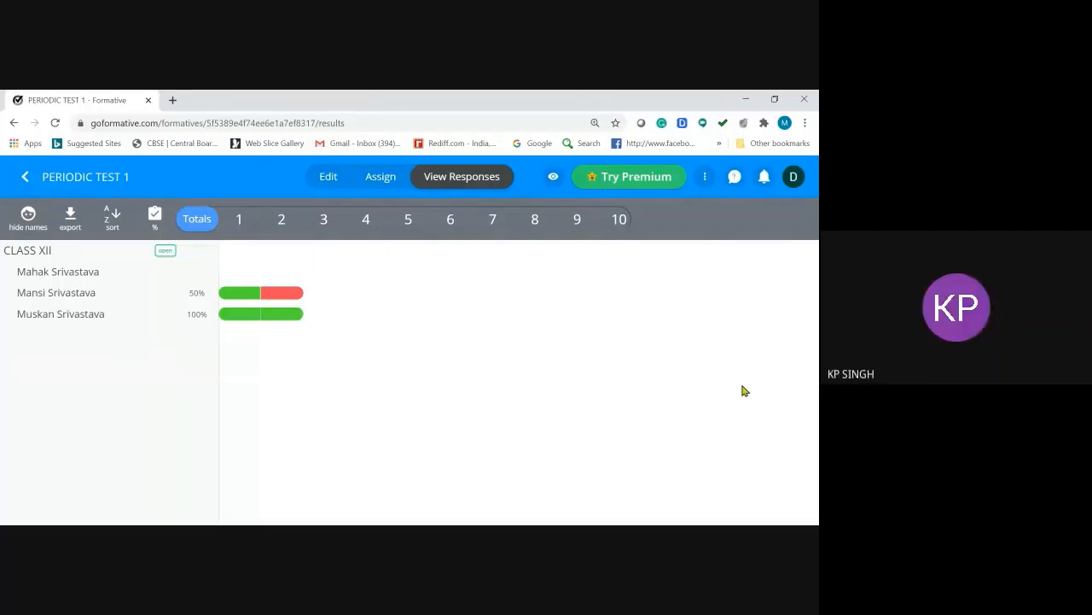
{"action": "left_click", "coordinate": [792, 177]}
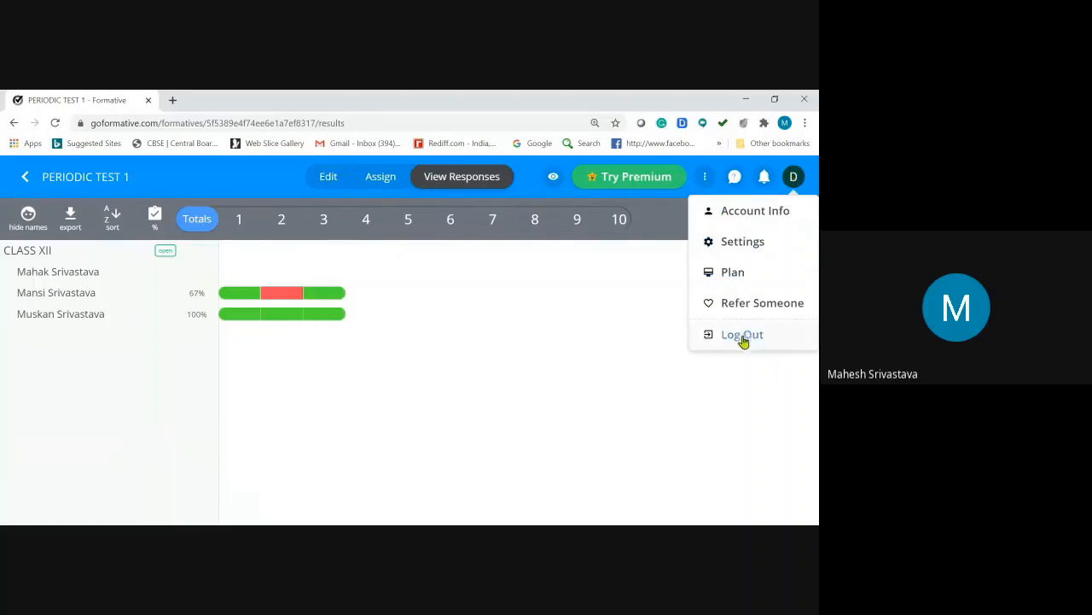
{"action": "left_click", "coordinate": [641, 399]}
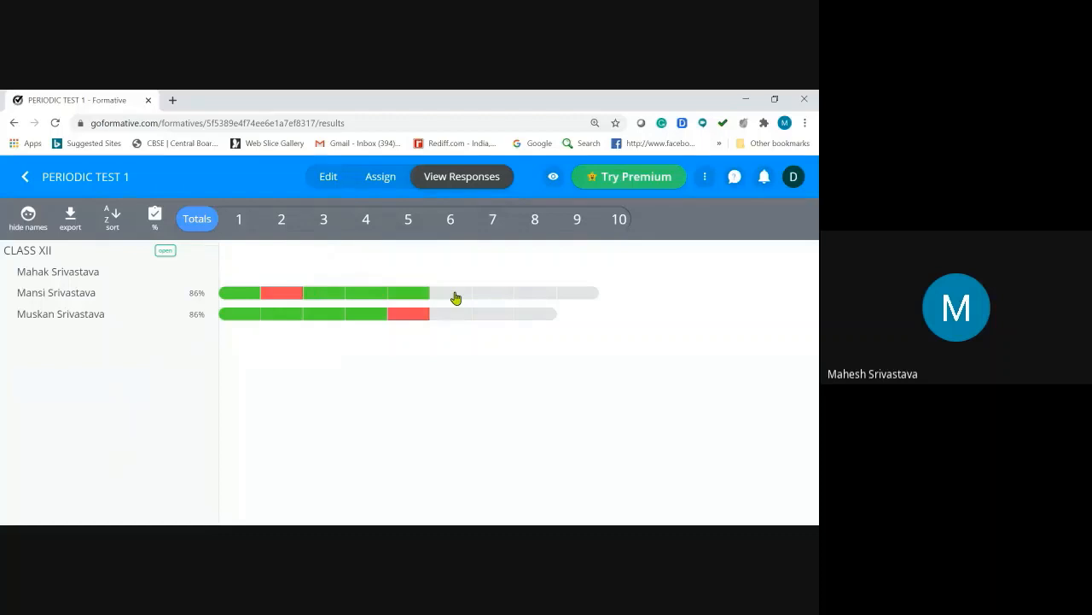
Step: Review the second CLASS XII student's answer to question 6 and score it 2 out of 2 points
{"action": "left_click", "coordinate": [456, 297]}
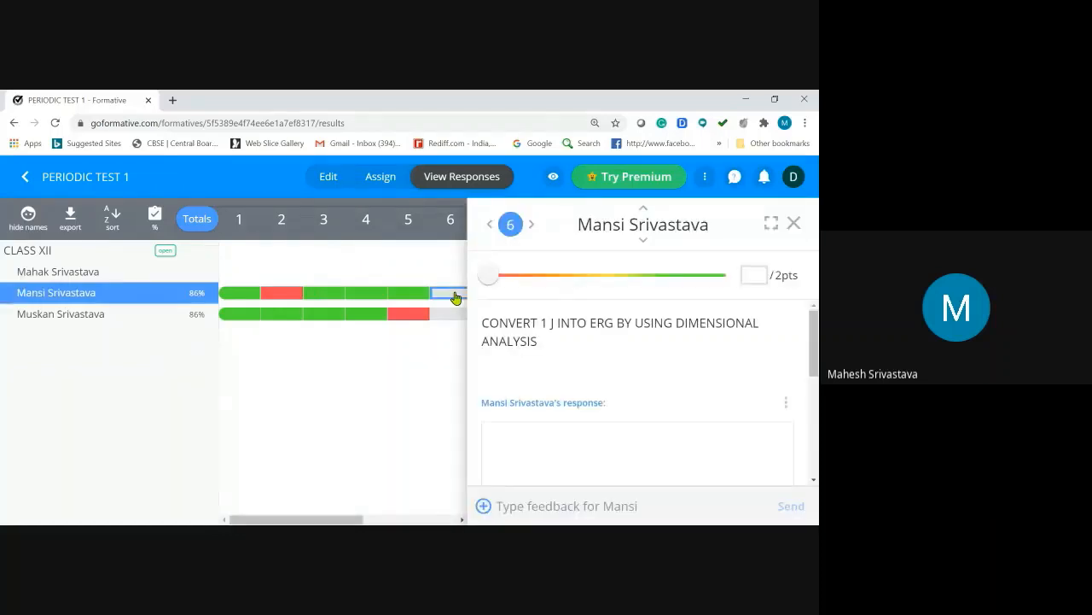
{"action": "scroll", "coordinate": [797, 362], "scroll_direction": "down", "scroll_amount": 2}
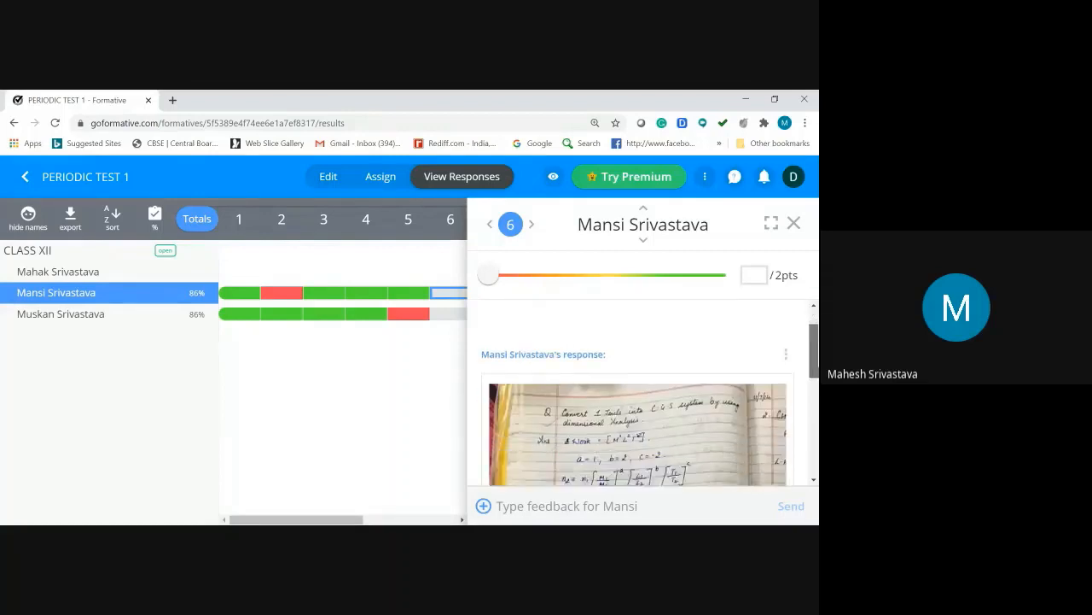
{"action": "scroll", "coordinate": [815, 408], "scroll_direction": "down", "scroll_amount": 3}
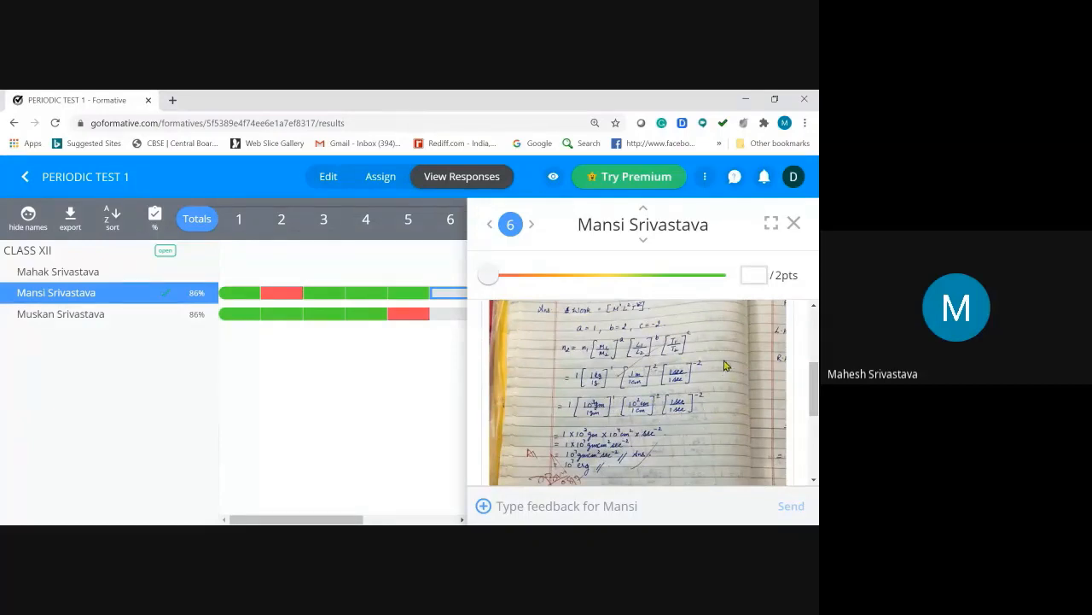
{"action": "left_click", "coordinate": [756, 275]}
{"action": "type", "text": "2"}
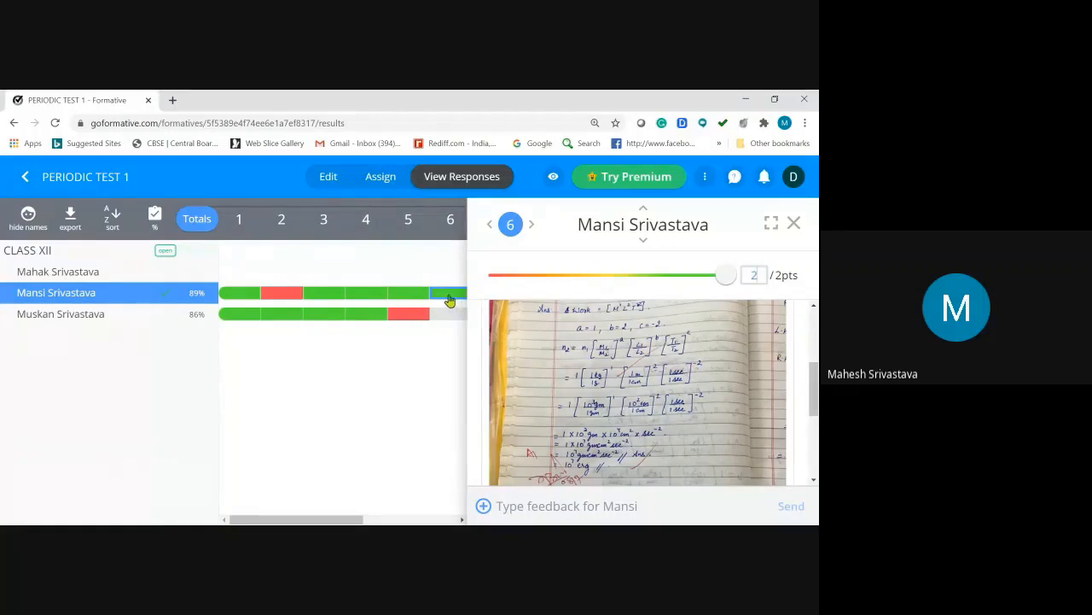
{"action": "left_click", "coordinate": [794, 223]}
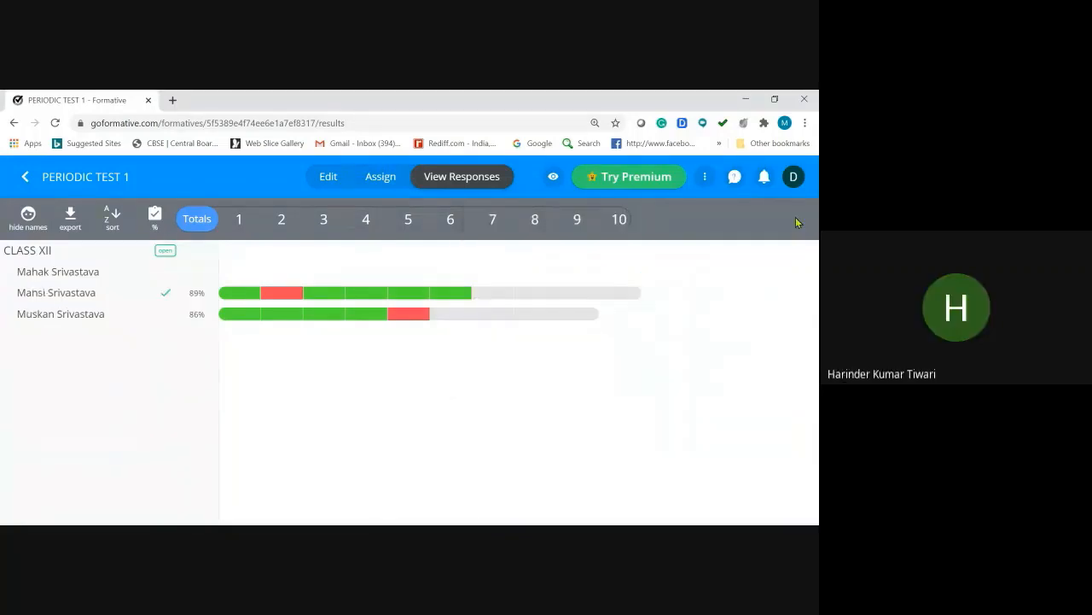
Step: Score the second CLASS XII student's answer to question 7 with 1 out of 2 points
{"action": "left_click", "coordinate": [488, 296]}
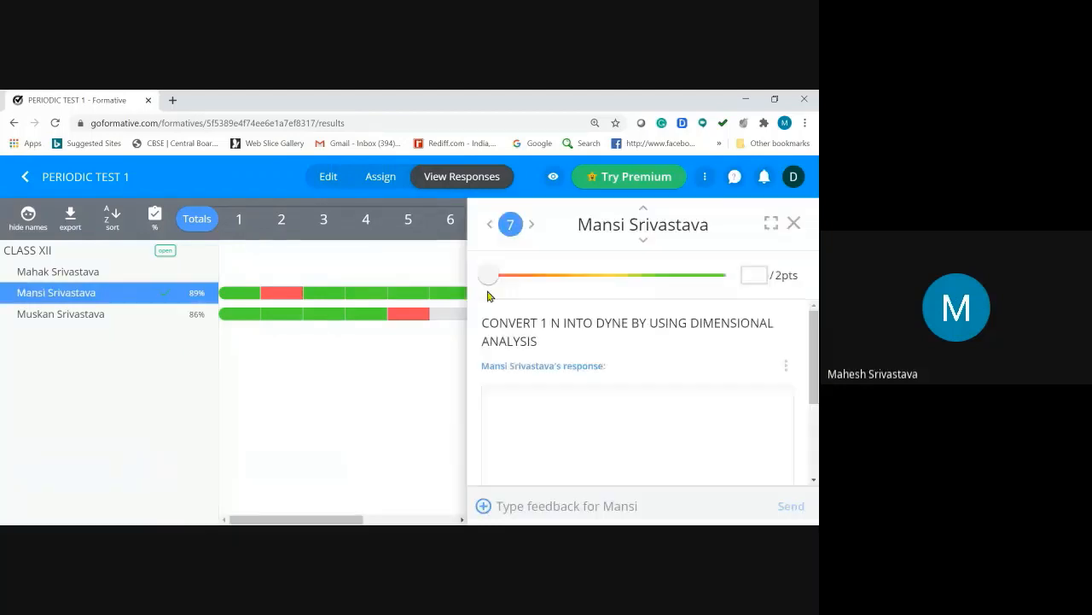
{"action": "left_click", "coordinate": [754, 275]}
{"action": "type", "text": "1"}
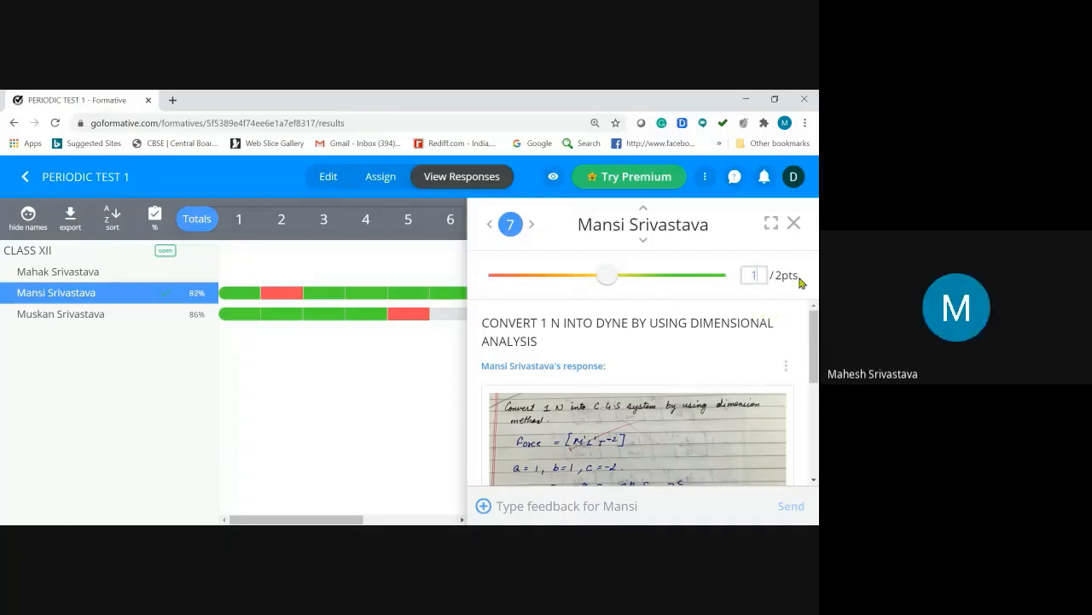
{"action": "left_click", "coordinate": [794, 224]}
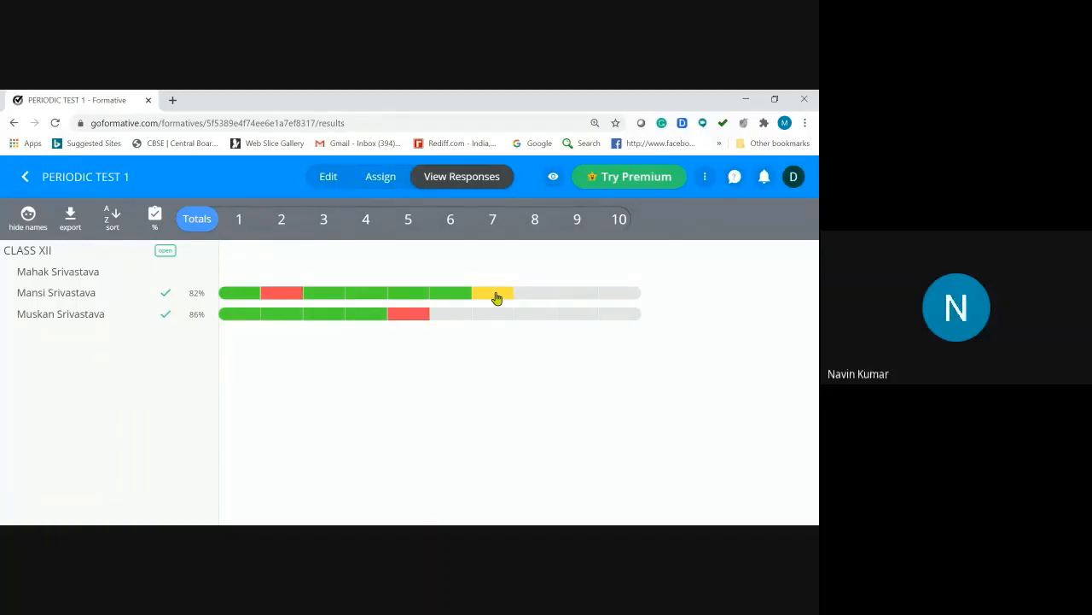
Step: Score the second CLASS XII student's Ohm's law graph in question 8 with 0 out of 2 points
{"action": "left_click", "coordinate": [524, 295]}
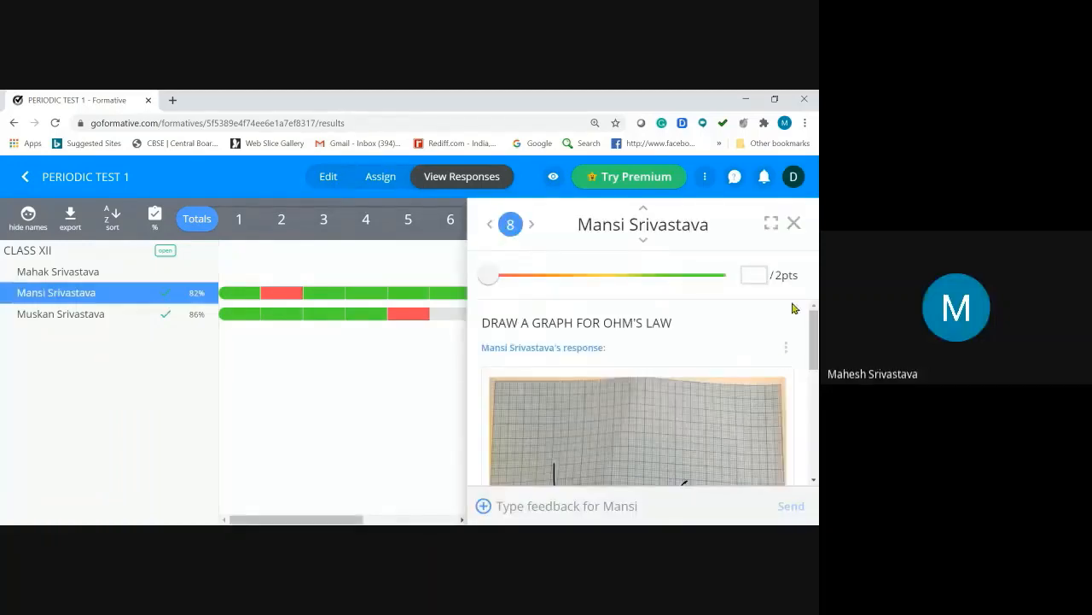
{"action": "left_click", "coordinate": [753, 271]}
{"action": "type", "text": "0"}
{"action": "left_click", "coordinate": [793, 224]}
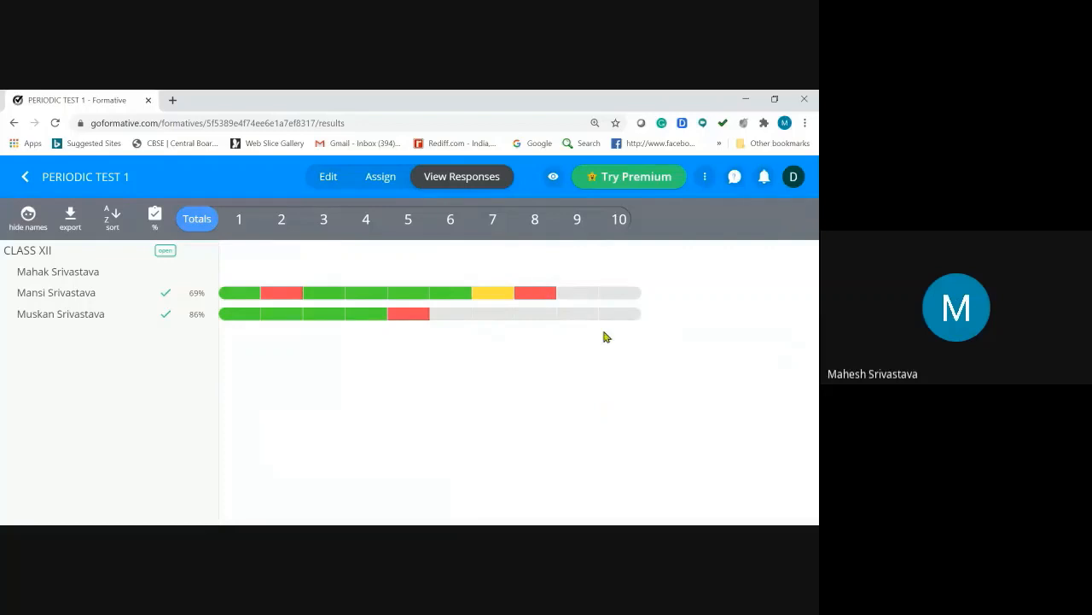
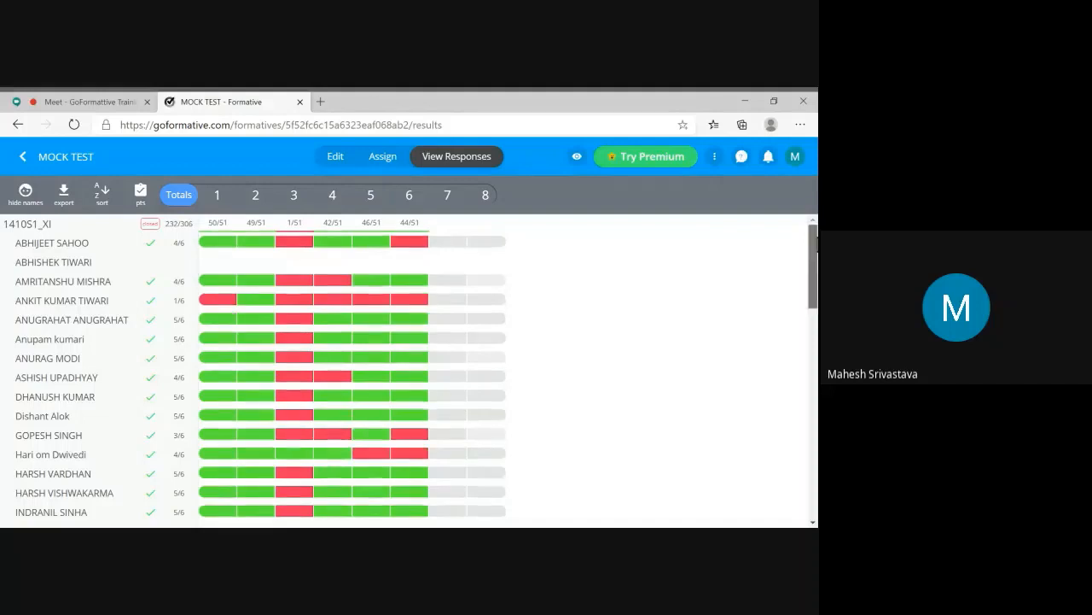
Step: Review the MOCK TEST results of class 1410S1_XI and open the first student's response to question 7
{"action": "scroll", "coordinate": [409, 367], "scroll_direction": "down", "scroll_amount": 5}
{"action": "scroll", "coordinate": [410, 367], "scroll_direction": "down", "scroll_amount": 5}
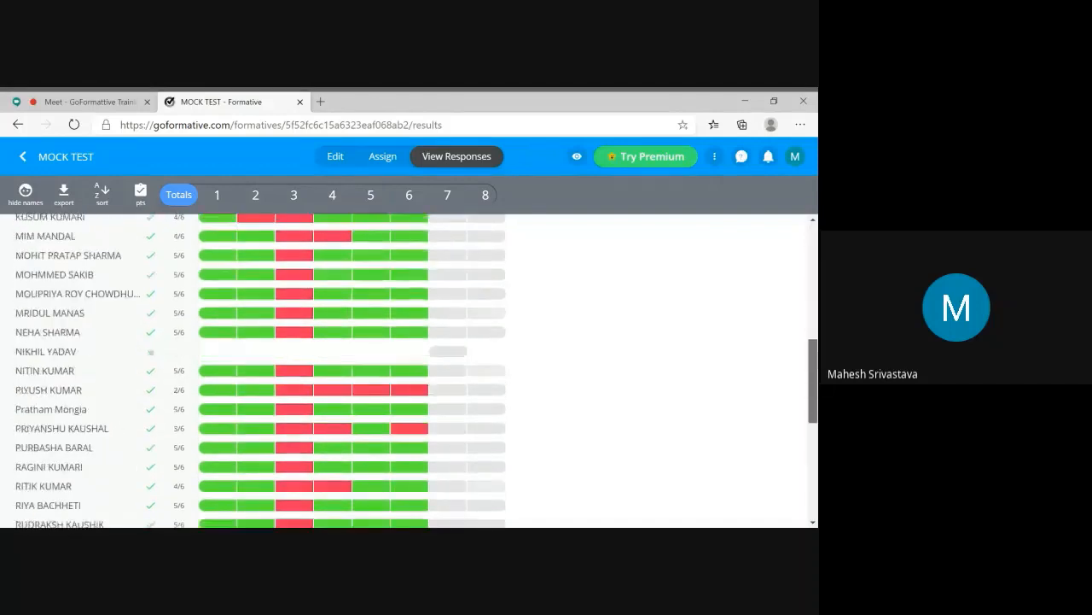
{"action": "scroll", "coordinate": [410, 367], "scroll_direction": "down", "scroll_amount": 1}
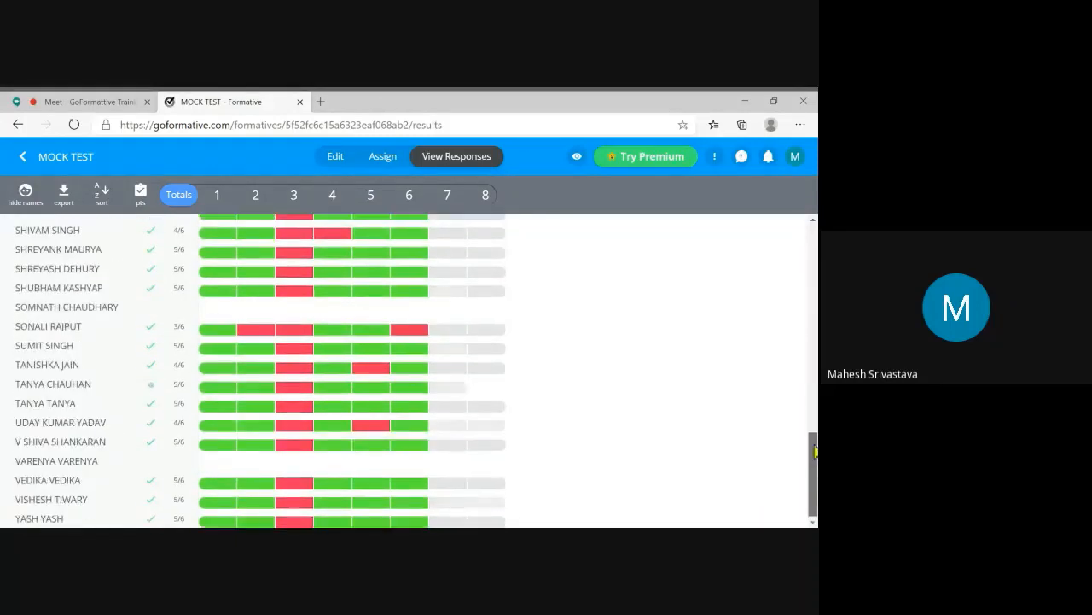
{"action": "scroll", "coordinate": [815, 290], "scroll_direction": "up", "scroll_amount": 7}
{"action": "scroll", "coordinate": [815, 290], "scroll_direction": "up", "scroll_amount": 3}
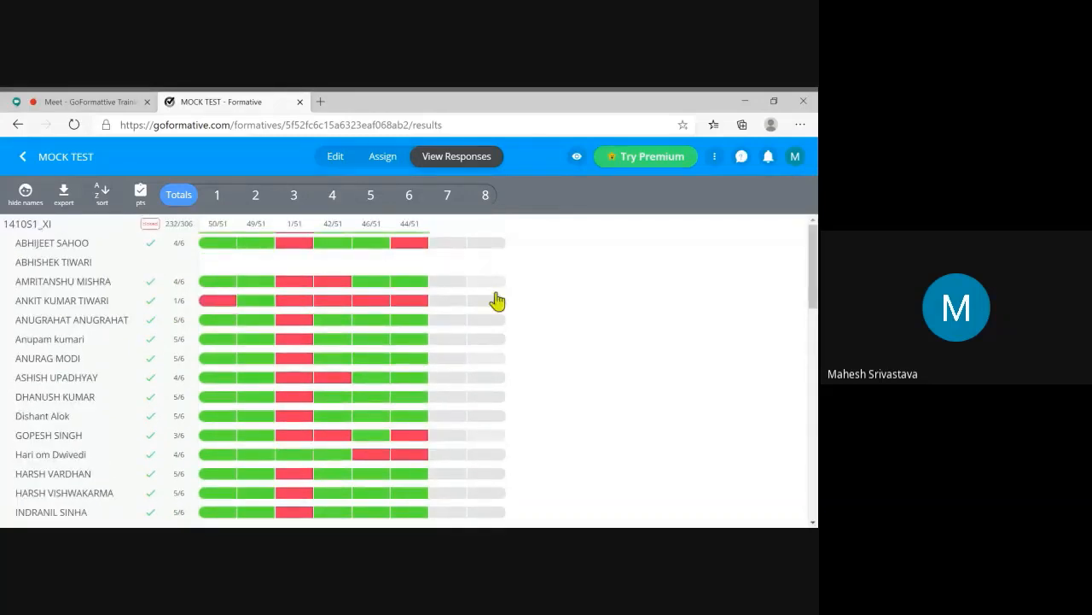
{"action": "left_click", "coordinate": [450, 245]}
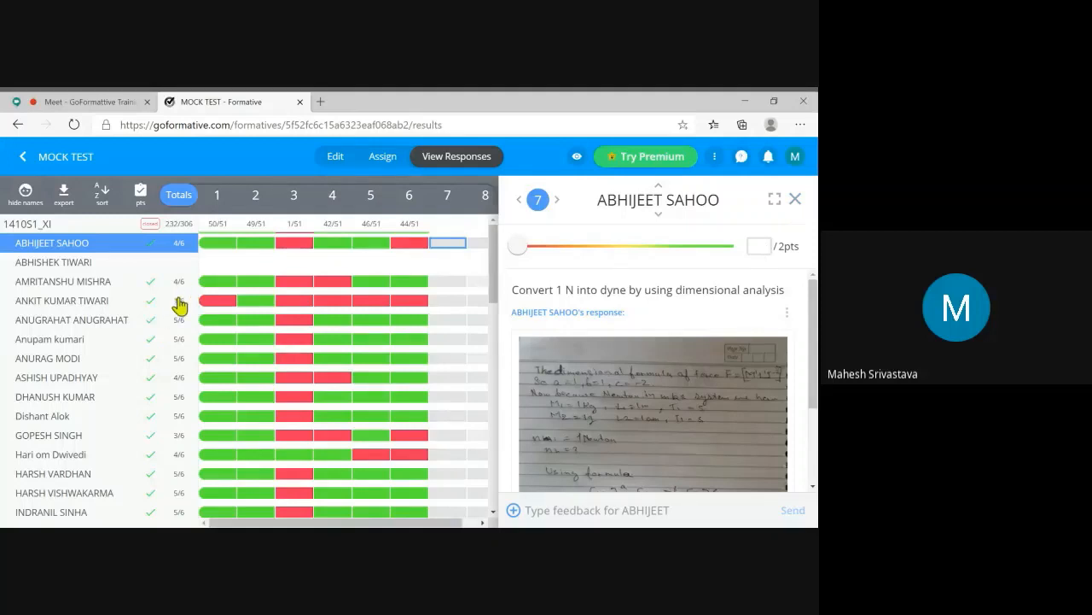
Step: View the MOCK TEST scores as percentages, return them to points, and check the options for exporting results
{"action": "left_click", "coordinate": [141, 195]}
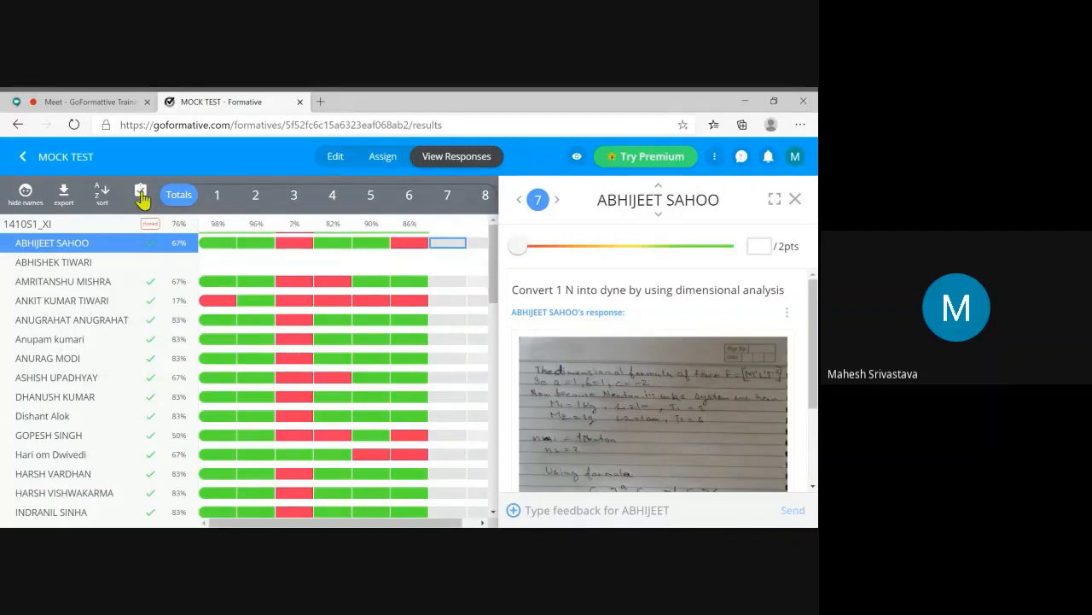
{"action": "left_click", "coordinate": [142, 198]}
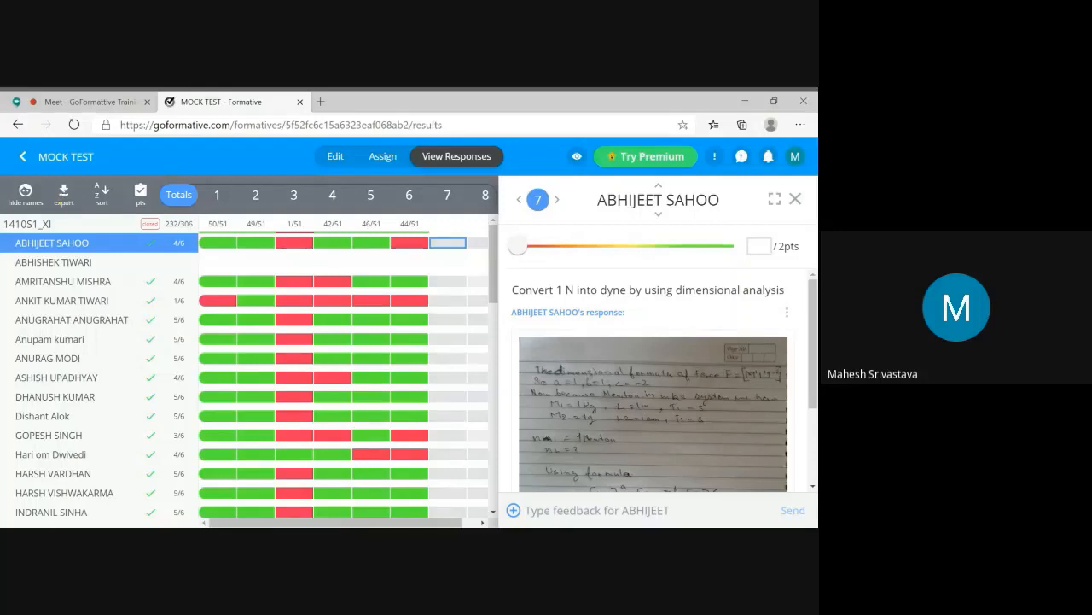
{"action": "left_click", "coordinate": [64, 196]}
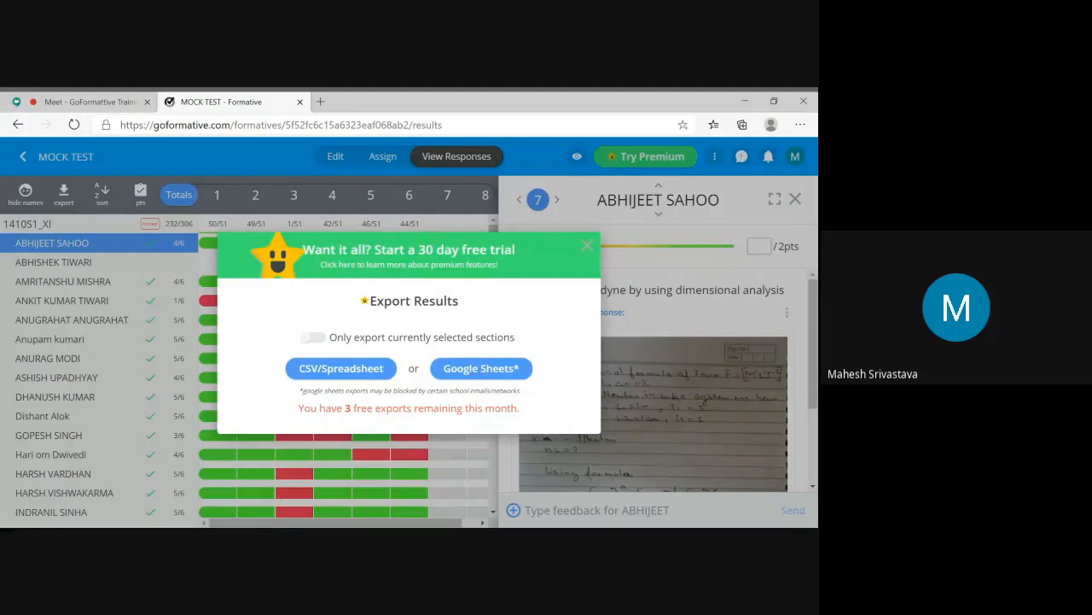
{"action": "left_click", "coordinate": [586, 246]}
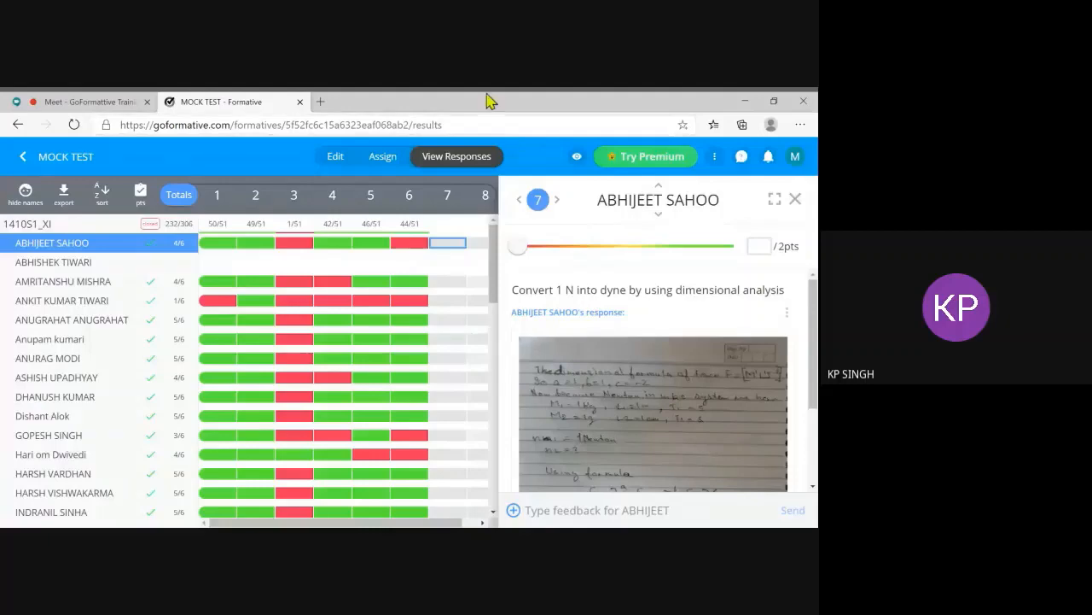
{"action": "left_click", "coordinate": [320, 101]}
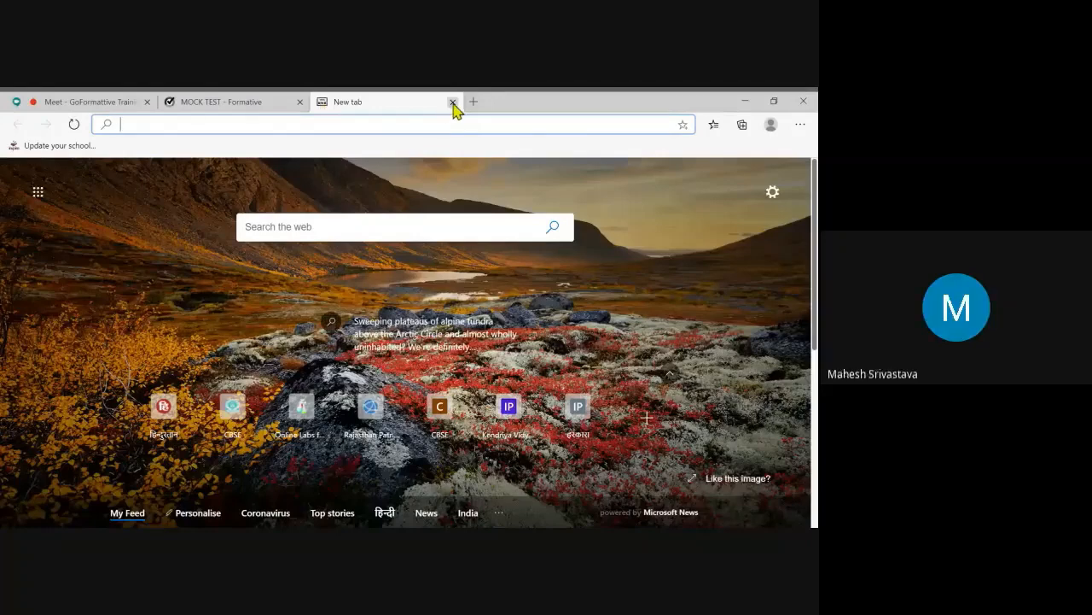
{"action": "left_click", "coordinate": [244, 105]}
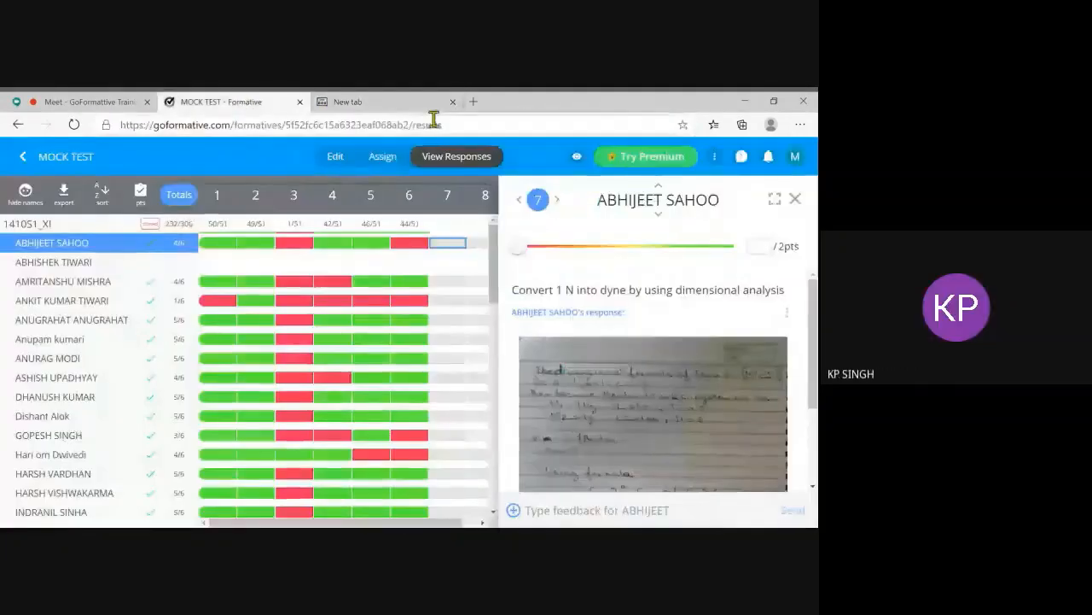
{"action": "left_click", "coordinate": [453, 101]}
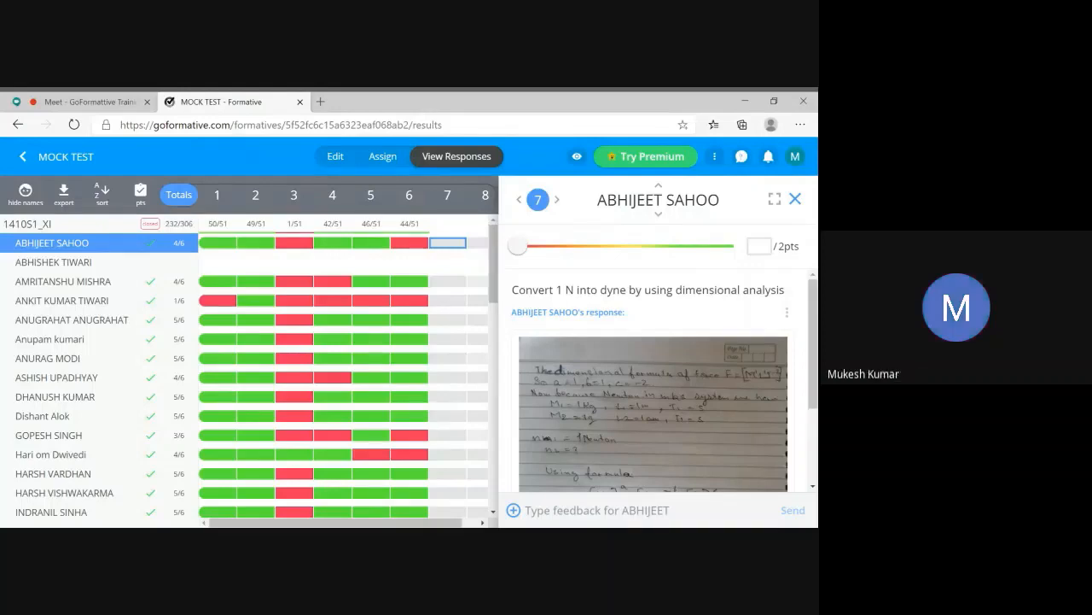
Step: Read through the first student's handwritten response to question 7 of the MOCK TEST
{"action": "scroll", "coordinate": [665, 379], "scroll_direction": "down", "scroll_amount": 1}
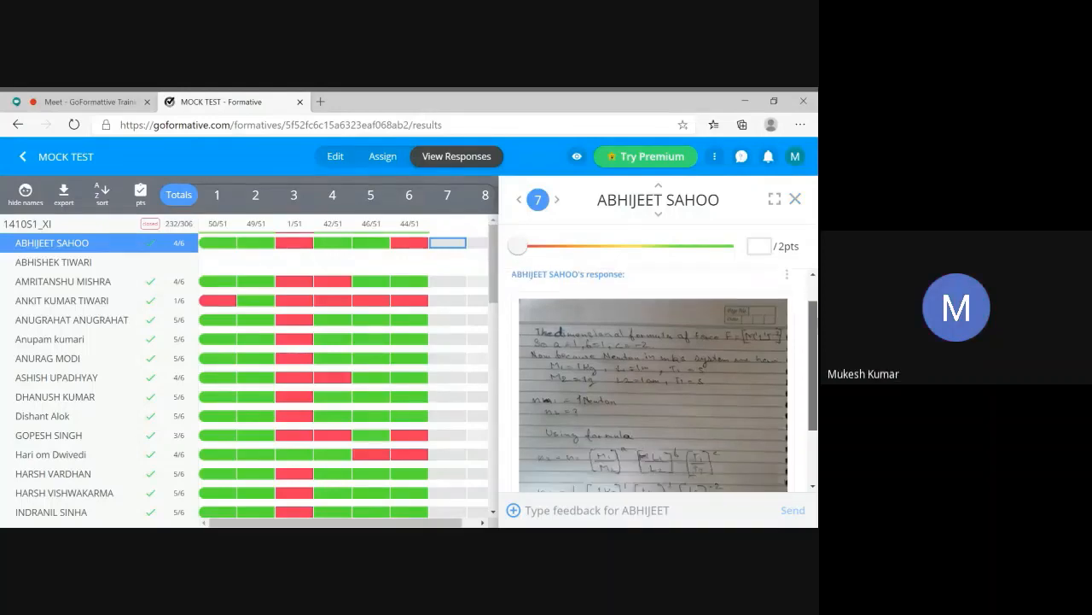
{"action": "scroll", "coordinate": [653, 380], "scroll_direction": "down", "scroll_amount": 2}
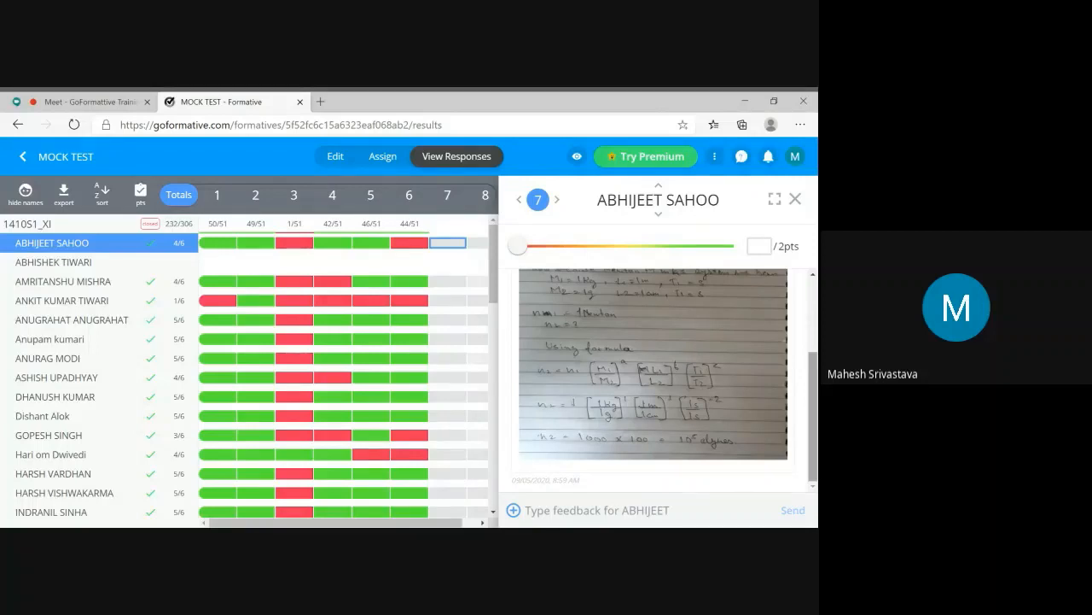
{"action": "scroll", "coordinate": [815, 294], "scroll_direction": "up", "scroll_amount": 3}
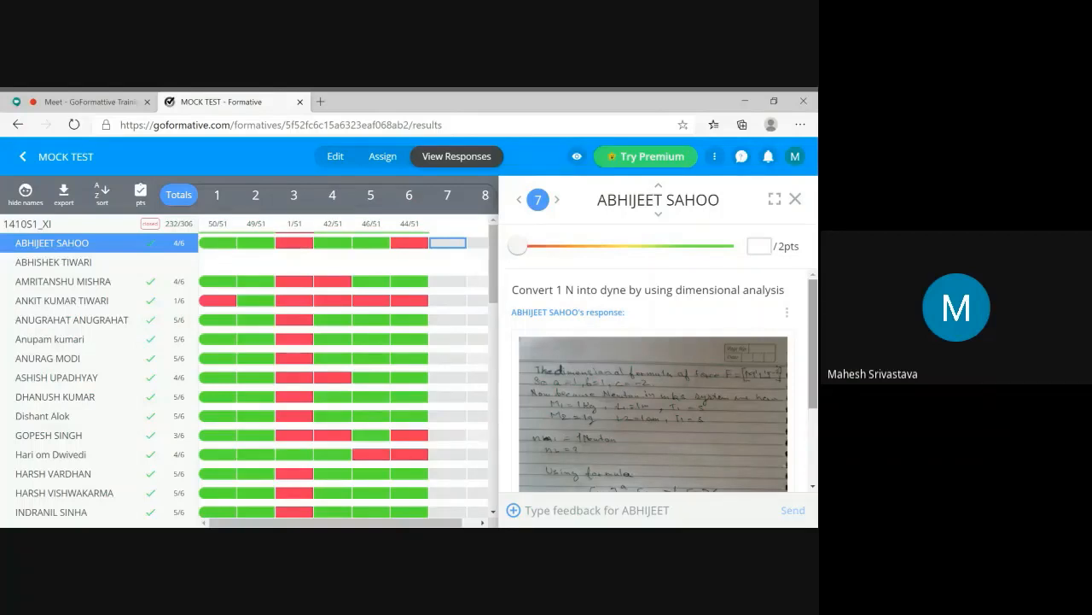
Step: Close the MOCK TEST results and stop presenting the screen in the Google Meet call
{"action": "left_click", "coordinate": [300, 101]}
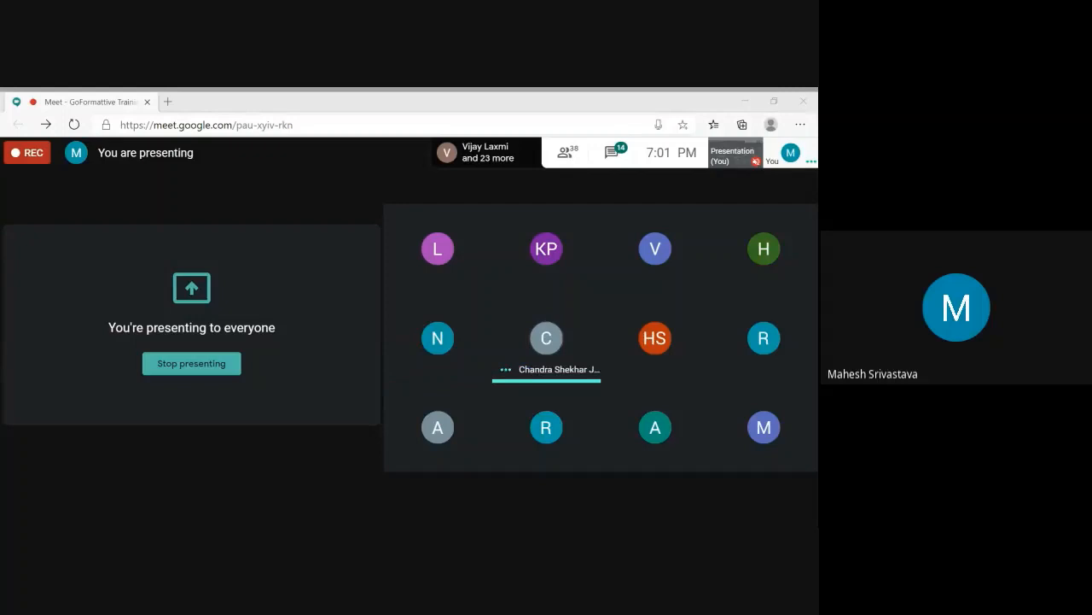
{"action": "mouse_move", "coordinate": [745, 515]}
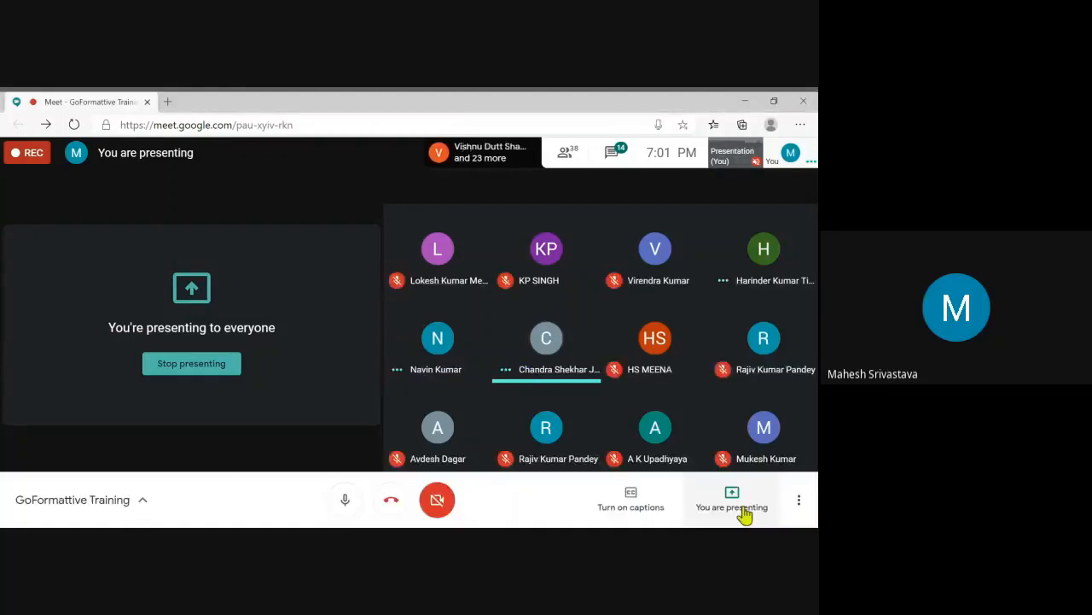
{"action": "left_click", "coordinate": [219, 366]}
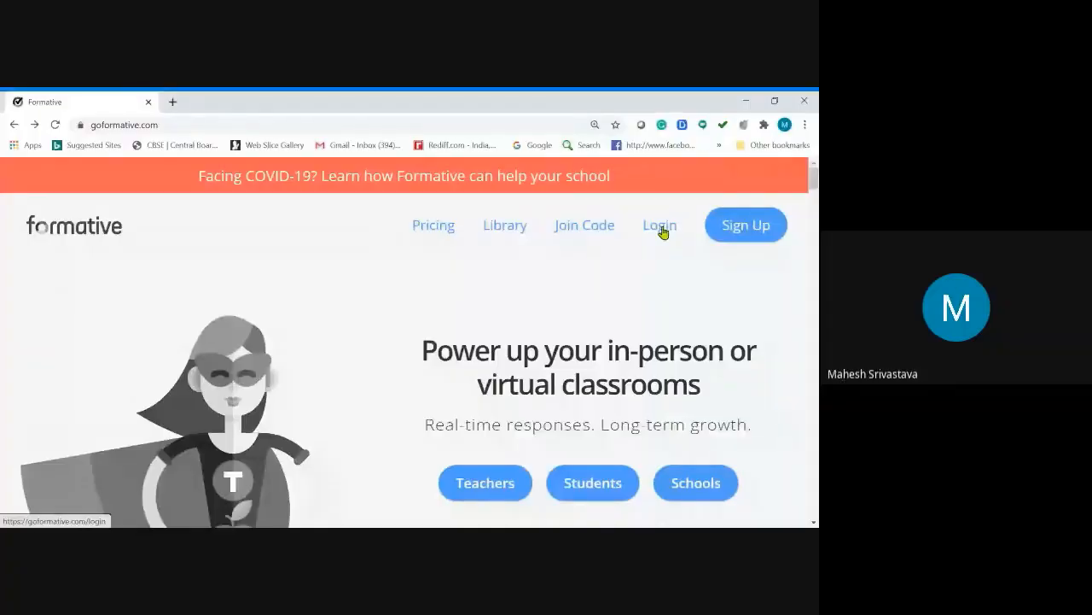
Step: Switch to Formative, log in with the student's Google account, and open PERIODIC TEST 1 to view its questions
{"action": "left_click", "coordinate": [662, 228]}
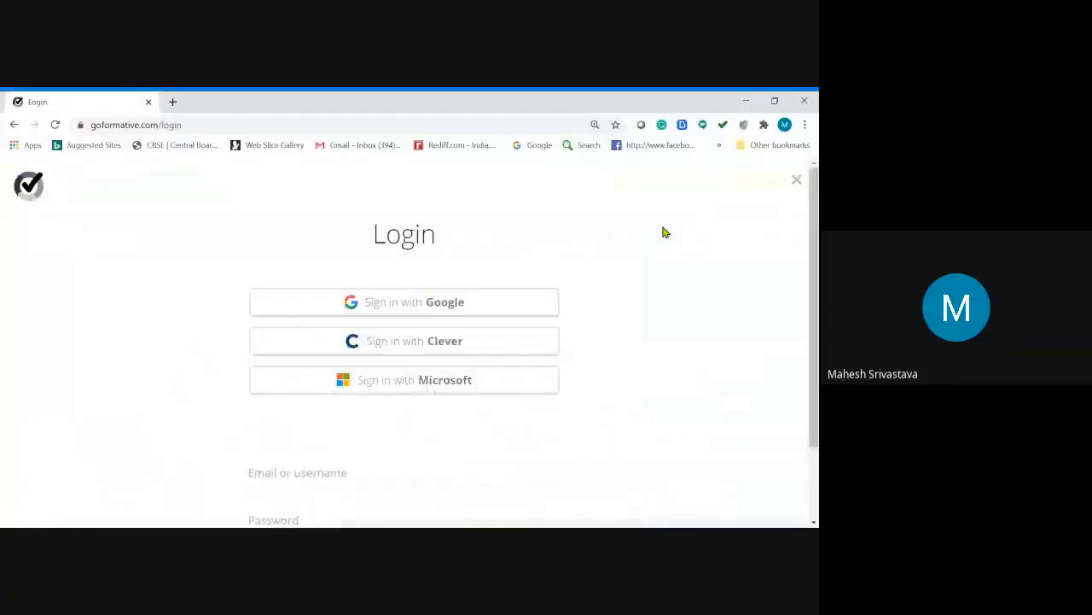
{"action": "left_click", "coordinate": [405, 302]}
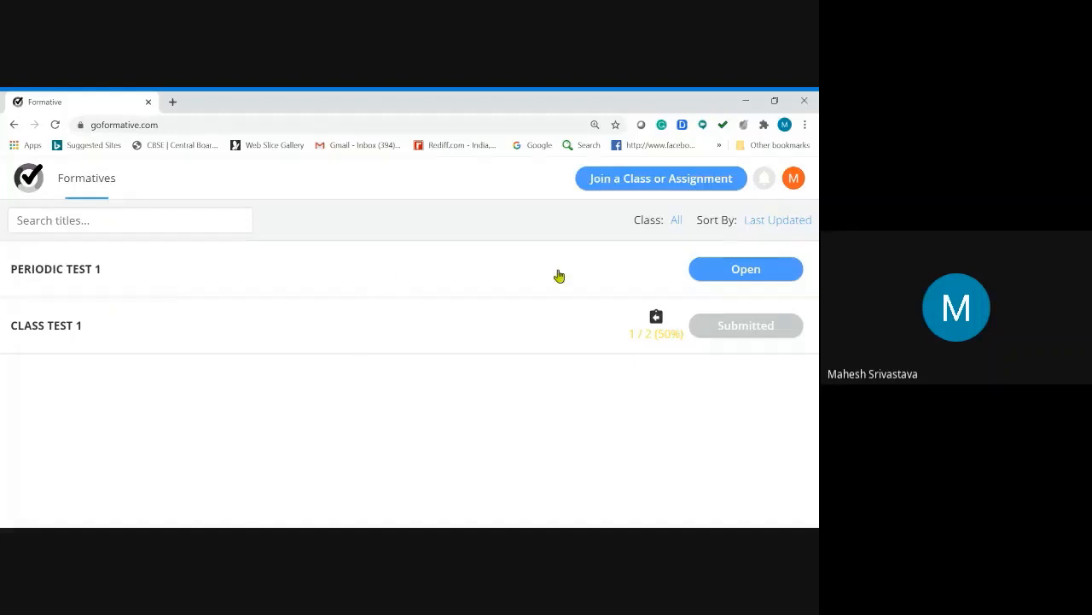
{"action": "left_click", "coordinate": [742, 269]}
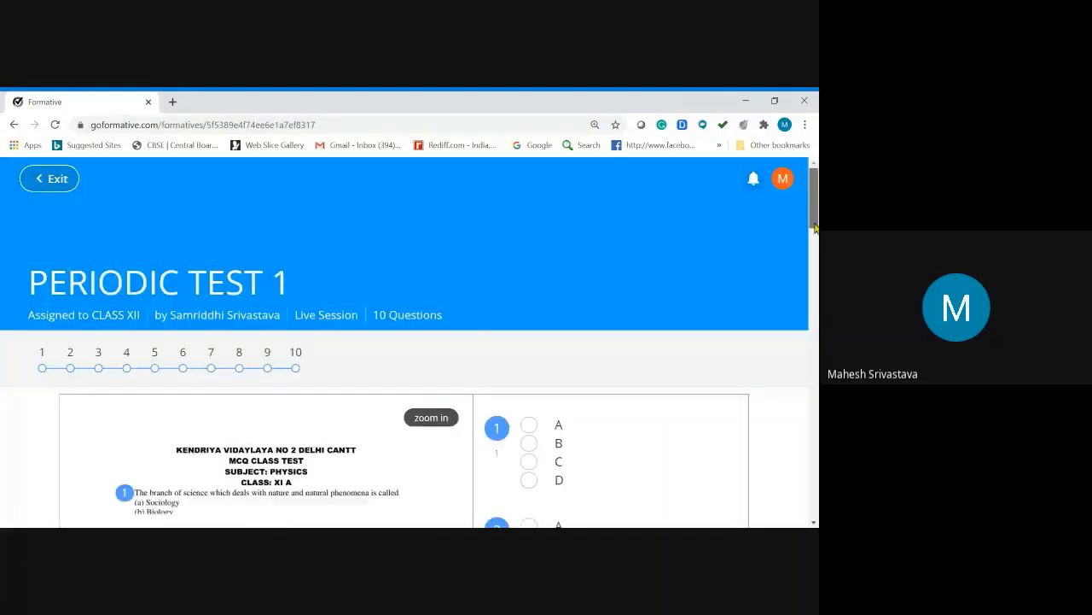
{"action": "left_click_drag", "start_coordinate": [815, 226], "coordinate": [810, 250]}
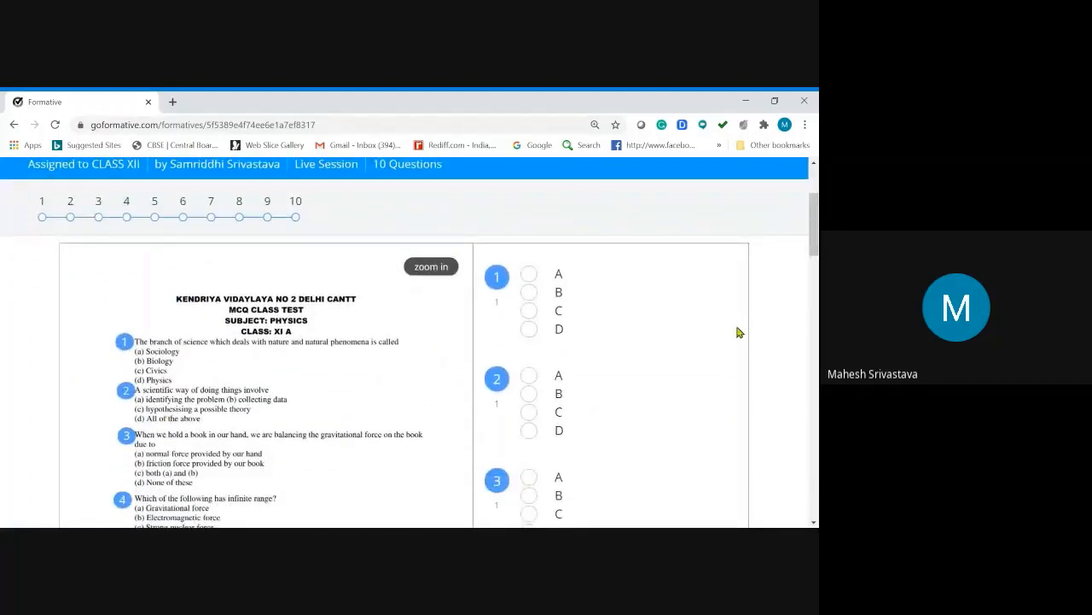
{"action": "left_click_drag", "start_coordinate": [816, 245], "coordinate": [817, 258]}
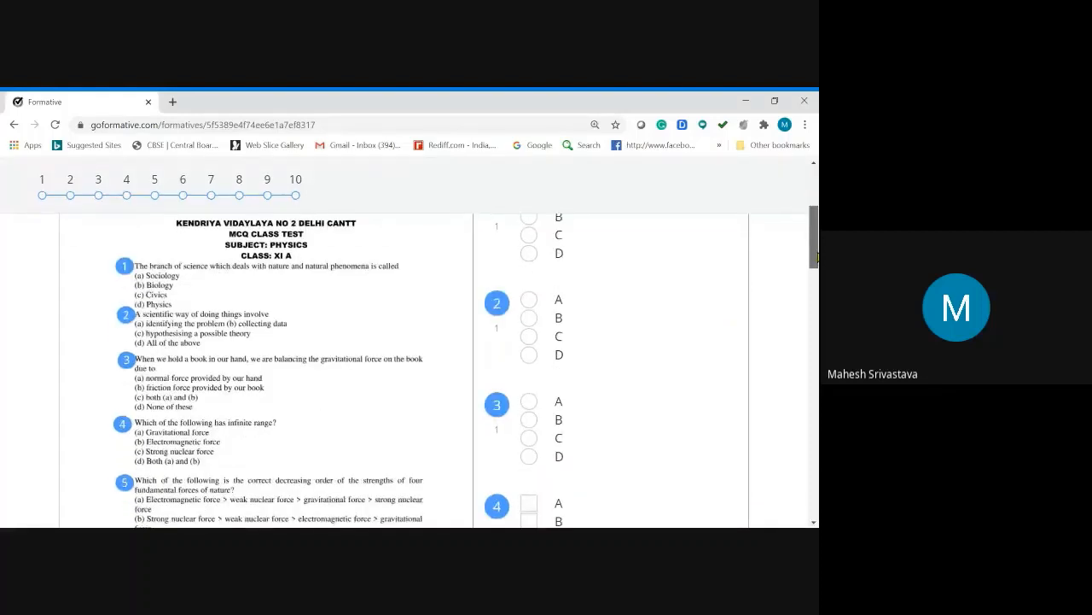
Step: Log the student out of Formative from the PERIODIC TEST 1 page
{"action": "left_click_drag", "start_coordinate": [817, 256], "coordinate": [802, 199]}
{"action": "left_click", "coordinate": [783, 178]}
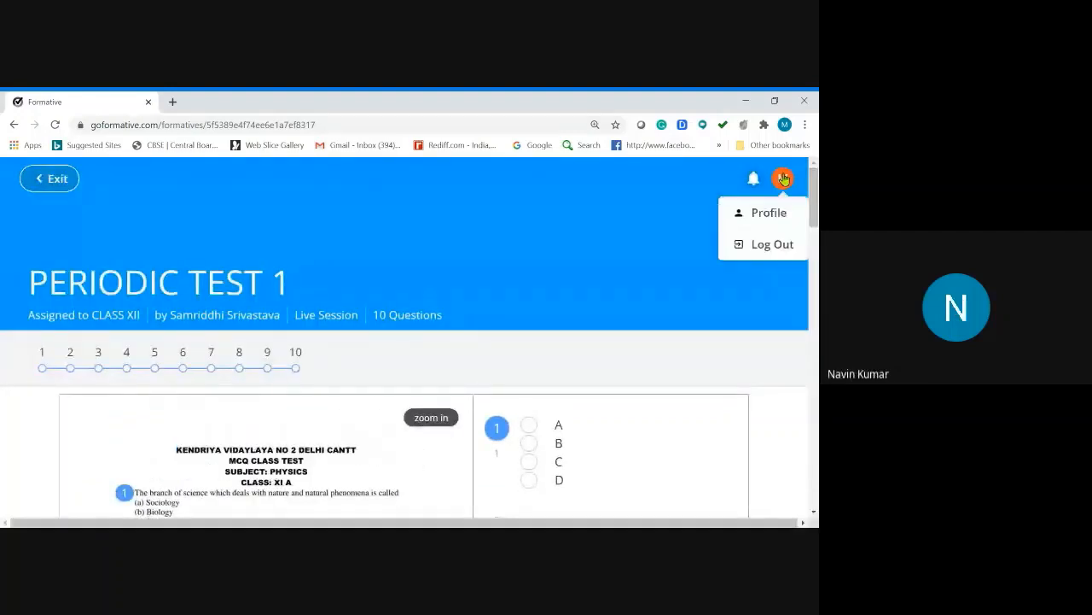
{"action": "left_click", "coordinate": [773, 245]}
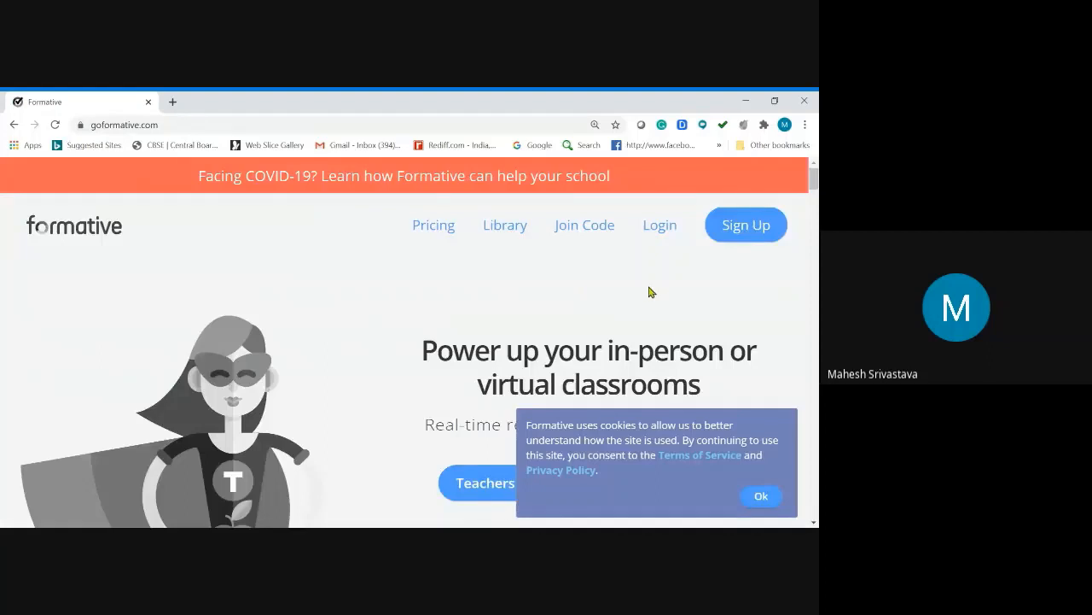
Step: Search Google for "gmail sign in" in a new browser tab and open the Google Accounts sign-in result
{"action": "left_click", "coordinate": [172, 103]}
{"action": "left_click", "coordinate": [166, 119]}
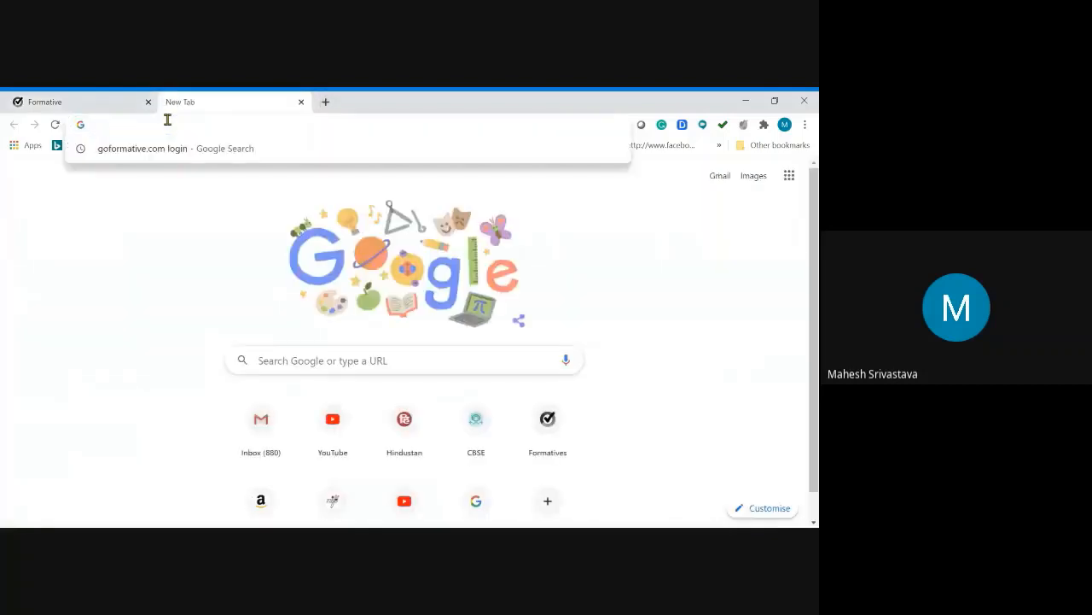
{"action": "type", "text": "GMAIL"}
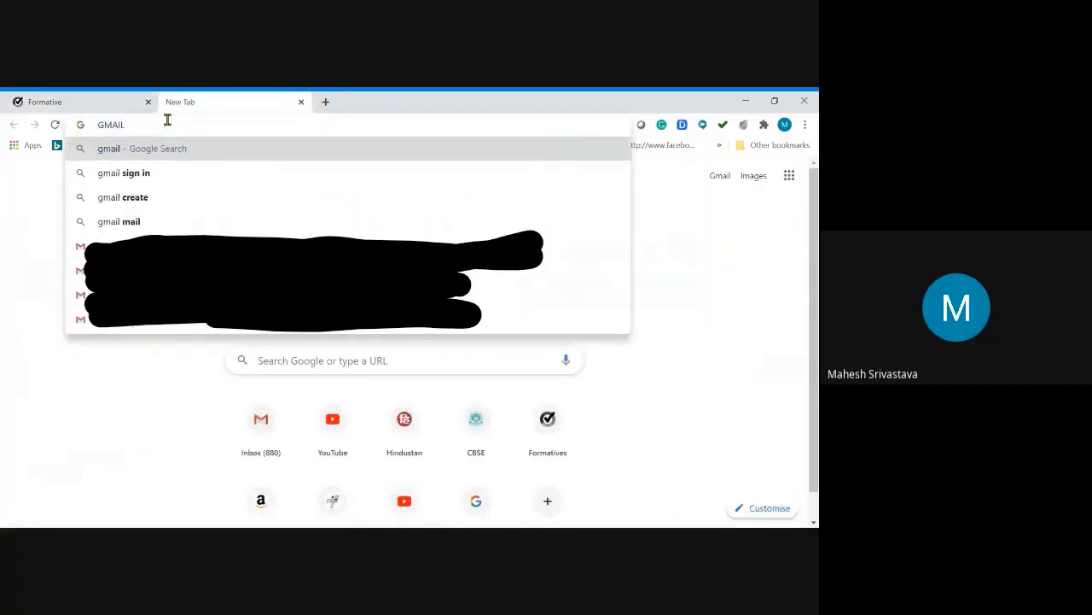
{"action": "left_click", "coordinate": [131, 176]}
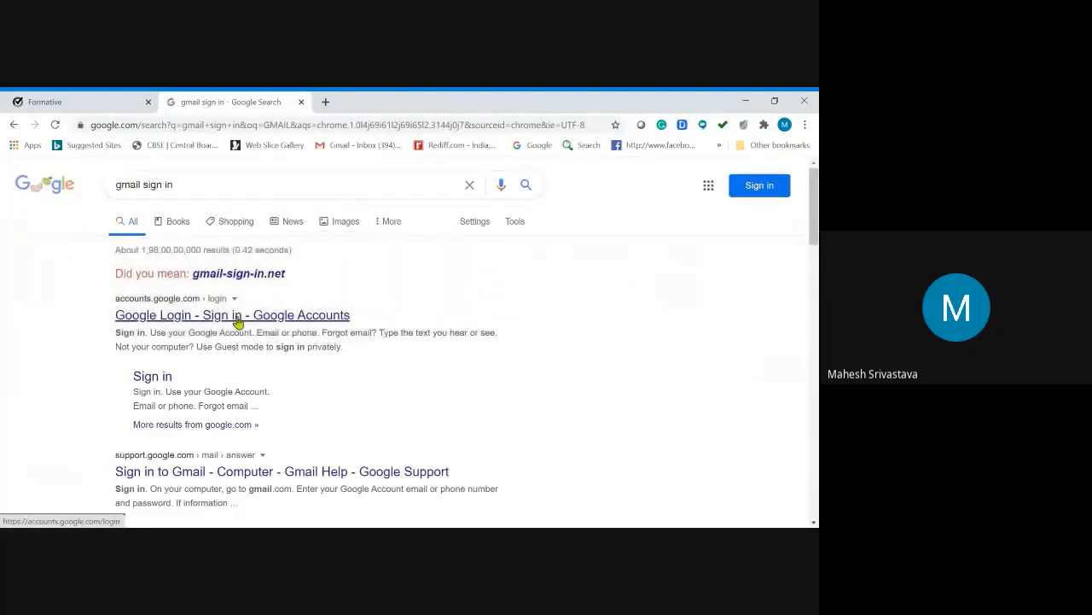
{"action": "left_click", "coordinate": [238, 322]}
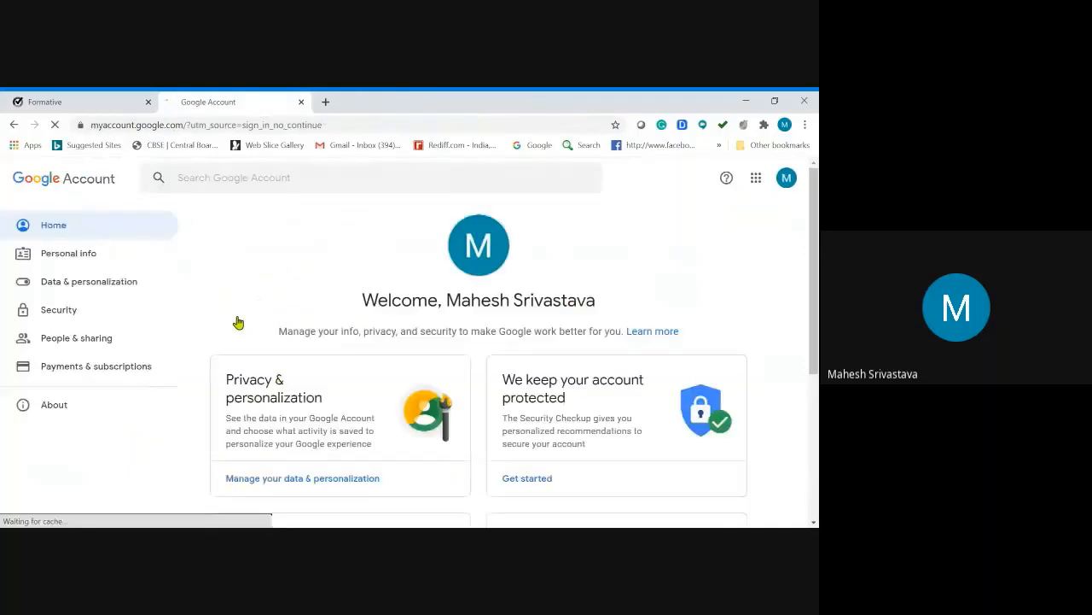
Step: Switch to the student's Google account and open its Gmail inbox
{"action": "left_click", "coordinate": [756, 177]}
{"action": "left_click", "coordinate": [786, 178]}
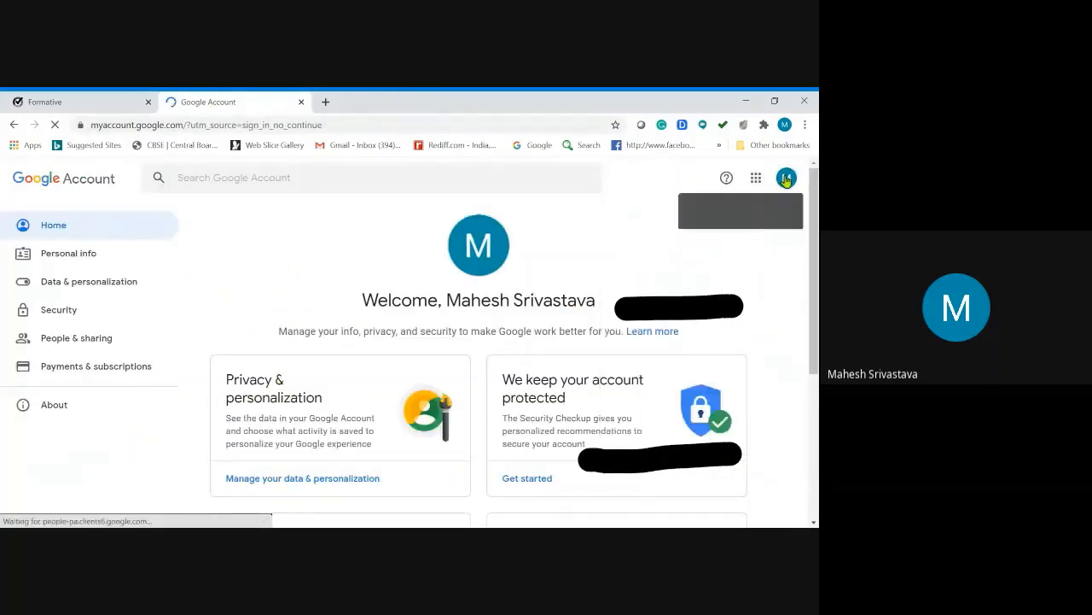
{"action": "left_click", "coordinate": [786, 178]}
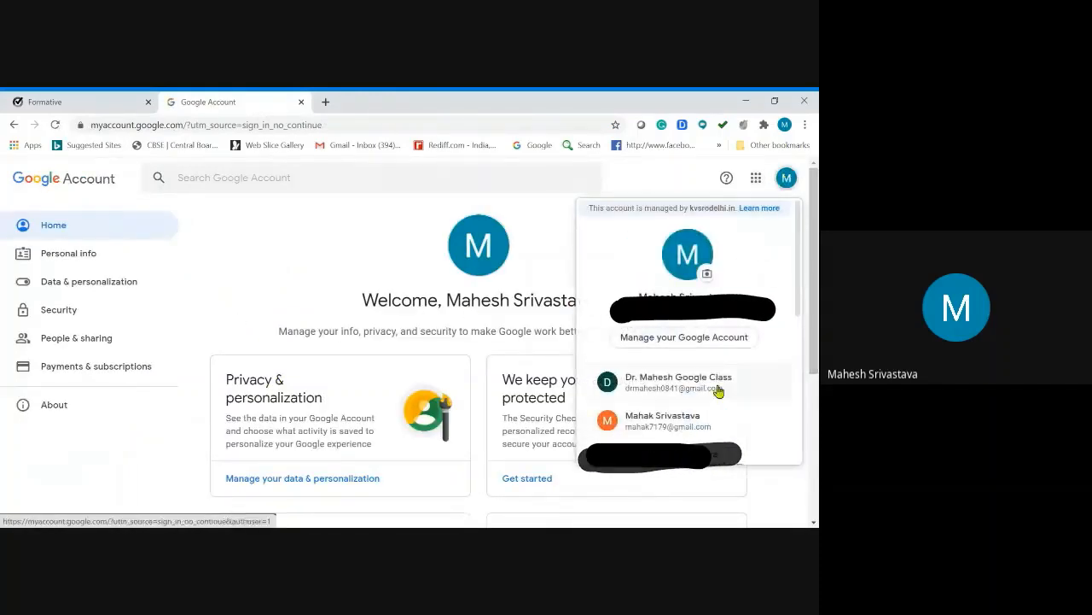
{"action": "left_click", "coordinate": [688, 419]}
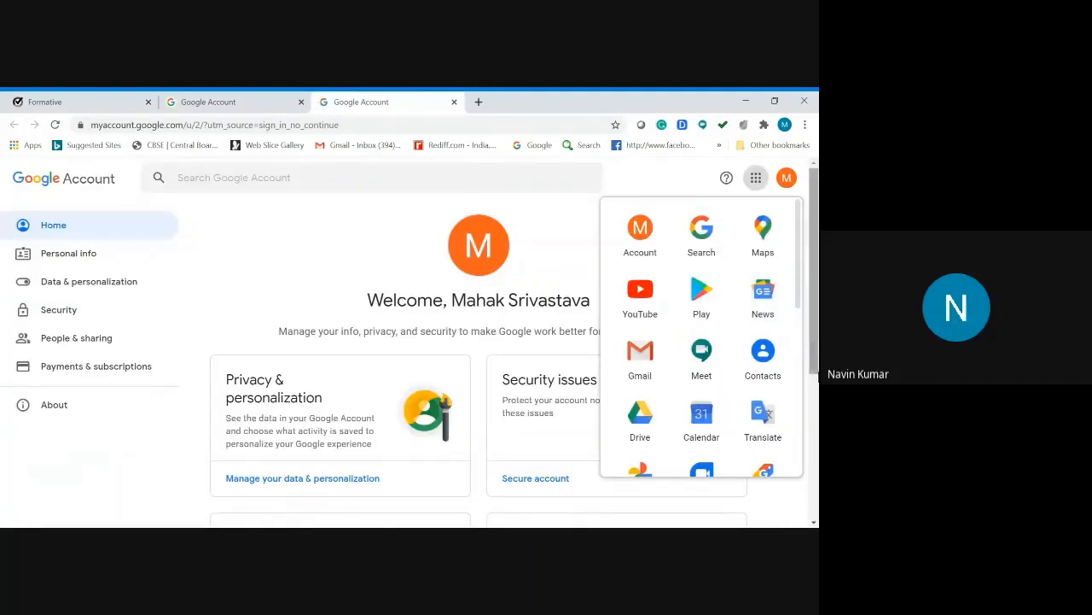
{"action": "left_click", "coordinate": [645, 354]}
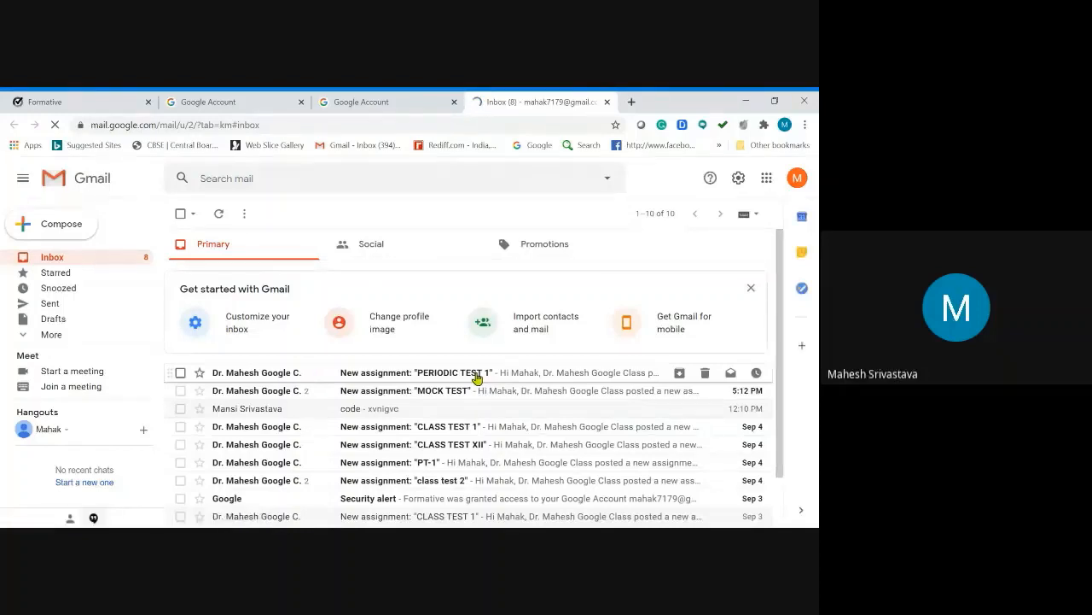
Step: Read the "PERIODIC TEST 1" new assignment email and open the assignment in Google Classroom from it
{"action": "left_click", "coordinate": [476, 376]}
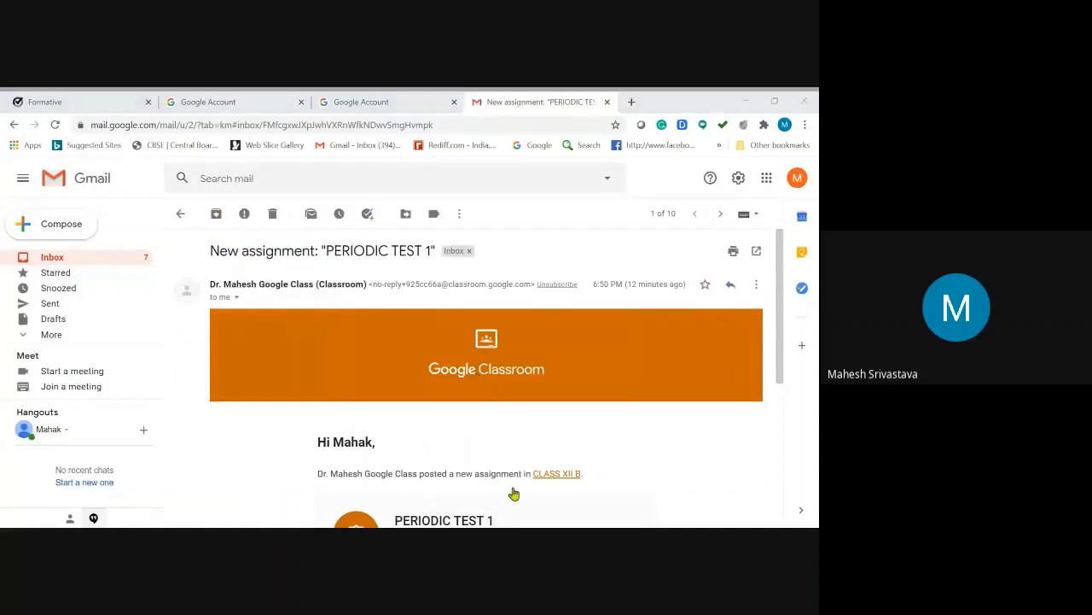
{"action": "left_click_drag", "start_coordinate": [781, 331], "coordinate": [781, 422]}
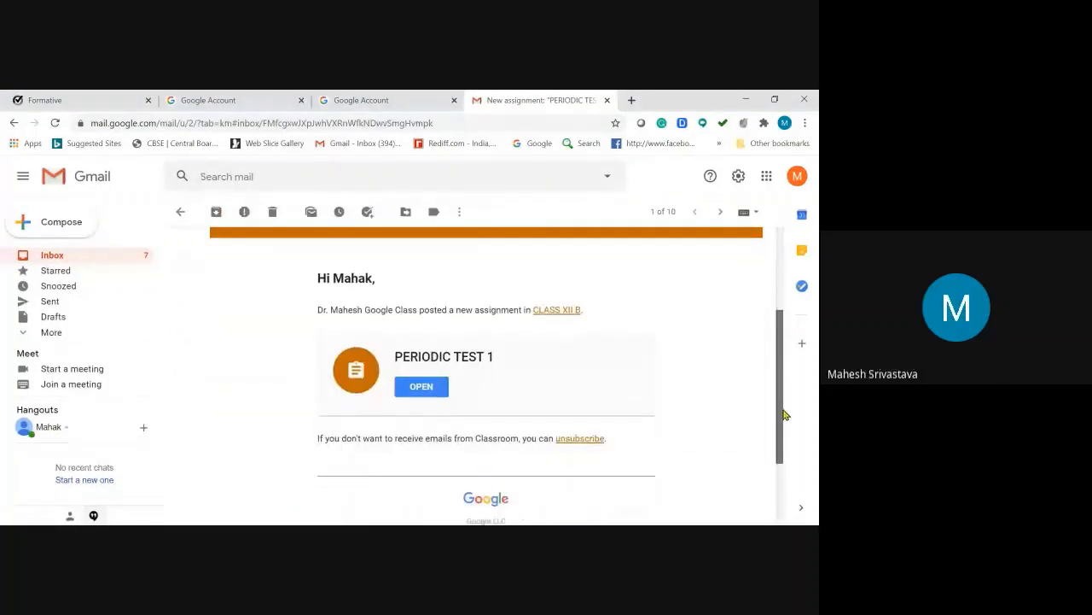
{"action": "left_click", "coordinate": [416, 389]}
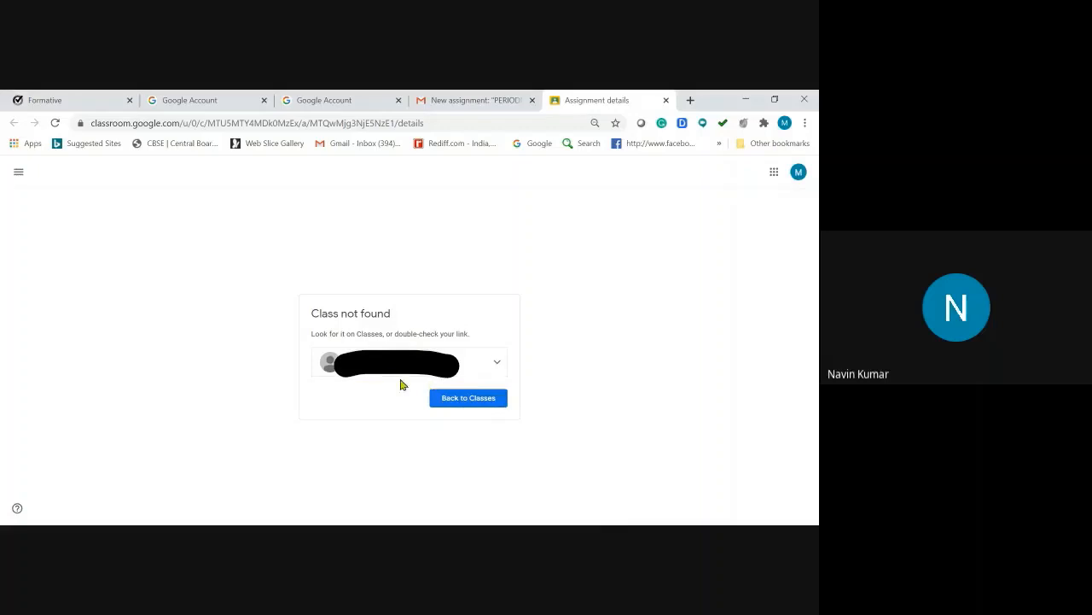
Step: Change the Google Classroom account to the teacher's class account, and from there to the student's account
{"action": "left_click", "coordinate": [498, 365]}
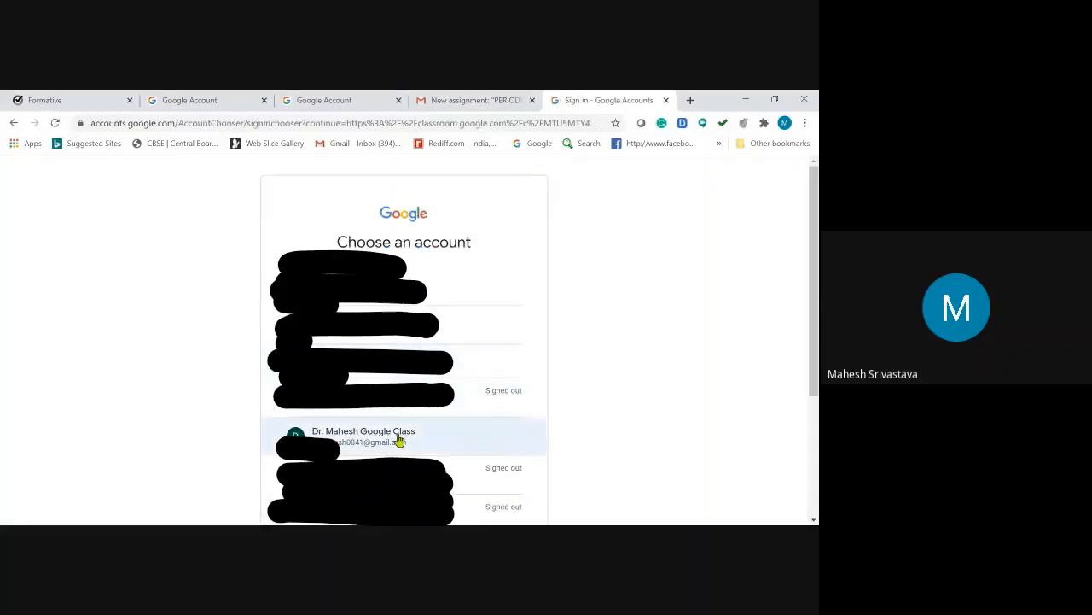
{"action": "left_click", "coordinate": [399, 439]}
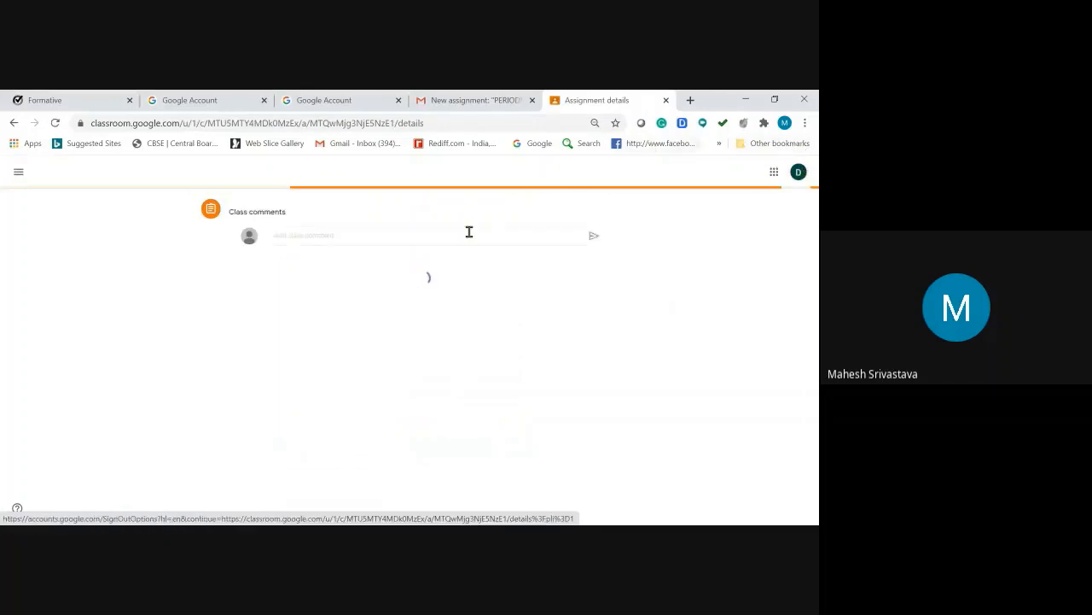
{"action": "left_click", "coordinate": [798, 171]}
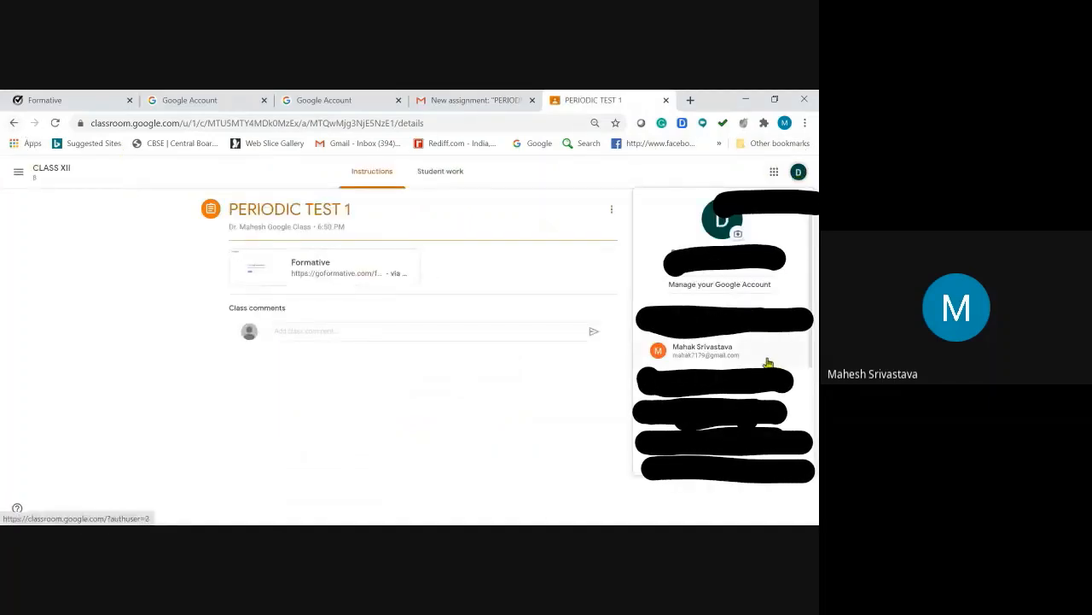
{"action": "left_click", "coordinate": [723, 352]}
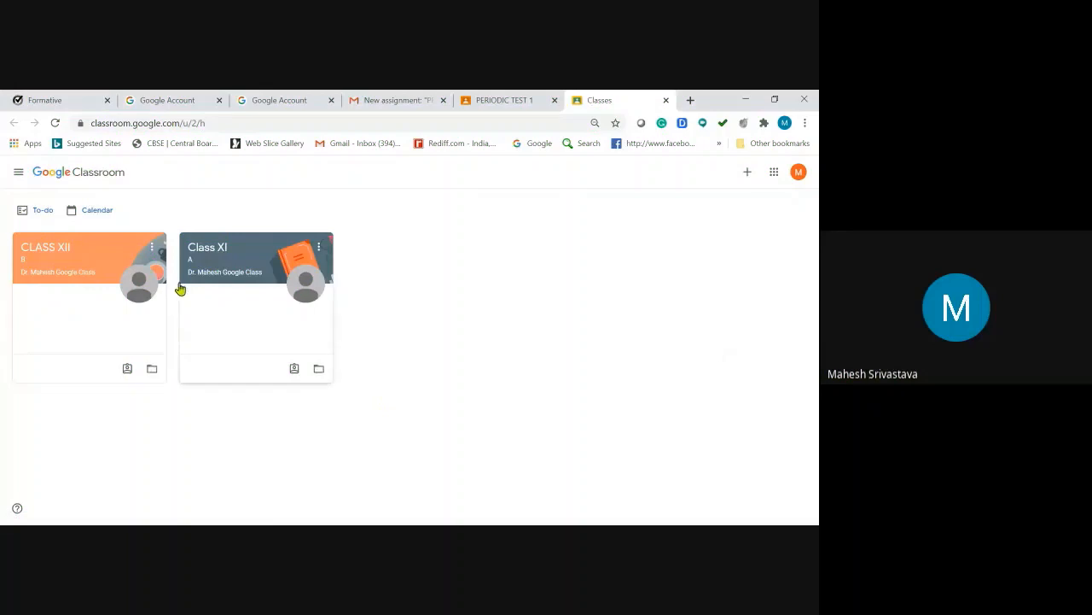
Step: Open the PERIODIC TEST 1 assignment in CLASS XII and follow its attached Formative link
{"action": "left_click", "coordinate": [85, 255]}
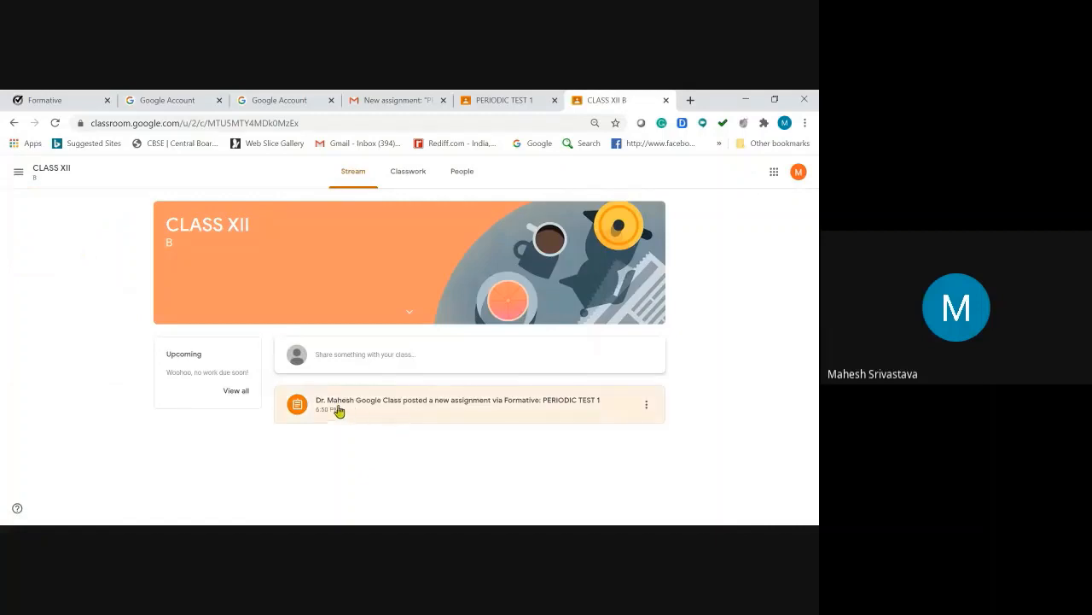
{"action": "left_click", "coordinate": [493, 406]}
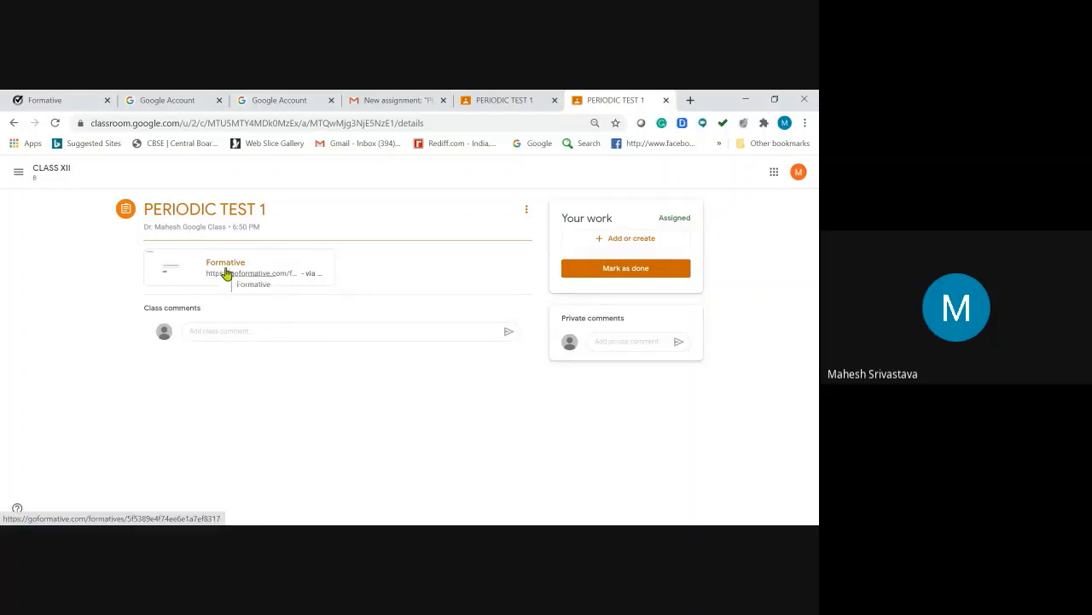
{"action": "left_click", "coordinate": [227, 273]}
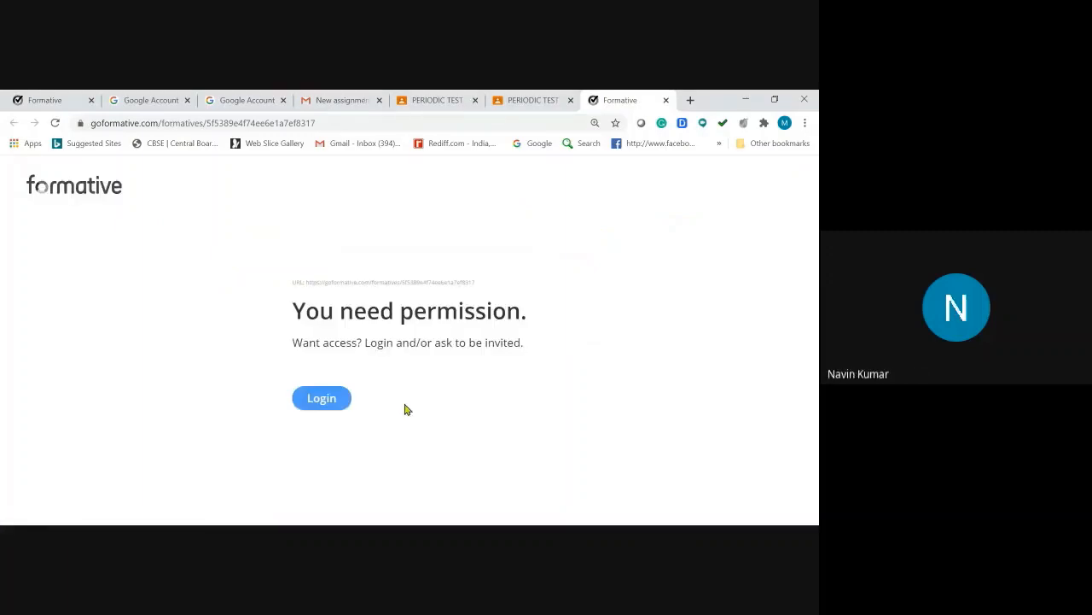
Step: Log in to Formative with the student's Google account to open PERIODIC TEST 1
{"action": "left_click", "coordinate": [322, 398]}
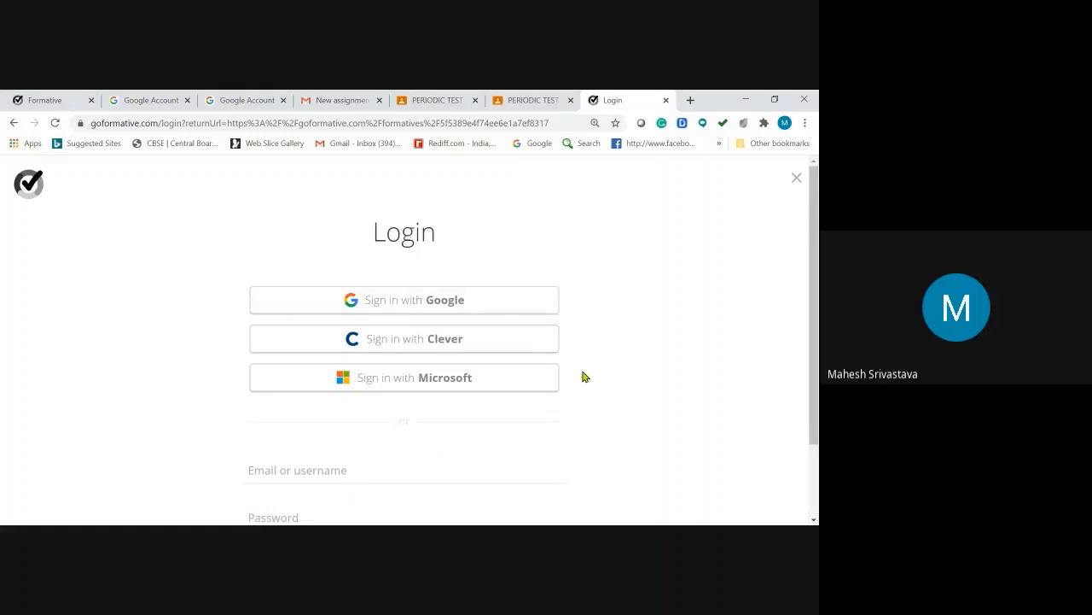
{"action": "left_click", "coordinate": [419, 308]}
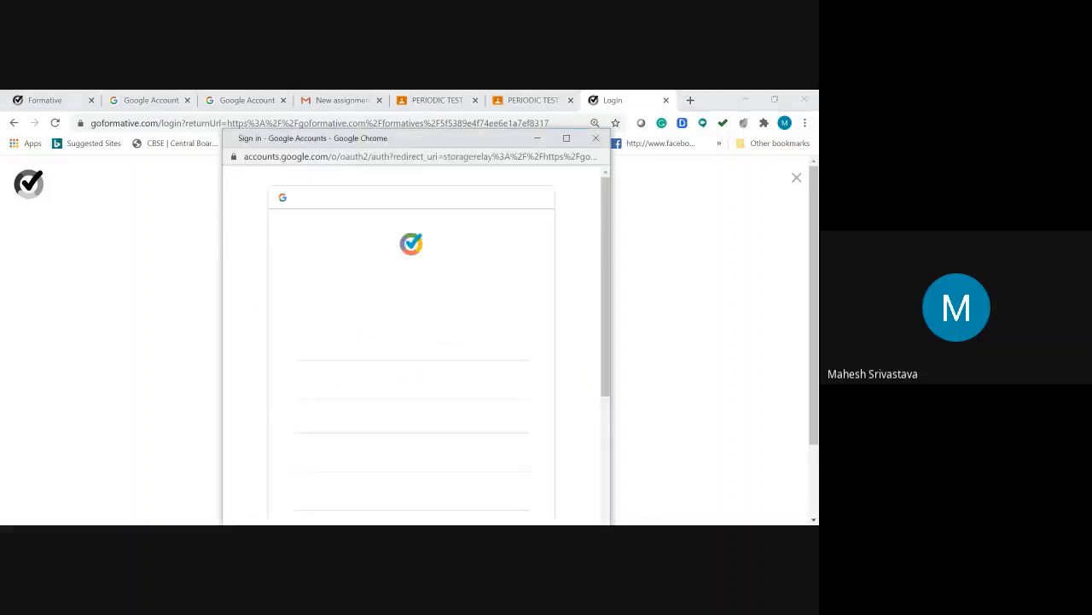
{"action": "left_click_drag", "start_coordinate": [606, 298], "coordinate": [622, 419]}
{"action": "left_click", "coordinate": [386, 436]}
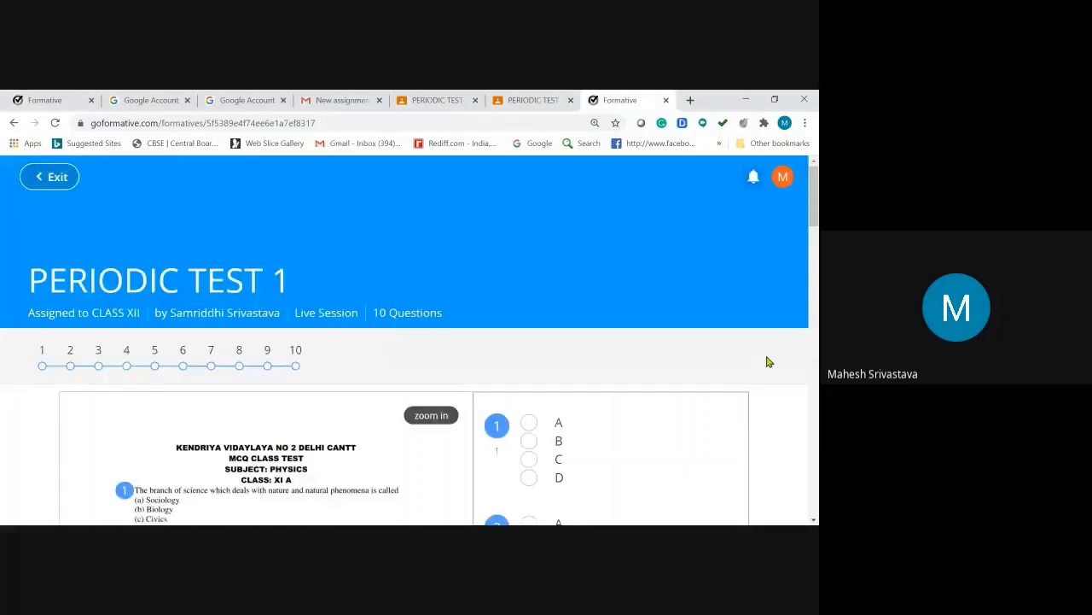
Step: Answer questions 1 and 2 of PERIODIC TEST 1 with D and question 3 with A
{"action": "mouse_move", "coordinate": [815, 204]}
{"action": "left_mouse_down"}
{"action": "mouse_move", "coordinate": [815, 355]}
{"action": "mouse_move", "coordinate": [815, 209]}
{"action": "left_mouse_up"}
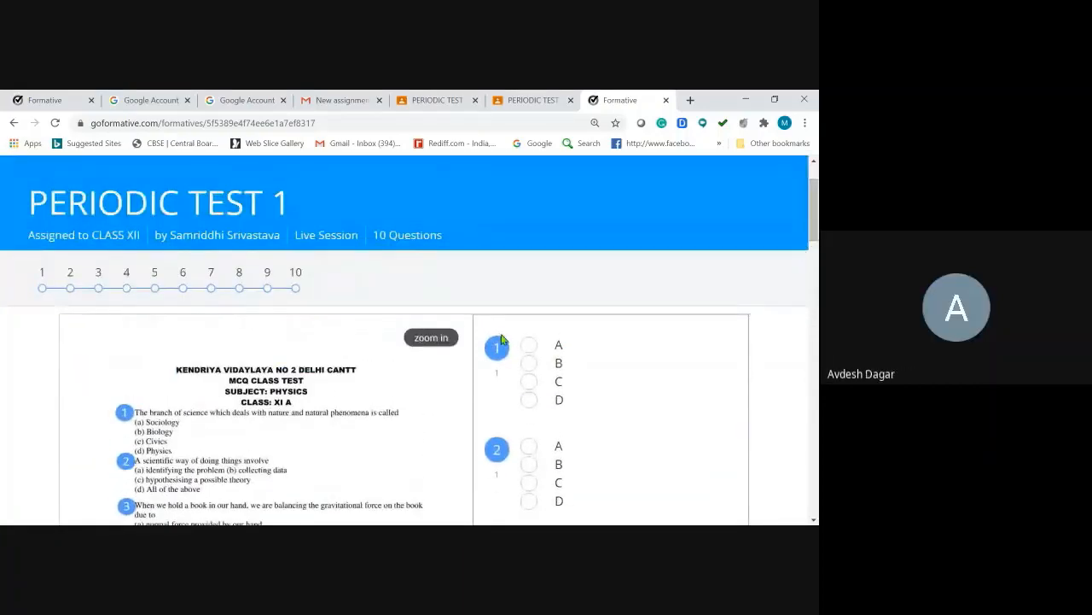
{"action": "left_click", "coordinate": [529, 400]}
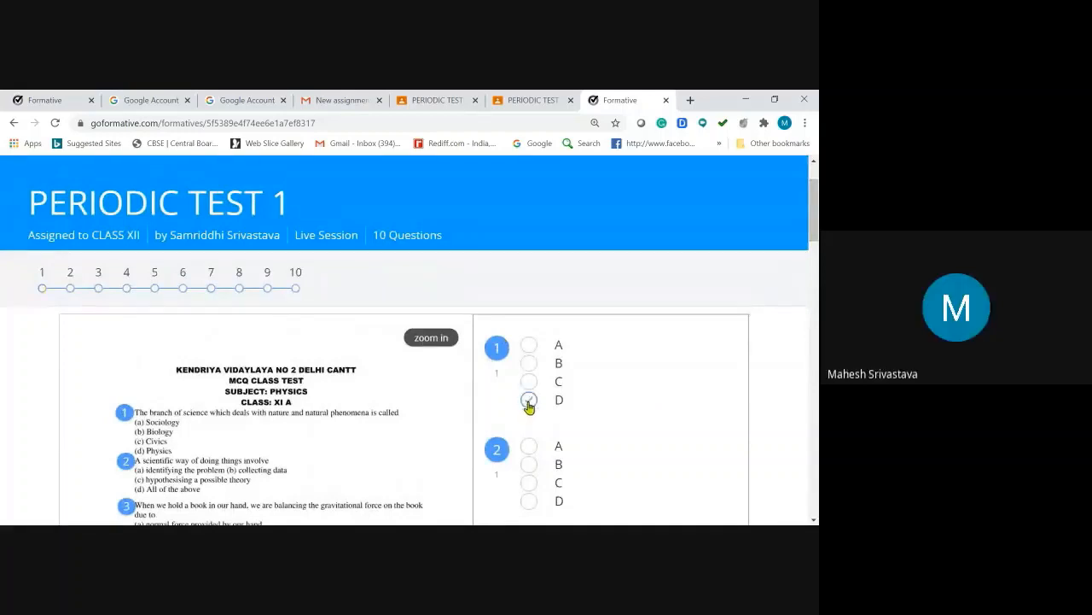
{"action": "left_click_drag", "start_coordinate": [814, 209], "coordinate": [813, 247]}
{"action": "left_click", "coordinate": [529, 291]}
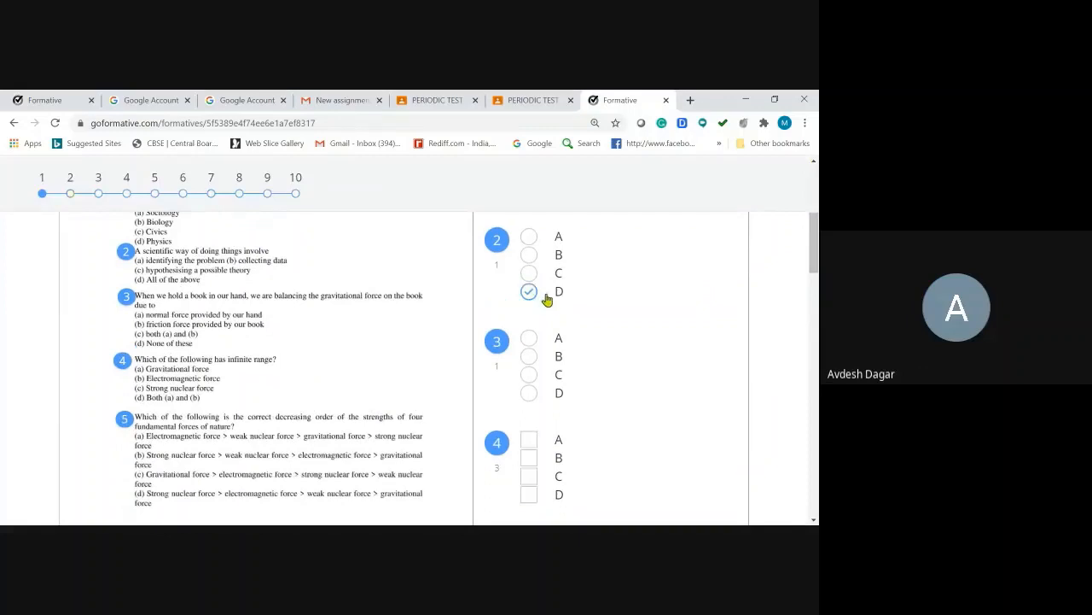
{"action": "left_click_drag", "start_coordinate": [814, 254], "coordinate": [815, 265]}
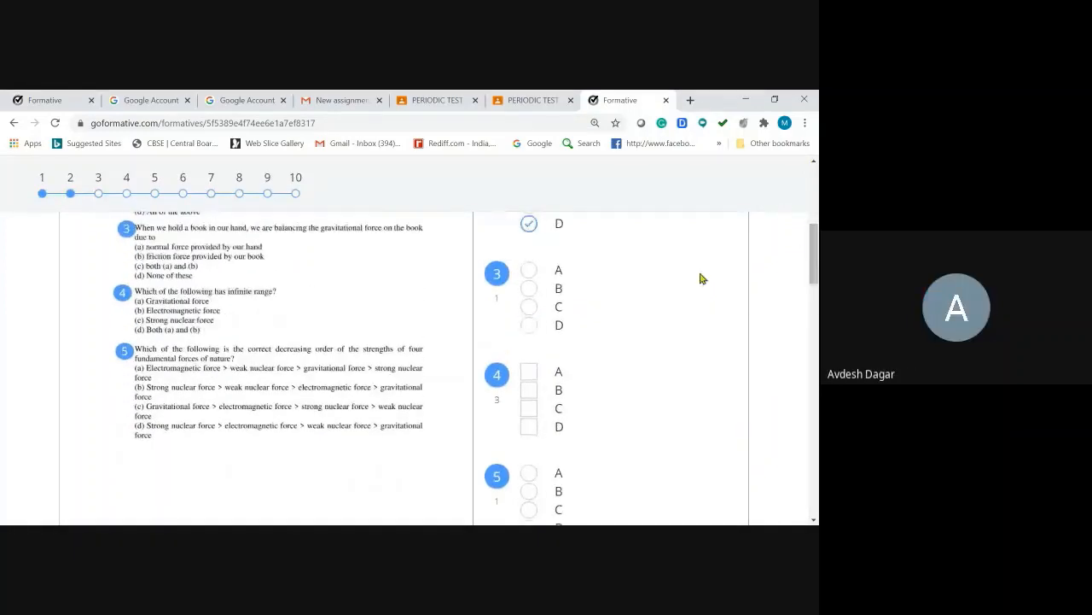
{"action": "left_click", "coordinate": [530, 274]}
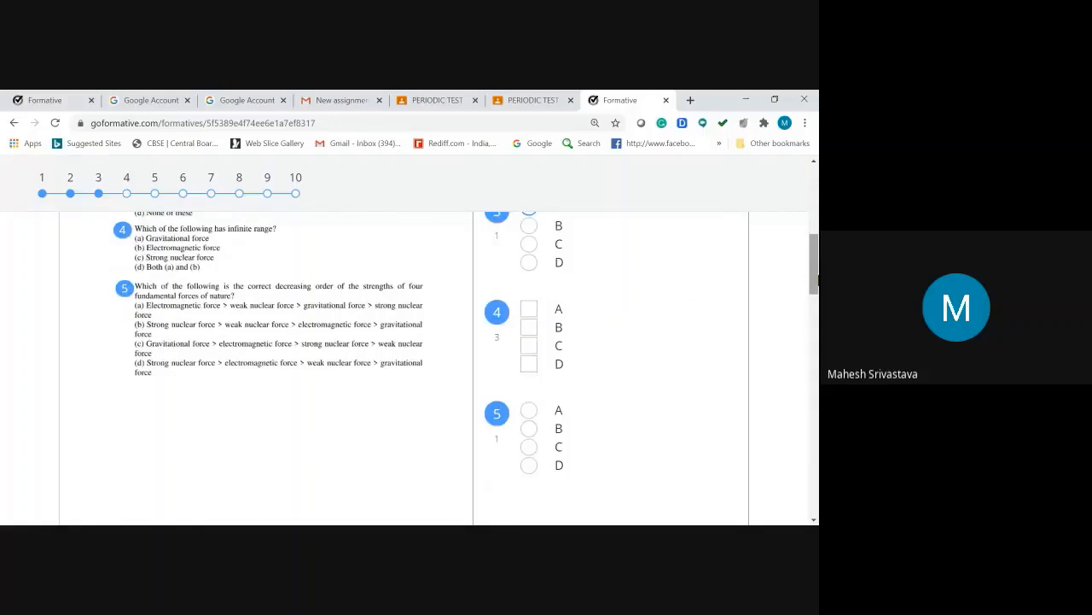
Step: Select answers A, B and D for question 4 and D for question 5, and look back over the answers
{"action": "left_click", "coordinate": [530, 309]}
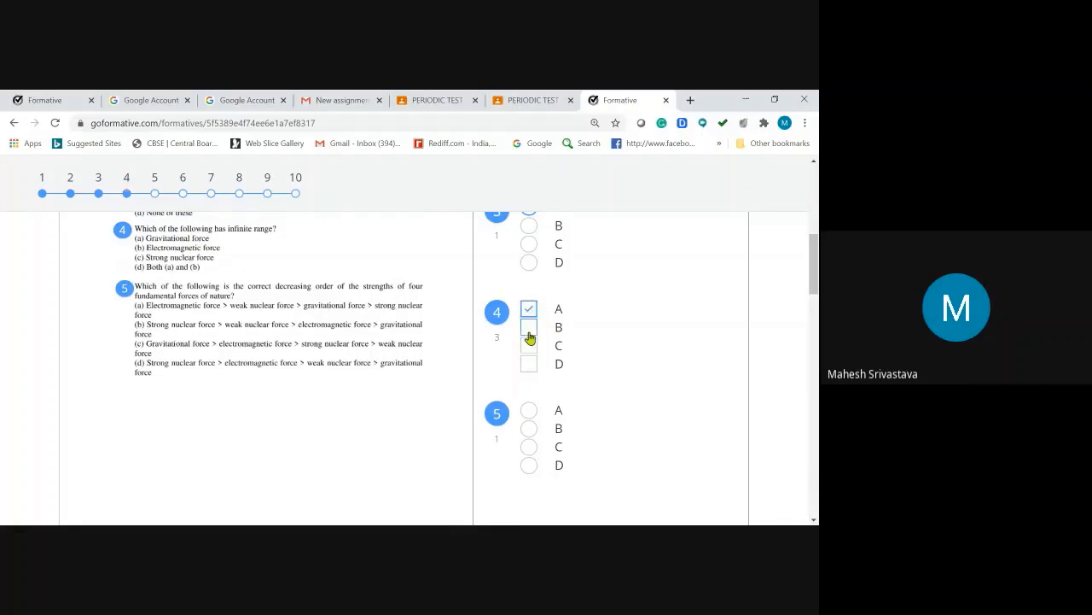
{"action": "left_click", "coordinate": [529, 333]}
{"action": "left_click", "coordinate": [529, 365]}
{"action": "scroll", "coordinate": [817, 250], "scroll_direction": "down", "scroll_amount": 2}
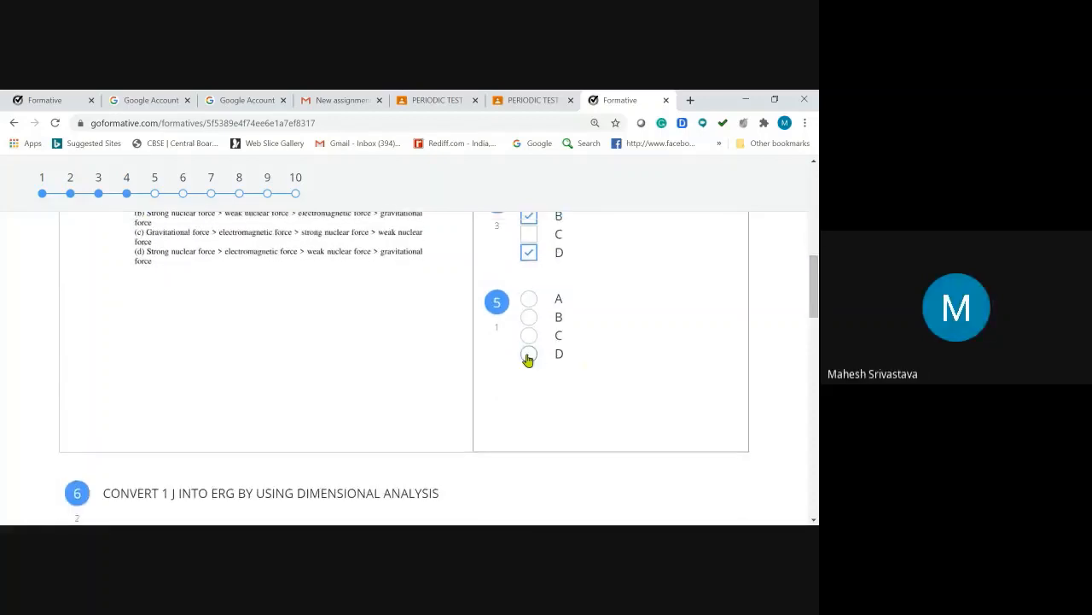
{"action": "left_click", "coordinate": [528, 355]}
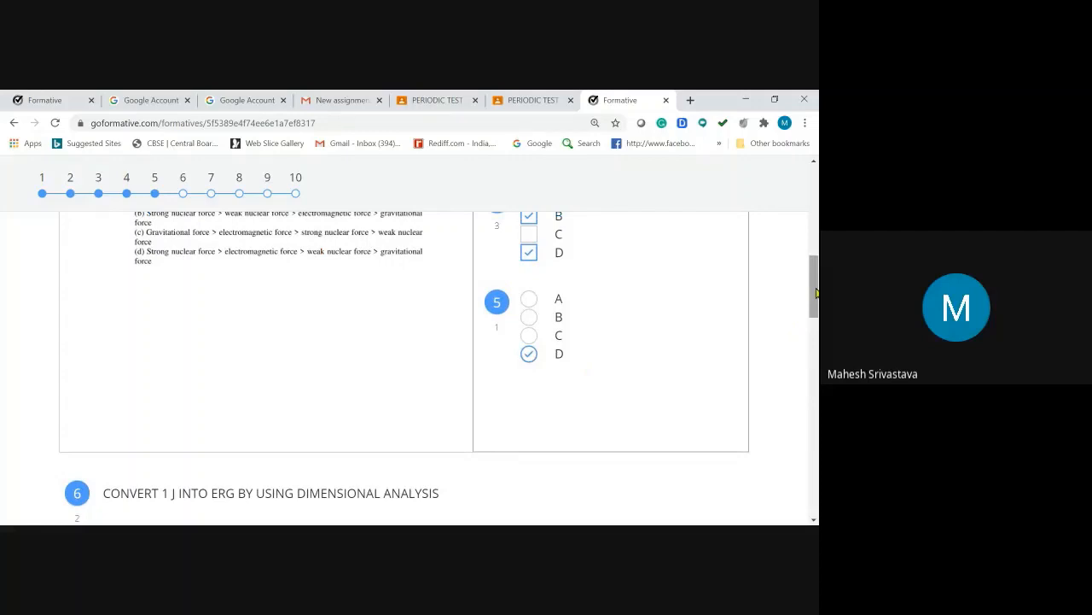
{"action": "left_click_drag", "start_coordinate": [815, 293], "coordinate": [811, 263]}
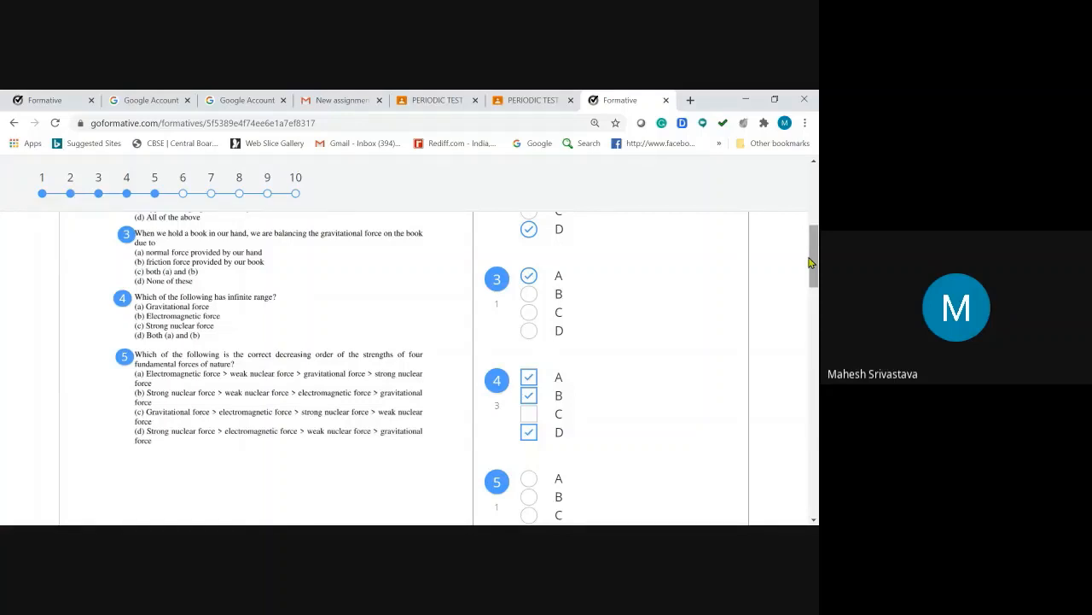
Step: Answer question 6 by adding the Answer 1 image from the computer's Go Formative folder and save the work
{"action": "left_click_drag", "start_coordinate": [814, 261], "coordinate": [814, 339]}
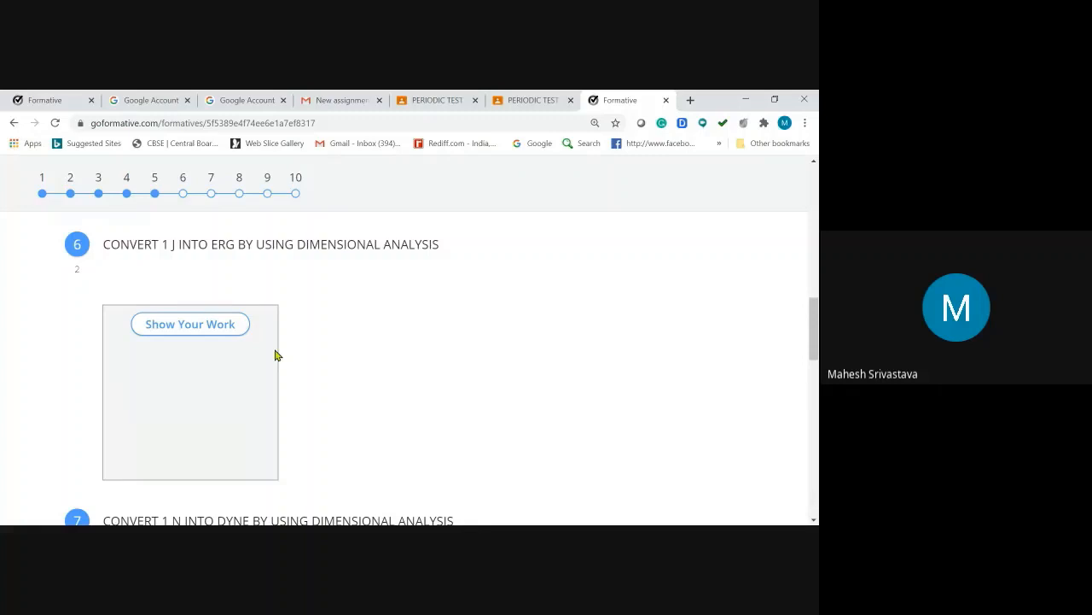
{"action": "left_click", "coordinate": [196, 330]}
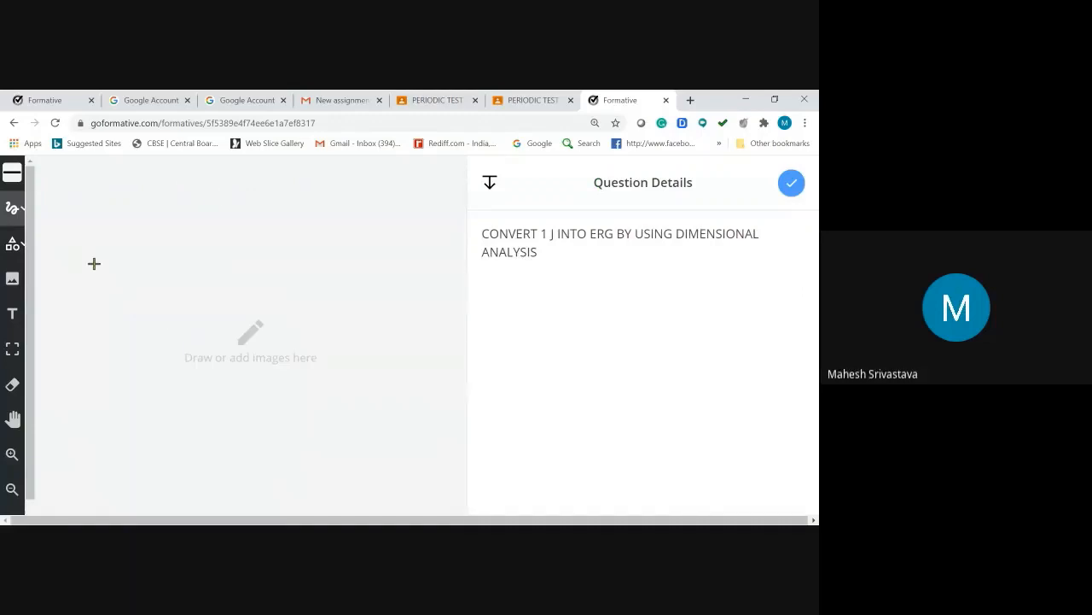
{"action": "left_click", "coordinate": [12, 286]}
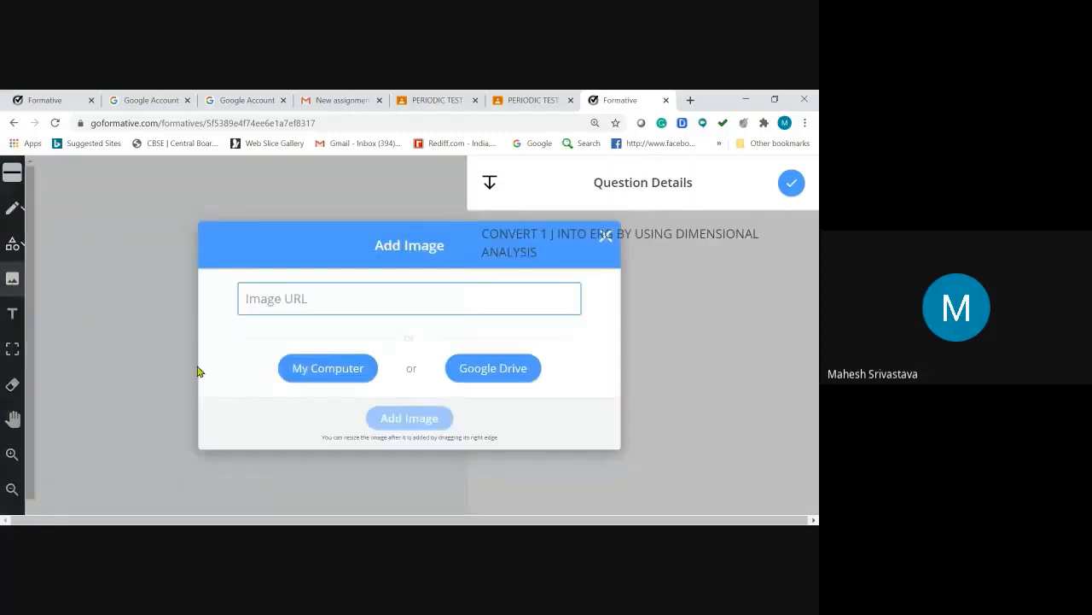
{"action": "left_click", "coordinate": [308, 369]}
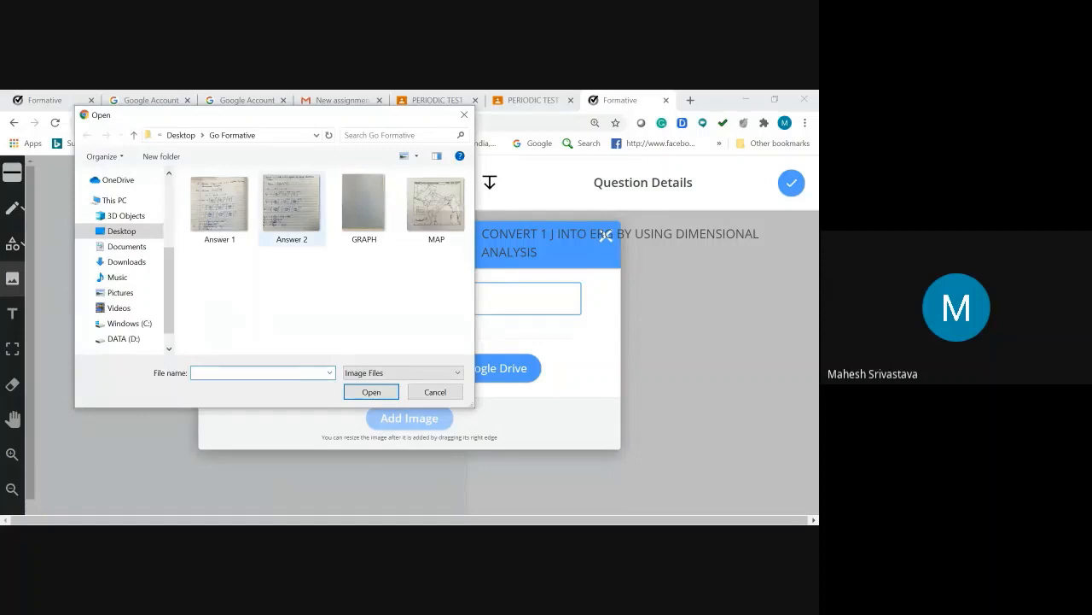
{"action": "left_click", "coordinate": [209, 203]}
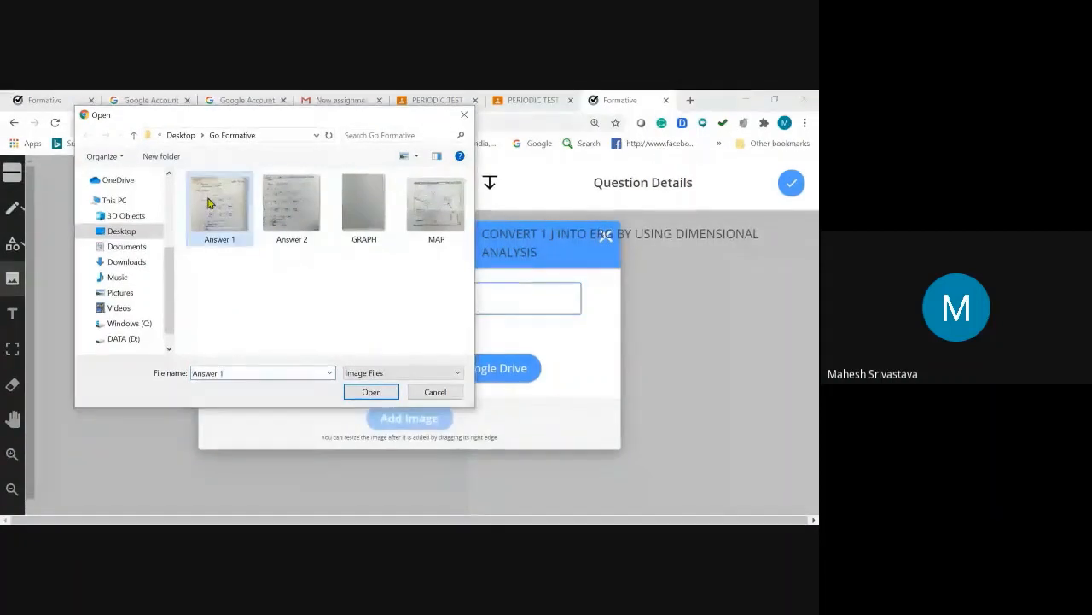
{"action": "left_click", "coordinate": [371, 393]}
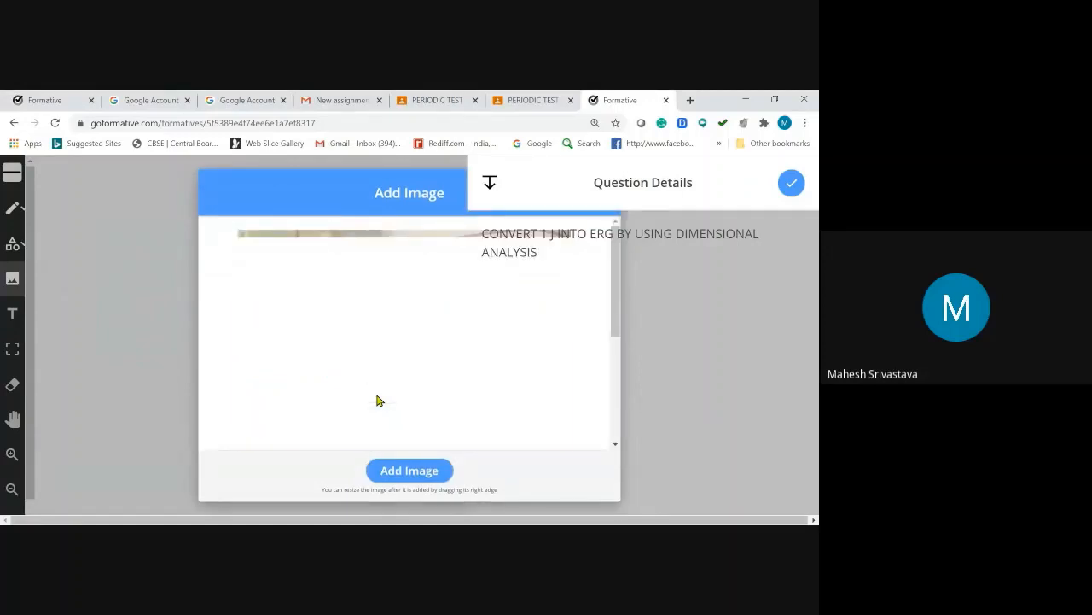
{"action": "left_click", "coordinate": [409, 471]}
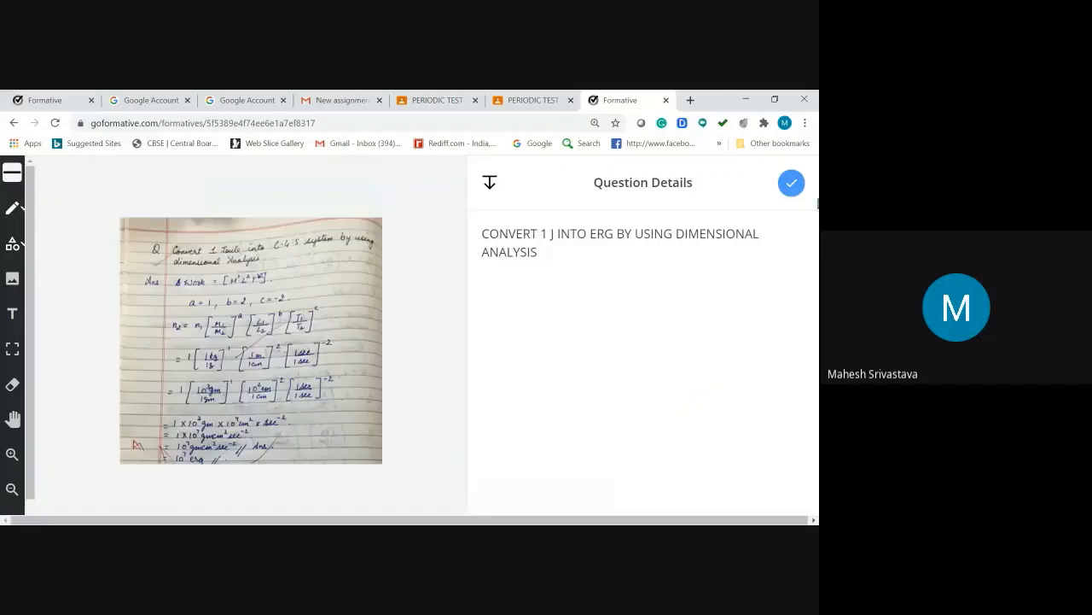
{"action": "left_click", "coordinate": [792, 185]}
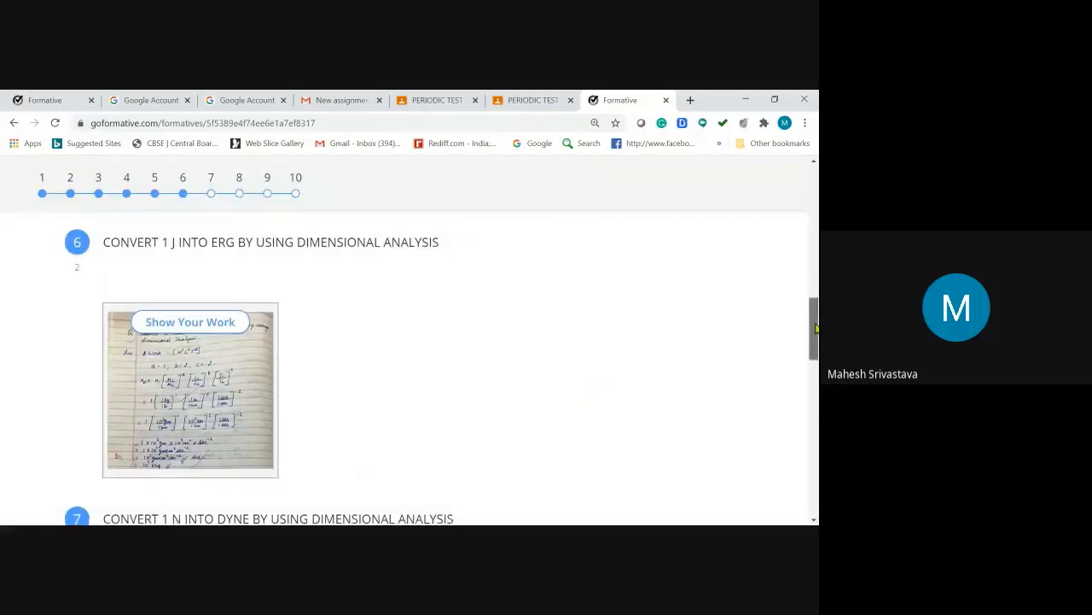
Step: Answer question 7 by adding the Answer 2 image from the computer and save the work
{"action": "scroll", "coordinate": [813, 328], "scroll_direction": "down", "scroll_amount": 3}
{"action": "scroll", "coordinate": [814, 363], "scroll_direction": "down", "scroll_amount": 2}
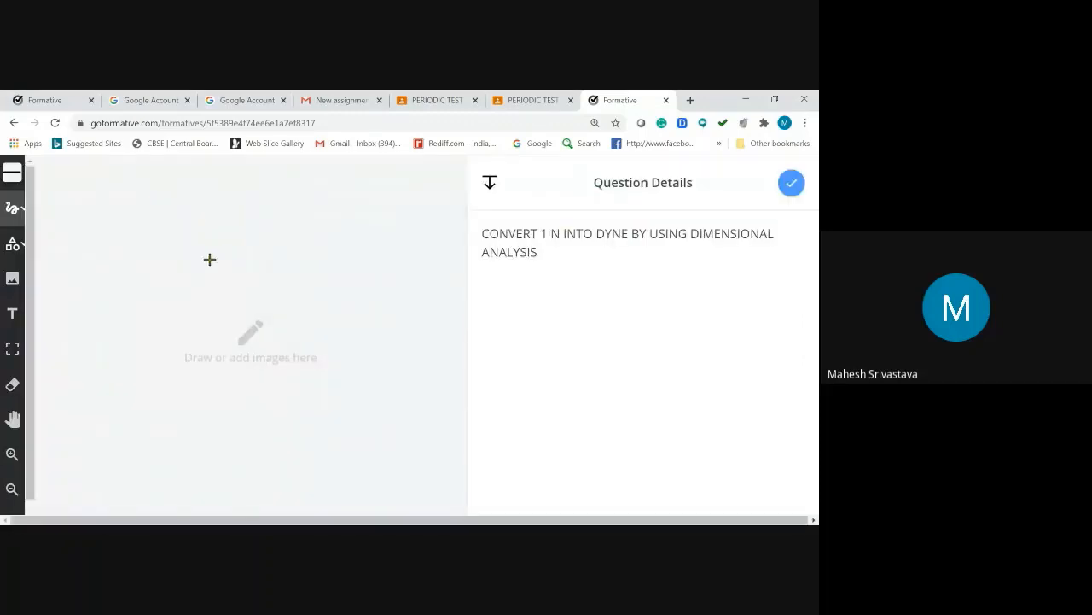
{"action": "left_click", "coordinate": [12, 278]}
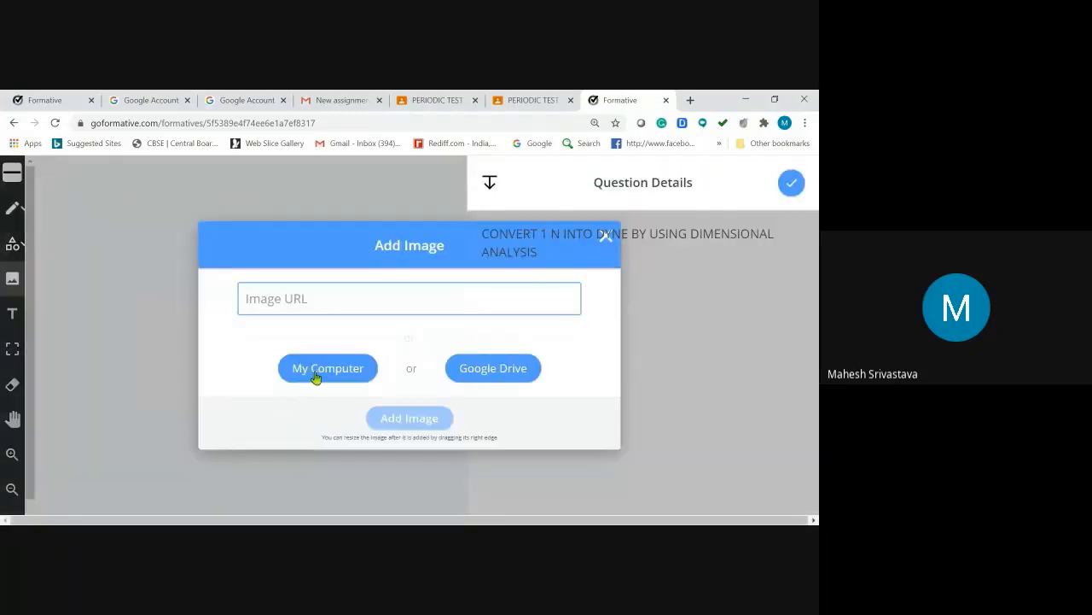
{"action": "left_click", "coordinate": [315, 376]}
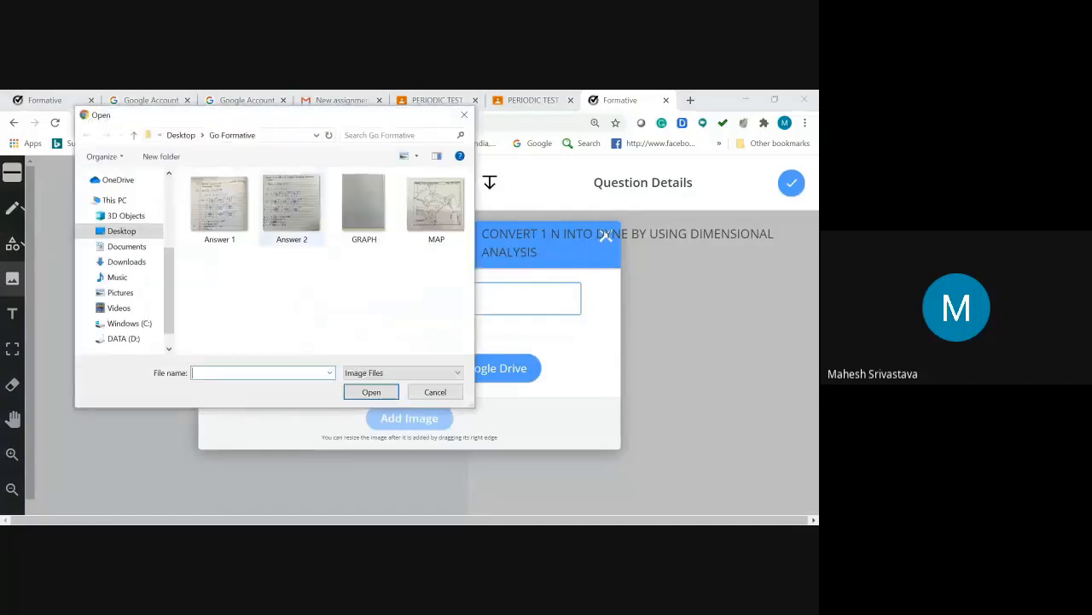
{"action": "left_click", "coordinate": [292, 205]}
{"action": "left_click", "coordinate": [361, 391]}
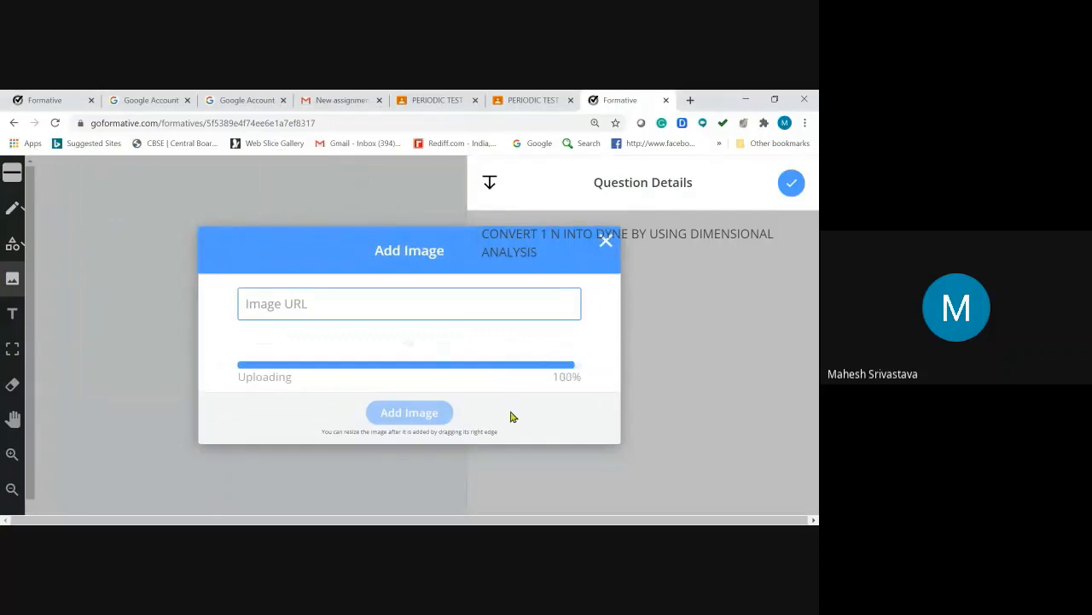
{"action": "left_click", "coordinate": [411, 470]}
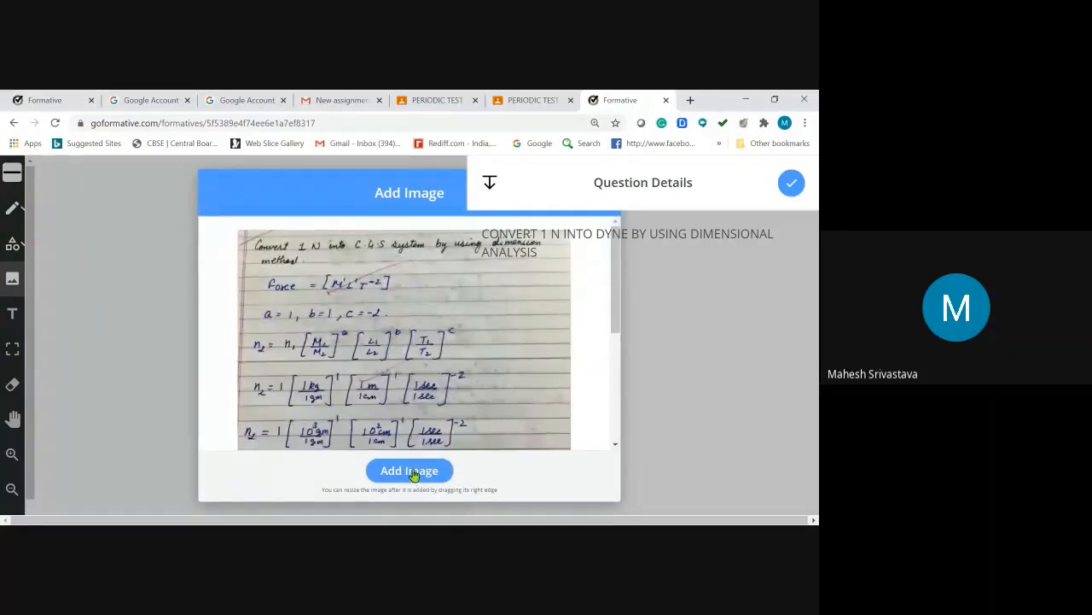
{"action": "left_click", "coordinate": [791, 183]}
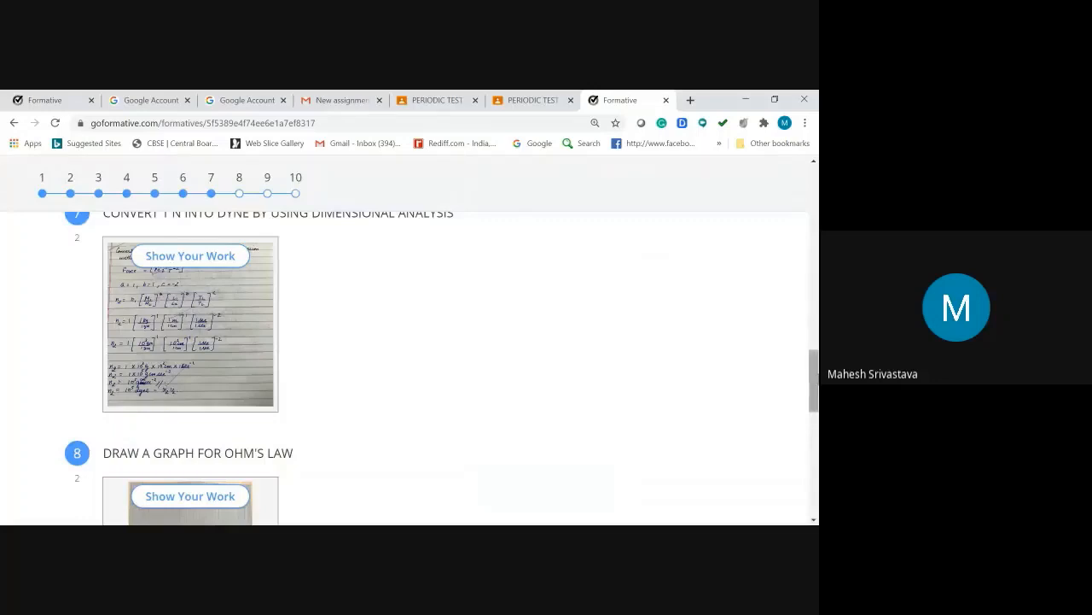
Step: Draw the Ohm's law graph for question 8 in orange, with two labelled axes and a rising straight line, and save it
{"action": "scroll", "coordinate": [815, 381], "scroll_direction": "down", "scroll_amount": 3}
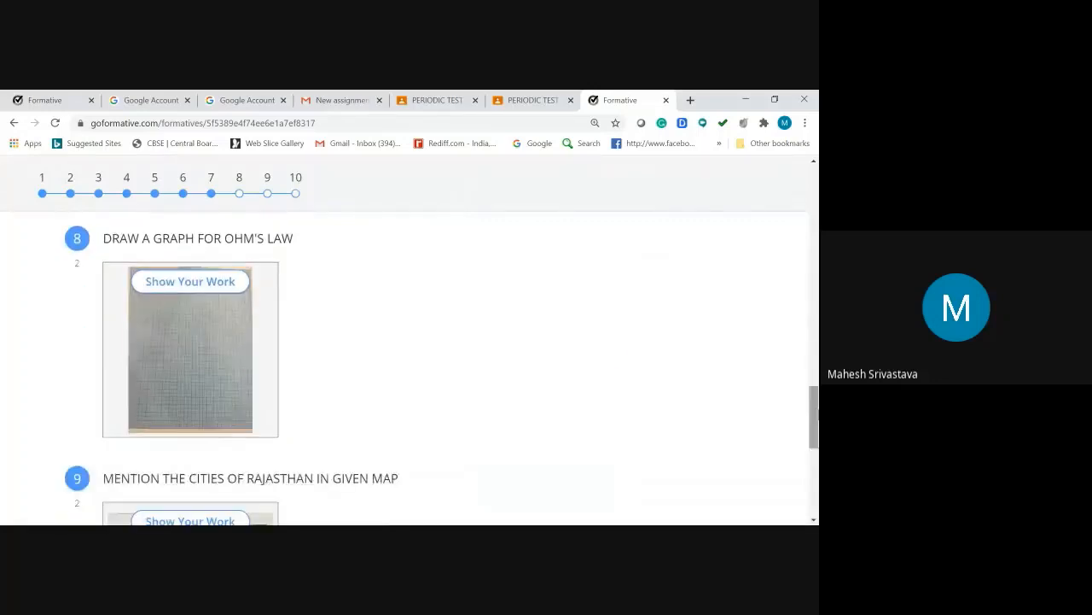
{"action": "left_click", "coordinate": [214, 281]}
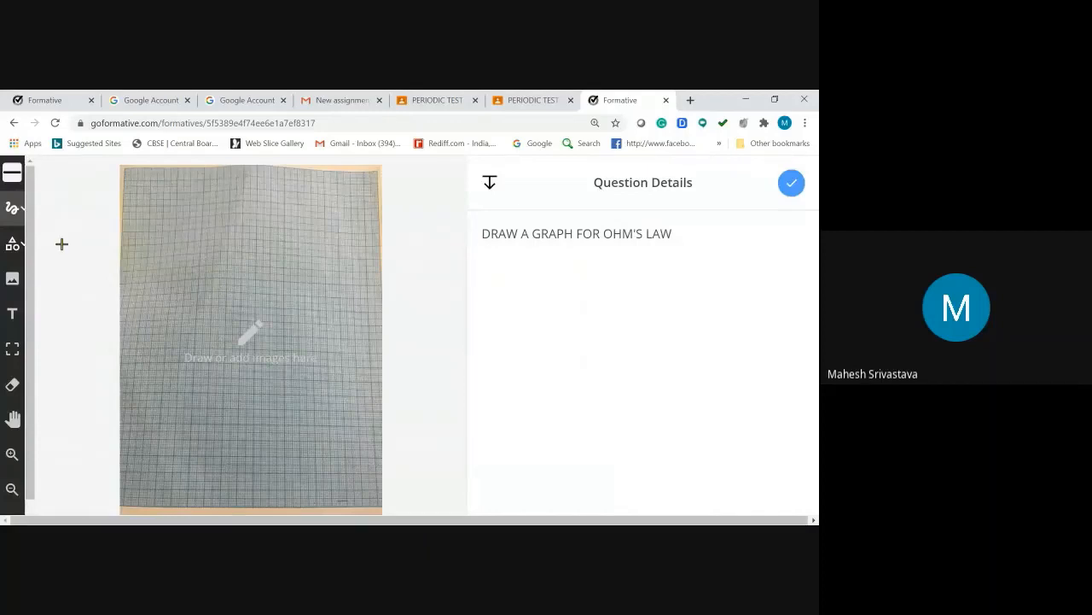
{"action": "left_click", "coordinate": [15, 181]}
{"action": "left_click", "coordinate": [14, 181]}
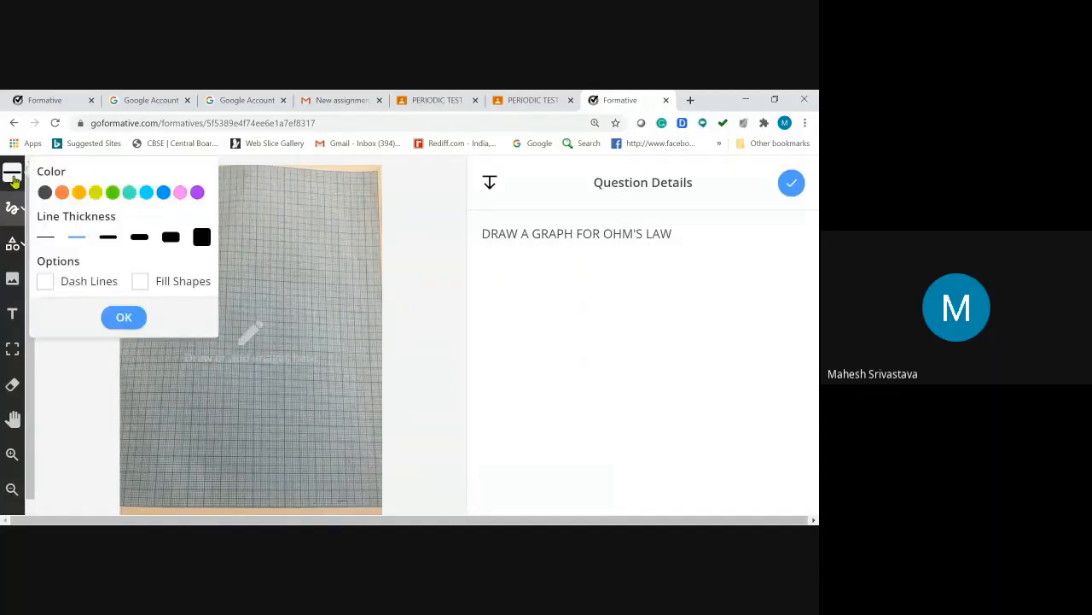
{"action": "left_click", "coordinate": [61, 193]}
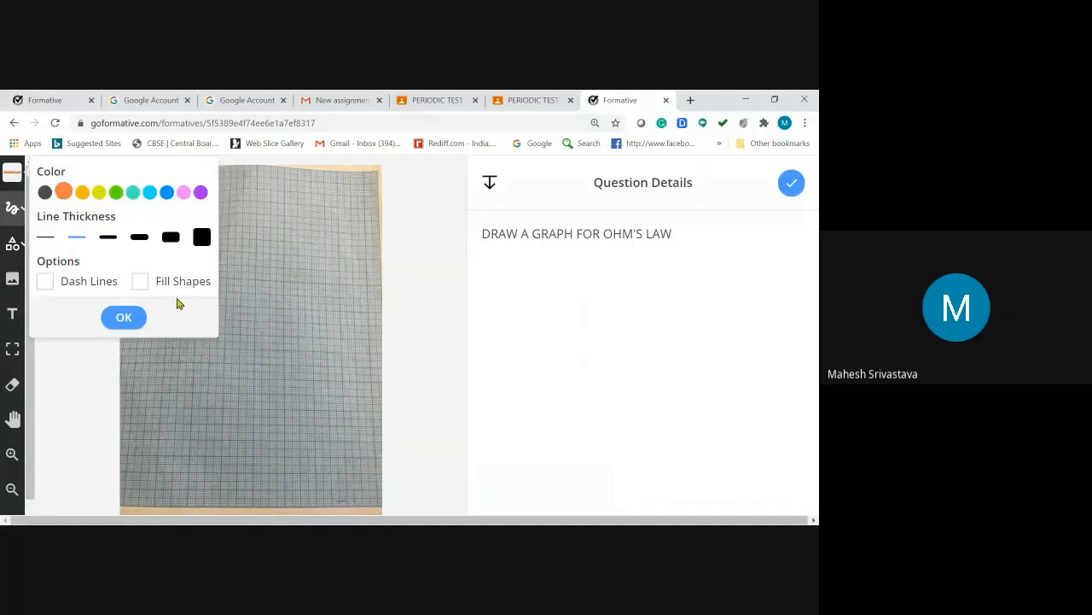
{"action": "left_click", "coordinate": [137, 325]}
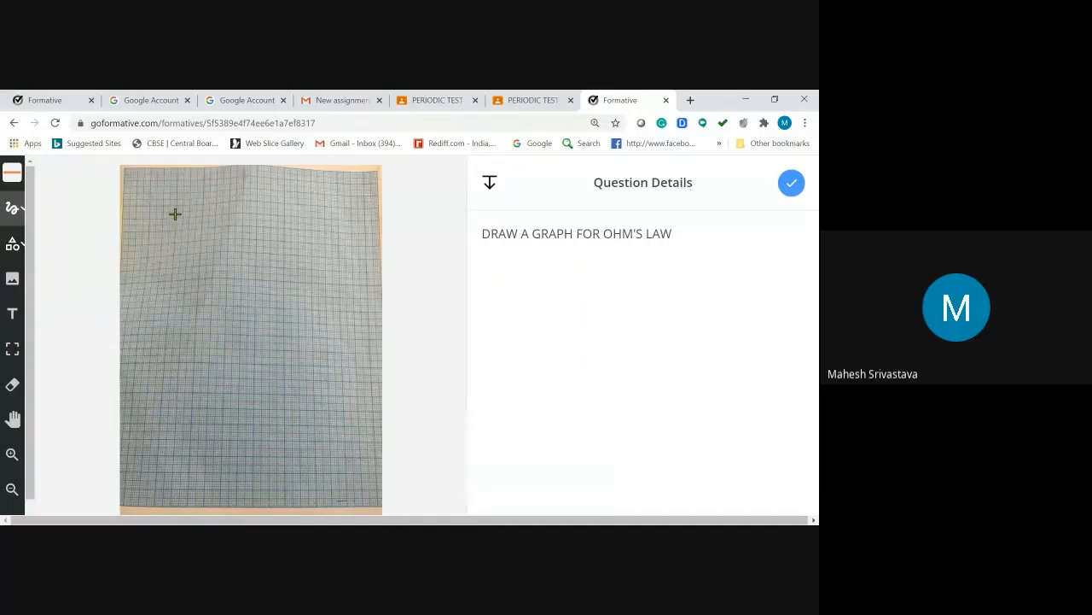
{"action": "mouse_move", "coordinate": [174, 206]}
{"action": "left_mouse_down"}
{"action": "mouse_move", "coordinate": [164, 362]}
{"action": "mouse_move", "coordinate": [335, 365]}
{"action": "left_mouse_up"}
{"action": "mouse_move", "coordinate": [302, 395]}
{"action": "left_mouse_down"}
{"action": "mouse_move", "coordinate": [317, 394]}
{"action": "mouse_move", "coordinate": [317, 377]}
{"action": "left_mouse_up"}
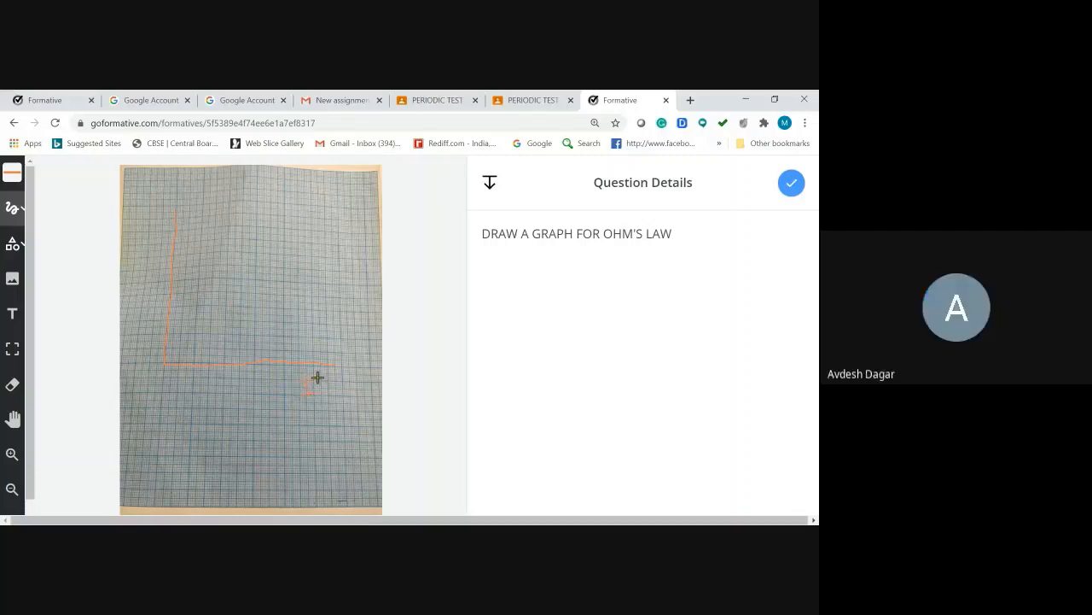
{"action": "left_click_drag", "start_coordinate": [139, 265], "coordinate": [150, 248]}
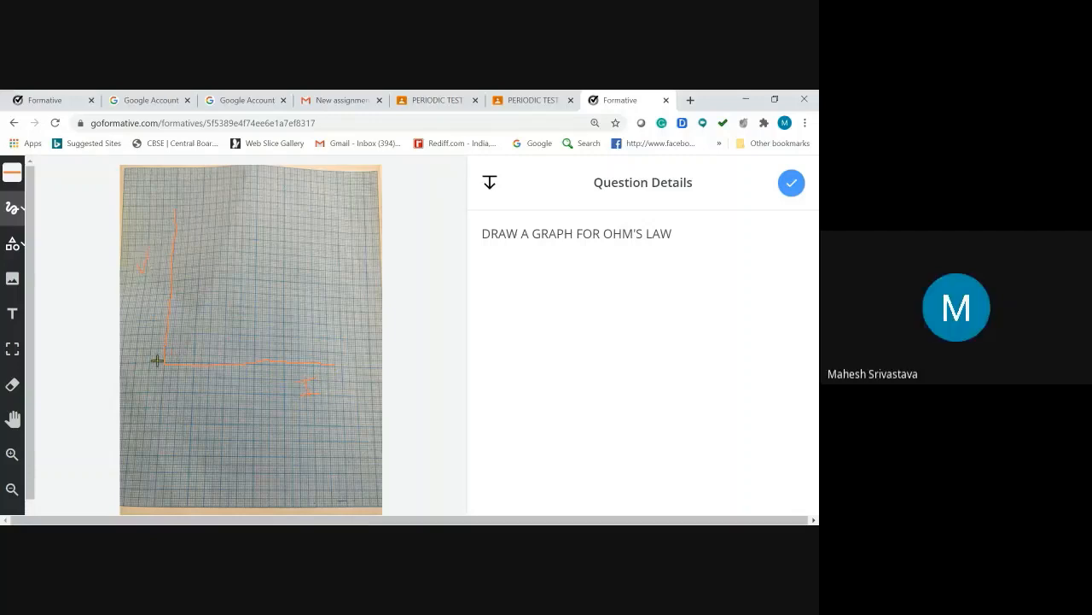
{"action": "left_click_drag", "start_coordinate": [164, 362], "coordinate": [282, 256]}
{"action": "left_click", "coordinate": [791, 184]}
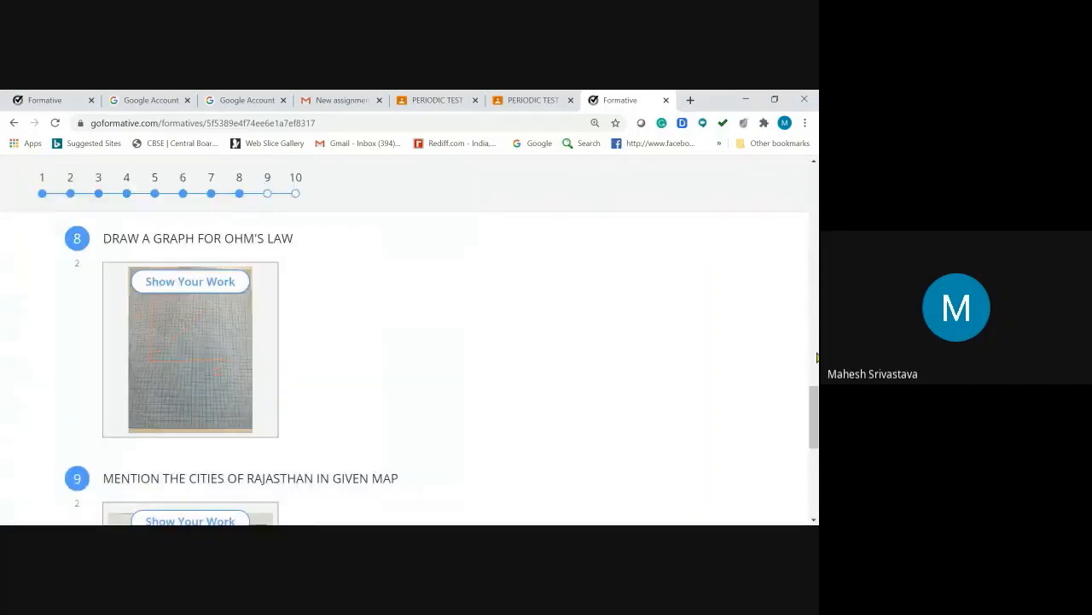
Step: Open the India map of question 9 for drawing and mark a place in the north with a small orange loop
{"action": "left_click_drag", "start_coordinate": [817, 405], "coordinate": [817, 437]}
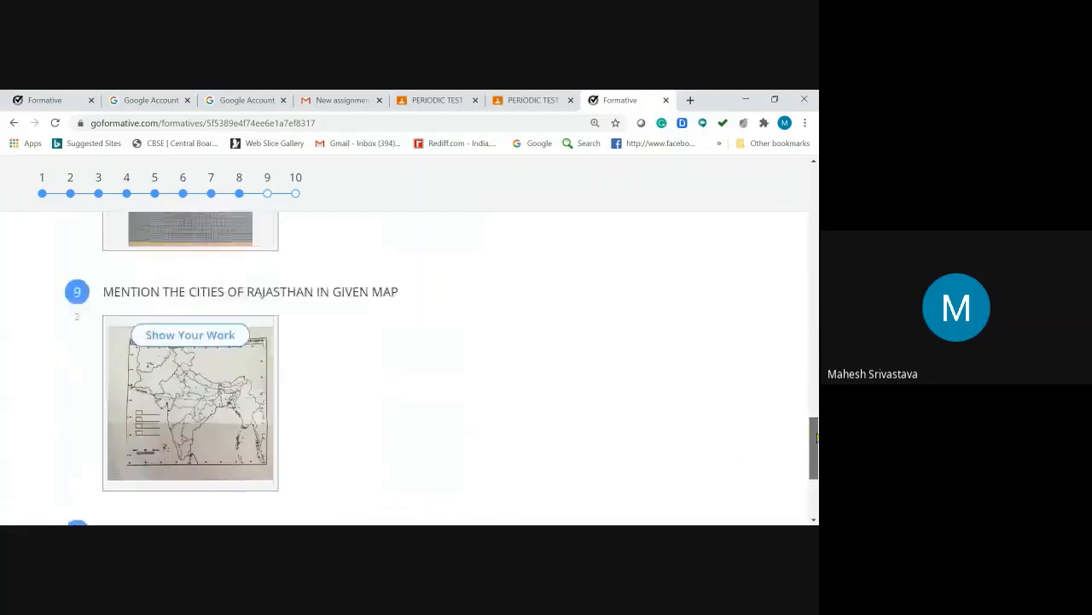
{"action": "scroll", "coordinate": [288, 419], "scroll_direction": "down", "scroll_amount": 3}
{"action": "scroll", "coordinate": [597, 409], "scroll_direction": "up", "scroll_amount": 5}
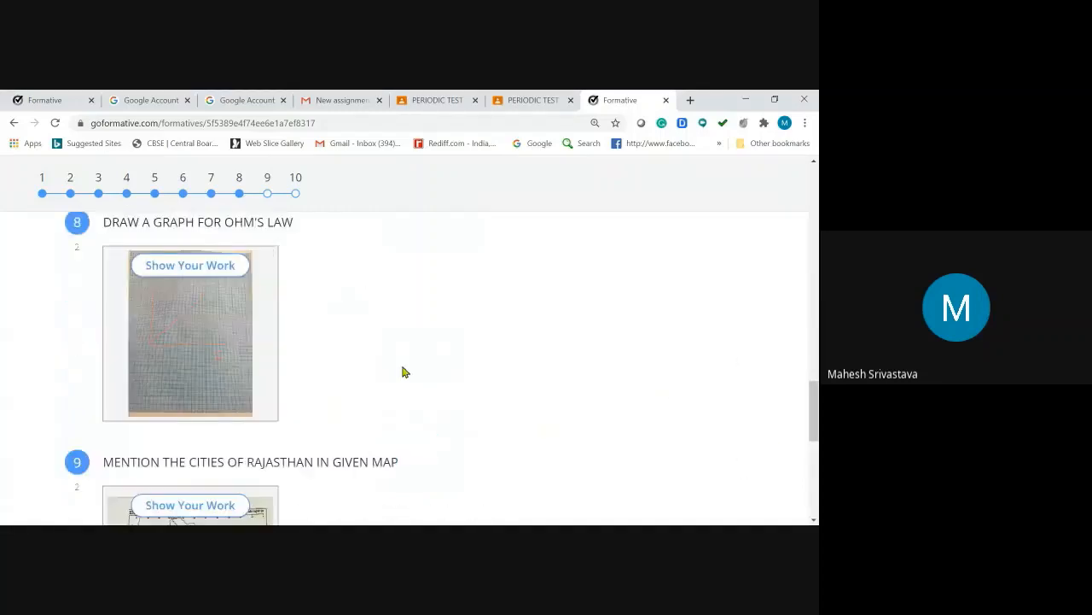
{"action": "mouse_move", "coordinate": [807, 440]}
{"action": "left_mouse_down"}
{"action": "mouse_move", "coordinate": [814, 468]}
{"action": "mouse_move", "coordinate": [817, 445]}
{"action": "left_mouse_up"}
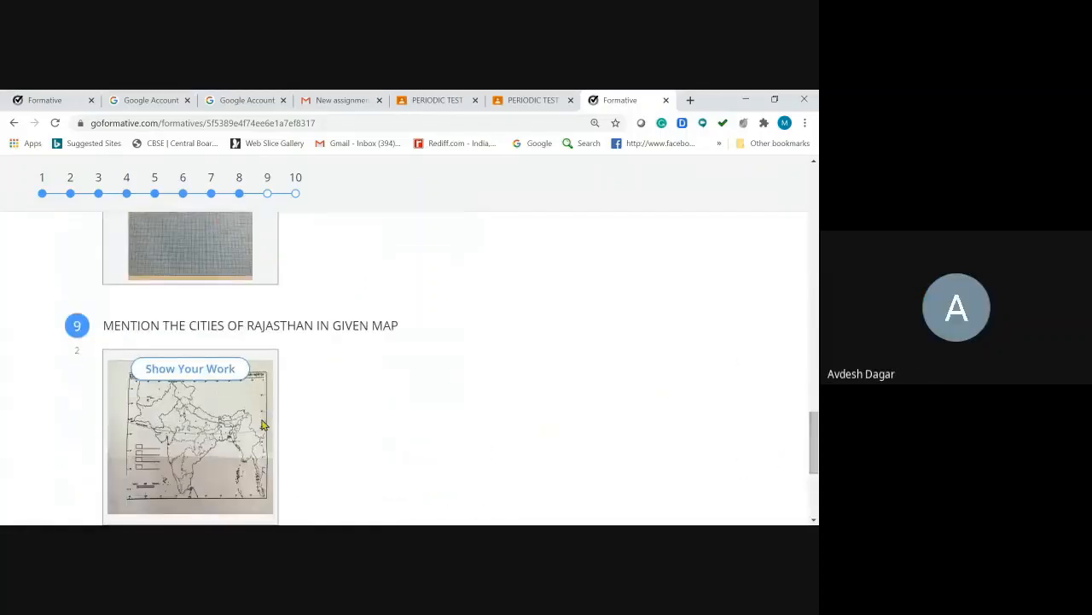
{"action": "left_click", "coordinate": [188, 370]}
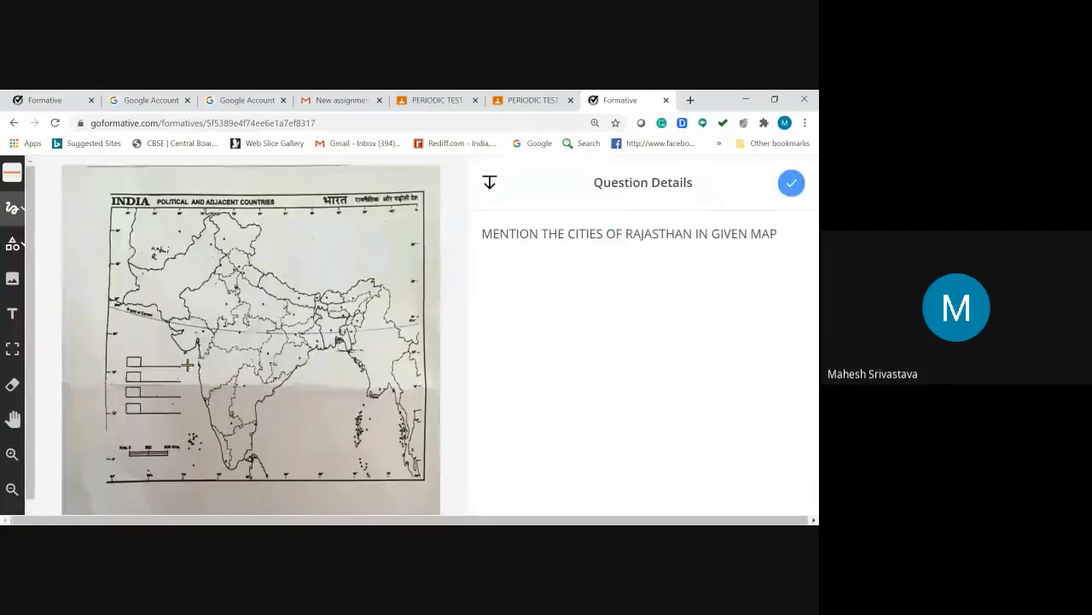
{"action": "left_click", "coordinate": [14, 205]}
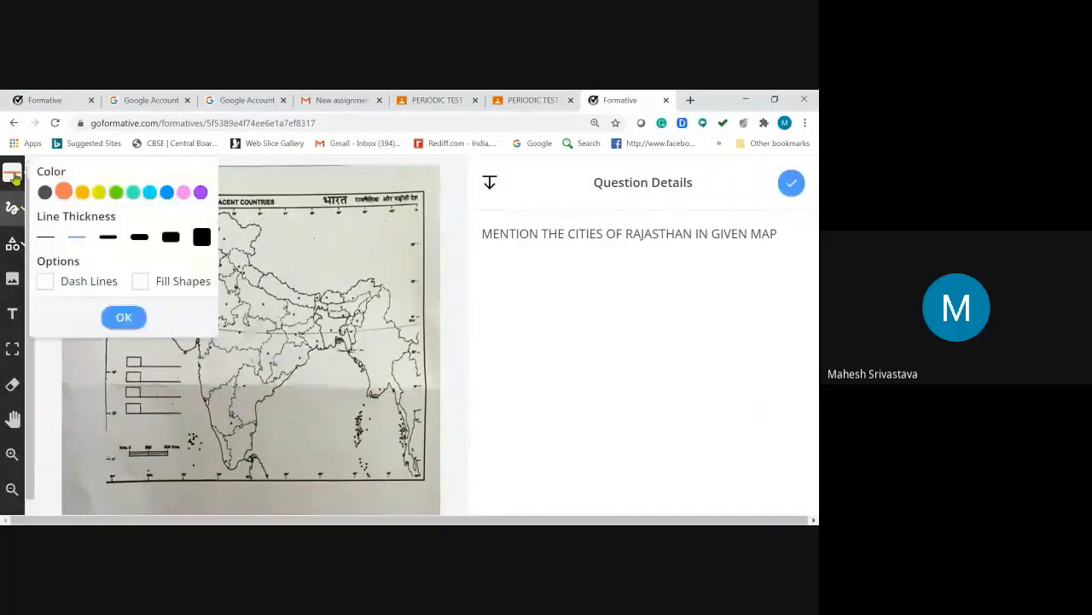
{"action": "left_click", "coordinate": [64, 193]}
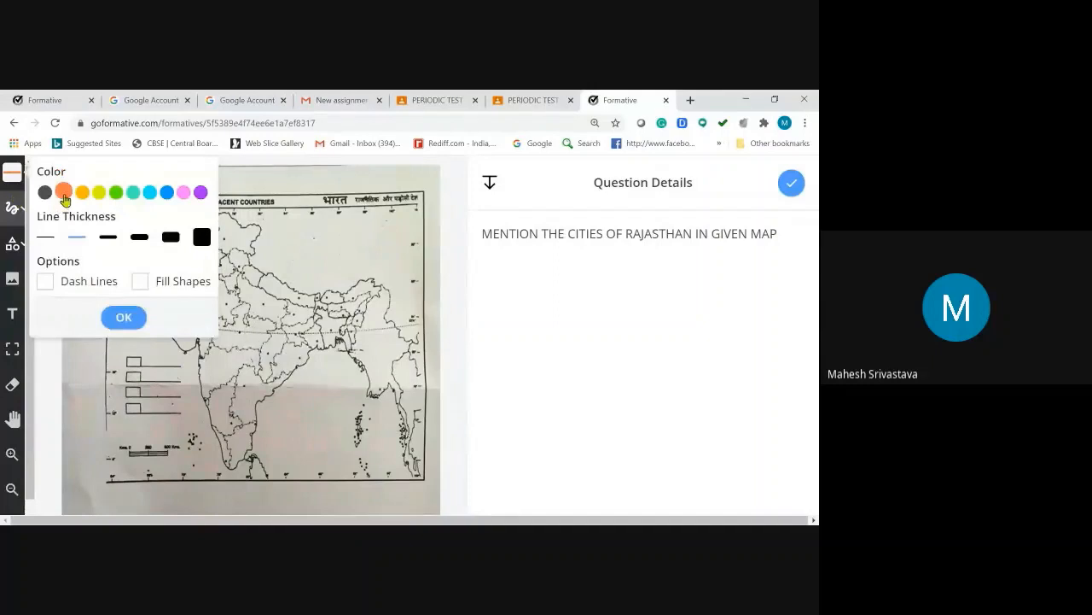
{"action": "left_click", "coordinate": [125, 318]}
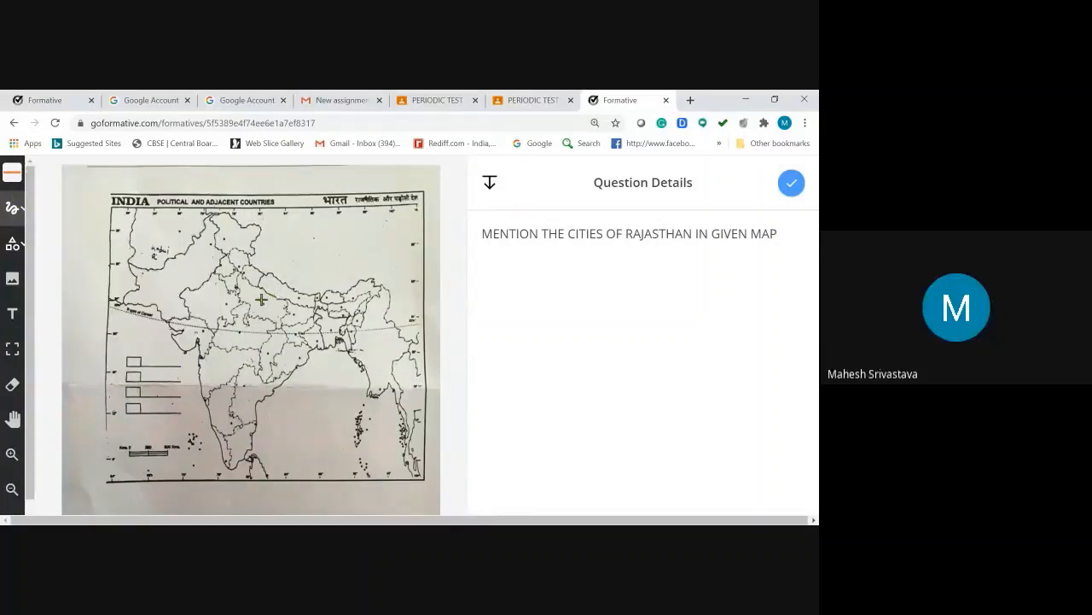
{"action": "left_click_drag", "start_coordinate": [263, 299], "coordinate": [259, 316]}
Step: Add the text label DELHI above the orange mark on the question 9 map and save the work
{"action": "left_click", "coordinate": [12, 316]}
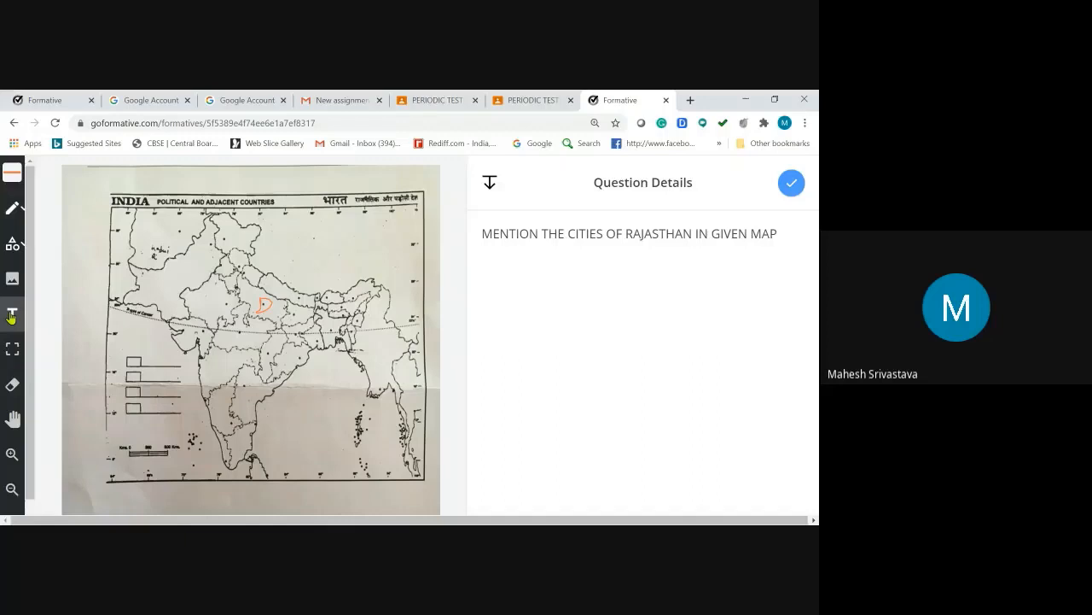
{"action": "left_click", "coordinate": [235, 278]}
{"action": "type", "text": "DE"}
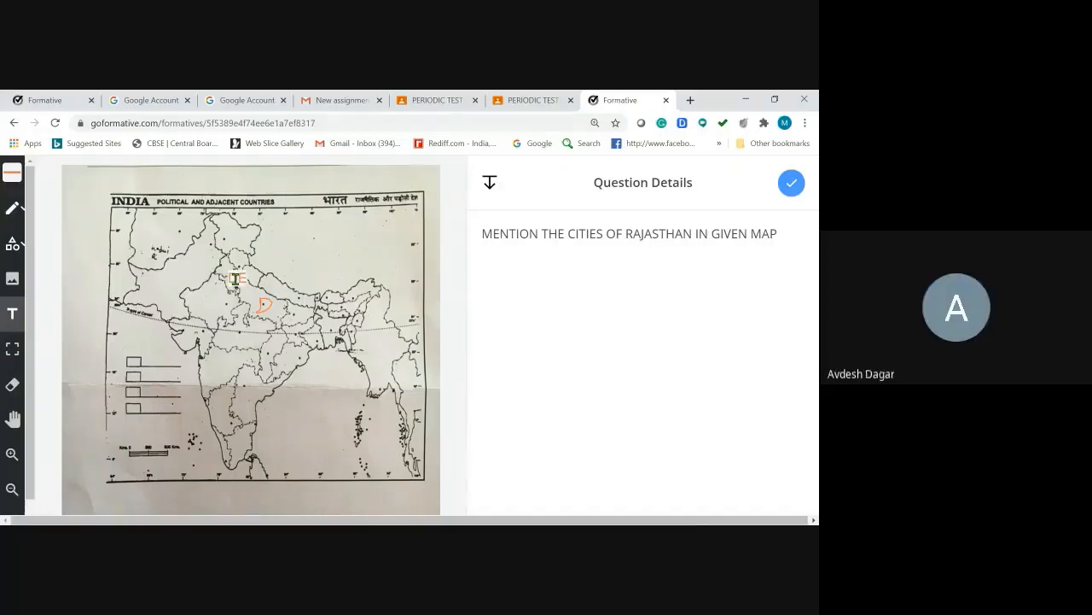
{"action": "type", "text": "LHI"}
{"action": "left_click", "coordinate": [789, 197]}
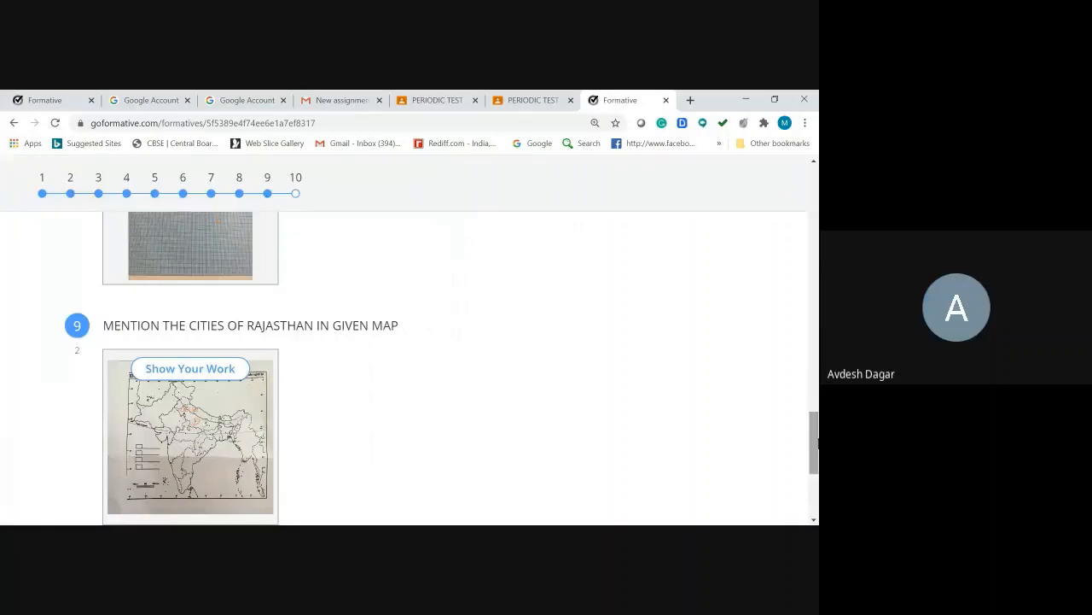
Step: Answer question 10, DEFINE ERROR, with DIFFERENCE BETWEEN TRUE VALUE AND MEASURED VALUE
{"action": "scroll", "coordinate": [322, 407], "scroll_direction": "down", "scroll_amount": 3}
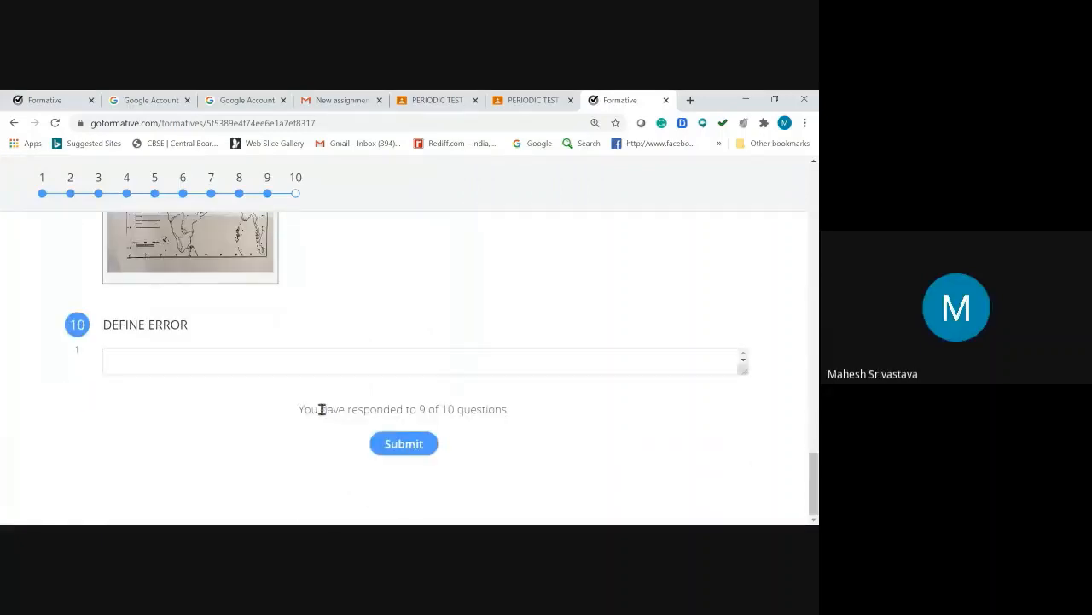
{"action": "left_click", "coordinate": [150, 358]}
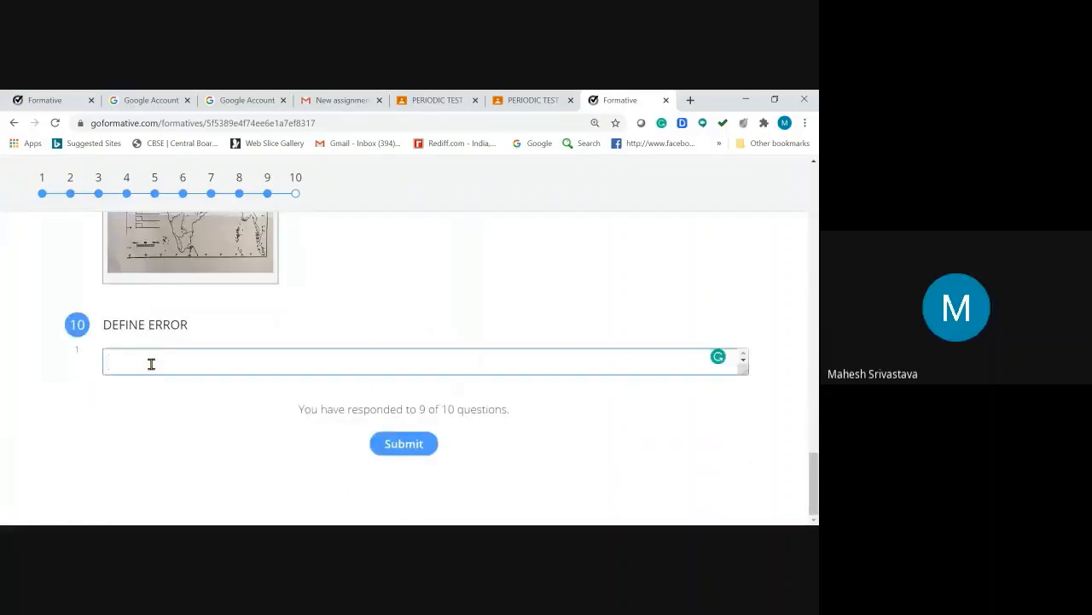
{"action": "type", "text": "DI"}
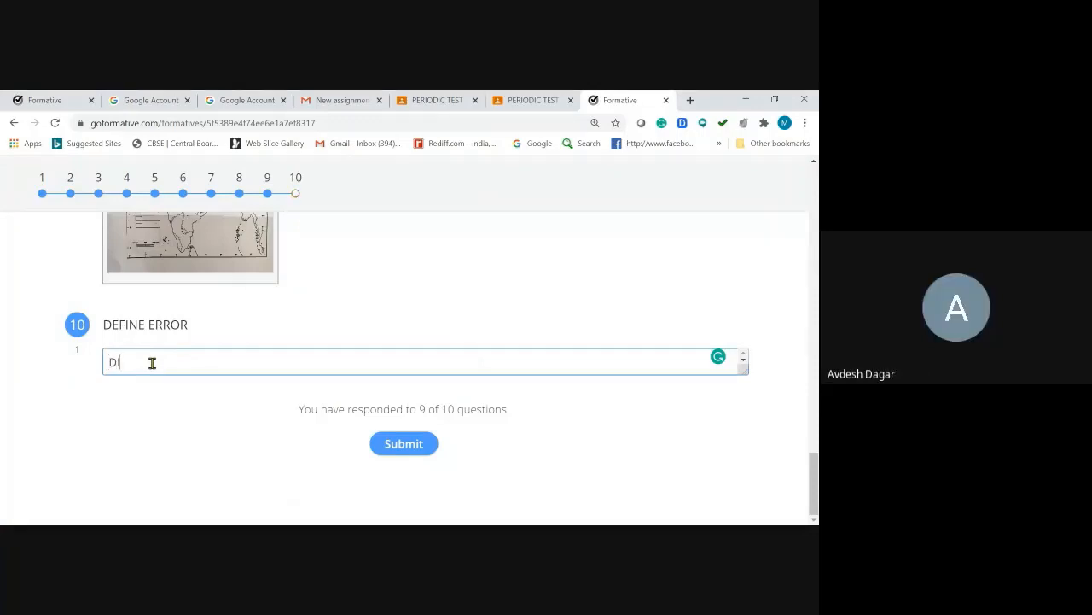
{"action": "type", "text": "FFERE"}
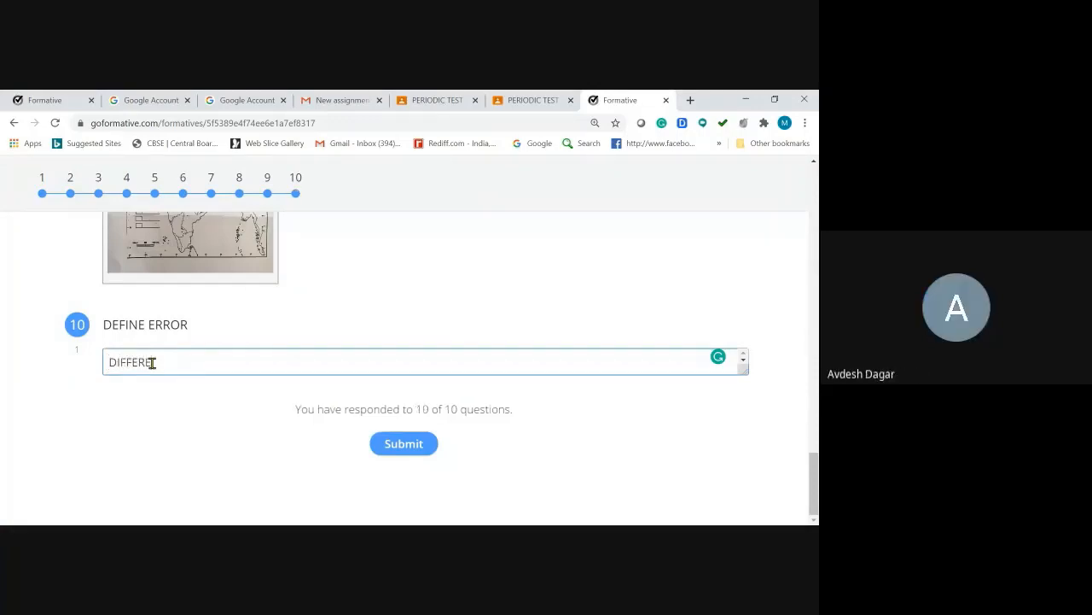
{"action": "type", "text": "NCE BETWEEN TRU"}
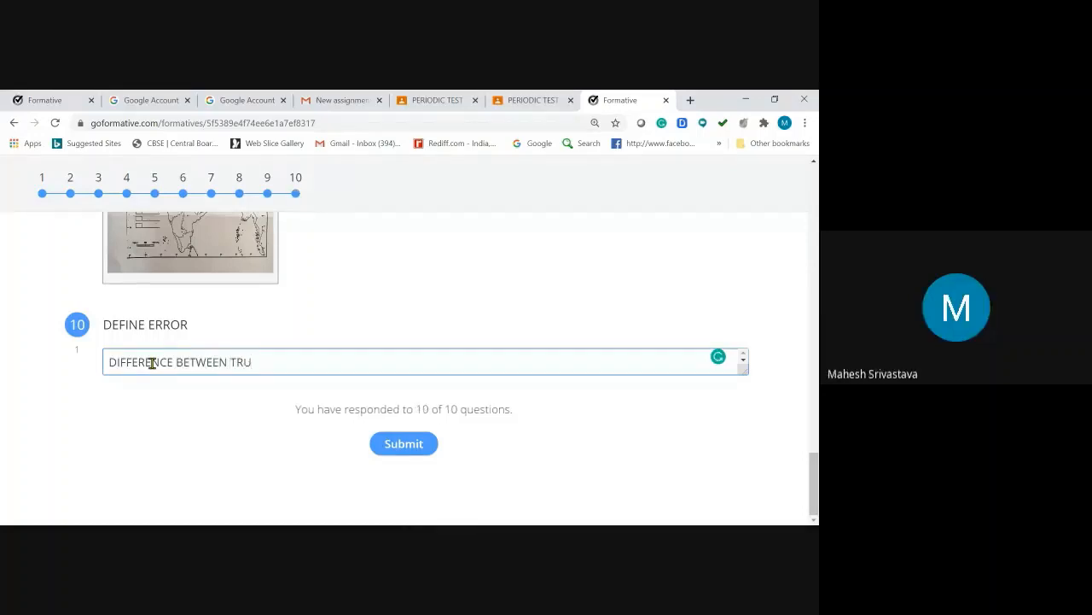
{"action": "type", "text": "E VAL"}
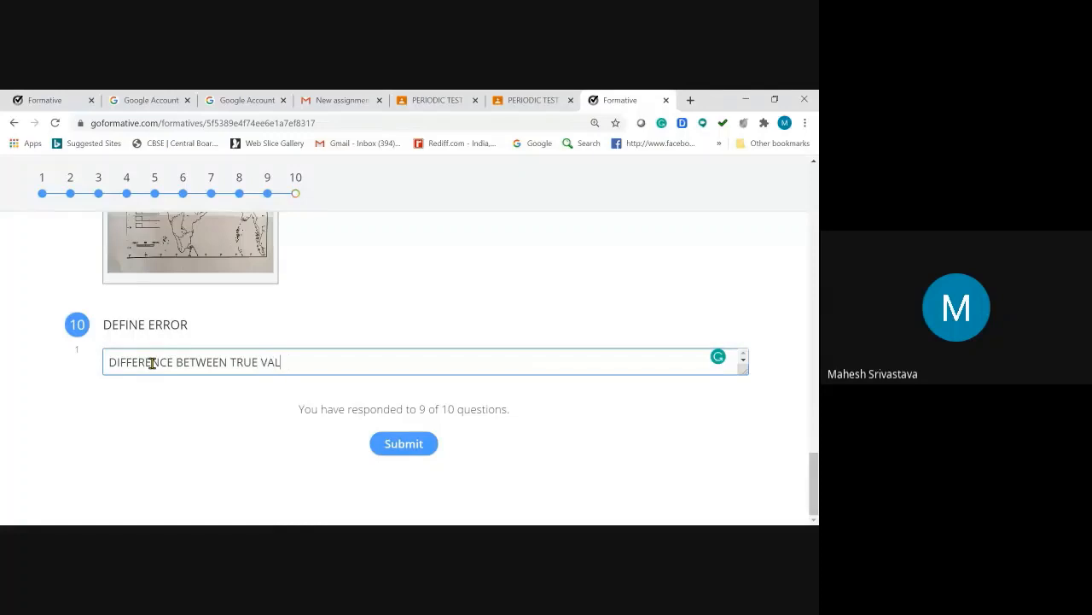
{"action": "type", "text": "UE AND MEASURED VA"}
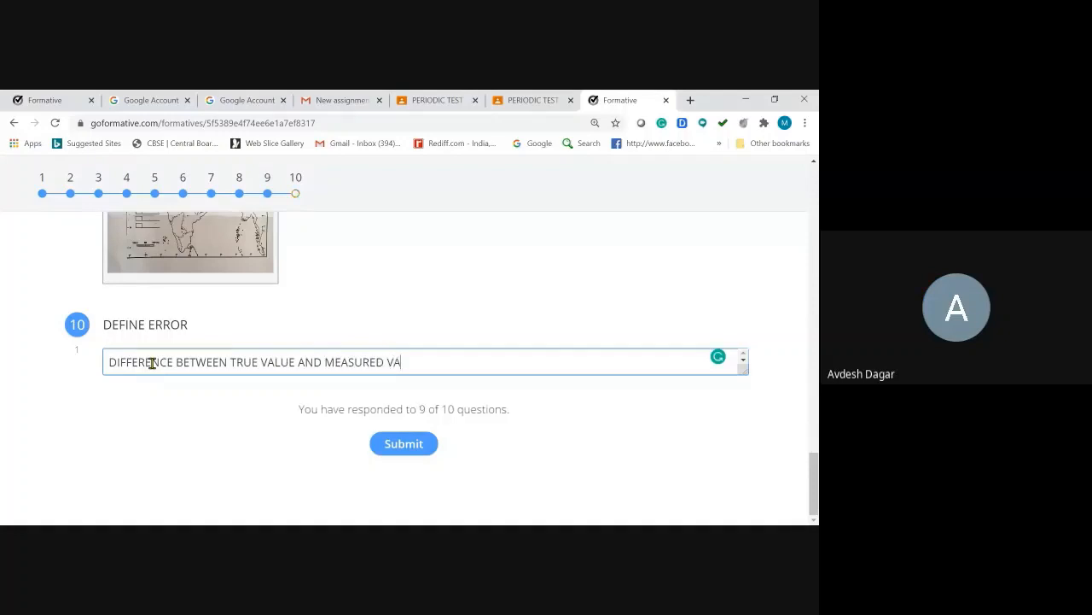
{"action": "type", "text": "LUE"}
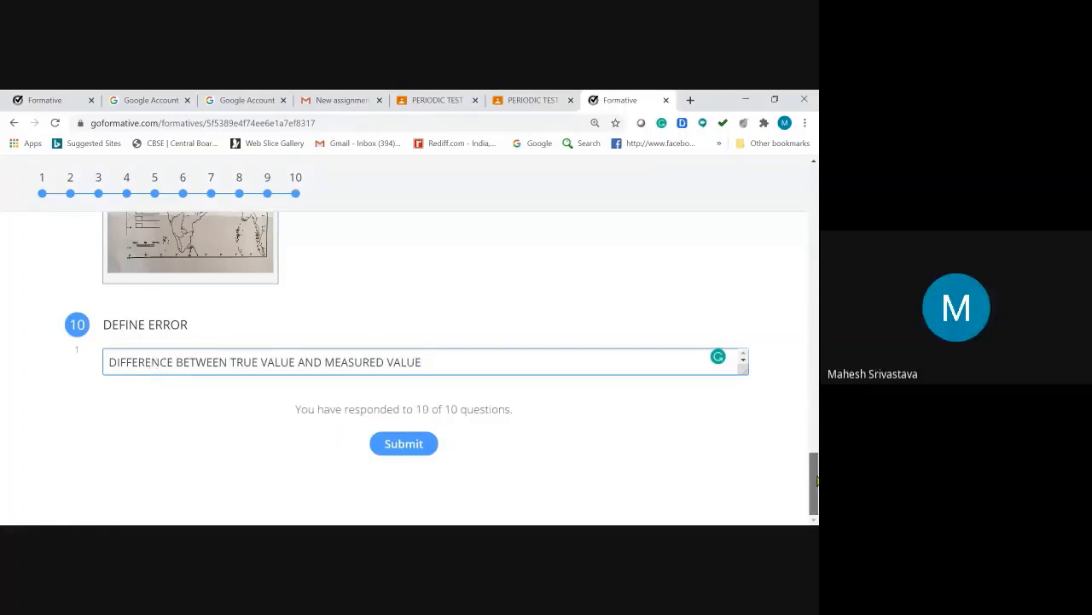
Step: Submit the responses to PERIODIC TEST 1, confirm the submission and exit the assignment
{"action": "left_click", "coordinate": [404, 444]}
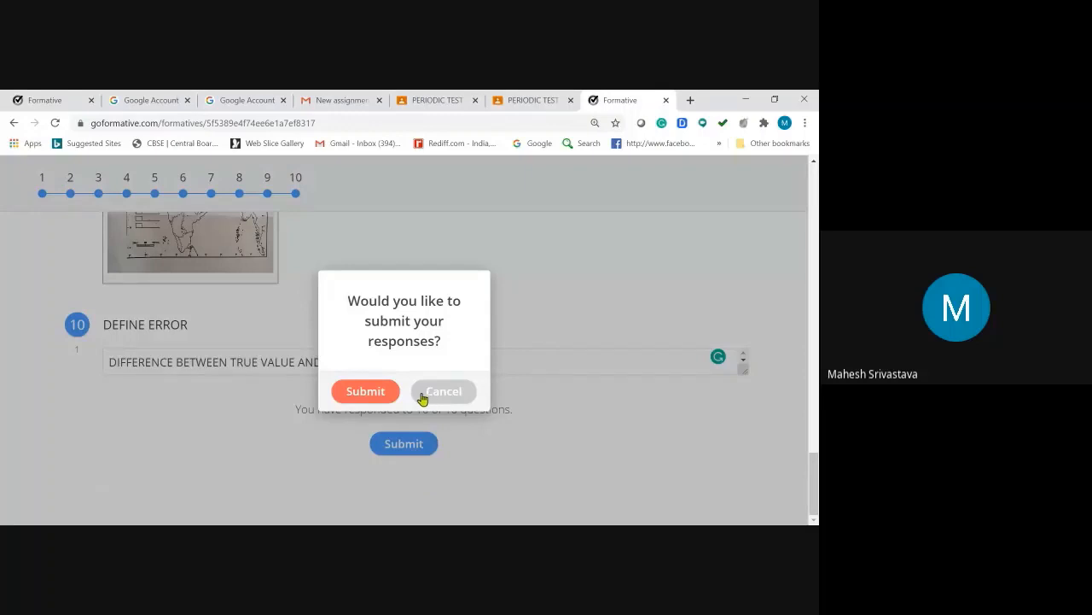
{"action": "left_click", "coordinate": [376, 393]}
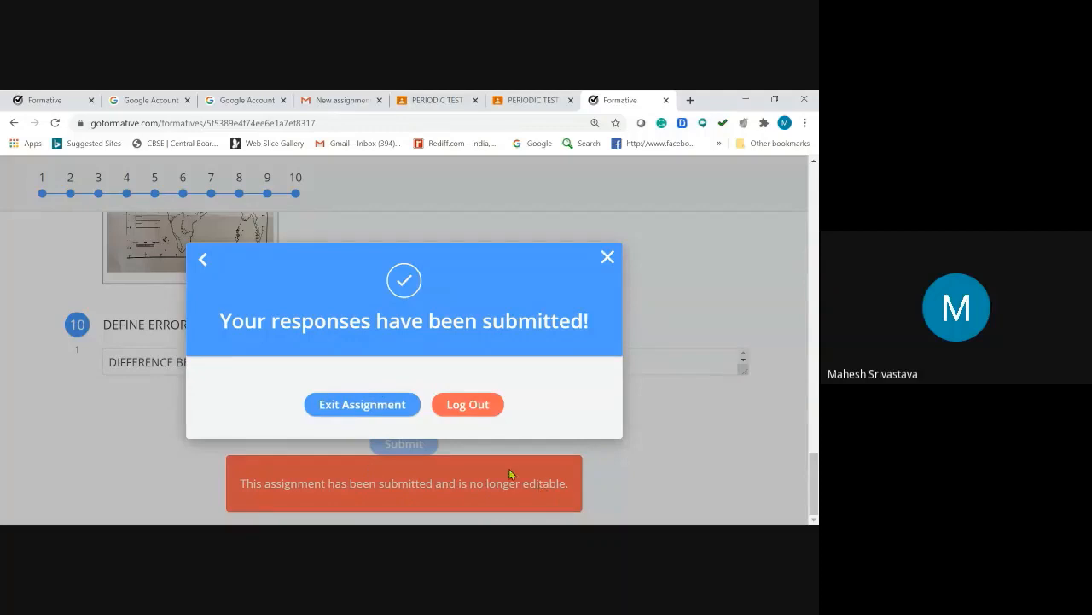
{"action": "left_click", "coordinate": [357, 406]}
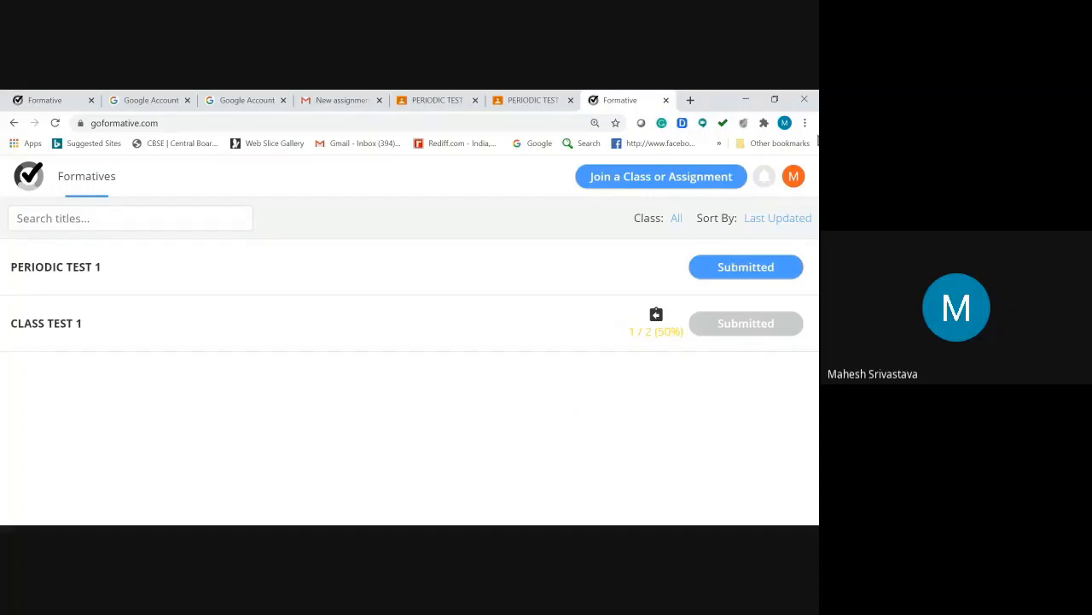
Step: Log out of the student's Formative account
{"action": "left_click", "coordinate": [794, 177]}
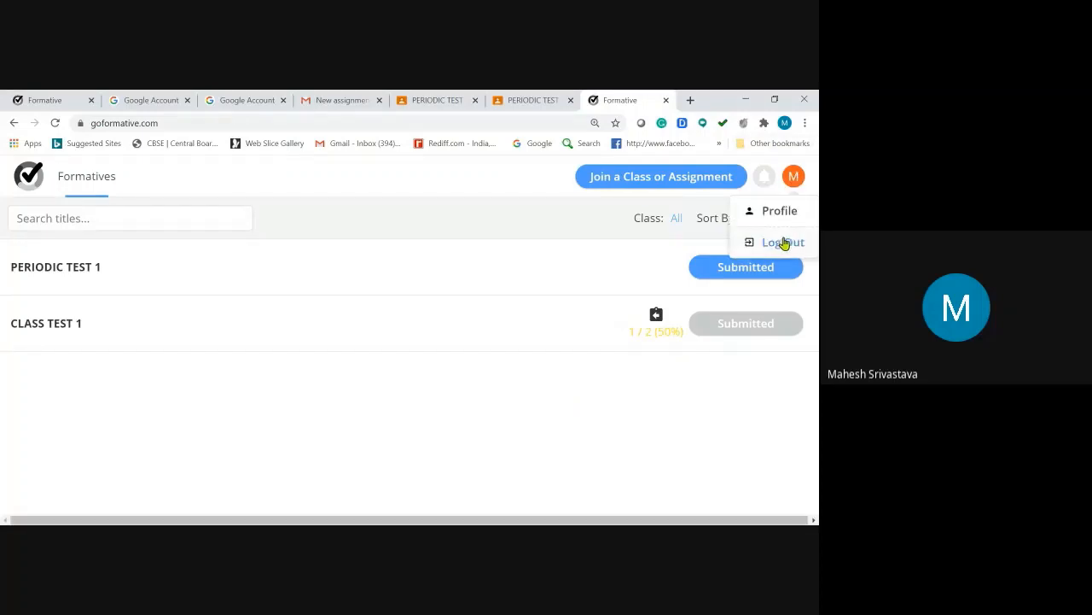
{"action": "left_click", "coordinate": [783, 242]}
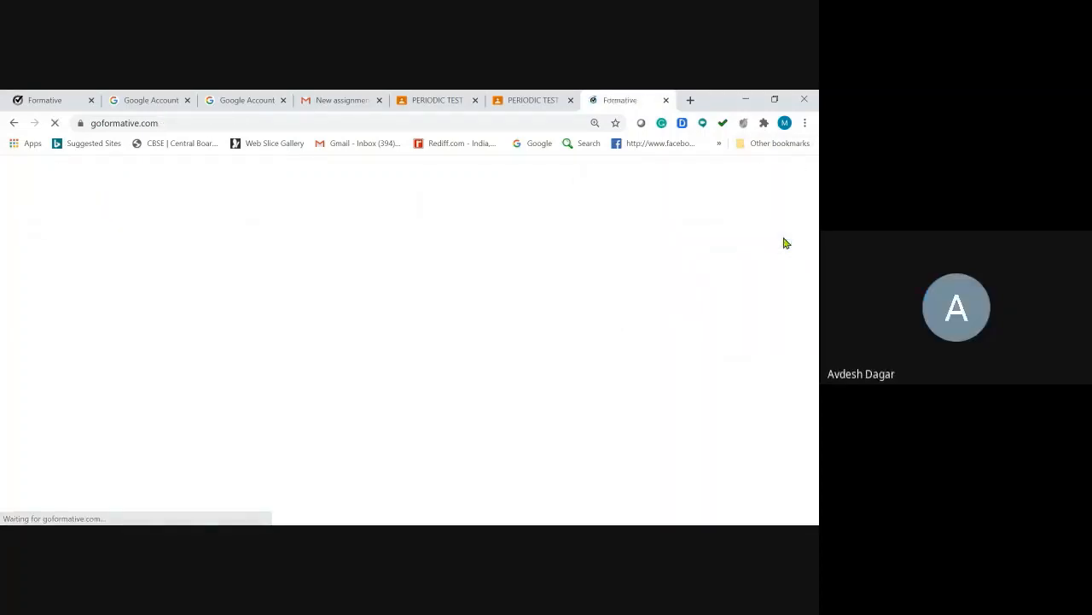